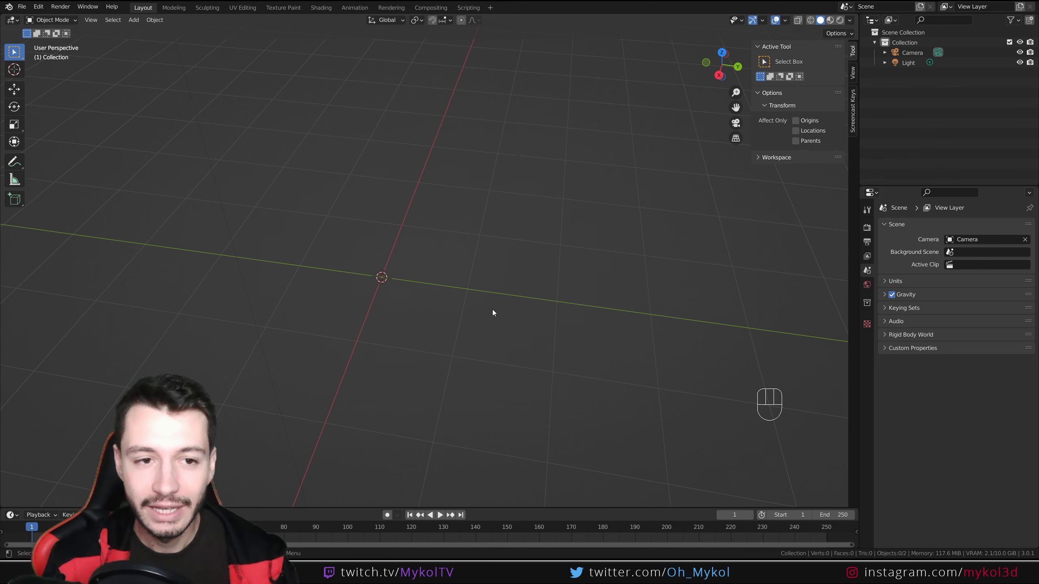
# - Delete the light from the scene
pyautogui.moveTo(344, 268); pyautogui.dragTo(229, 248)
pyautogui.press('Delete')
pyautogui.moveTo(301, 332); pyautogui.dragTo(344, 354, button='middle')
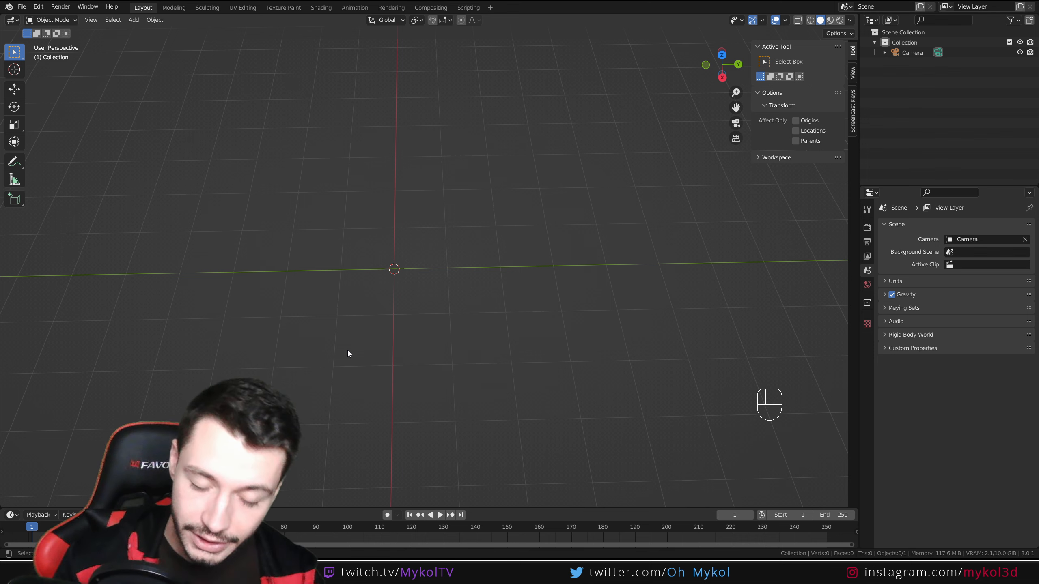
# - In top view, add a mesh circle at the origin with its vertex count set to 3 to form a triangle
pyautogui.press('KP_7')
pyautogui.keyDown('shift'); pyautogui.moveTo(344, 350); pyautogui.dragTo(424, 315, button='middle'); pyautogui.keyUp('shift')
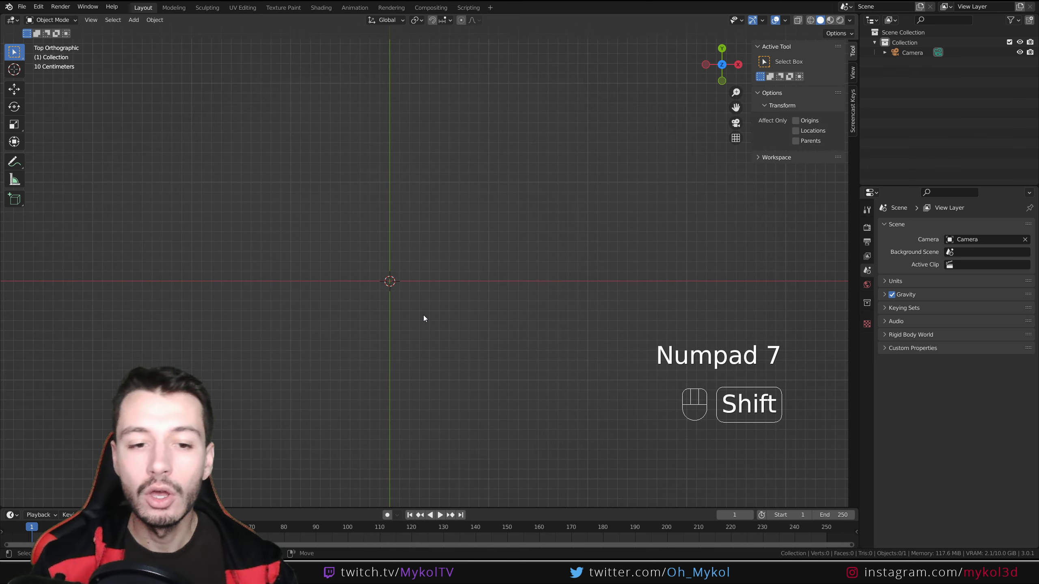
pyautogui.hotkey('shift', 'a')
pyautogui.moveTo(423, 315)
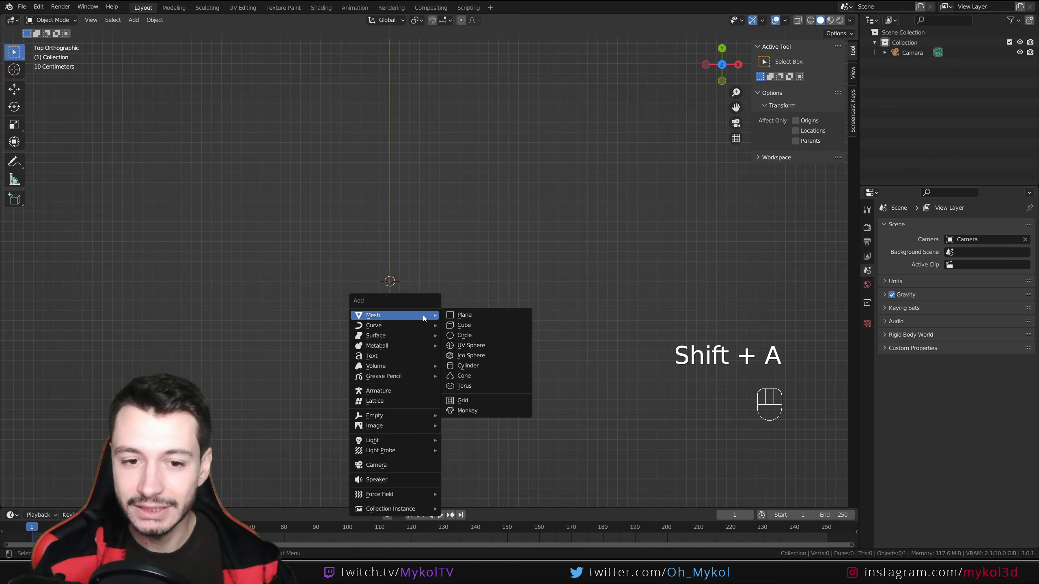
pyautogui.click(480, 335)
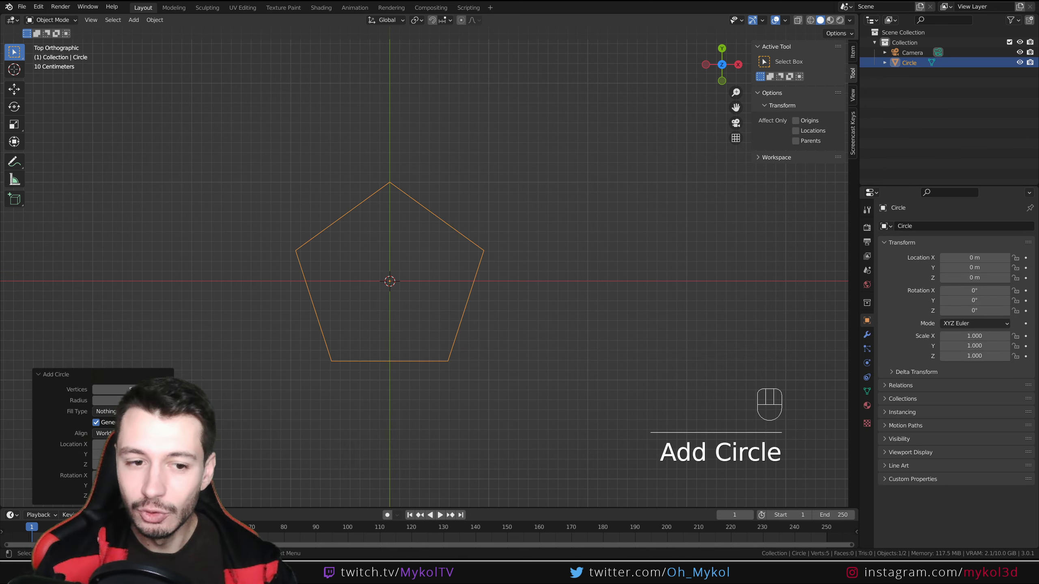
pyautogui.click(123, 390)
pyautogui.press('Return')
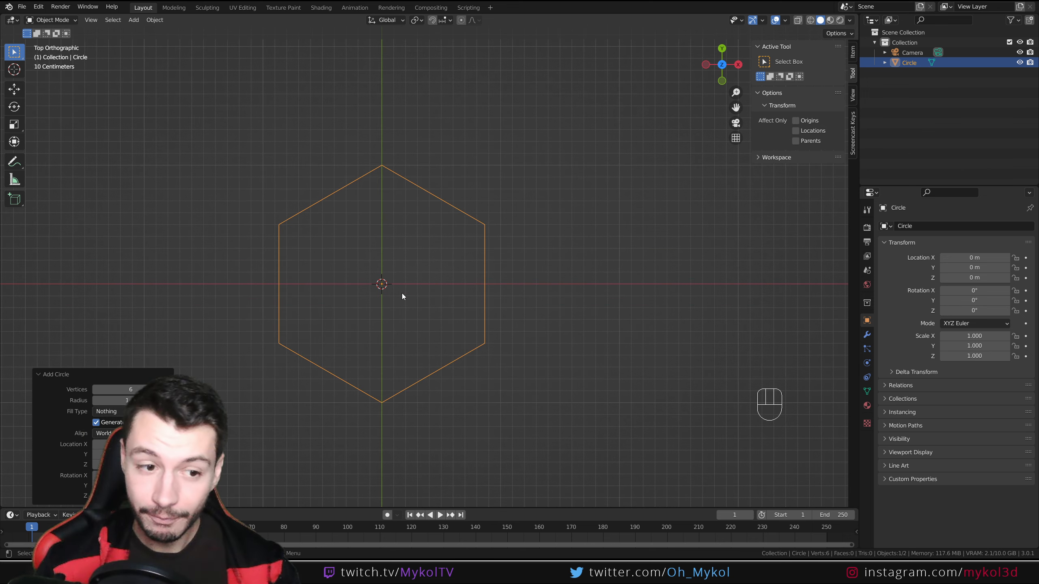
pyautogui.click(122, 390)
pyautogui.write('3')
pyautogui.press('Return')
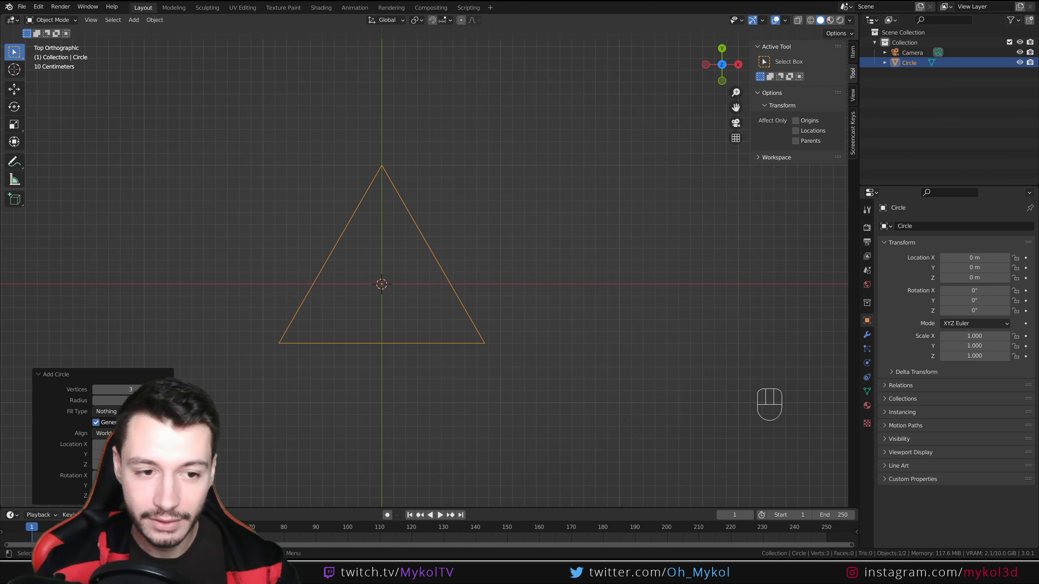
# - Add a mesh plane and move it along the X axis to 2.4 m, beside the triangle
pyautogui.keyDown('shift'); pyautogui.moveTo(535, 263); pyautogui.dragTo(397, 266, button='middle'); pyautogui.keyUp('shift')
pyautogui.hotkey('shift', 'a')
pyautogui.moveTo(398, 266)
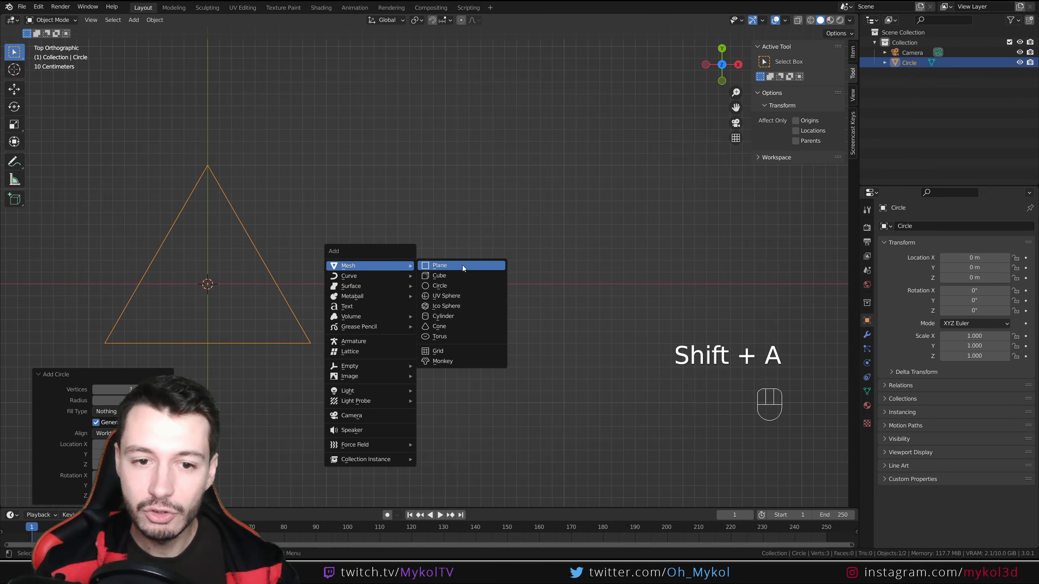
pyautogui.click(463, 266)
pyautogui.press('g')
pyautogui.press('x')
pyautogui.keyDown('ctrl'); pyautogui.click(492, 289); pyautogui.keyUp('ctrl')
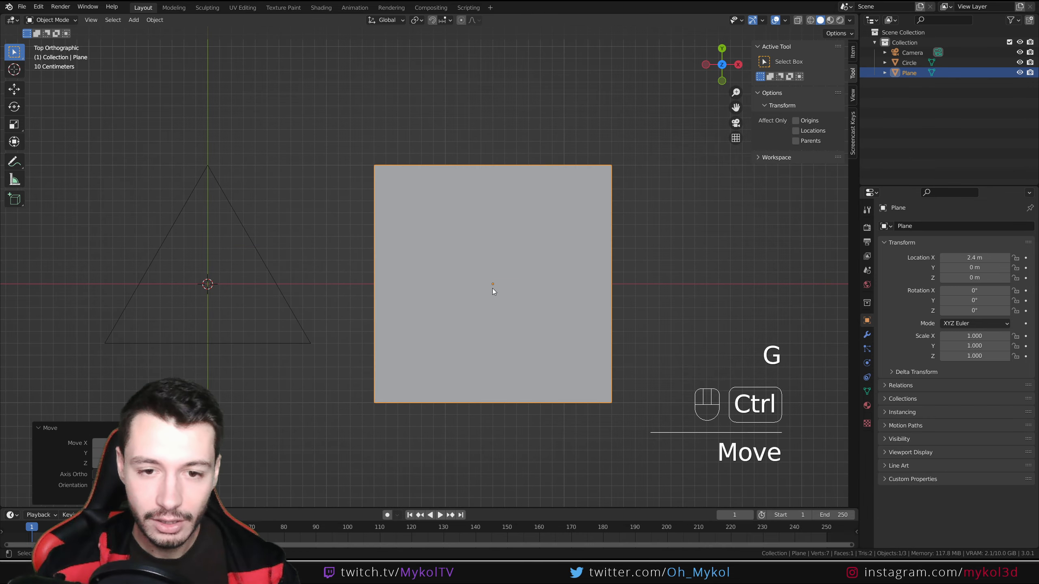
# - Add a second mesh circle with 5 vertices to form a pentagon
pyautogui.hotkey('shift', 'a')
pyautogui.moveTo(492, 288)
pyautogui.click(544, 309)
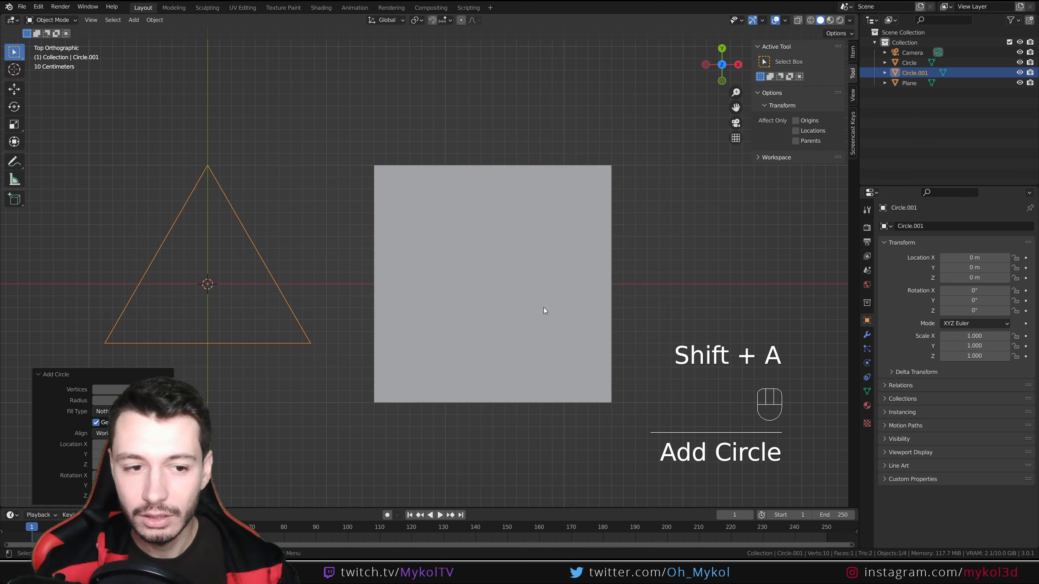
pyautogui.click(141, 389)
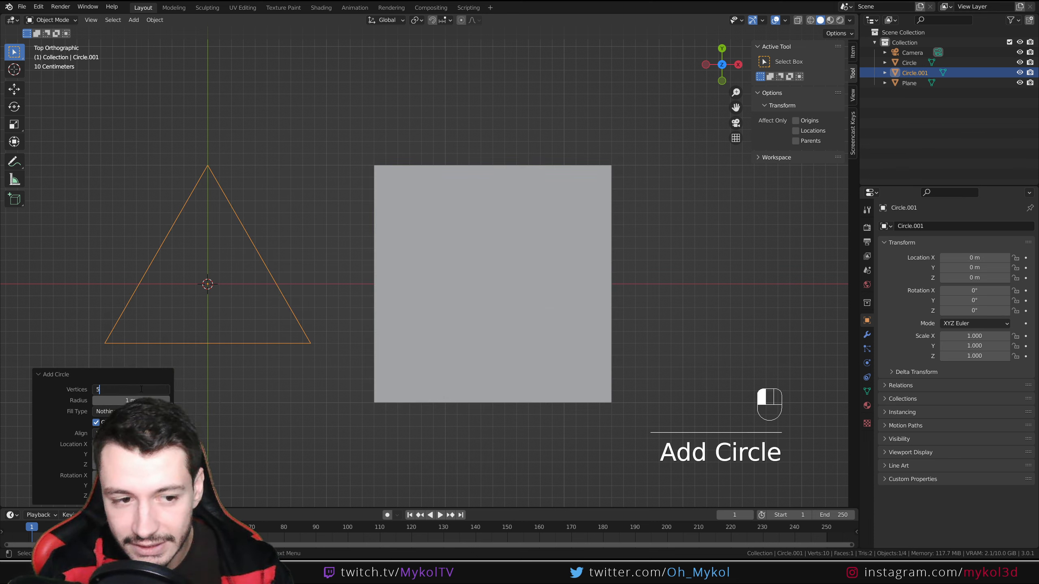
pyautogui.press('Return')
# - Move the pentagon along the X axis past the square, to an X location of 5.4 m
pyautogui.press('g')
pyautogui.press('x')
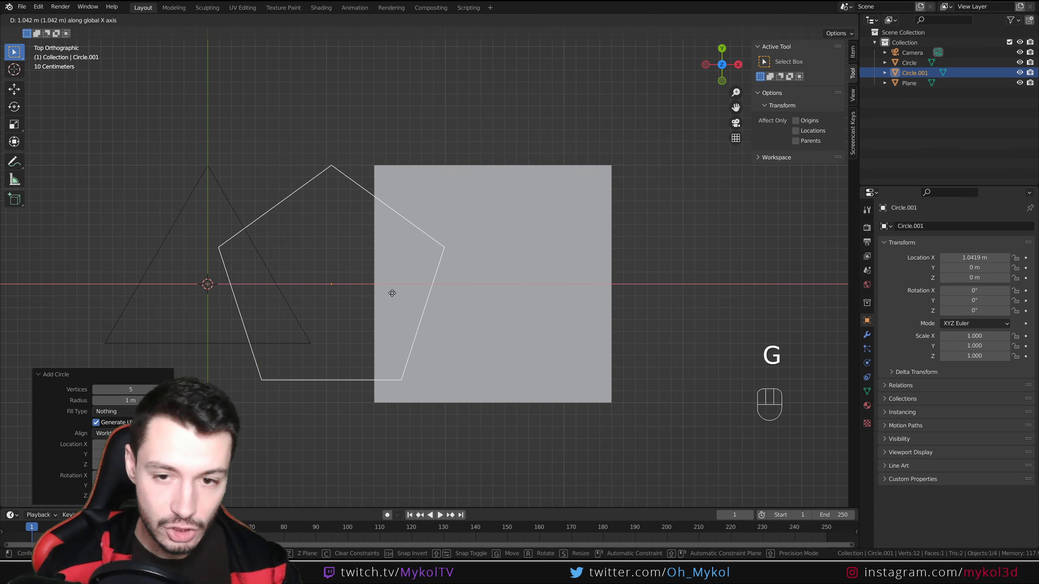
pyautogui.click(750, 293)
pyautogui.scroll(-5, 522, 291)
pyautogui.keyDown('shift'); pyautogui.moveTo(523, 291); pyautogui.dragTo(479, 292, button='middle'); pyautogui.keyUp('shift')
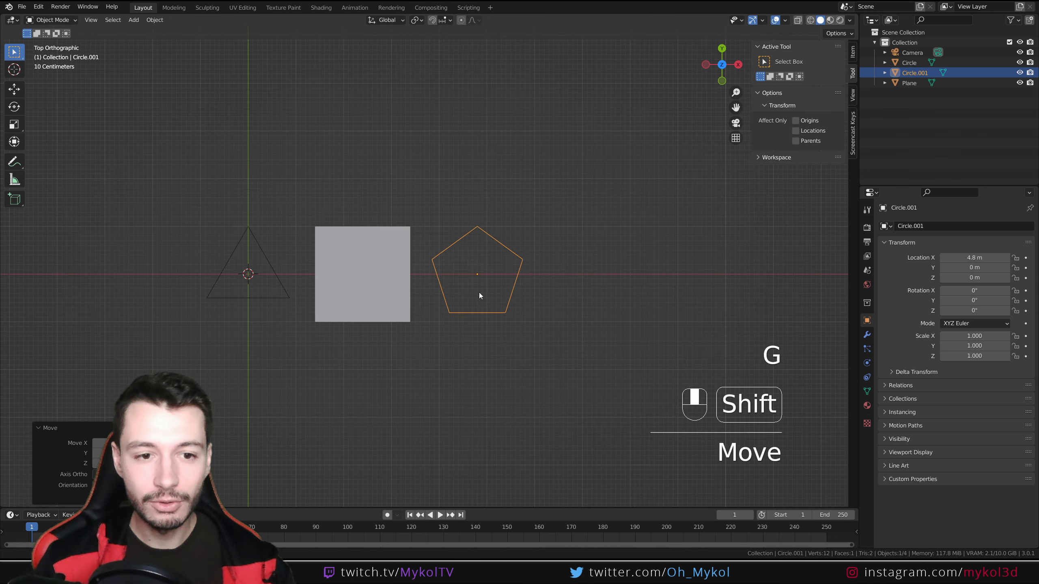
pyautogui.press('g')
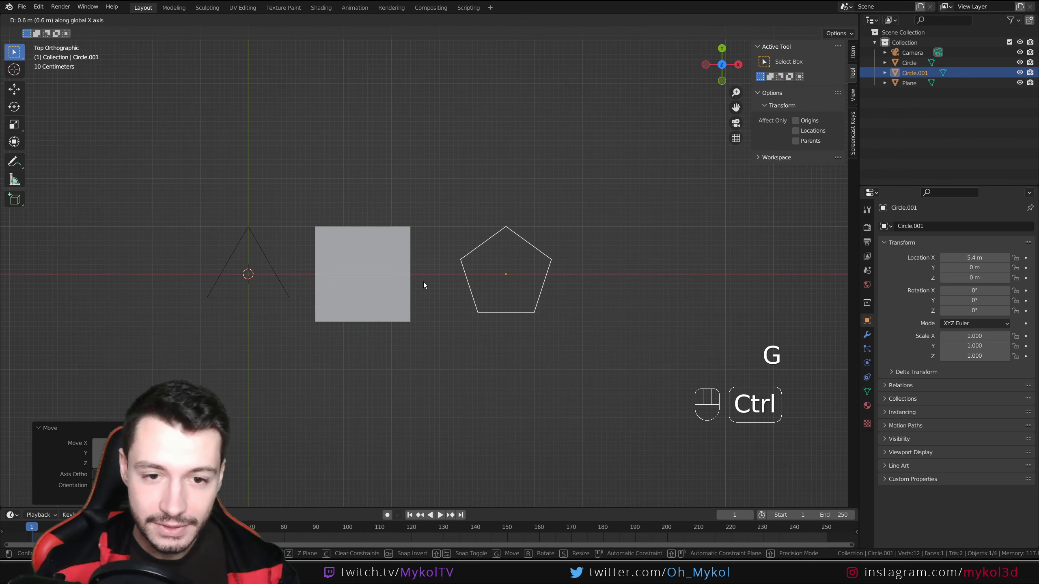
pyautogui.click(424, 282)
# - Move the triangle away from the square to an X location of -0.5 m
pyautogui.click(278, 280)
pyautogui.press('g')
pyautogui.keyDown('ctrl'); pyautogui.click(335, 295); pyautogui.keyUp('ctrl')
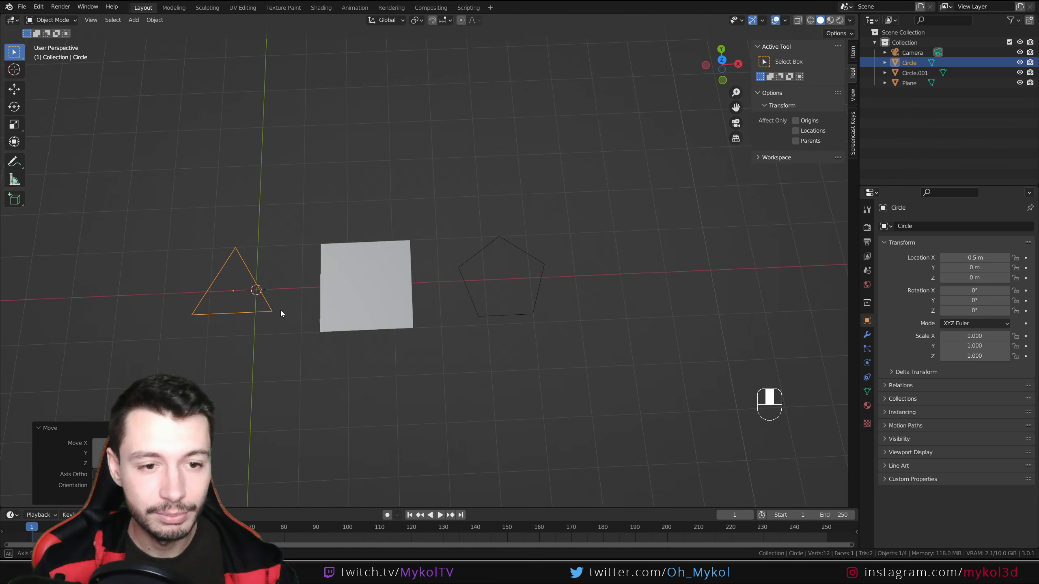
# - Fill the triangle outline with a face in Edit Mode and return to Object Mode
pyautogui.press('Tab')
pyautogui.moveTo(281, 310); pyautogui.dragTo(471, 273, button='middle')
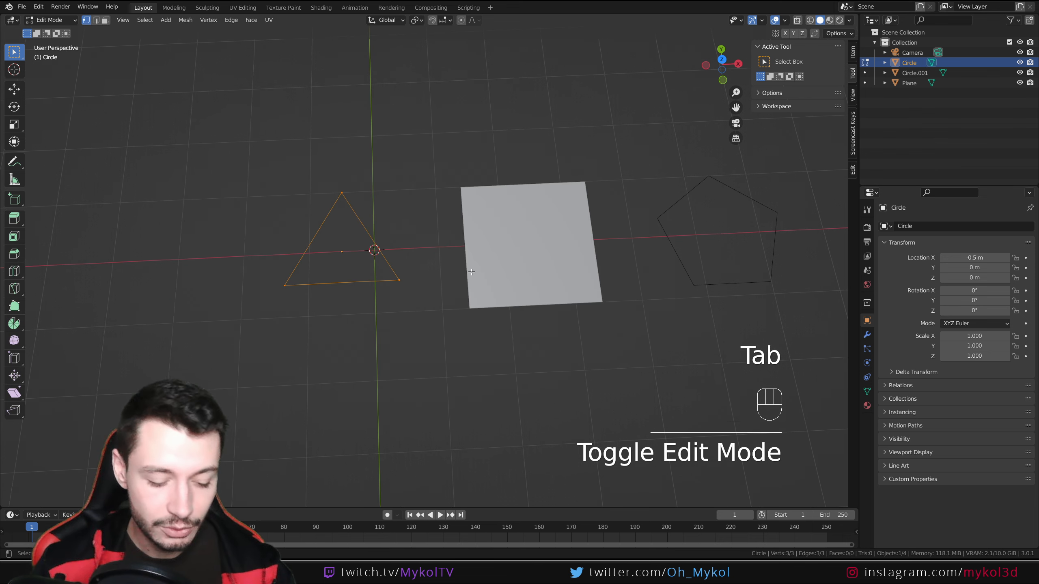
pyautogui.press('f')
pyautogui.press('Tab')
pyautogui.keyDown('shift'); pyautogui.moveTo(565, 303); pyautogui.dragTo(396, 318, button='middle'); pyautogui.keyUp('shift')
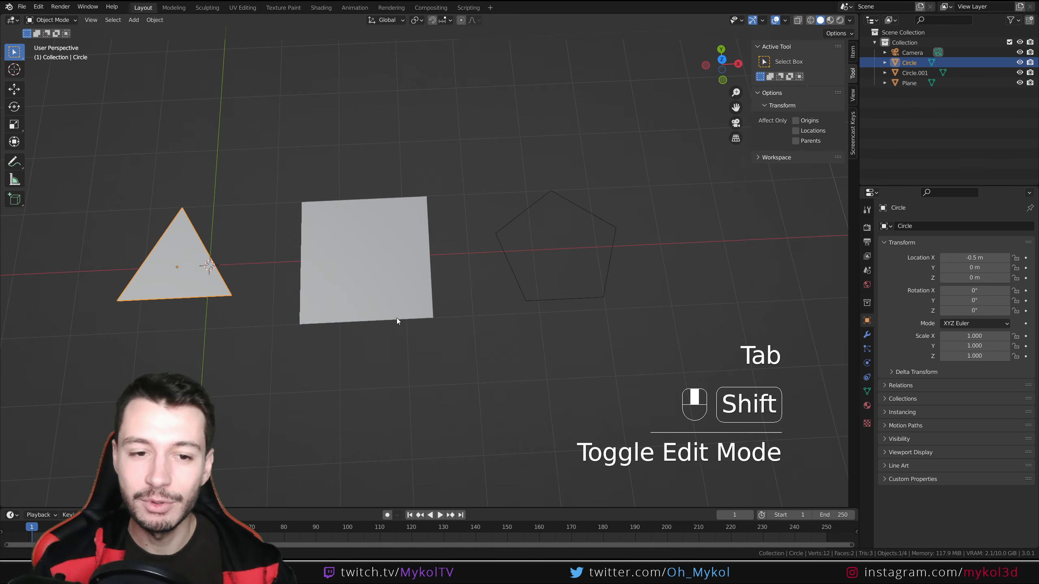
# - Fill the pentagon outline with a face in Edit Mode, return to Object Mode and restore the top view
pyautogui.click(493, 271)
pyautogui.press('Tab')
pyautogui.press('f')
pyautogui.scroll(-3, 497, 269)
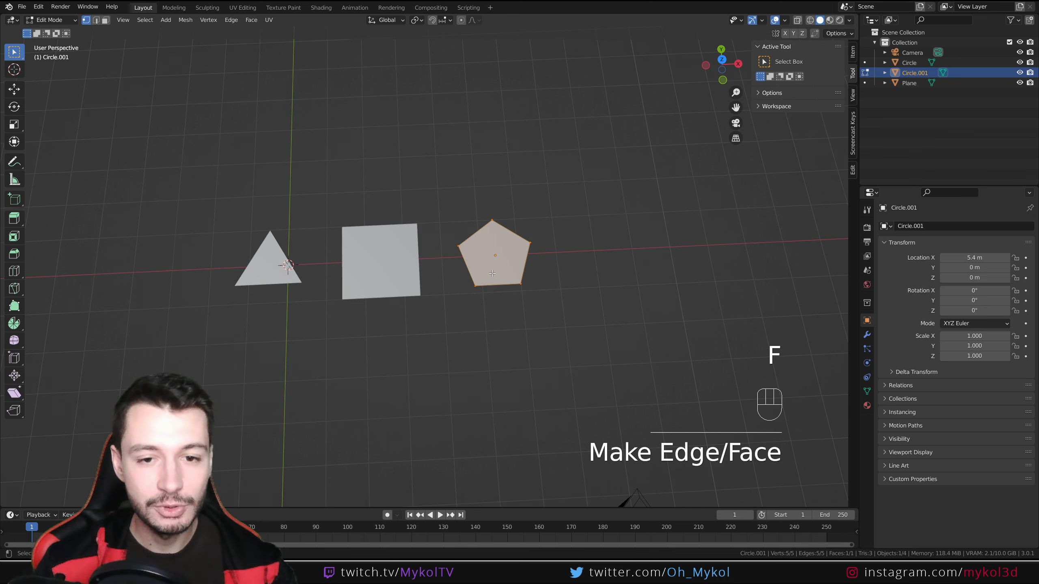
pyautogui.press('Tab')
pyautogui.moveTo(497, 269); pyautogui.dragTo(489, 297, button='middle')
pyautogui.scroll(2, 490, 297)
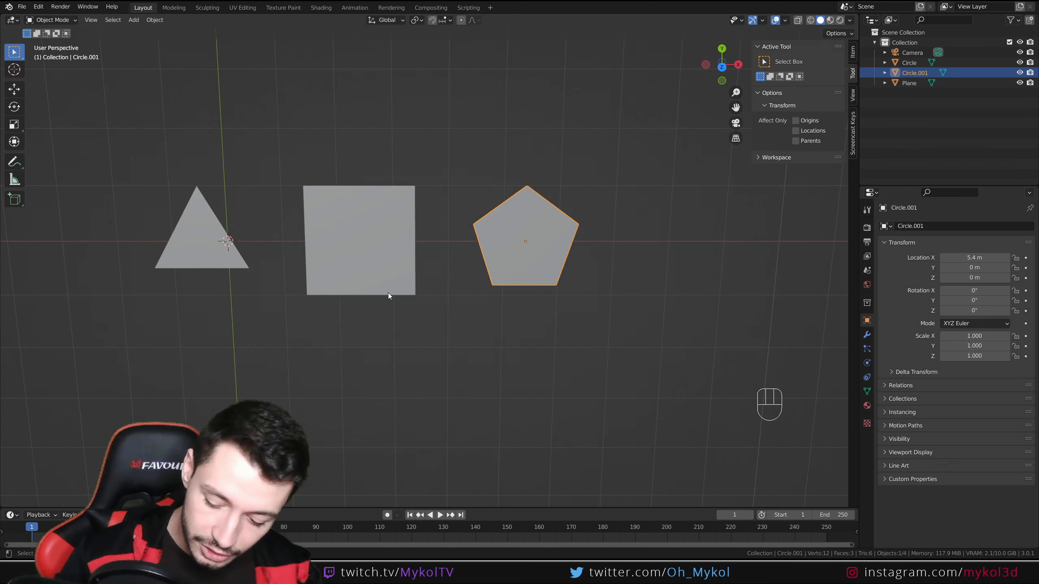
pyautogui.press('KP_7')
pyautogui.keyDown('shift'); pyautogui.moveTo(388, 293); pyautogui.dragTo(402, 312, button='middle'); pyautogui.keyUp('shift')
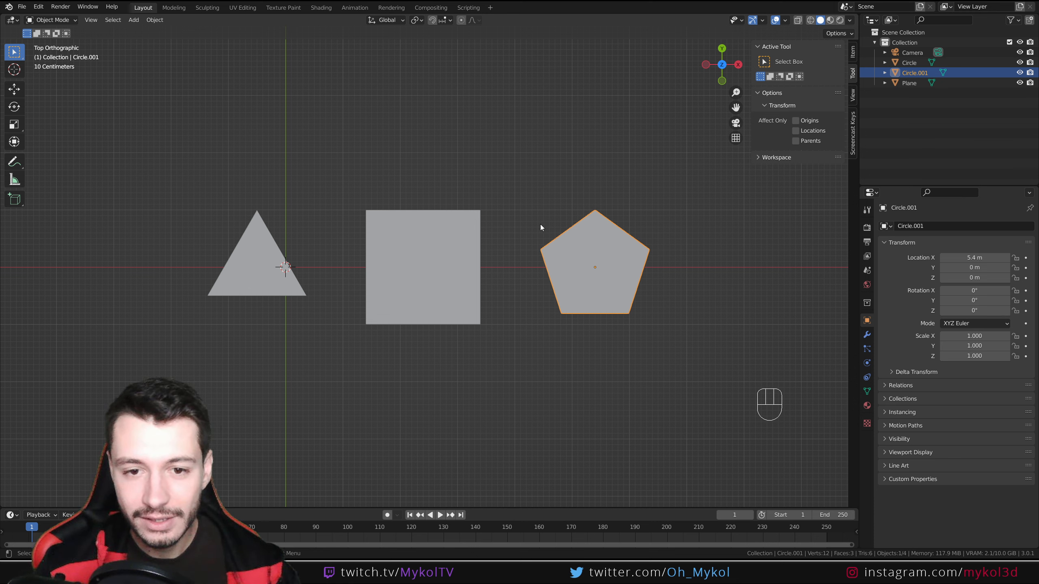
# - Hide the sidebar, handwrite the annotation "n-gons" with a boxed n above the pentagon, and erase the annotation
pyautogui.press('n')
pyautogui.moveTo(521, 110)
pyautogui.mouseDown()
pyautogui.moveTo(522, 128)
pyautogui.moveTo(538, 105)
pyautogui.mouseUp()
pyautogui.moveTo(504, 149)
pyautogui.mouseDown()
pyautogui.moveTo(521, 135)
pyautogui.moveTo(542, 149)
pyautogui.moveTo(565, 137)
pyautogui.mouseUp()
pyautogui.moveTo(594, 128)
pyautogui.mouseDown()
pyautogui.moveTo(592, 143)
pyautogui.moveTo(622, 182)
pyautogui.mouseUp()
pyautogui.moveTo(625, 137); pyautogui.dragTo(656, 152)
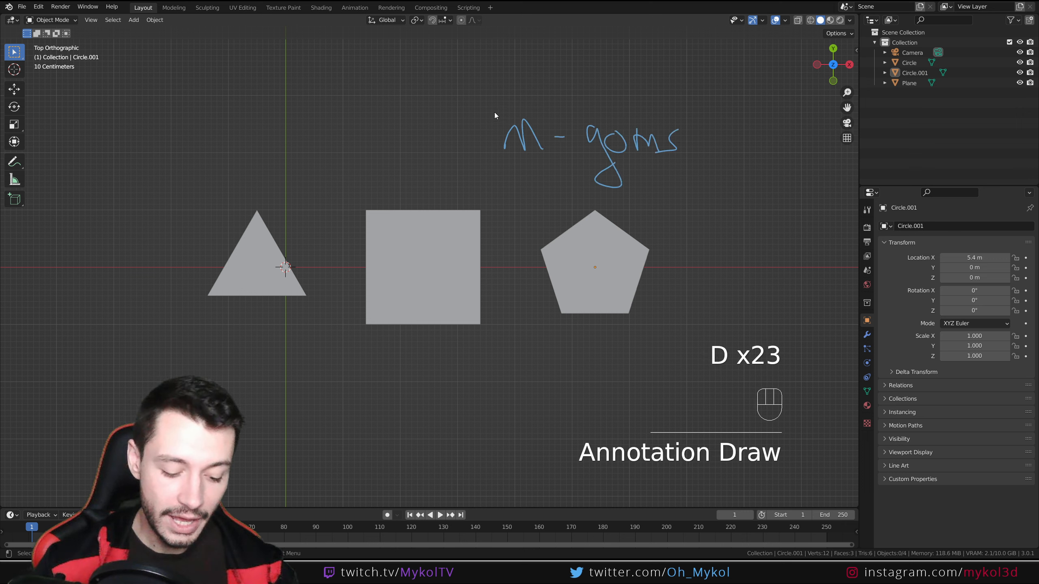
pyautogui.moveTo(490, 103)
pyautogui.mouseDown()
pyautogui.moveTo(489, 163)
pyautogui.moveTo(549, 92)
pyautogui.moveTo(476, 98)
pyautogui.mouseUp()
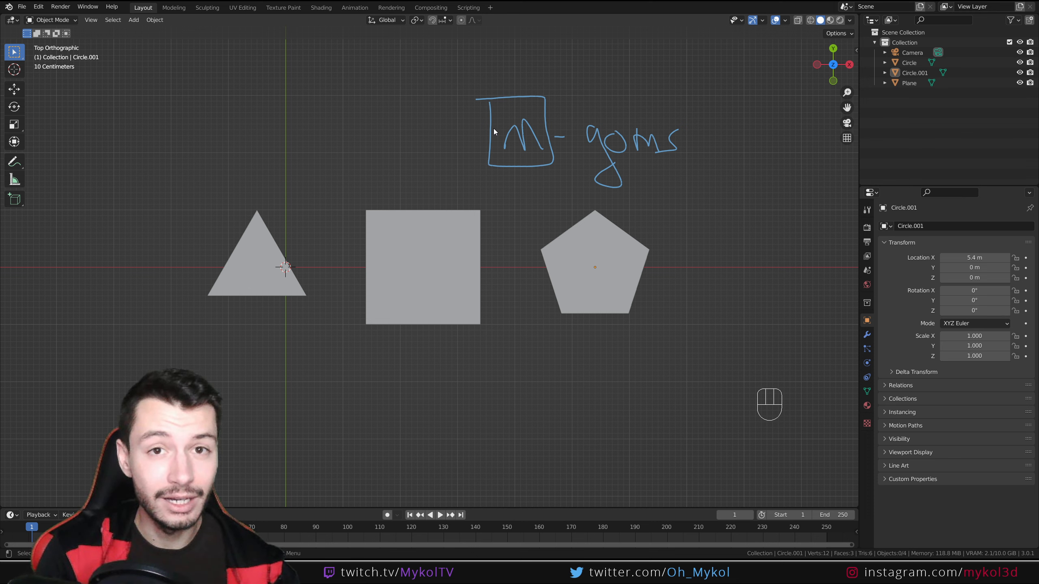
pyautogui.moveTo(494, 129)
pyautogui.mouseDown(button='right')
pyautogui.moveTo(489, 159)
pyautogui.moveTo(705, 121)
pyautogui.mouseUp(button='right')
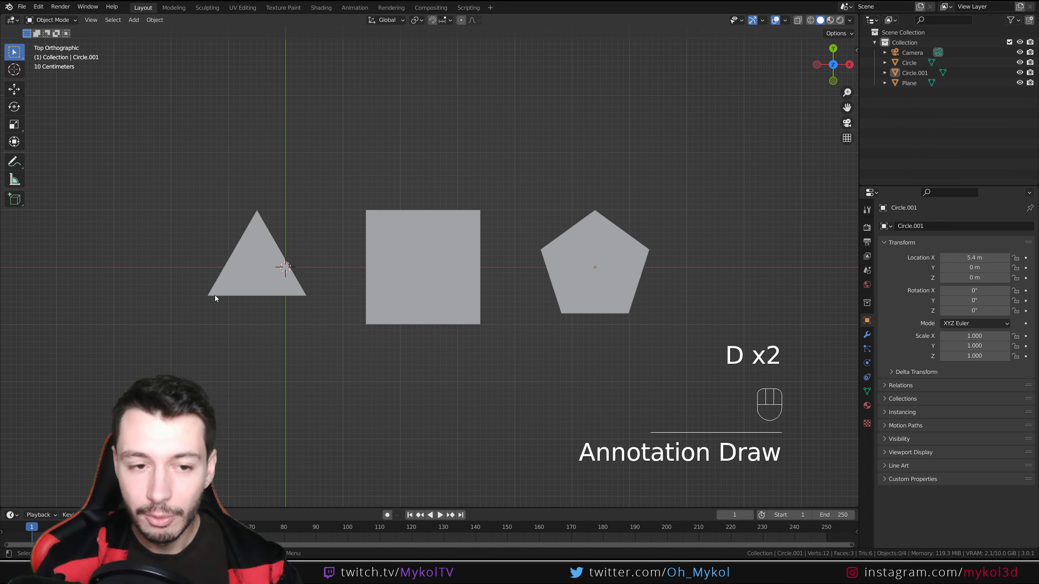
# - Examine the triangle, square and pentagon side by side, selecting each shape in turn to compare them
pyautogui.keyDown('shift'); pyautogui.moveTo(214, 295); pyautogui.dragTo(501, 303, button='middle'); pyautogui.keyUp('shift')
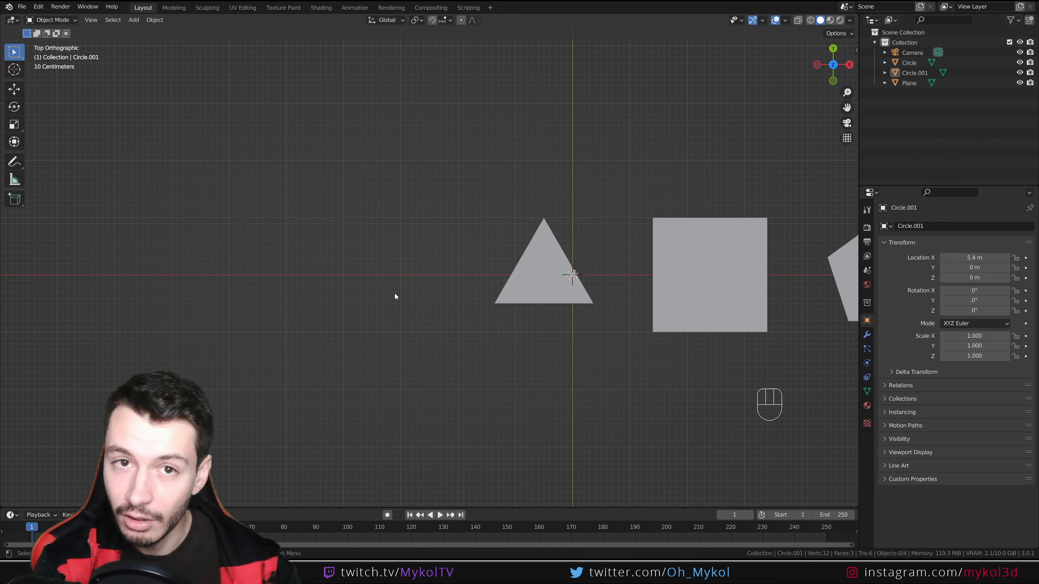
pyautogui.keyDown('shift'); pyautogui.moveTo(619, 408); pyautogui.dragTo(355, 389, button='middle'); pyautogui.keyUp('shift')
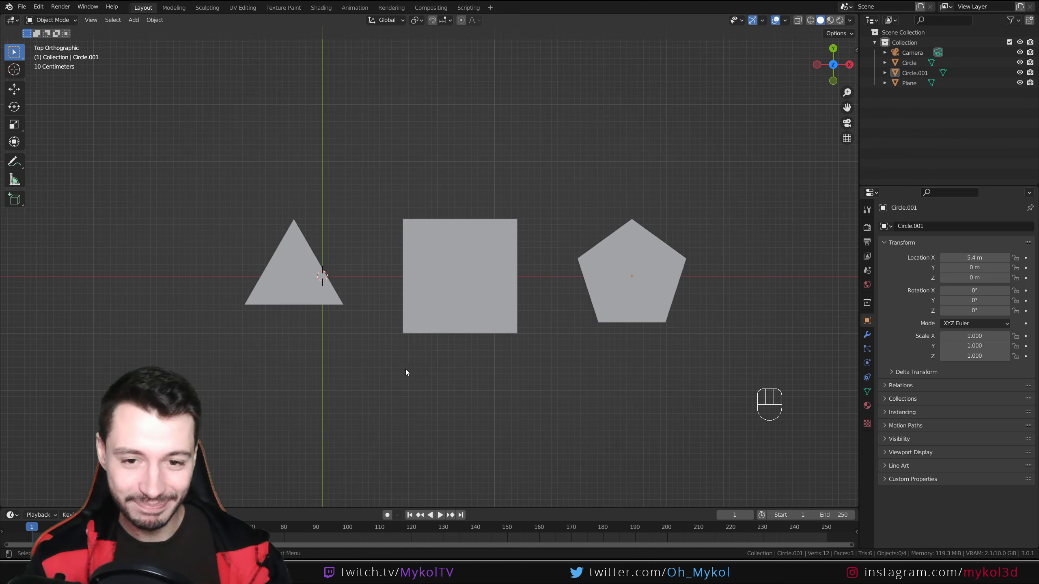
pyautogui.scroll(1, 345, 343)
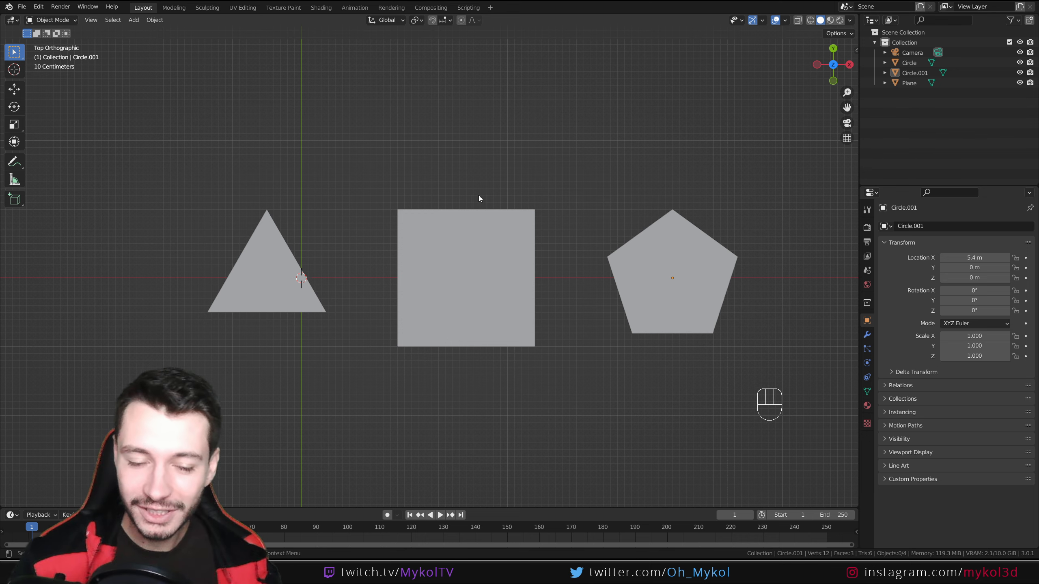
pyautogui.click(274, 291)
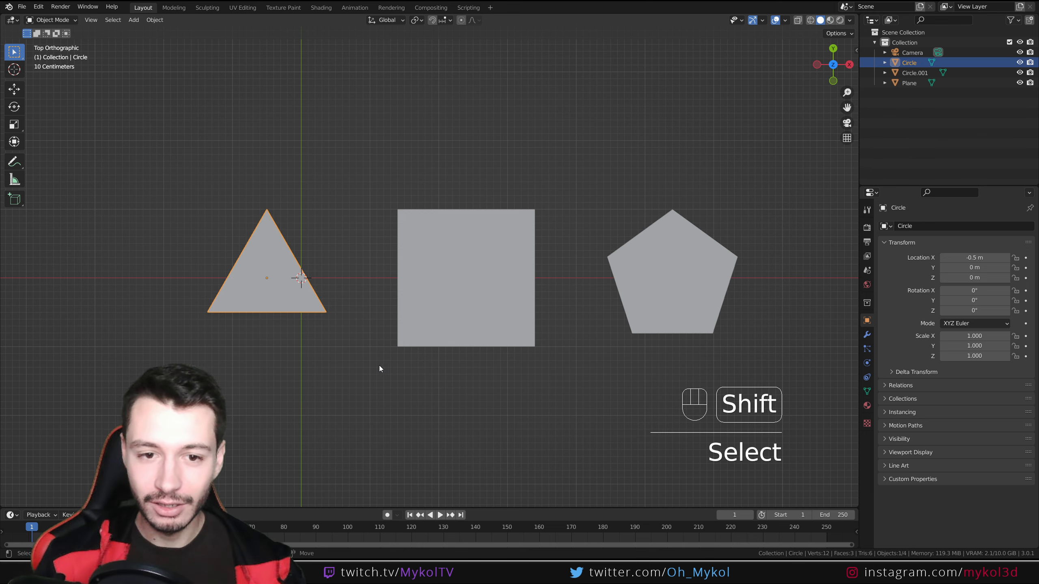
pyautogui.keyDown('shift'); pyautogui.moveTo(379, 366); pyautogui.dragTo(350, 366, button='middle'); pyautogui.keyUp('shift')
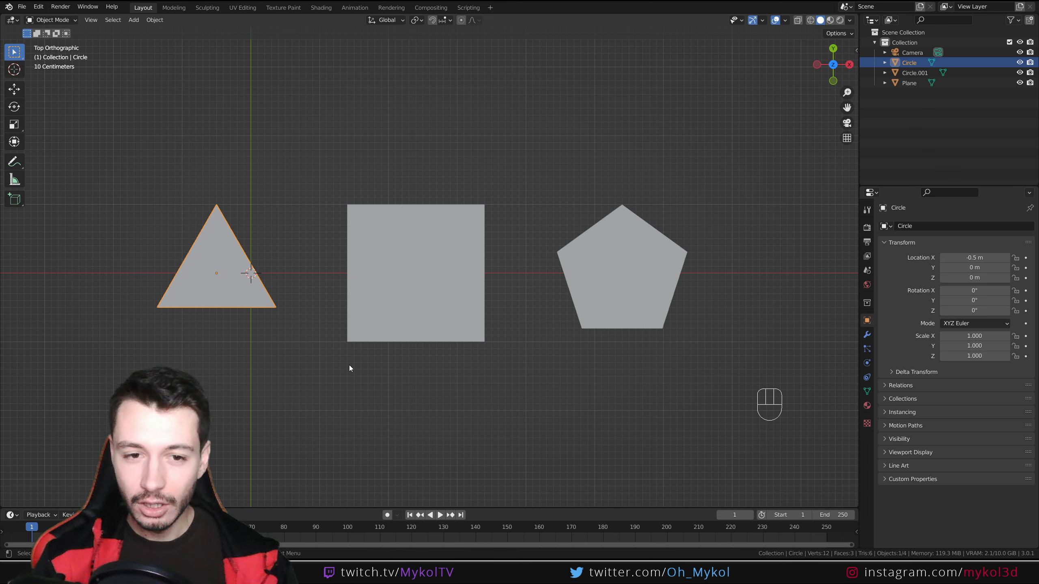
pyautogui.click(421, 266)
pyautogui.click(247, 280)
pyautogui.click(625, 294)
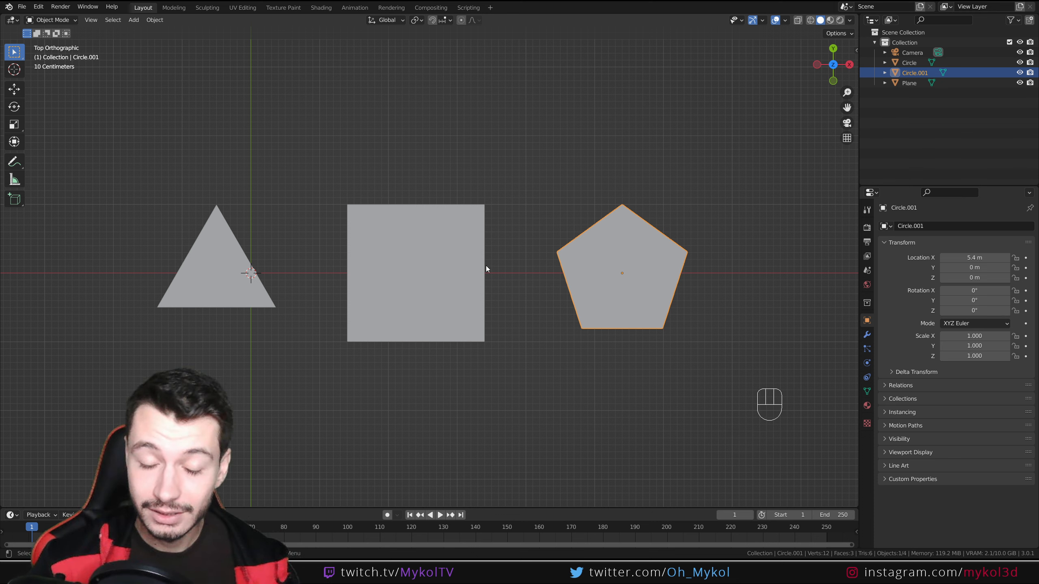
pyautogui.click(388, 263)
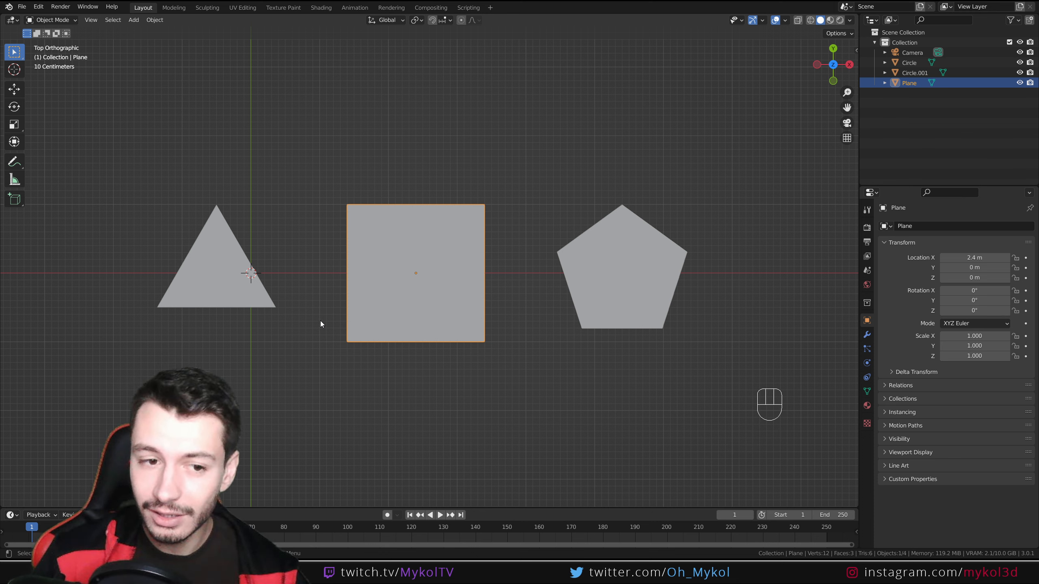
pyautogui.keyDown('shift'); pyautogui.moveTo(295, 339); pyautogui.dragTo(393, 350, button='middle'); pyautogui.keyUp('shift')
pyautogui.click(346, 305)
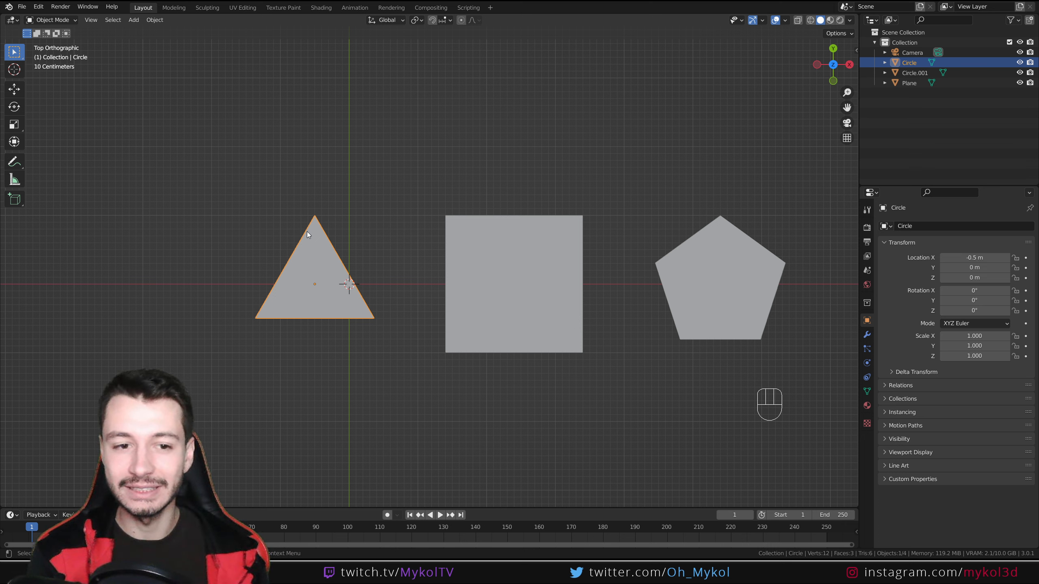
pyautogui.scroll(3, 303, 282)
pyautogui.keyDown('shift'); pyautogui.moveTo(298, 328); pyautogui.dragTo(368, 276, button='middle'); pyautogui.keyUp('shift')
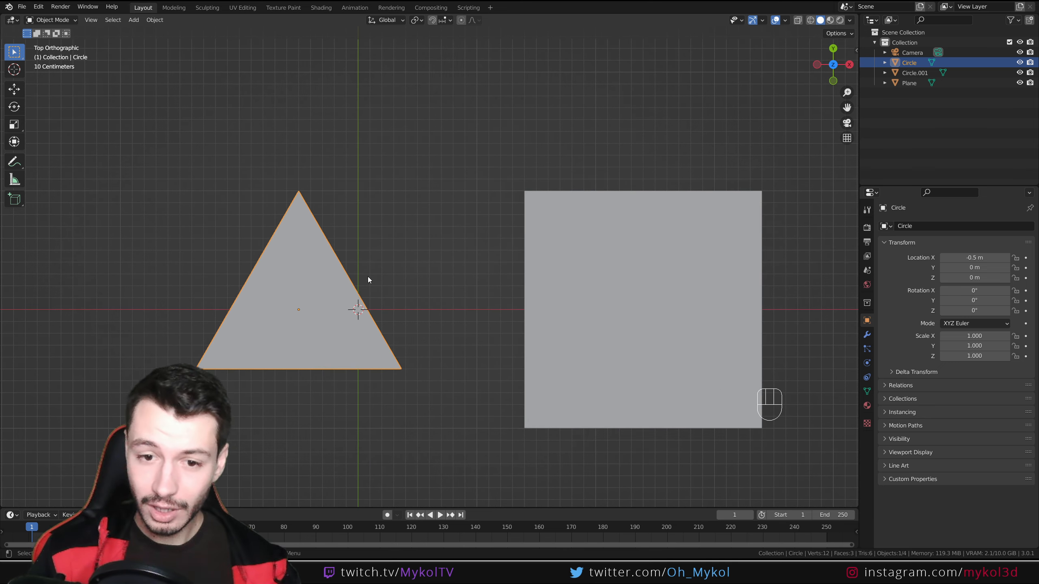
pyautogui.scroll(-3, 380, 307)
pyautogui.keyDown('shift'); pyautogui.moveTo(445, 351); pyautogui.dragTo(411, 343, button='middle'); pyautogui.keyUp('shift')
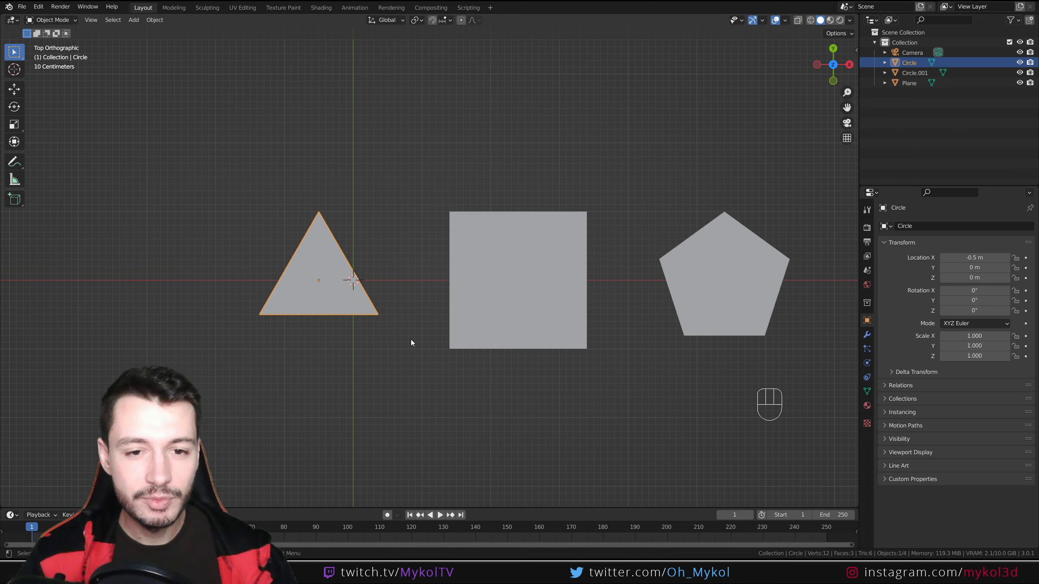
pyautogui.click(478, 274)
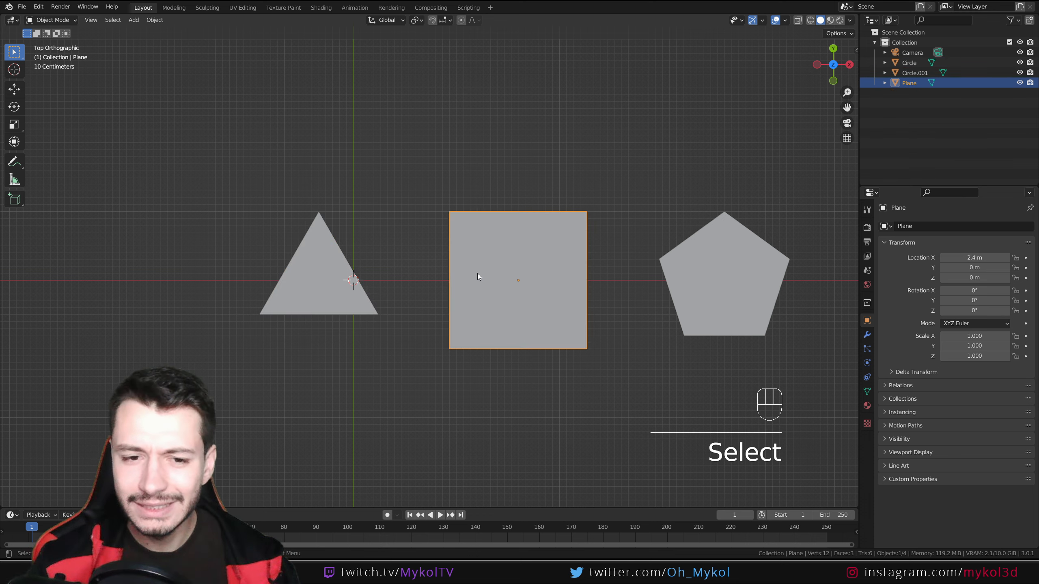
pyautogui.click(309, 283)
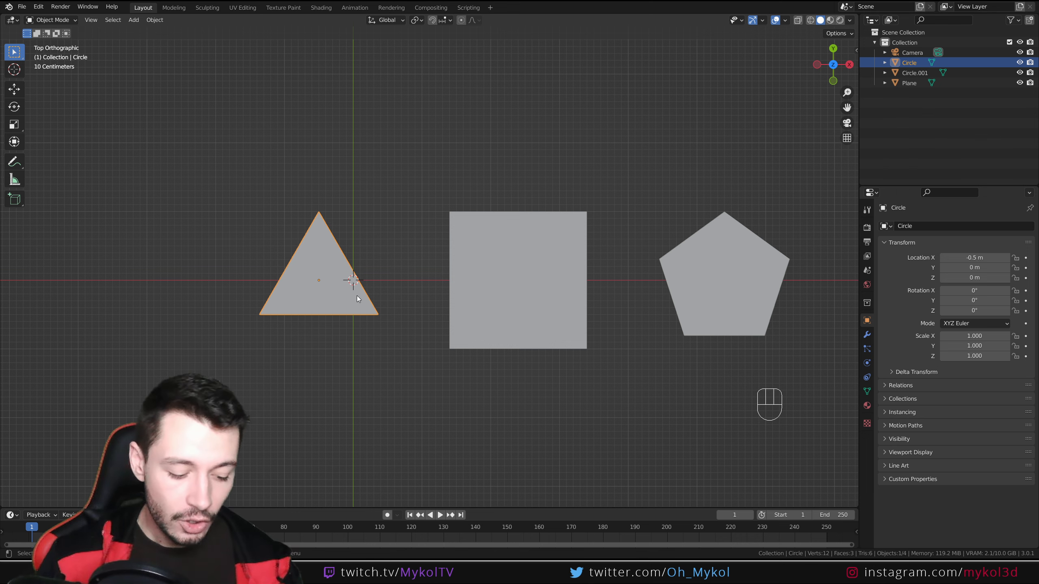
pyautogui.keyDown('shift'); pyautogui.moveTo(355, 296); pyautogui.dragTo(359, 271, button='middle'); pyautogui.keyUp('shift')
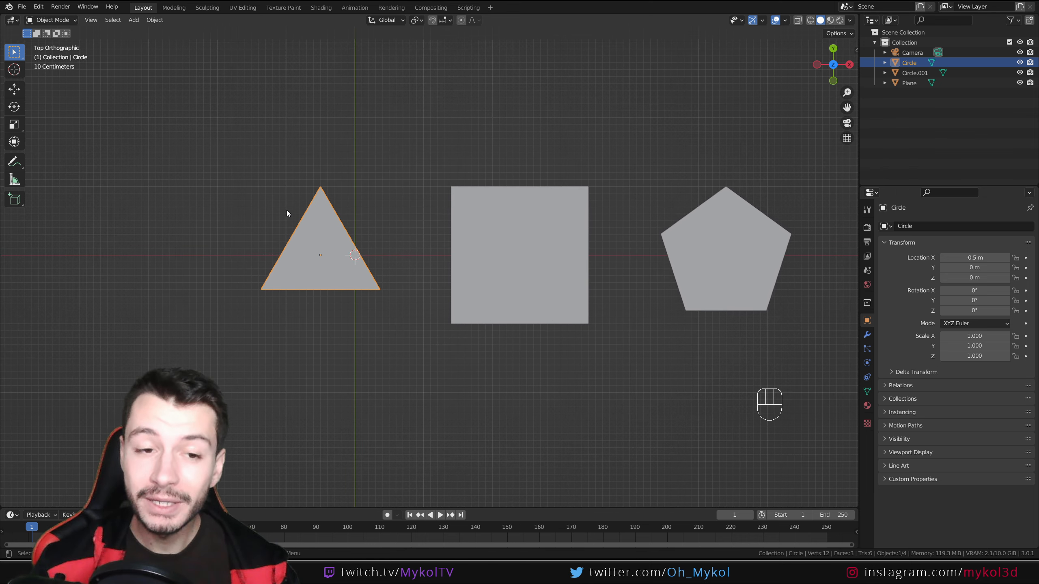
# - Duplicate the square and place the copy directly below it, at about -3.39 m in Y
pyautogui.scroll(1, 297, 180)
pyautogui.keyDown('shift'); pyautogui.moveTo(309, 169); pyautogui.dragTo(204, 299, button='middle'); pyautogui.keyUp('shift')
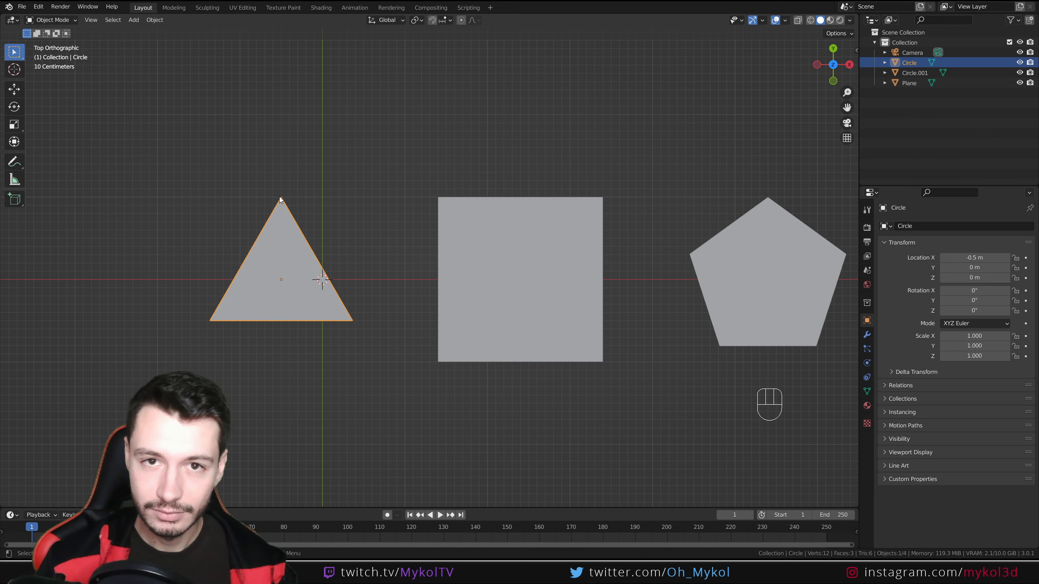
pyautogui.click(555, 252)
pyautogui.scroll(-3, 487, 310)
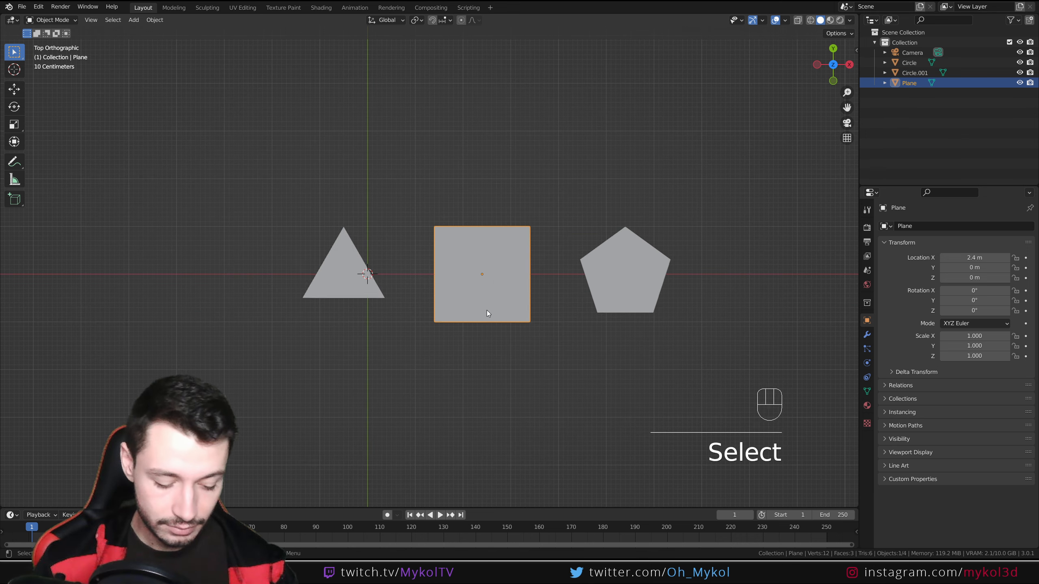
pyautogui.hotkey('shift', 'd')
pyautogui.click(483, 475)
pyautogui.keyDown('shift'); pyautogui.moveTo(492, 281); pyautogui.dragTo(447, 193, button='middle'); pyautogui.keyUp('shift')
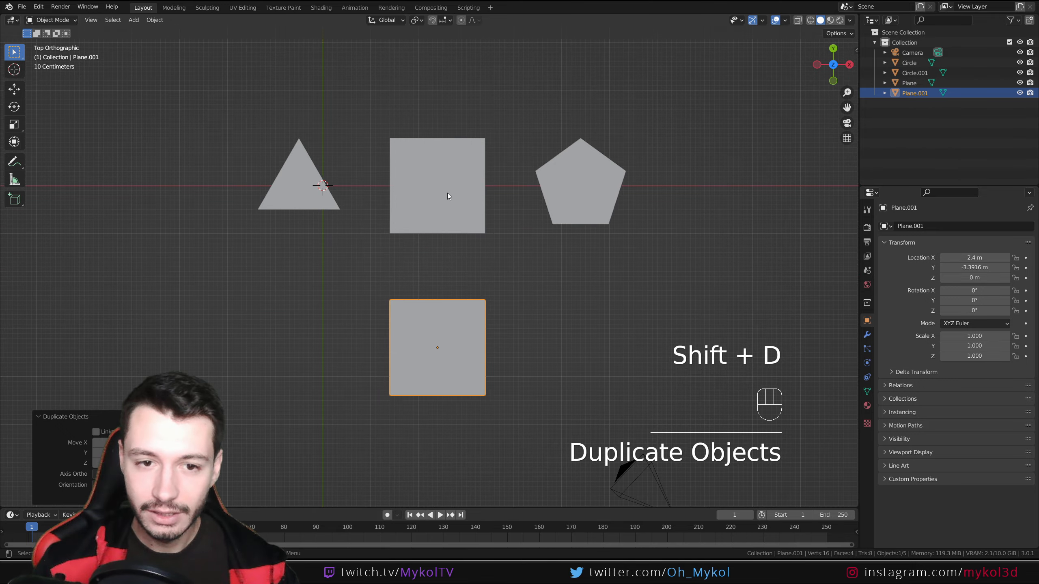
# - Move the upper-left vertex of the original square inward in Edit Mode to form an irregular quad
pyautogui.click(447, 194)
pyautogui.press('Tab')
pyautogui.scroll(3, 402, 217)
pyautogui.click(384, 94)
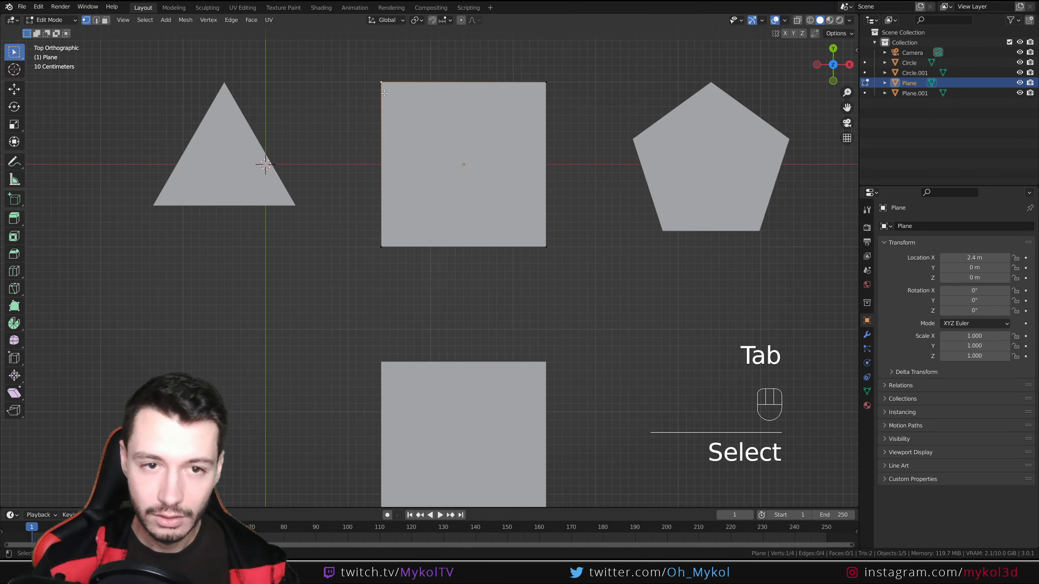
pyautogui.press('g')
pyautogui.click(417, 124)
pyautogui.keyDown('shift'); pyautogui.moveTo(481, 273); pyautogui.dragTo(460, 222, button='middle'); pyautogui.keyUp('shift')
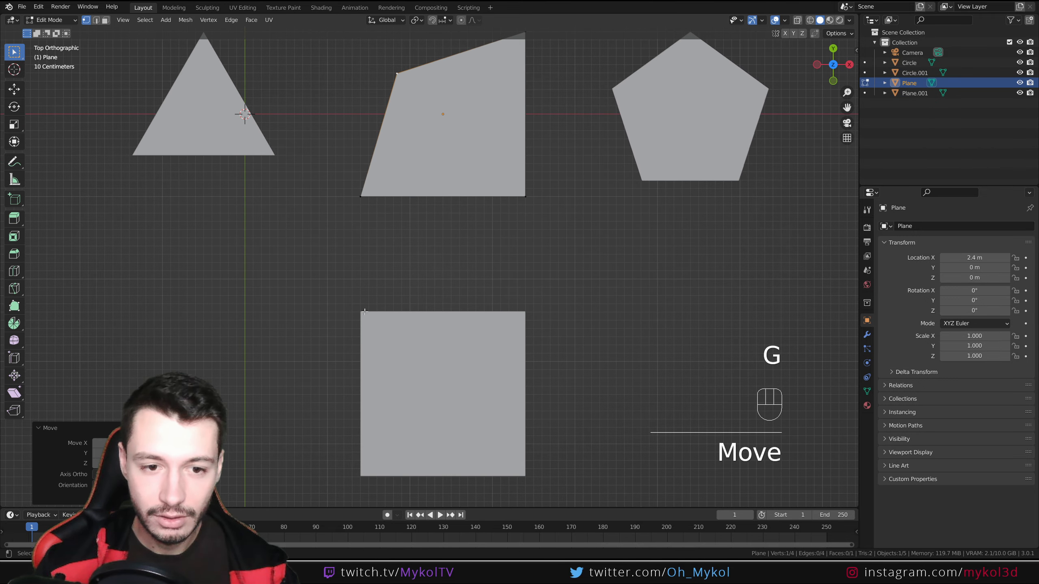
# - Move the upper-left vertex of the lower square past its centre to form a concave quad, and return to Object Mode
pyautogui.click(410, 358)
pyautogui.press('Tab')
pyautogui.click(389, 341)
pyautogui.press('Tab')
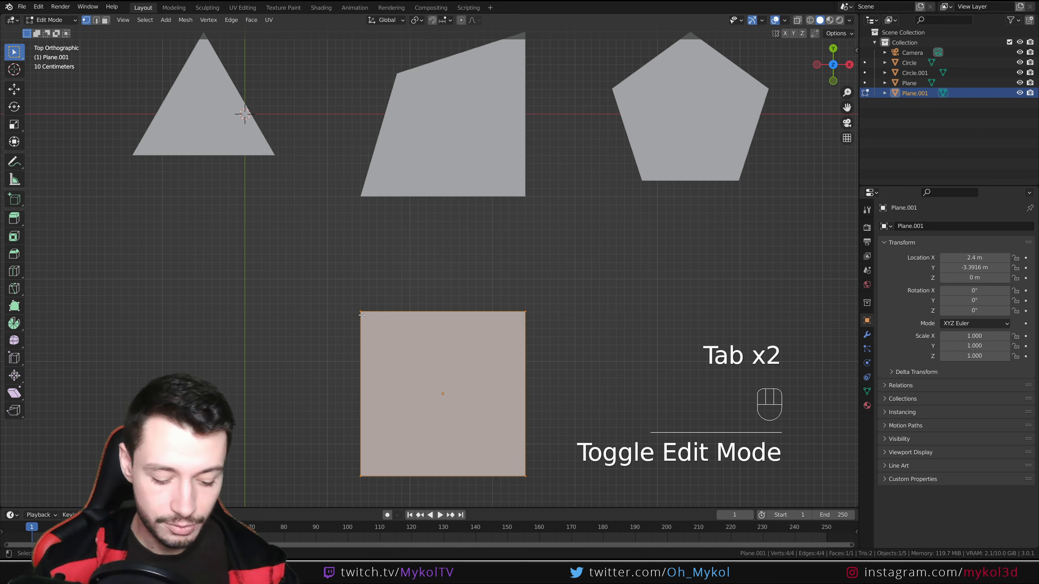
pyautogui.press('g')
pyautogui.click(362, 315)
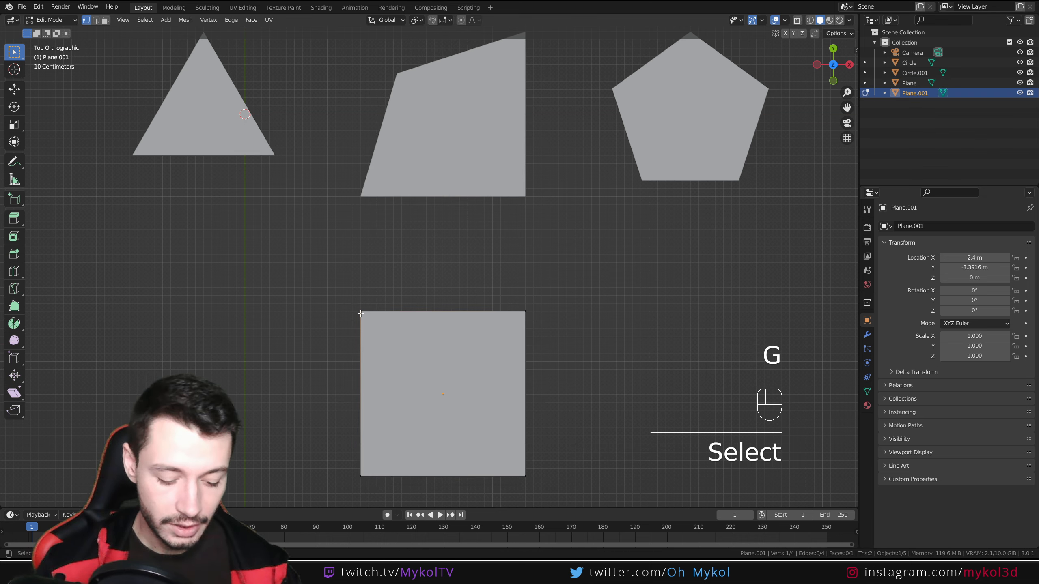
pyautogui.press('g')
pyautogui.click(476, 439)
pyautogui.scroll(-4, 462, 384)
pyautogui.press('Tab')
pyautogui.keyDown('shift'); pyautogui.moveTo(445, 319); pyautogui.dragTo(436, 359, button='middle'); pyautogui.keyUp('shift')
pyautogui.scroll(2, 434, 356)
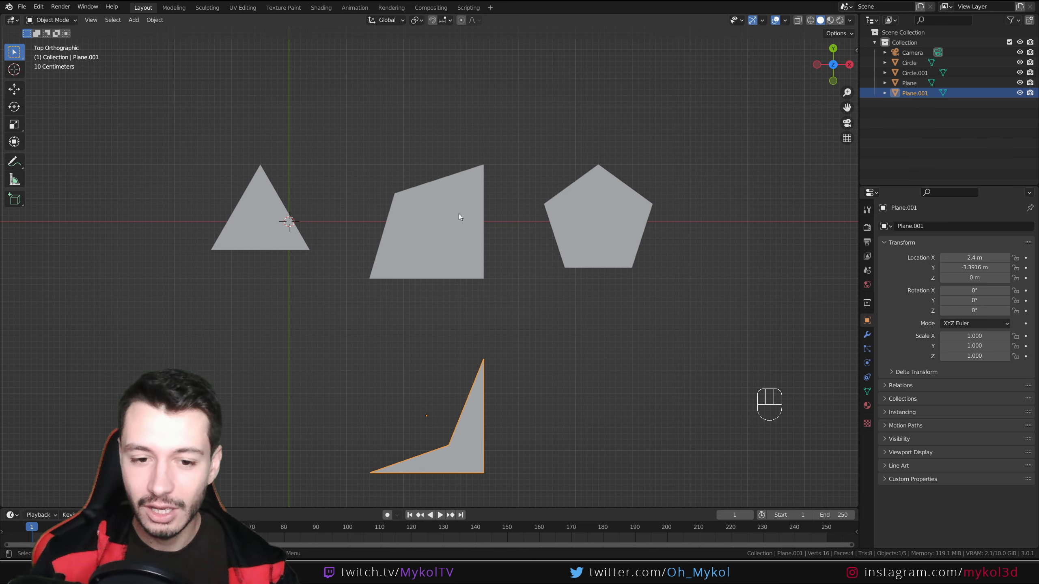
# - Annotate a rough triangular outline around the concave quad, and undo the annotation strokes
pyautogui.scroll(1, 459, 217)
pyautogui.keyDown('shift'); pyautogui.moveTo(448, 320); pyautogui.dragTo(457, 248, button='middle'); pyautogui.keyUp('shift')
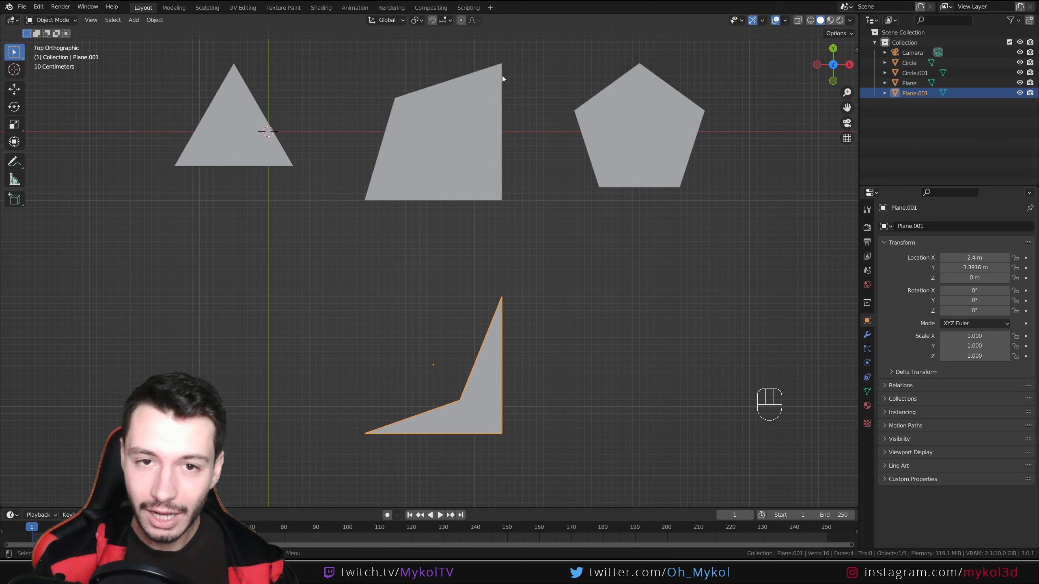
pyautogui.moveTo(503, 297)
pyautogui.mouseDown()
pyautogui.moveTo(411, 366)
pyautogui.moveTo(364, 428)
pyautogui.moveTo(491, 434)
pyautogui.moveTo(504, 298)
pyautogui.mouseUp()
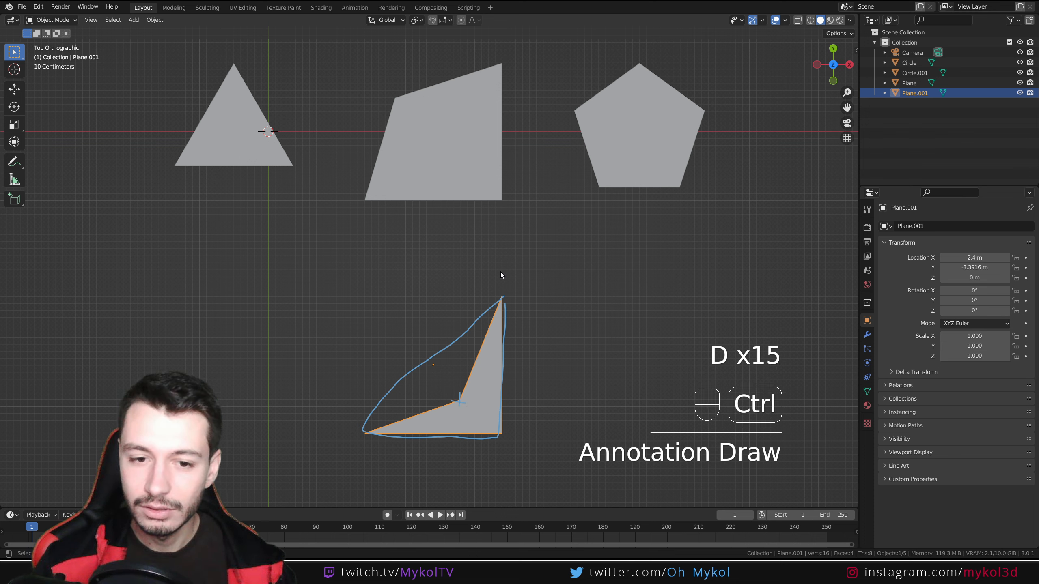
pyautogui.hotkey('ctrl', 'z')
pyautogui.hotkey('ctrl', 'z')
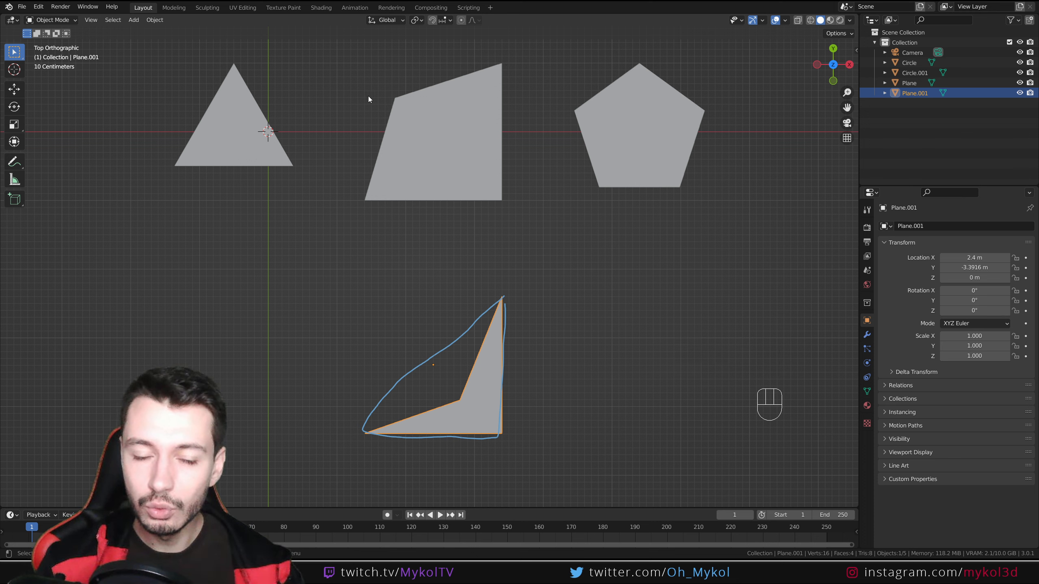
pyautogui.press('ctrl')
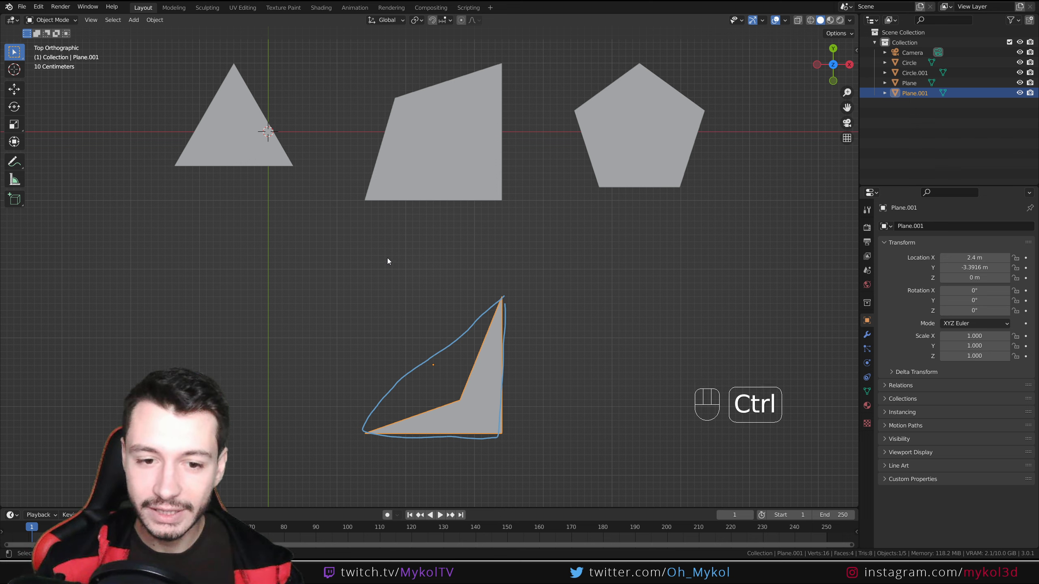
pyautogui.hotkey('ctrl', 'z')
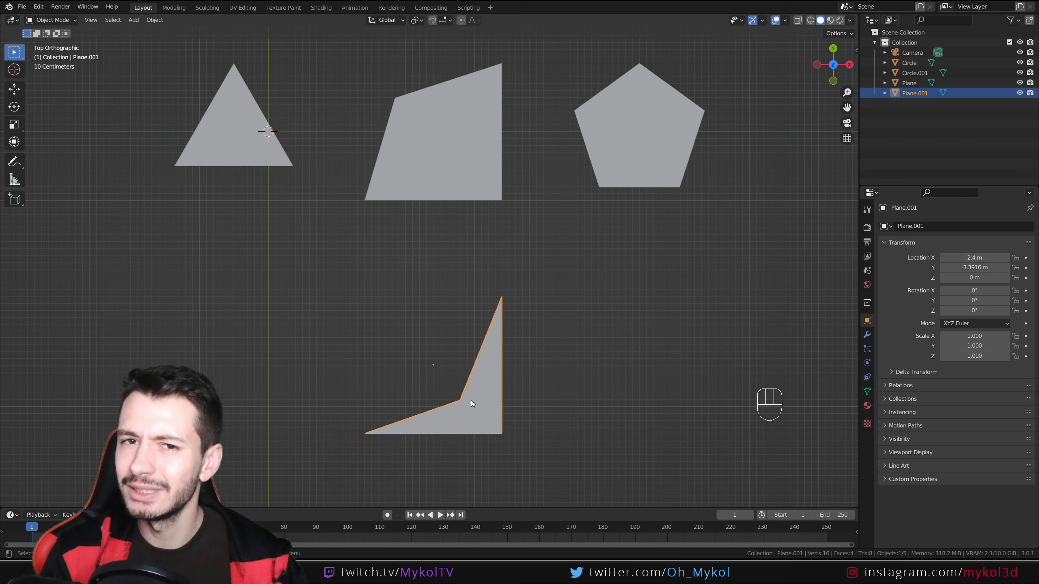
# - Annotate a line joining the two tips of the concave quad and hatch the gap beneath it
pyautogui.press('d')
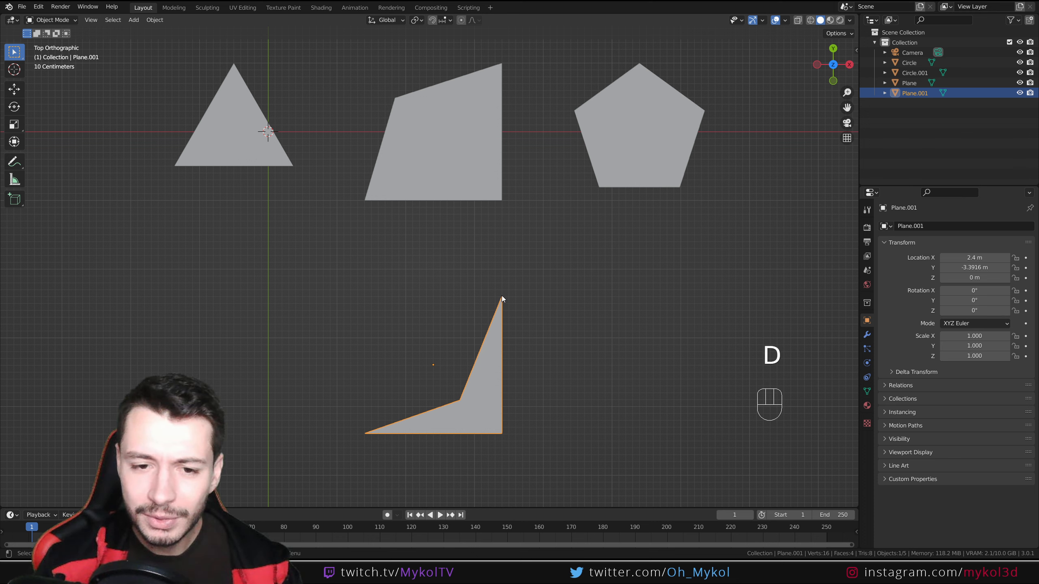
pyautogui.moveTo(501, 296); pyautogui.dragTo(366, 433)
pyautogui.press('d')
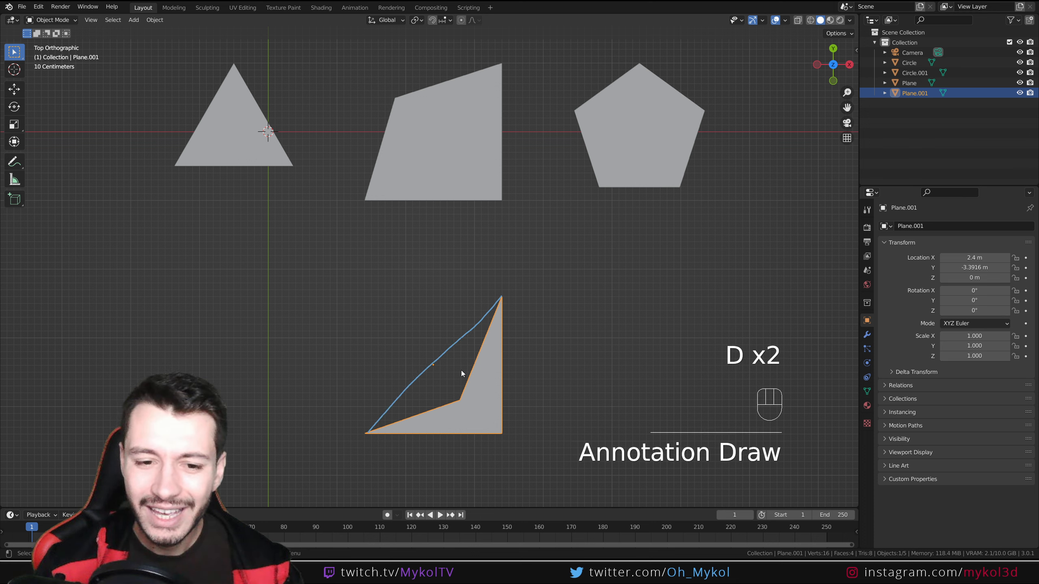
pyautogui.press('d')
pyautogui.moveTo(401, 390); pyautogui.dragTo(422, 421)
pyautogui.moveTo(413, 388); pyautogui.dragTo(429, 415)
pyautogui.moveTo(421, 365); pyautogui.dragTo(460, 397)
pyautogui.moveTo(455, 348); pyautogui.dragTo(482, 380)
pyautogui.moveTo(483, 337); pyautogui.dragTo(500, 347)
# - Undo the joining line and the hatching strokes on the concave quad
pyautogui.hotkey('ctrl', 'z')
pyautogui.hotkey('ctrl', 'z')
pyautogui.hotkey('ctrl', 'z')
pyautogui.hotkey('ctrl', 'z')
pyautogui.hotkey('ctrl', 'z')
pyautogui.hotkey('ctrl', 'z')
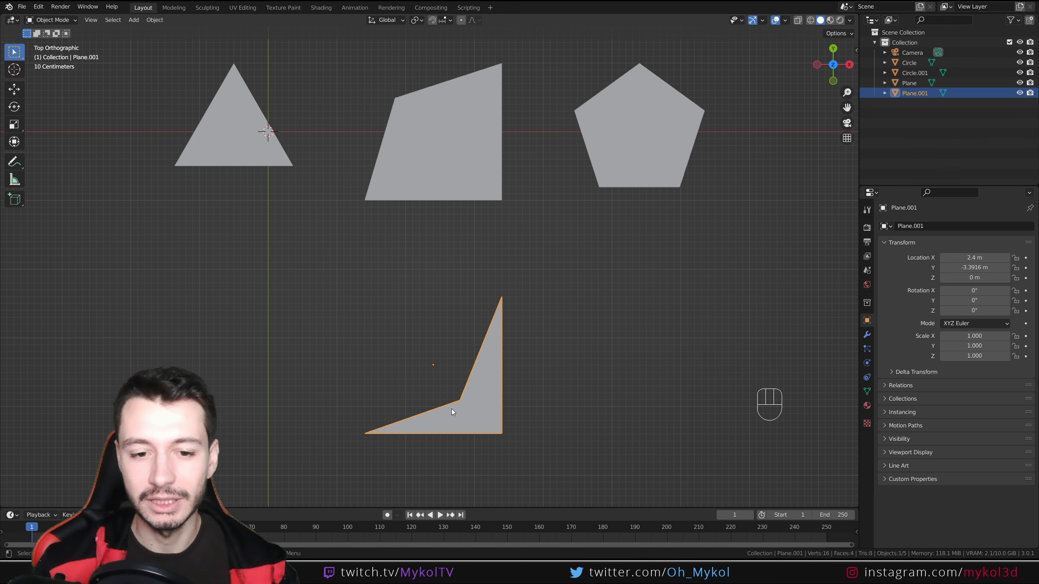
# - Delete the concave quad and try to move the irregular quad's displaced vertex back to the square's corner
pyautogui.press('Delete')
pyautogui.click(461, 182)
pyautogui.press('Tab')
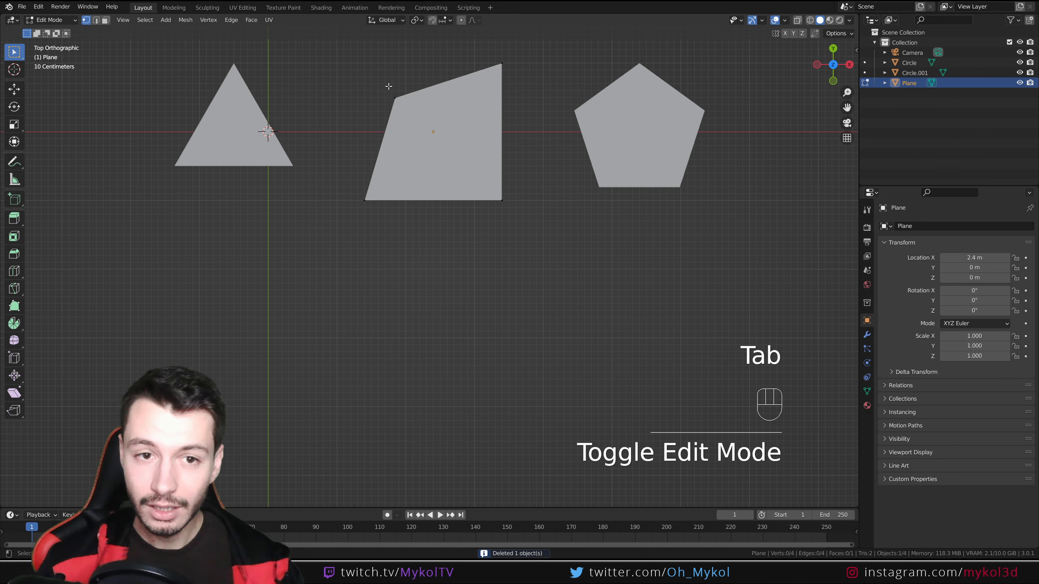
pyautogui.click(394, 102)
pyautogui.keyDown('shift'); pyautogui.moveTo(394, 105); pyautogui.dragTo(415, 165, button='middle'); pyautogui.keyUp('shift')
pyautogui.press('g')
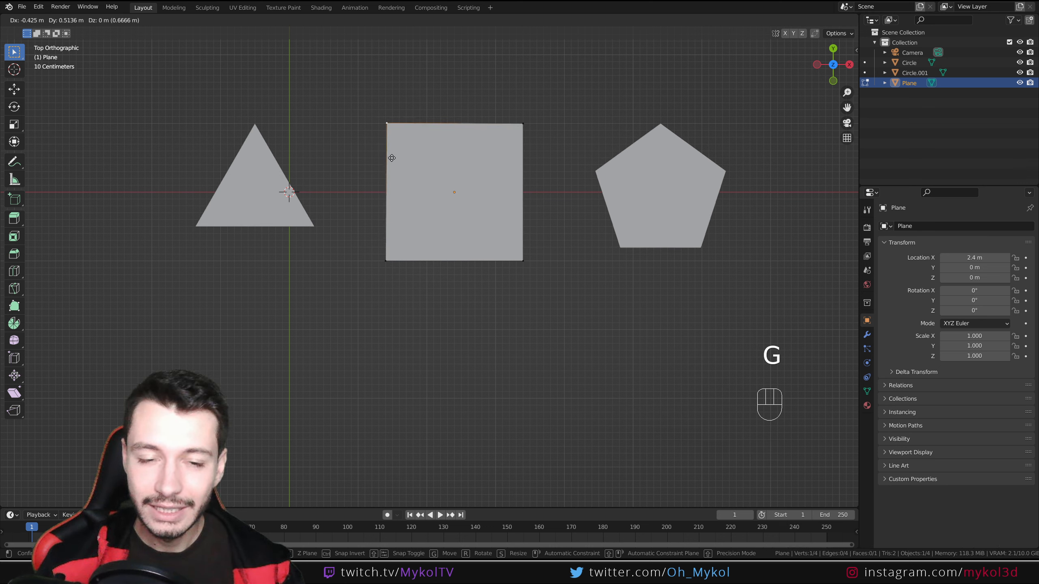
pyautogui.rightClick(392, 158)
# - Undo the deletion and the vertex moves, back to two undeformed squares
pyautogui.hotkey('ctrl', 'z')
pyautogui.hotkey('ctrl', 'z')
pyautogui.hotkey('ctrl', 'z')
pyautogui.hotkey('ctrl', 'z')
pyautogui.hotkey('ctrl', 'z')
pyautogui.hotkey('ctrl', 'z')
pyautogui.hotkey('ctrl', 'z')
pyautogui.hotkey('ctrl', 'z')
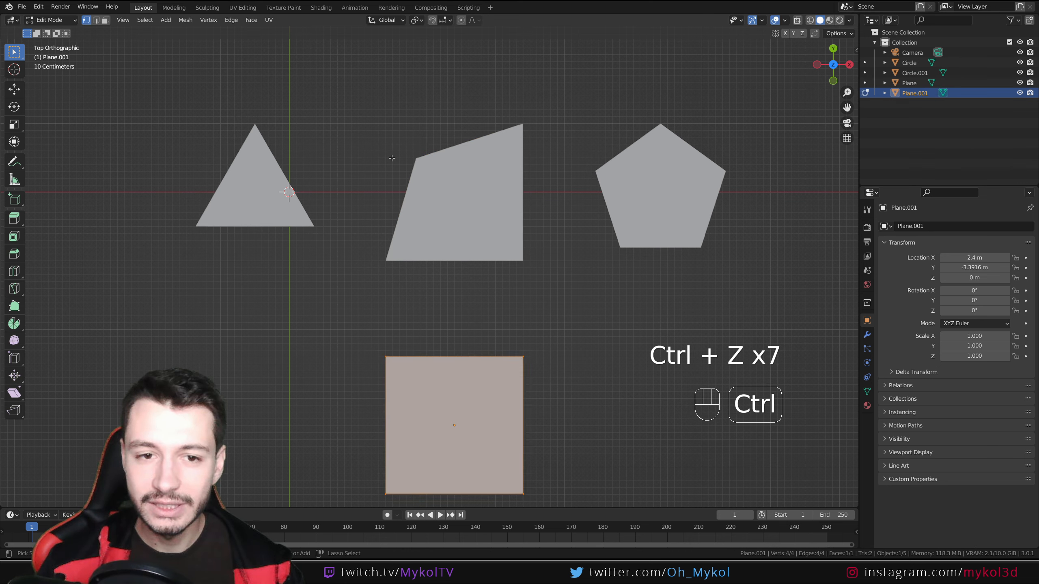
pyautogui.hotkey('ctrl', 'z')
pyautogui.hotkey('ctrl', 'z')
pyautogui.hotkey('ctrl', 'z')
pyautogui.hotkey('ctrl', 'z')
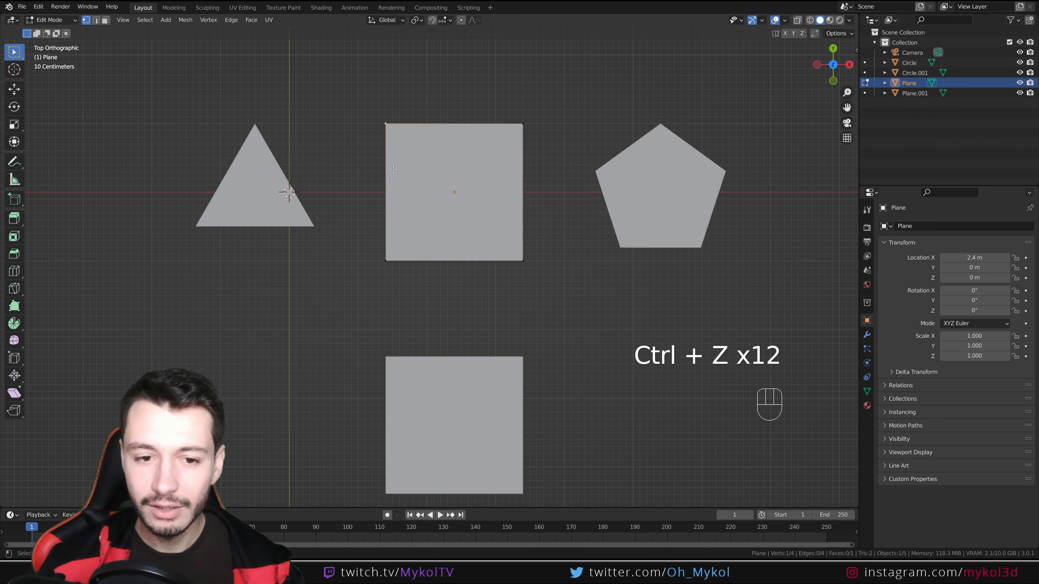
# - Return to Object Mode and delete the lower duplicate square
pyautogui.press('Tab')
pyautogui.click(457, 394)
pyautogui.press('Delete')
# - Try moving the triangle's top vertex around in Edit Mode, and cancel the move
pyautogui.click(280, 217)
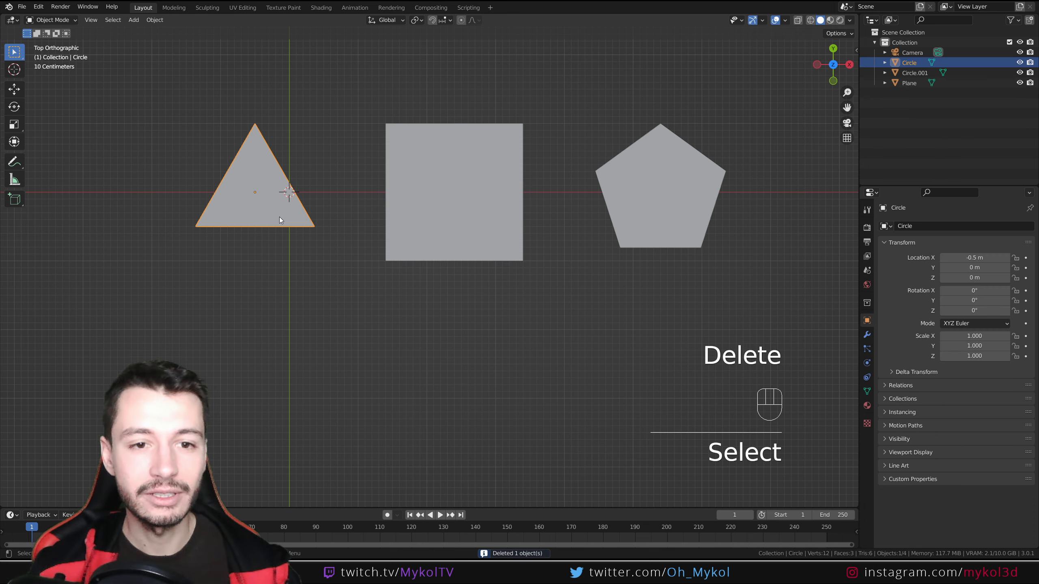
pyautogui.keyDown('shift'); pyautogui.moveTo(302, 210); pyautogui.dragTo(354, 296, button='middle'); pyautogui.keyUp('shift')
pyautogui.scroll(2, 357, 303)
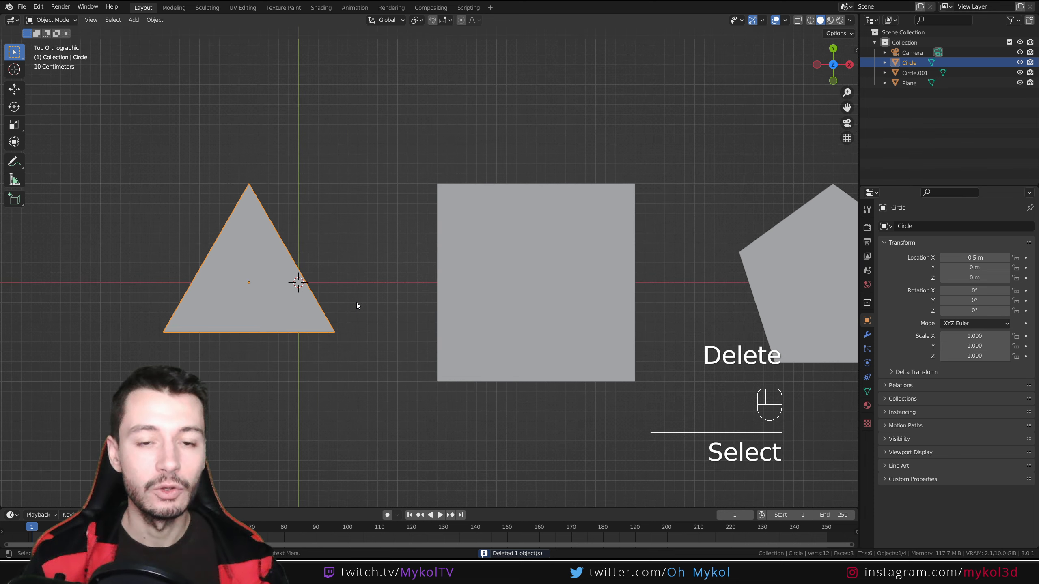
pyautogui.keyDown('shift'); pyautogui.moveTo(331, 226); pyautogui.dragTo(347, 247, button='middle'); pyautogui.keyUp('shift')
pyautogui.scroll(1, 355, 260)
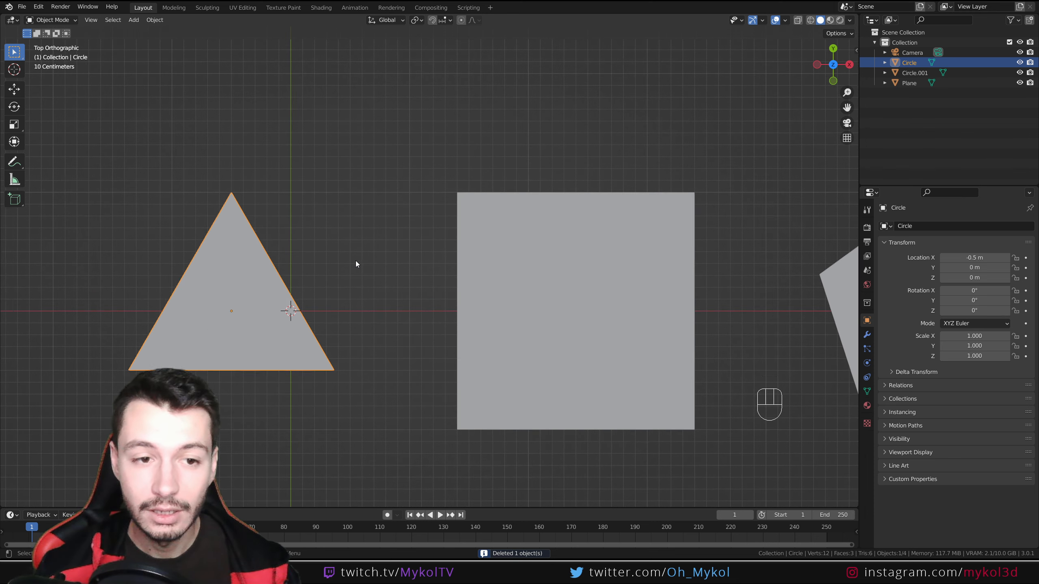
pyautogui.press('Tab')
pyautogui.click(231, 193)
pyautogui.scroll(-2, 254, 266)
pyautogui.keyDown('shift'); pyautogui.moveTo(261, 289); pyautogui.dragTo(311, 258, button='middle'); pyautogui.keyUp('shift')
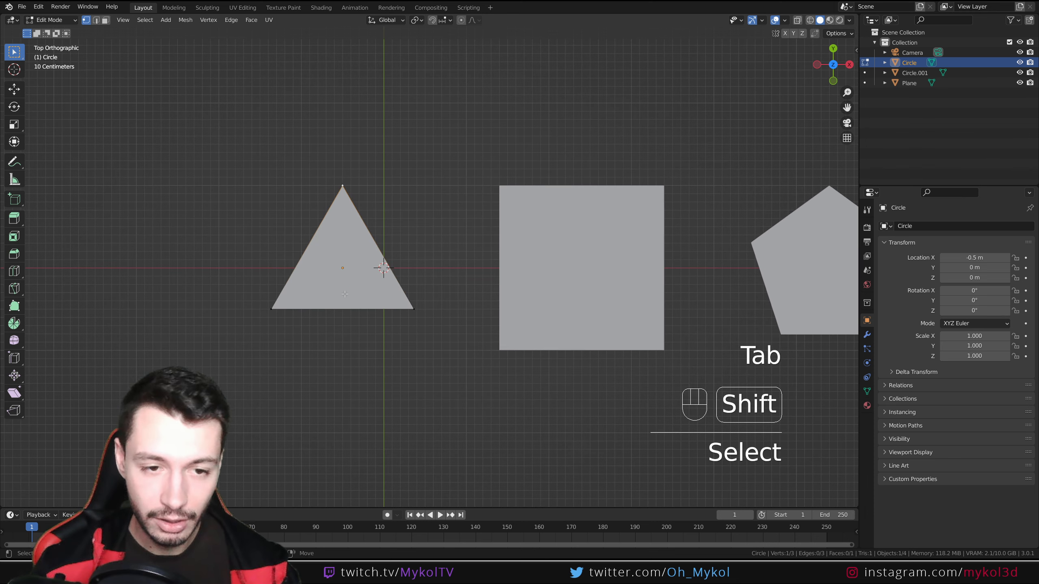
pyautogui.press('g')
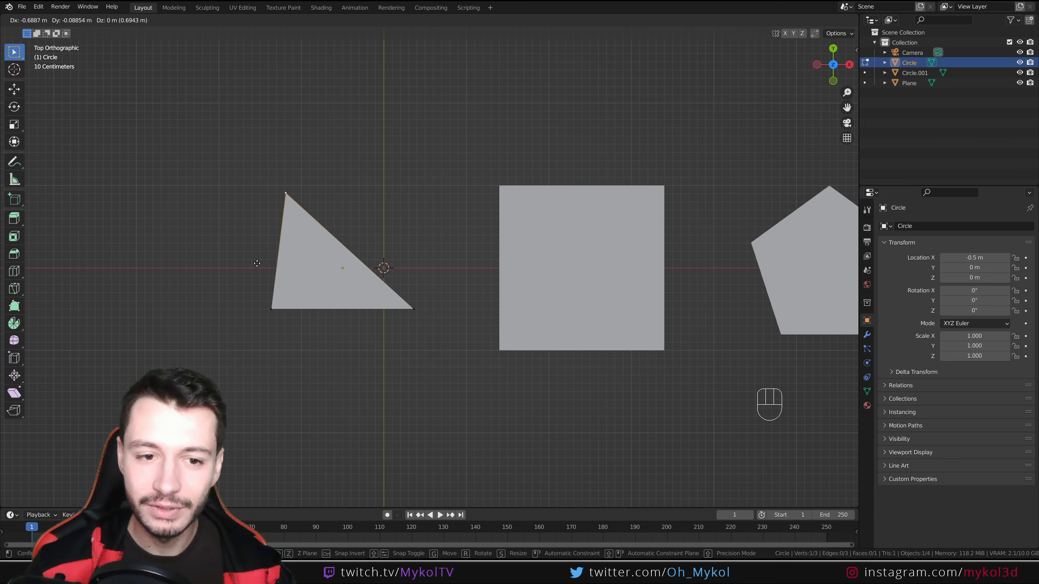
pyautogui.press('Escape')
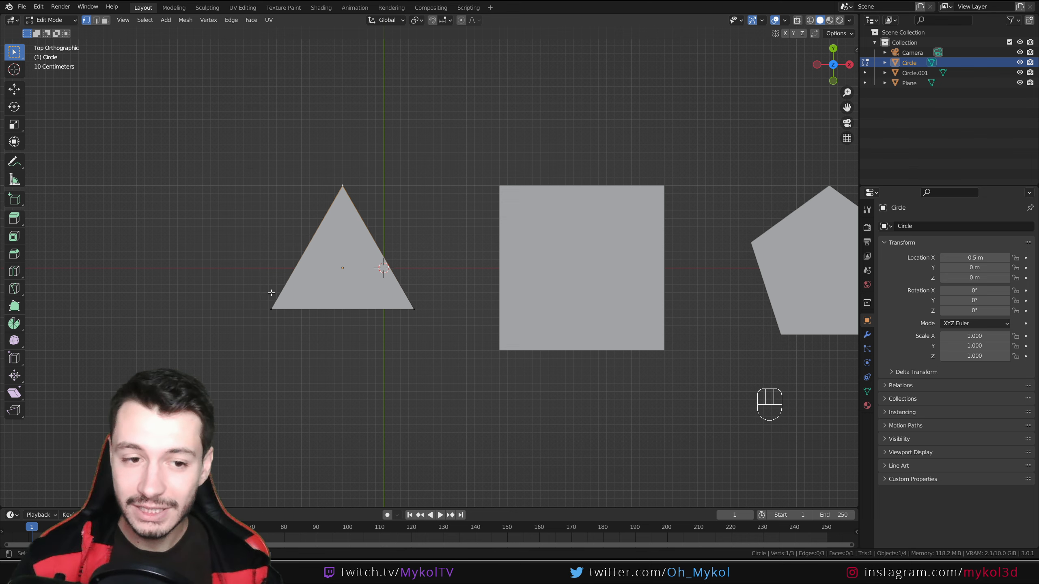
# - Return to Object Mode and examine the three flat shapes in perspective, selecting the triangle, square and pentagon in turn
pyautogui.scroll(-4, 375, 370)
pyautogui.moveTo(413, 403); pyautogui.dragTo(520, 349, button='middle')
pyautogui.press('Tab')
pyautogui.click(531, 337)
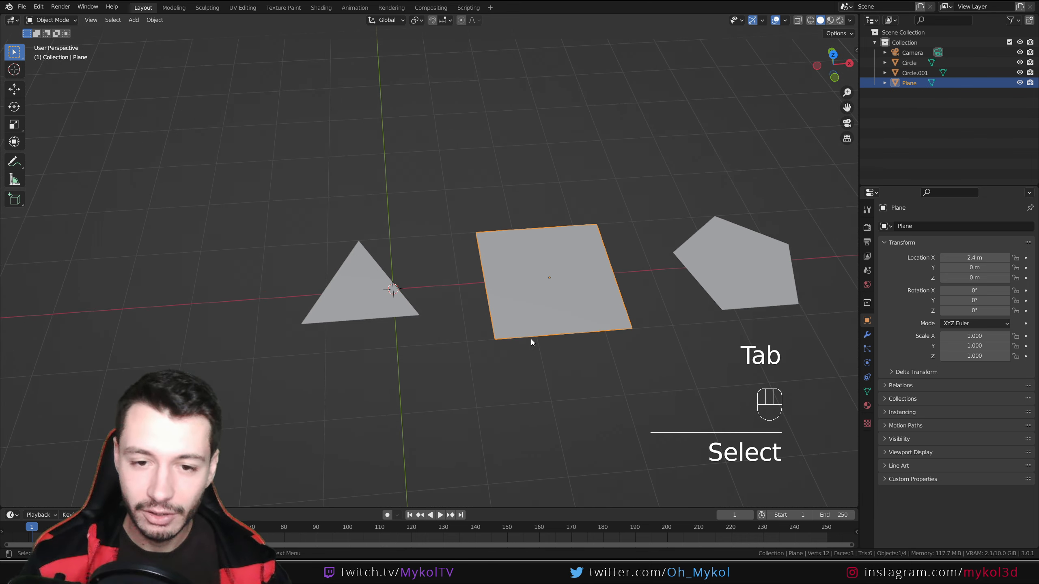
pyautogui.click(347, 280)
pyautogui.click(552, 262)
pyautogui.click(759, 247)
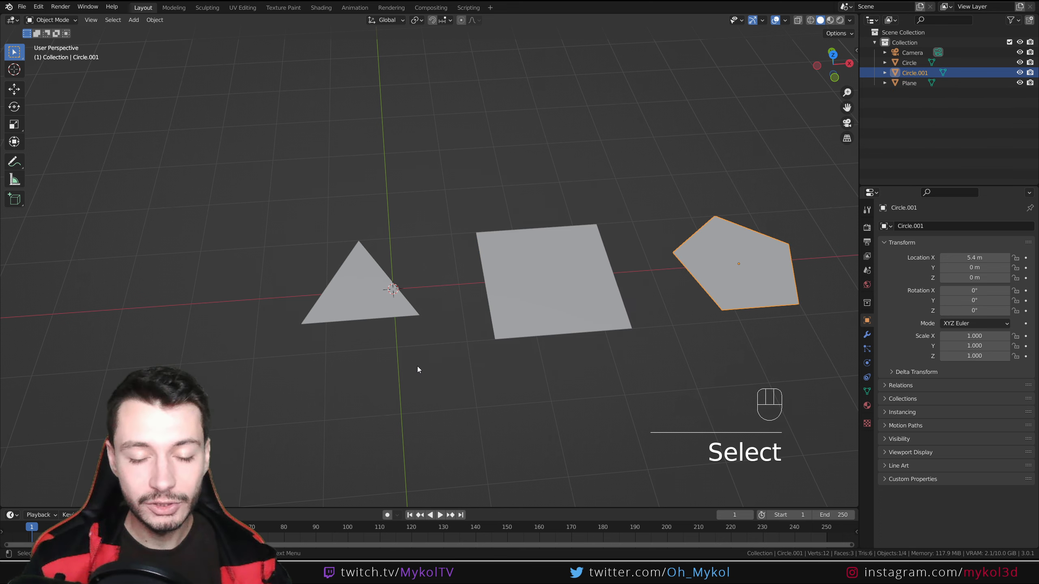
# - Duplicate the square along the Y axis and place the copy in front of it at about -2.82 m in Y
pyautogui.click(513, 284)
pyautogui.hotkey('shift', 'd')
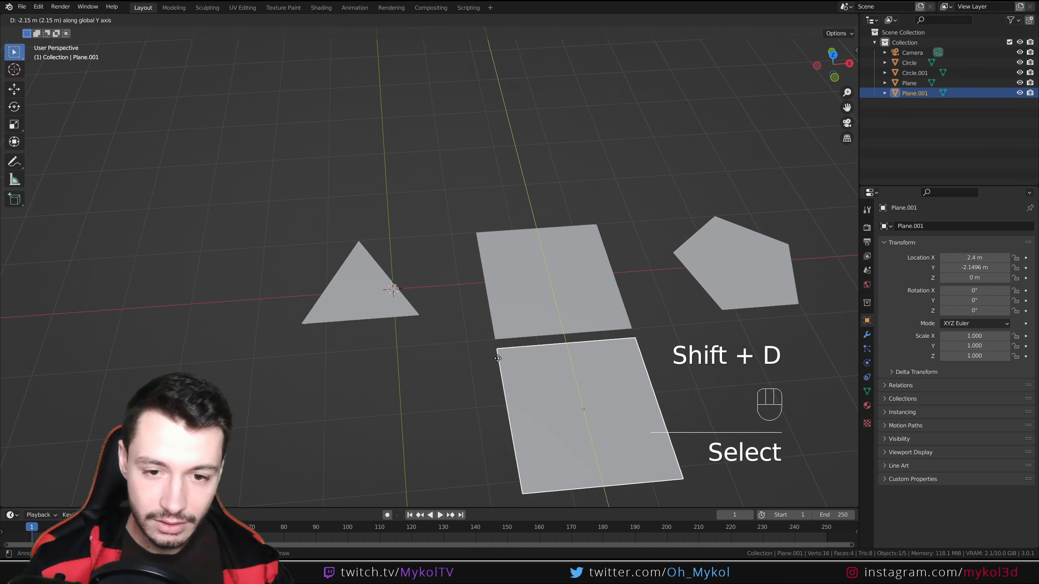
pyautogui.click(510, 404)
pyautogui.keyDown('shift'); pyautogui.moveTo(510, 404); pyautogui.dragTo(393, 258, button='middle'); pyautogui.keyUp('shift')
# - Raise one far corner vertex of the duplicate square out of its plane, inspect the bend from several angles, and return to Object Mode
pyautogui.press('Tab')
pyautogui.press('g')
pyautogui.click(416, 258)
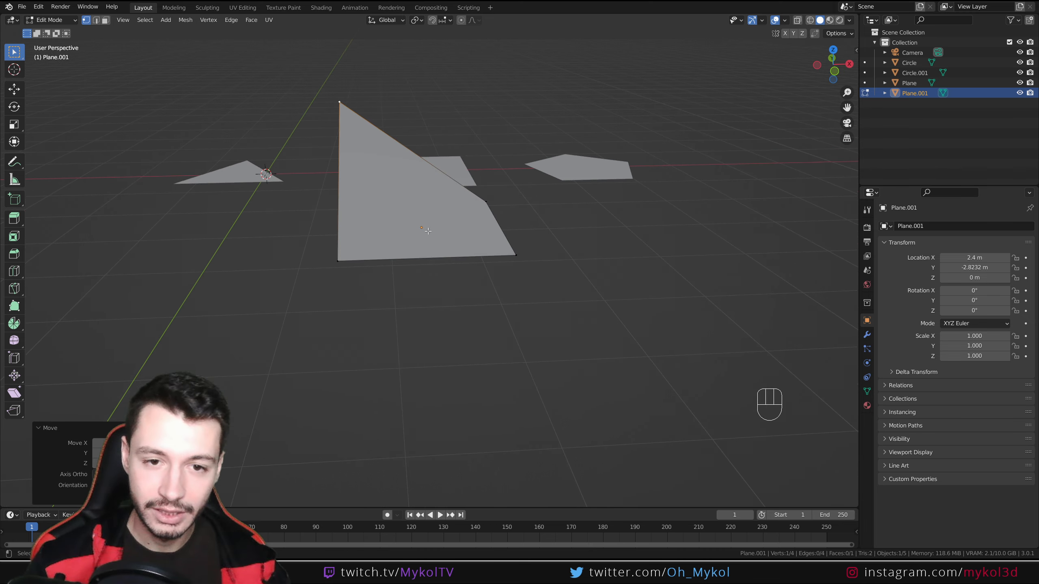
pyautogui.moveTo(416, 237); pyautogui.dragTo(481, 273, button='middle')
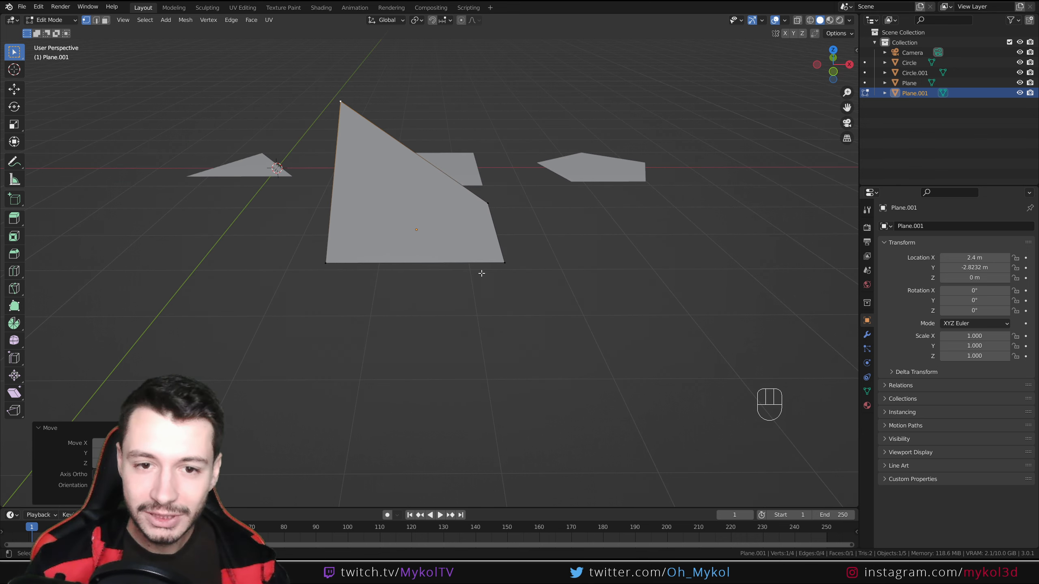
pyautogui.moveTo(507, 204); pyautogui.dragTo(552, 222, button='middle')
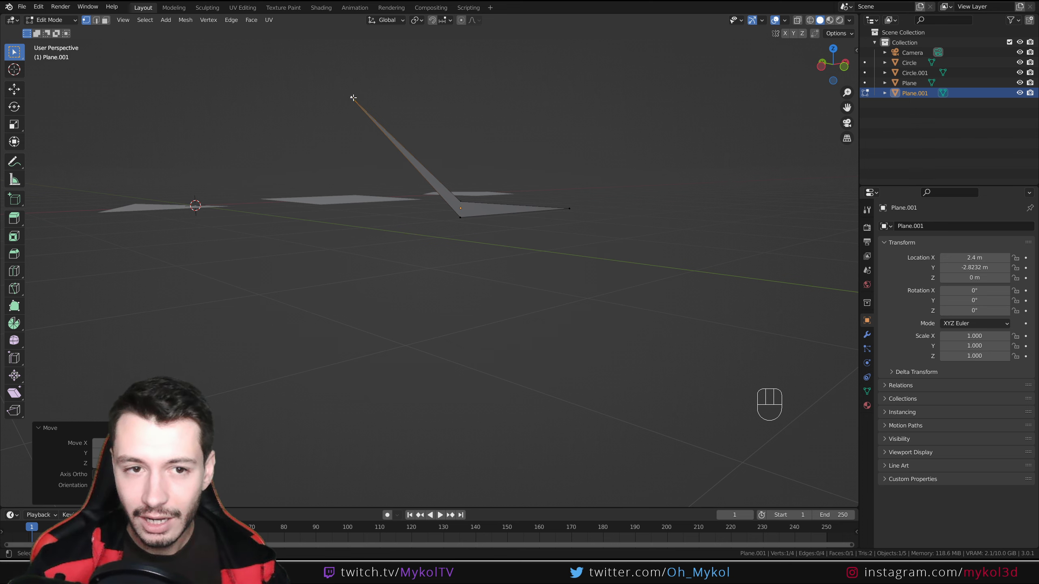
pyautogui.moveTo(441, 106); pyautogui.dragTo(594, 244, button='middle')
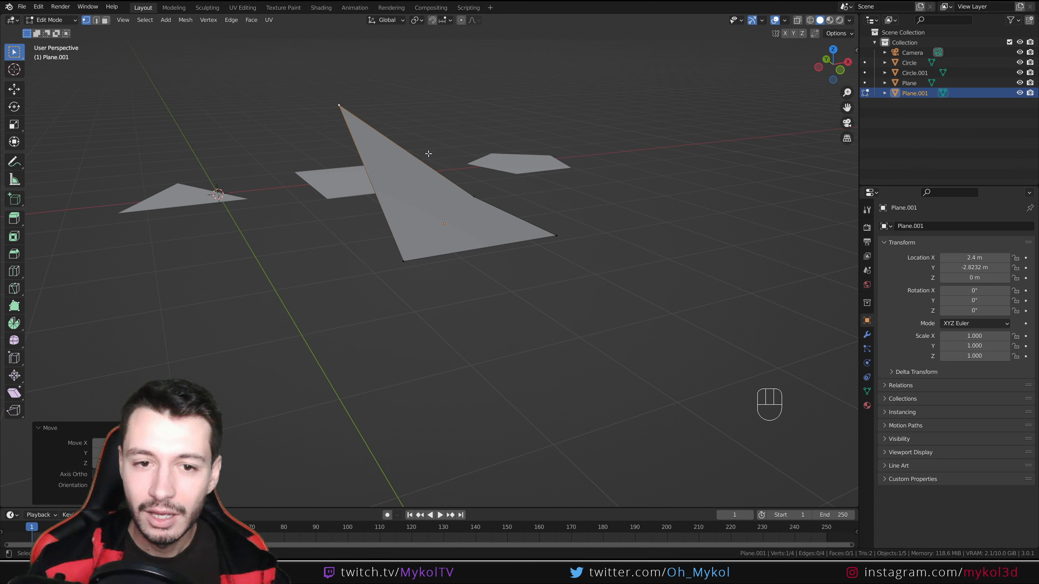
pyautogui.moveTo(475, 187); pyautogui.dragTo(455, 199, button='middle')
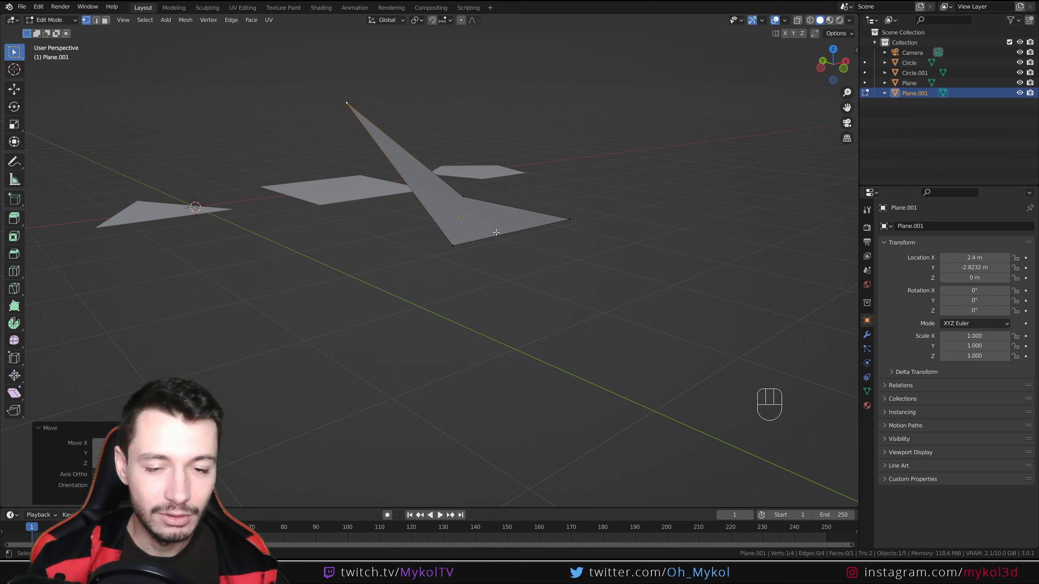
pyautogui.press('Tab')
# - Switch to editing the triangle and raise its selected corner vertex well above the ground plane
pyautogui.moveTo(290, 216); pyautogui.dragTo(467, 293, button='middle')
pyautogui.click(397, 233)
pyautogui.press('Tab')
pyautogui.scroll(3, 404, 272)
pyautogui.moveTo(404, 272); pyautogui.dragTo(436, 263, button='middle')
pyautogui.scroll(3, 501, 253)
pyautogui.click(409, 185)
pyautogui.press('g')
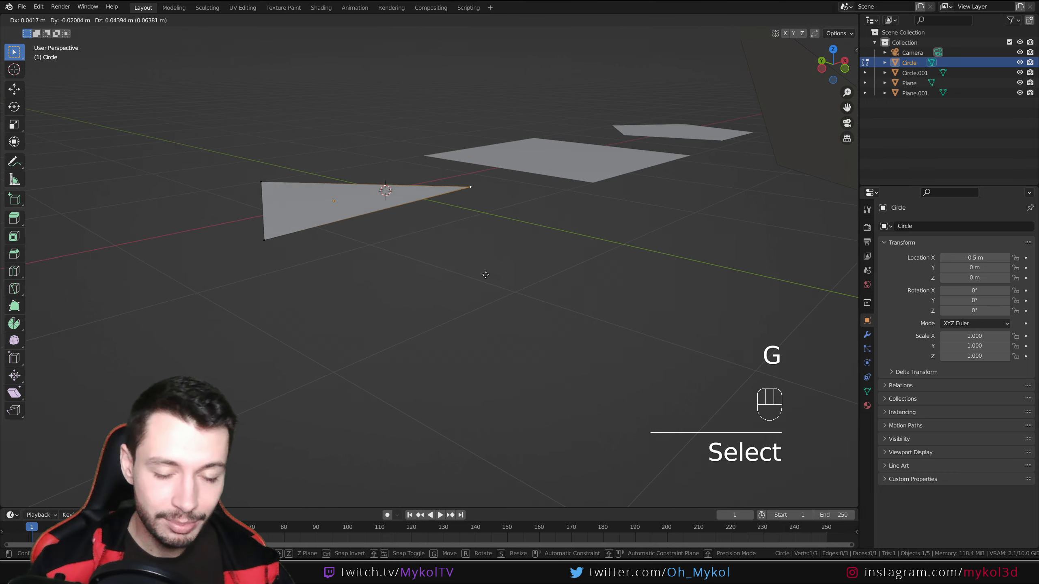
pyautogui.click(453, 145)
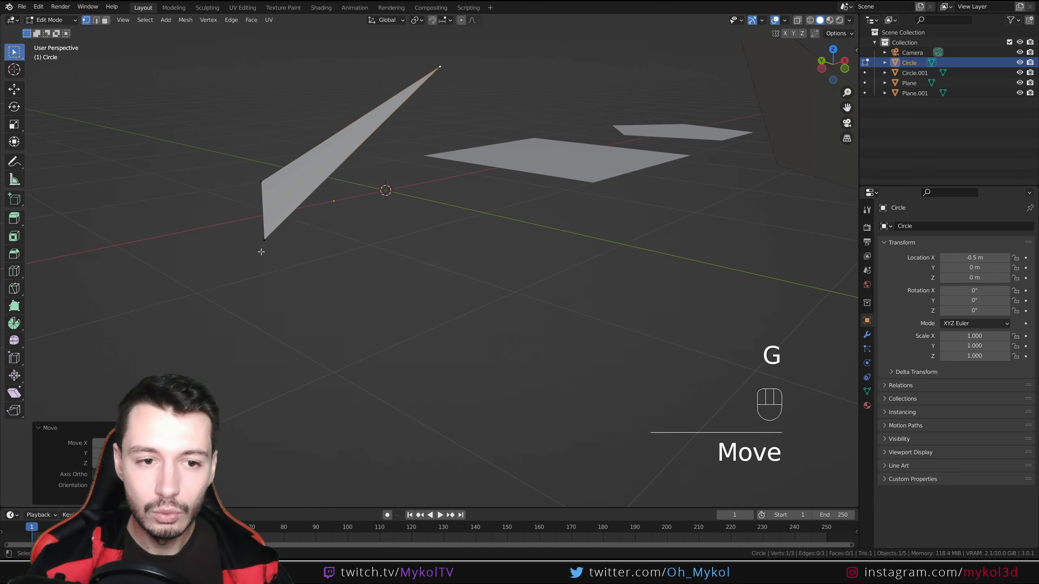
# - Reposition the triangle's front corner vertex twice and inspect the tilted face from several angles
pyautogui.click(262, 250)
pyautogui.press('g')
pyautogui.click(355, 272)
pyautogui.moveTo(423, 329)
pyautogui.mouseDown(button='middle')
pyautogui.moveTo(376, 310)
pyautogui.moveTo(416, 313)
pyautogui.mouseUp(button='middle')
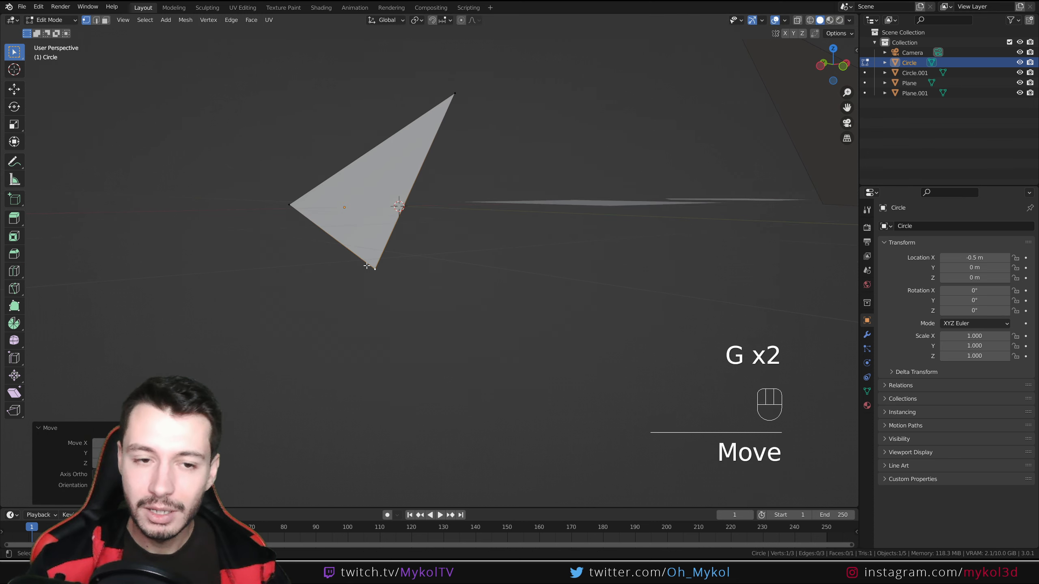
pyautogui.moveTo(327, 281)
pyautogui.mouseDown(button='middle')
pyautogui.moveTo(420, 297)
pyautogui.moveTo(336, 270)
pyautogui.mouseUp(button='middle')
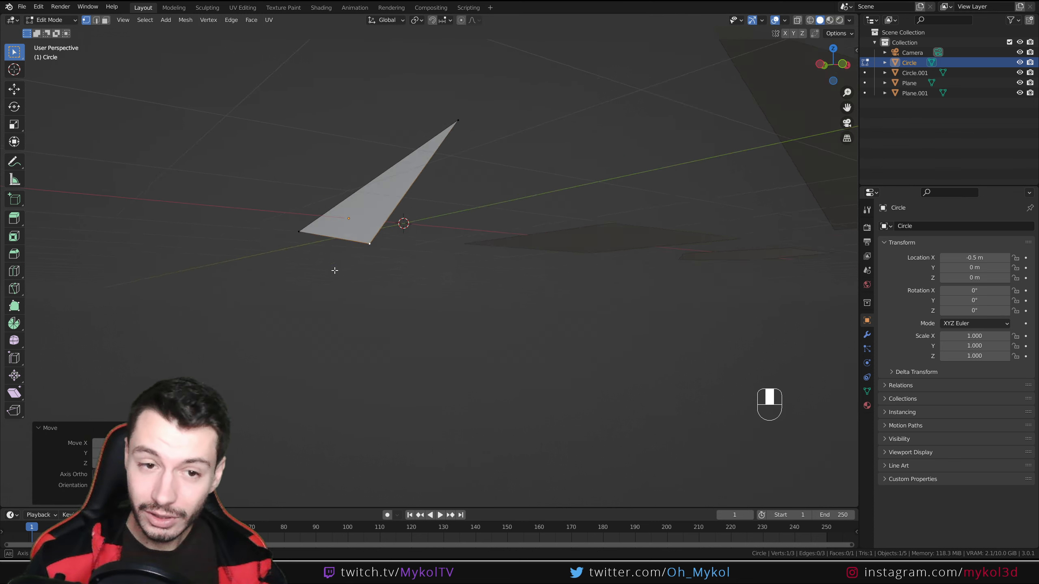
pyautogui.press('g')
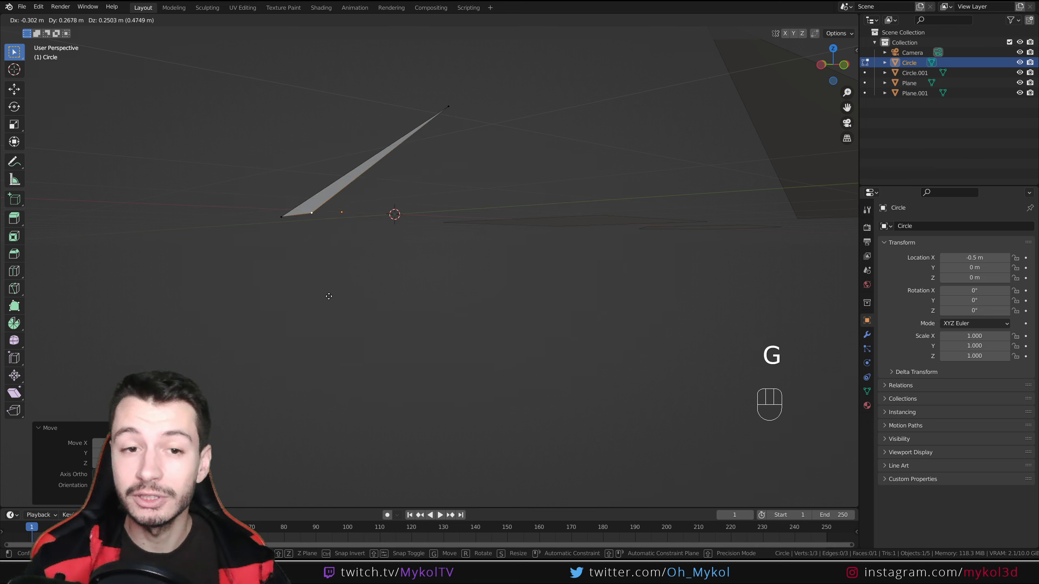
pyautogui.click(366, 314)
pyautogui.moveTo(360, 306)
pyautogui.mouseDown(button='middle')
pyautogui.moveTo(337, 284)
pyautogui.moveTo(311, 297)
pyautogui.moveTo(368, 295)
pyautogui.mouseUp(button='middle')
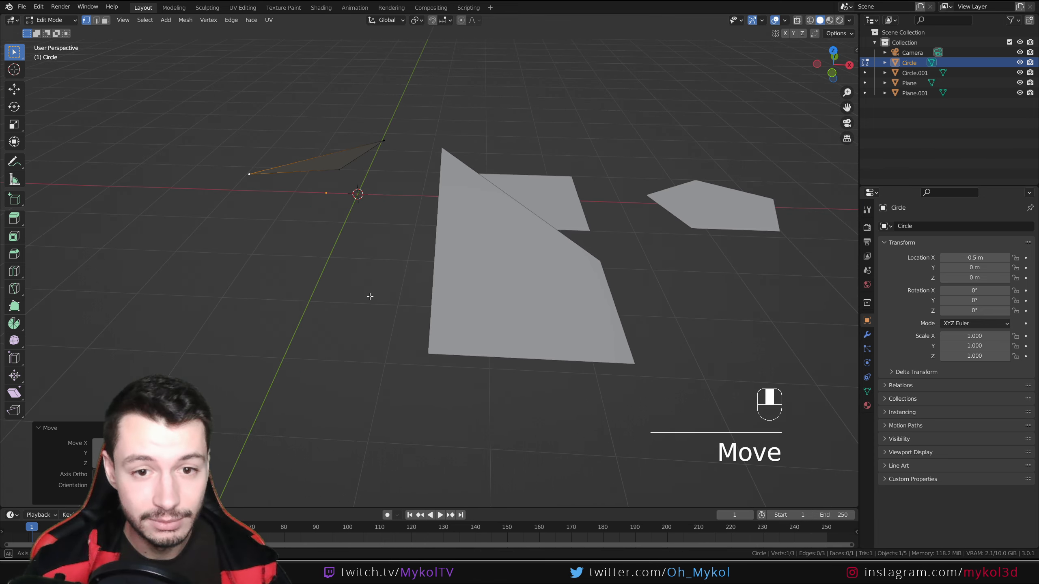
# - Reopen the bent duplicate square to inspect its fold, and delete that object in Object Mode
pyautogui.press('Tab')
pyautogui.click(544, 287)
pyautogui.press('Tab')
pyautogui.moveTo(537, 308); pyautogui.dragTo(439, 222, button='middle')
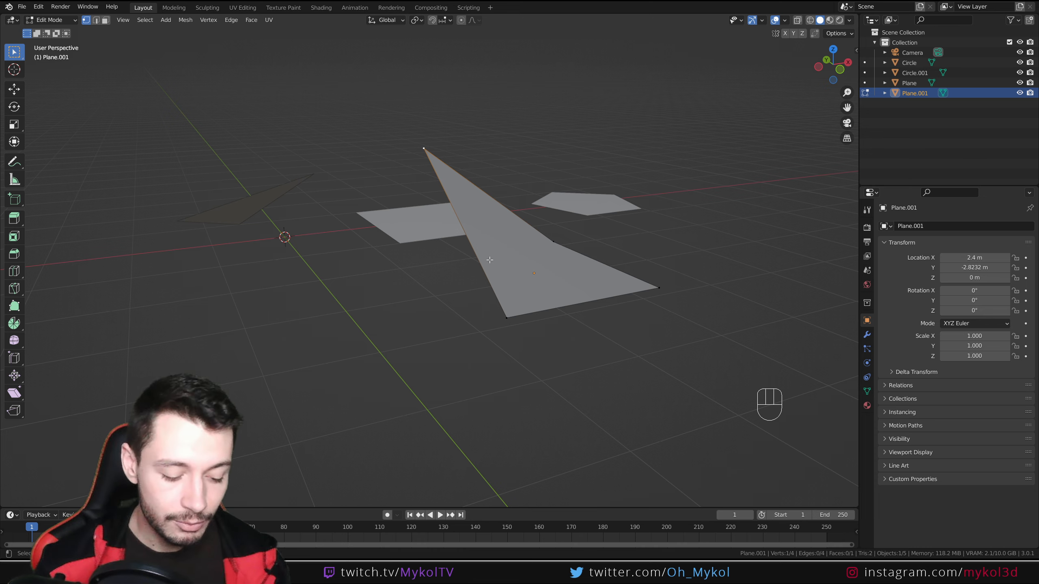
pyautogui.press('Tab')
pyautogui.moveTo(505, 246); pyautogui.dragTo(459, 223, button='middle')
pyautogui.press('Delete')
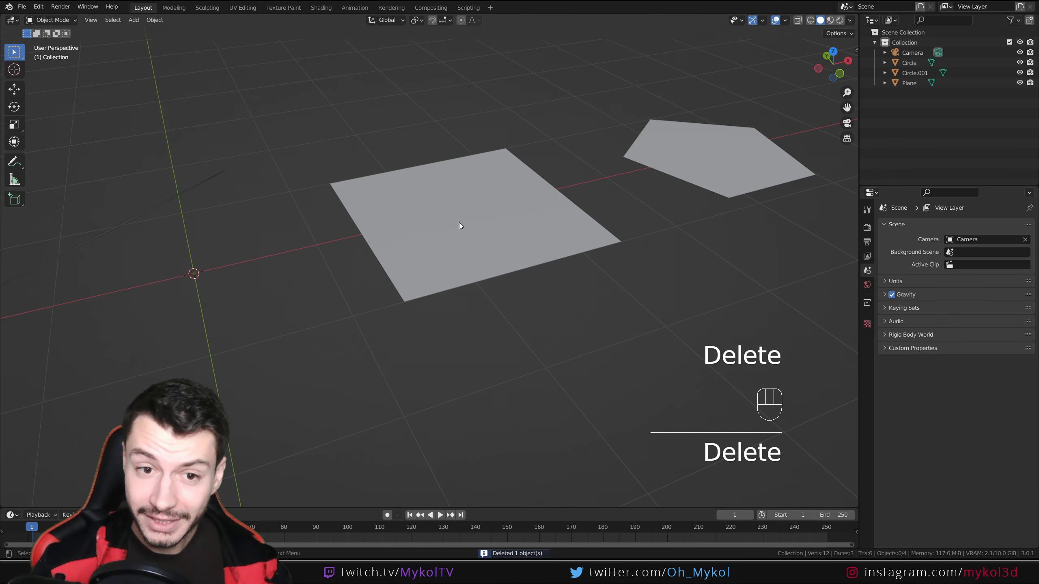
# - Open the remaining square in Edit Mode and switch to edge selection
pyautogui.click(460, 223)
pyautogui.scroll(-3, 491, 182)
pyautogui.press('Tab')
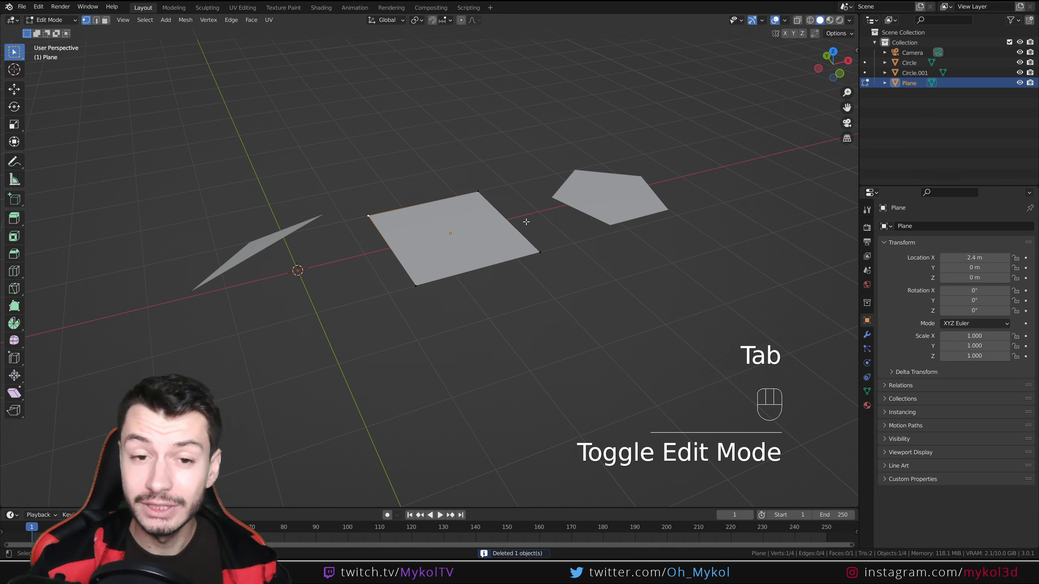
pyautogui.click(96, 20)
pyautogui.moveTo(433, 201); pyautogui.dragTo(434, 203)
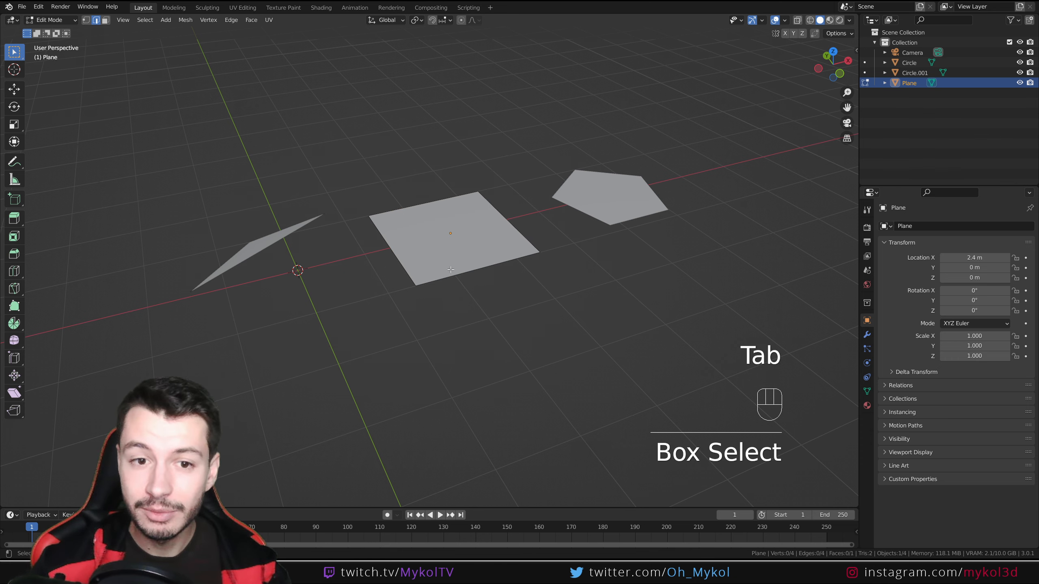
# - Move one edge of the square, lift another edge out of the plane, and inspect the face from several angles
pyautogui.moveTo(395, 223); pyautogui.dragTo(310, 215, button='middle')
pyautogui.click(413, 221)
pyautogui.press('g')
pyautogui.click(430, 232)
pyautogui.click(671, 339)
pyautogui.press('g')
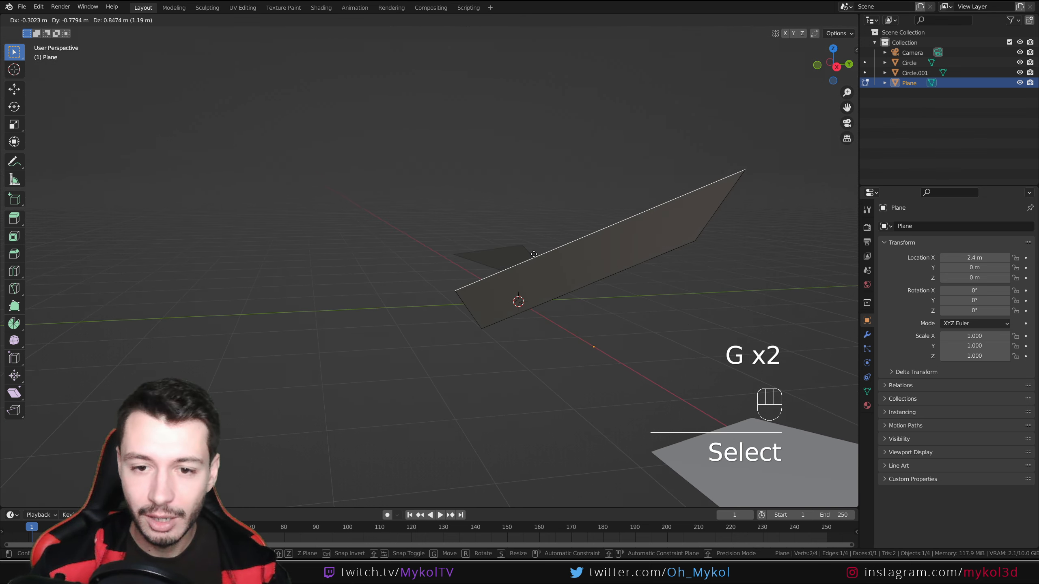
pyautogui.click(581, 255)
pyautogui.moveTo(581, 254); pyautogui.dragTo(582, 146, button='middle')
pyautogui.moveTo(619, 309); pyautogui.dragTo(509, 313, button='middle')
# - Undo the square's edge moves and return to Object Mode
pyautogui.hotkey('ctrl', 'z')
pyautogui.hotkey('ctrl', 'z')
pyautogui.hotkey('ctrl', 'z')
pyautogui.press('Tab')
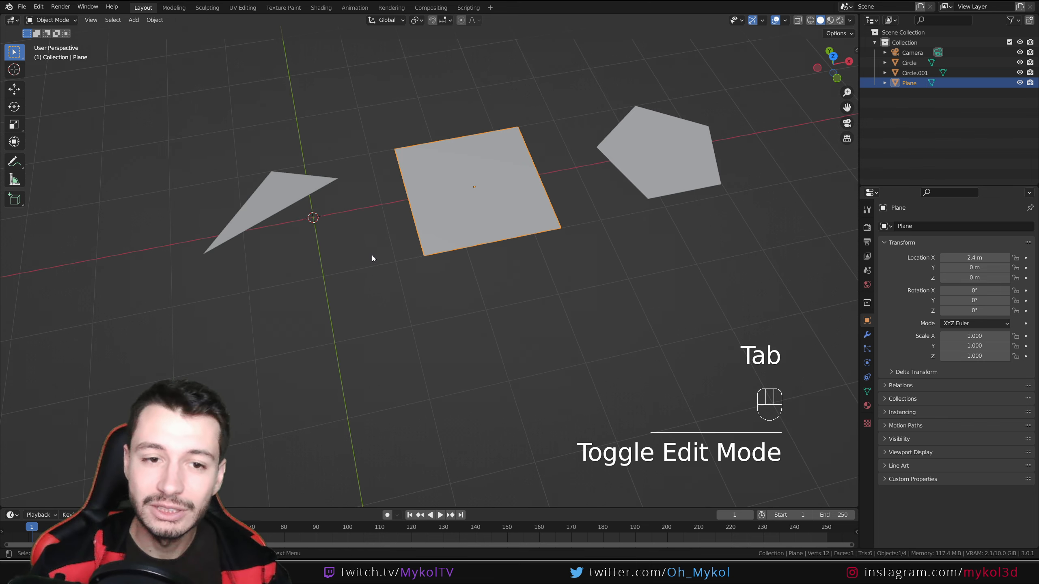
# - Flatten the tilted triangle by scaling all of its geometry to 0 along Z in Edit Mode
pyautogui.keyDown('shift'); pyautogui.moveTo(369, 244); pyautogui.dragTo(415, 268, button='middle'); pyautogui.keyUp('shift')
pyautogui.click(391, 235)
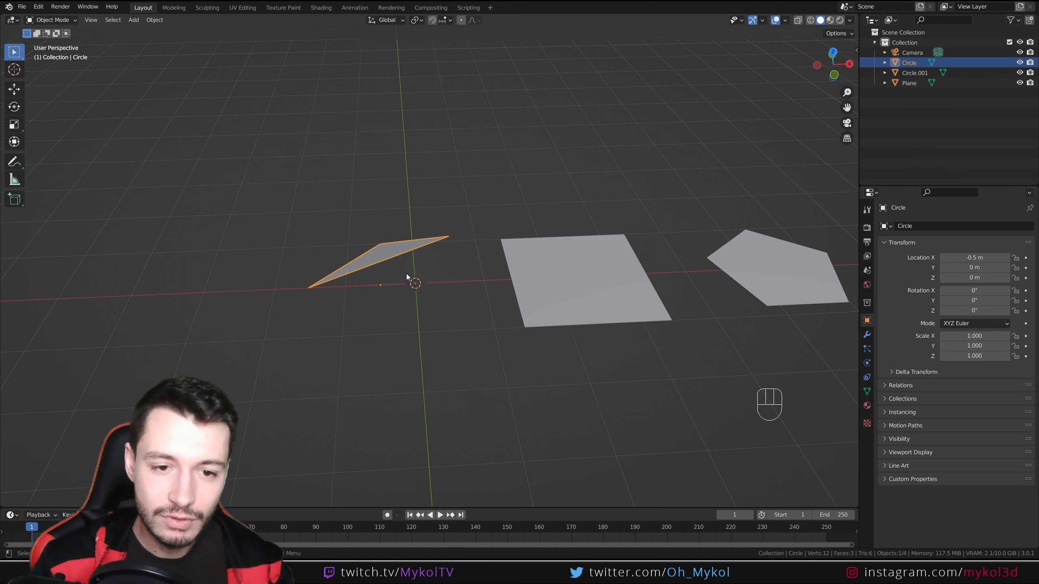
pyautogui.press('Tab')
pyautogui.press('a')
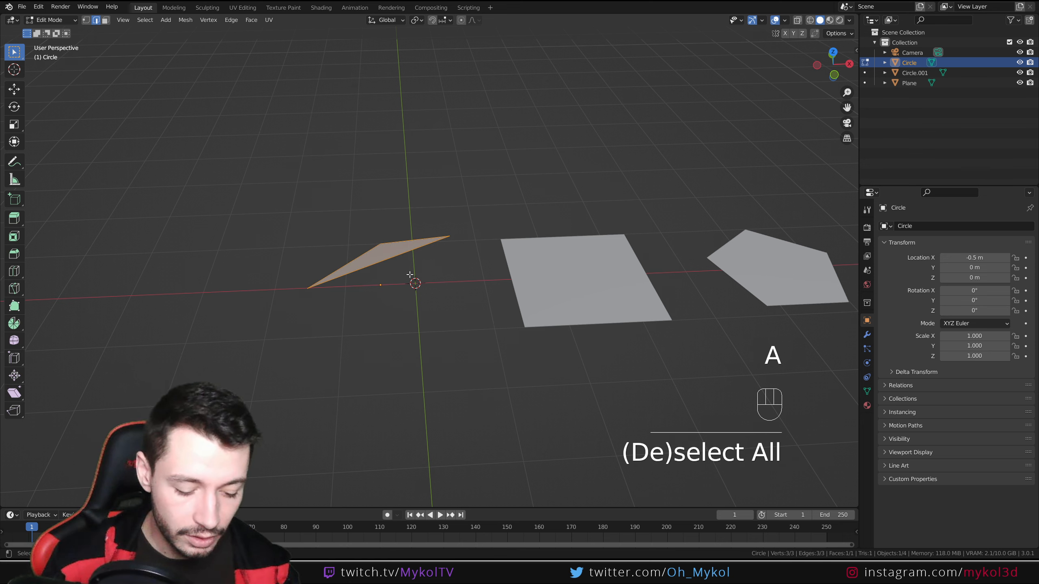
pyautogui.press('s')
pyautogui.press('z')
pyautogui.press('0')
pyautogui.press('Return')
pyautogui.moveTo(417, 304); pyautogui.dragTo(418, 273, button='middle')
pyautogui.press('Tab')
pyautogui.press('Tab')
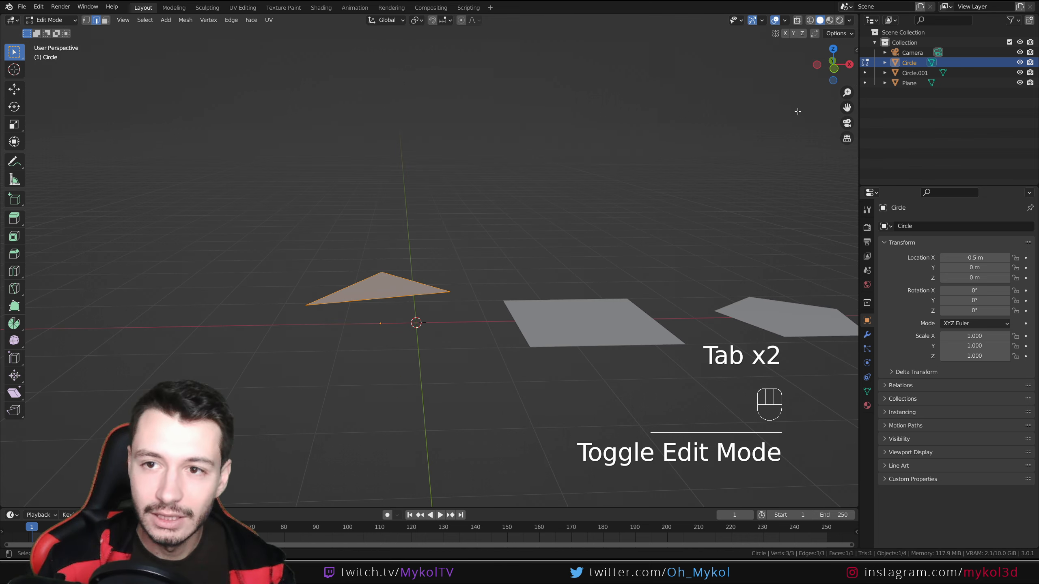
# - Show the viewport sidebar and delete the deformed triangle in Object Mode
pyautogui.click(854, 50)
pyautogui.press('Tab')
pyautogui.scroll(-4, 432, 272)
pyautogui.moveTo(432, 273); pyautogui.dragTo(446, 345, button='middle')
pyautogui.scroll(4, 446, 346)
pyautogui.press('Delete')
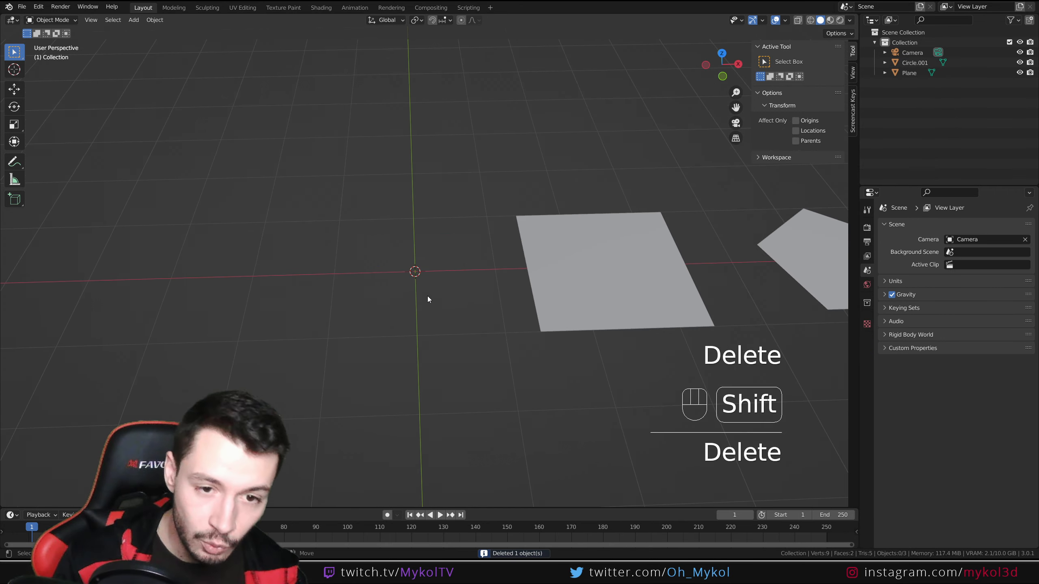
# - Add a mesh circle at the world origin with 3 vertices to form a new triangle outline
pyautogui.hotkey('shift', 'a')
pyautogui.moveTo(427, 295)
pyautogui.click(467, 316)
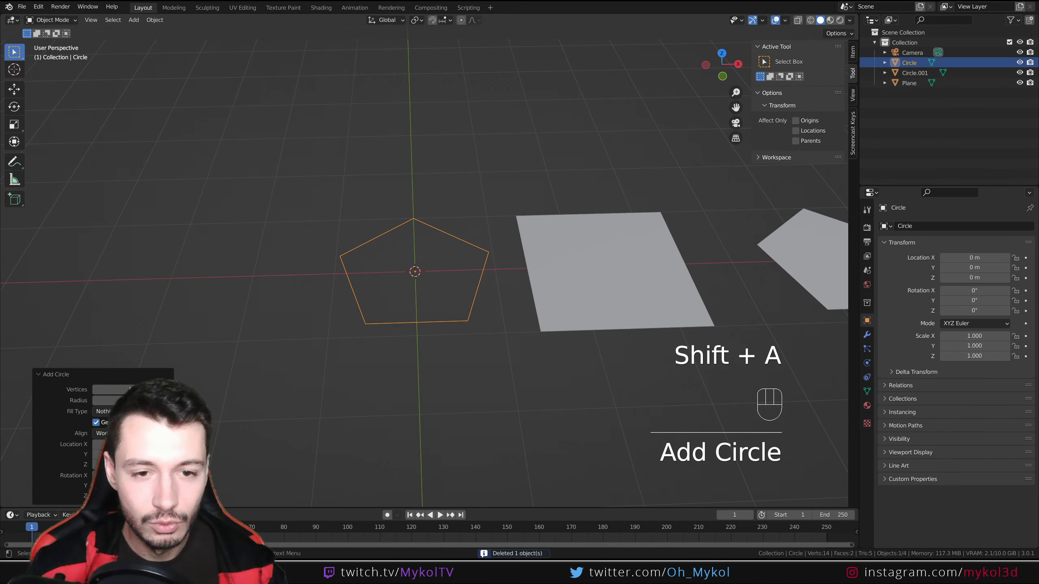
pyautogui.click(112, 390)
pyautogui.write('3')
pyautogui.press('Return')
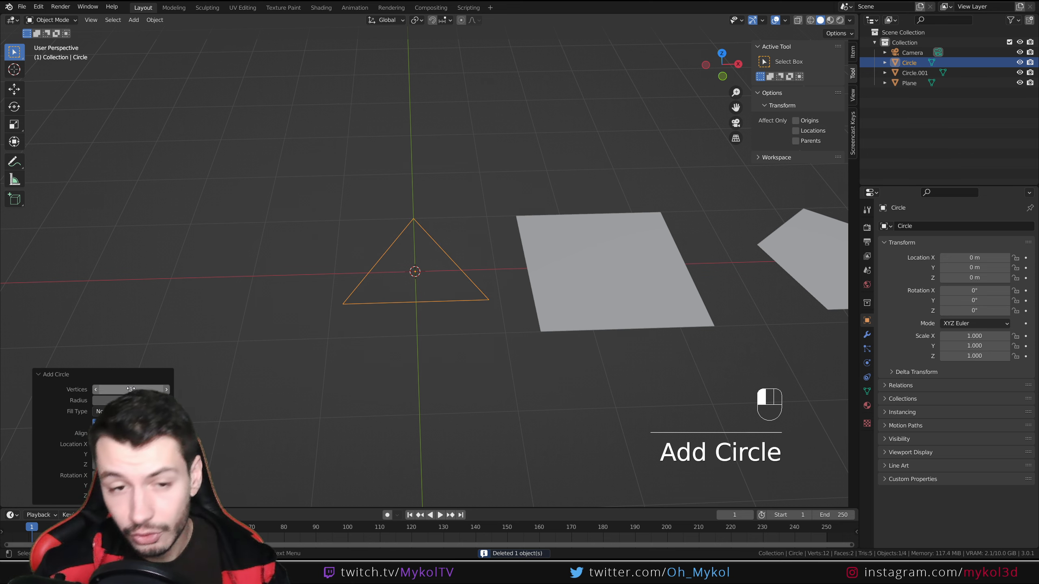
# - Move the triangle outline to -1 m on X and fill it with a face
pyautogui.press('g')
pyautogui.keyDown('ctrl'); pyautogui.click(379, 307); pyautogui.keyUp('ctrl')
pyautogui.press('Tab')
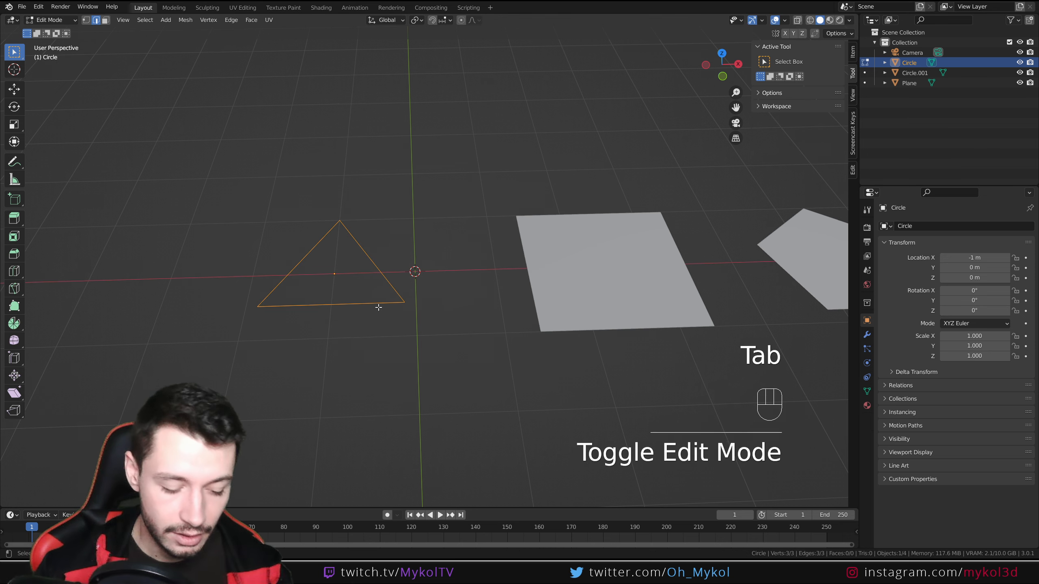
pyautogui.press('f')
pyautogui.press('Tab')
# - Move the square along X to about 2.13 m so it sits between the triangle and the pentagon
pyautogui.scroll(-4, 393, 308)
pyautogui.keyDown('shift'); pyautogui.moveTo(454, 305); pyautogui.dragTo(352, 362, button='middle'); pyautogui.keyUp('shift')
pyautogui.moveTo(356, 365); pyautogui.dragTo(448, 336, button='middle')
pyautogui.click(383, 352)
pyautogui.press('g')
pyautogui.click(363, 356)
pyautogui.press('g')
pyautogui.click(448, 337)
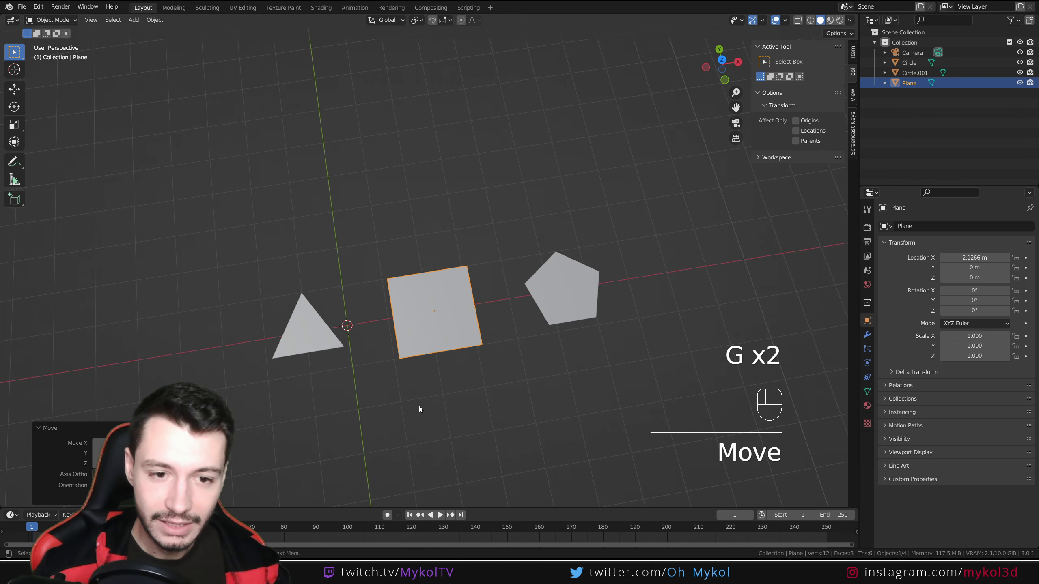
pyautogui.moveTo(419, 407); pyautogui.dragTo(421, 361, button='middle')
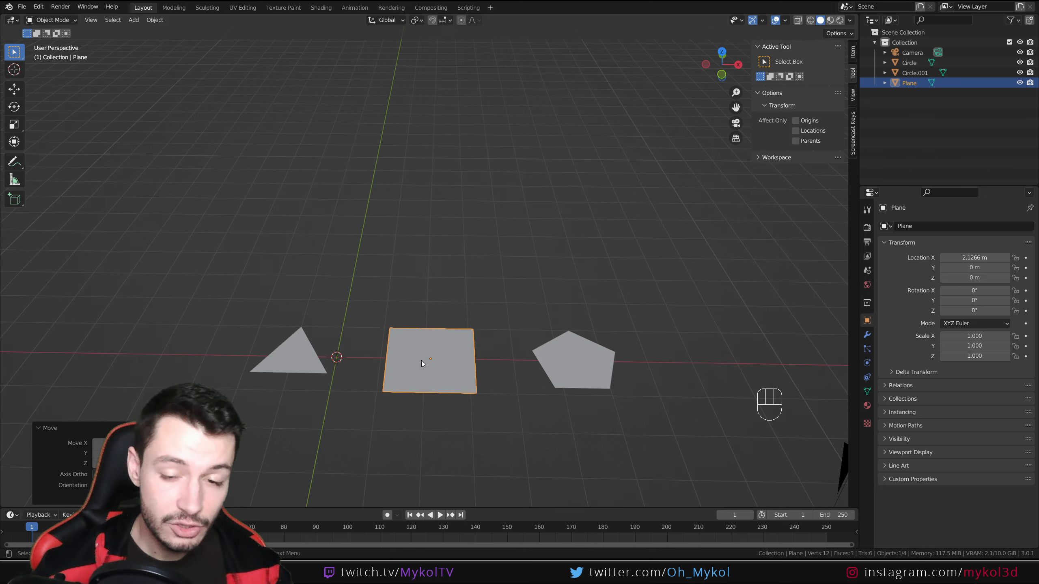
# - Add four evenly spaced loop cuts running front to back across the square, without sliding them
pyautogui.press('Tab')
pyautogui.hotkey('ctrl', 'r')
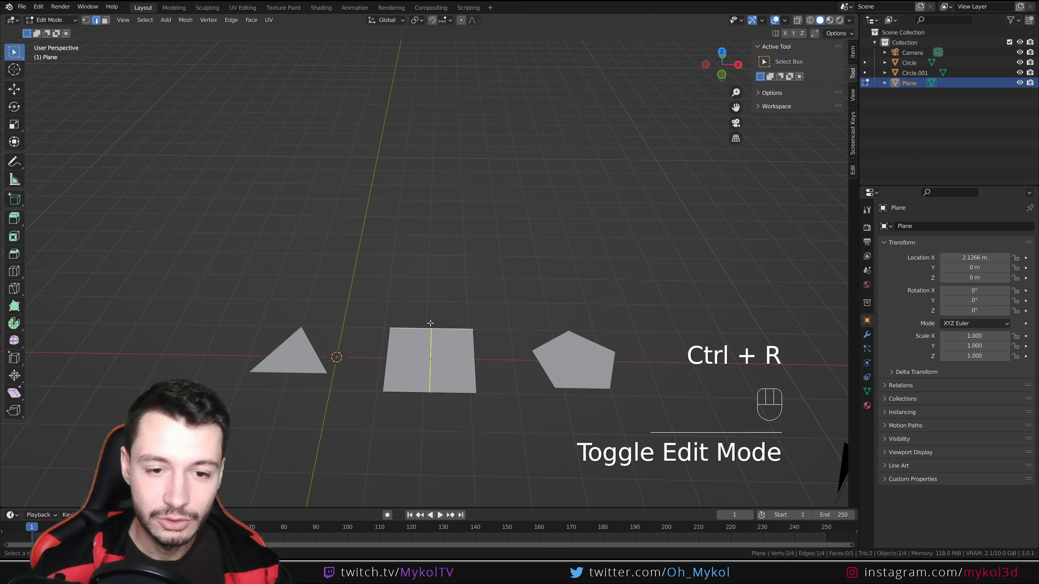
pyautogui.scroll(1, 430, 323)
pyautogui.scroll(1, 430, 323)
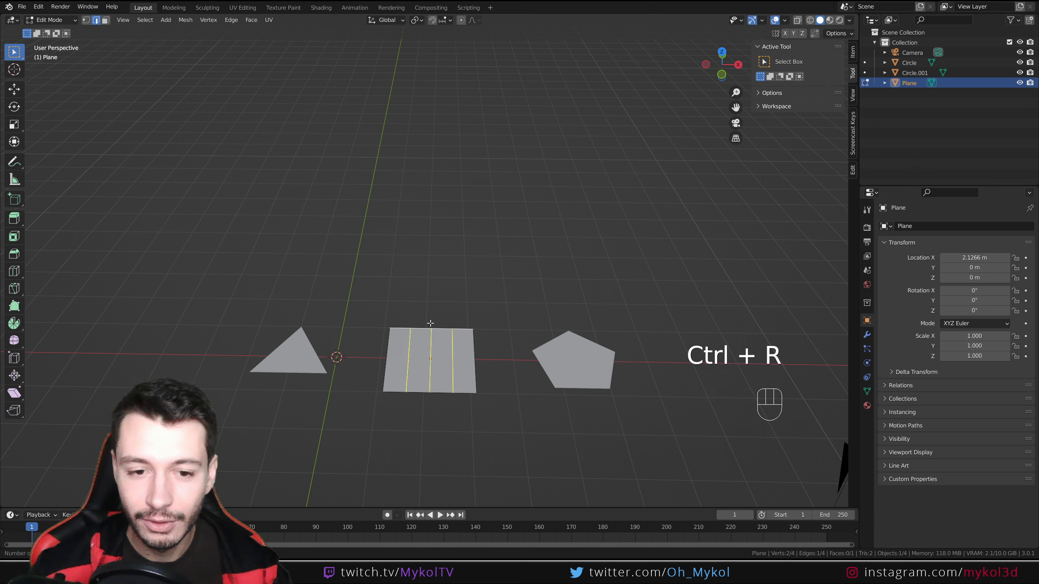
pyautogui.scroll(-2, 431, 324)
pyautogui.scroll(1, 431, 324)
pyautogui.scroll(2, 430, 324)
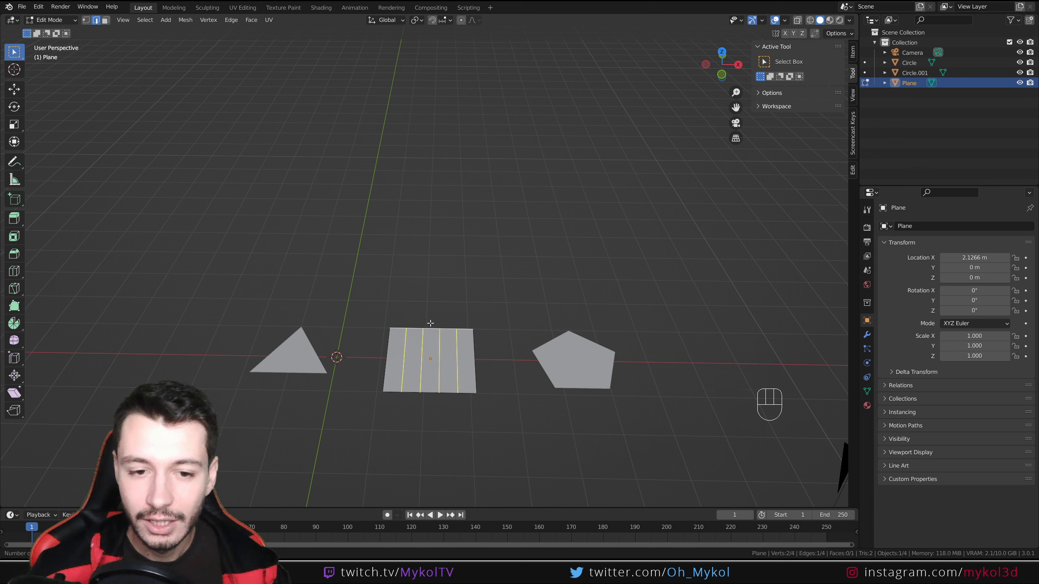
pyautogui.click(431, 323)
pyautogui.rightClick(430, 323)
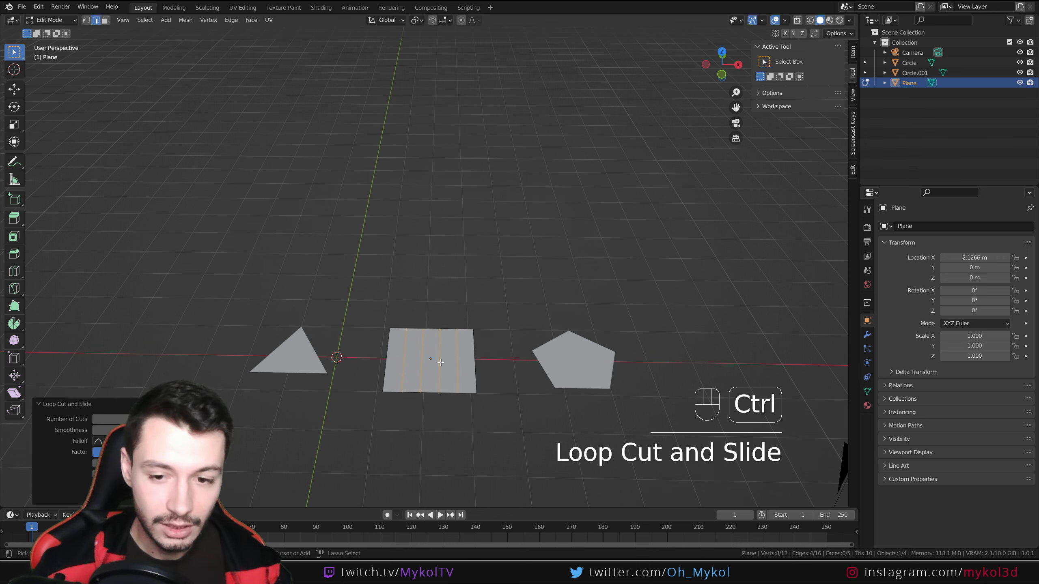
# - Add one centred loop cut across the square's five strips and inspect the resulting grid
pyautogui.hotkey('ctrl', 'r')
pyautogui.click(441, 362)
pyautogui.rightClick(440, 364)
pyautogui.moveTo(463, 415); pyautogui.dragTo(431, 410, button='middle')
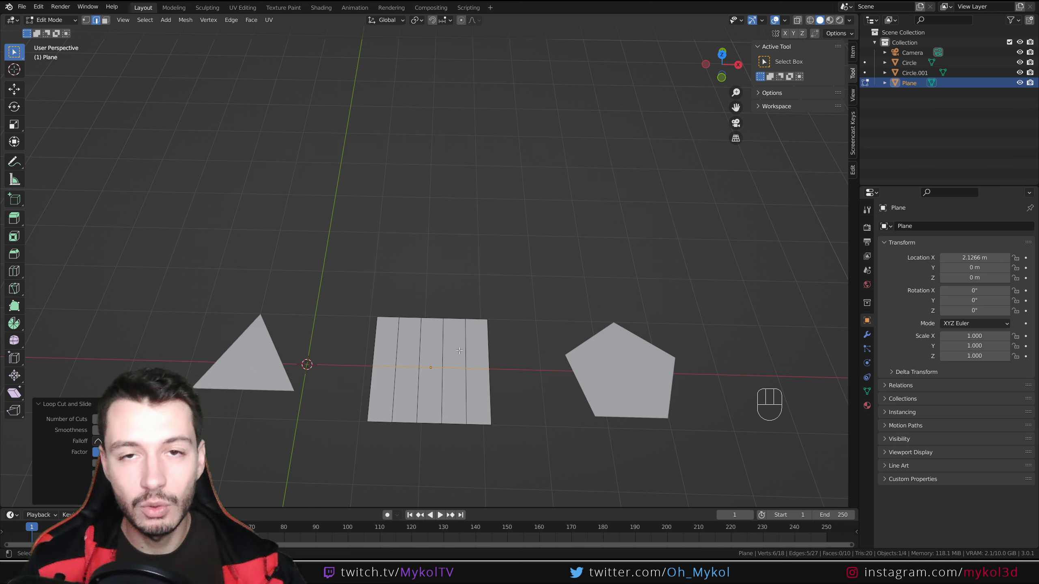
pyautogui.keyDown('shift'); pyautogui.moveTo(330, 342); pyautogui.dragTo(393, 364, button='middle'); pyautogui.keyUp('shift')
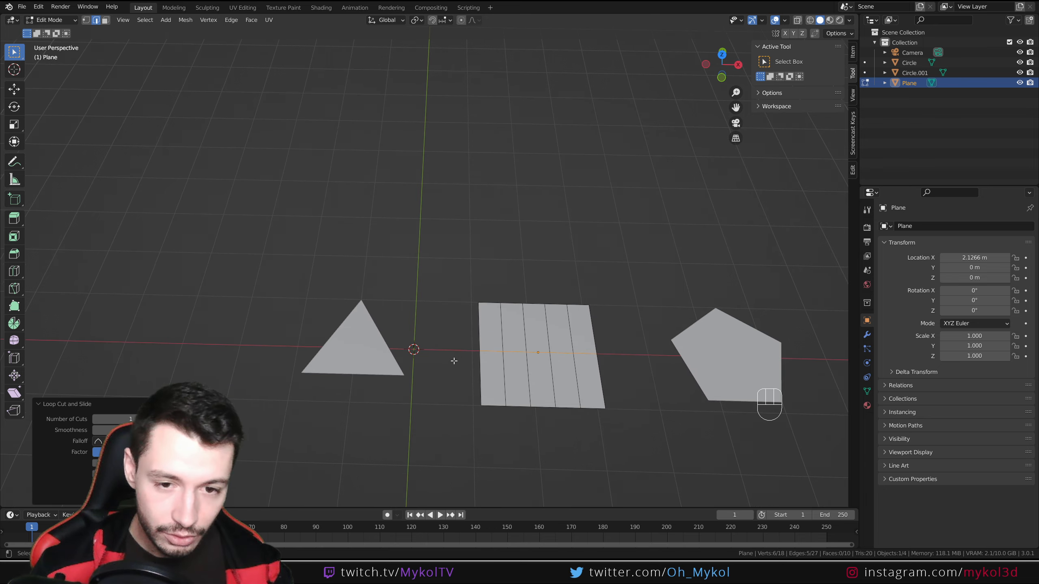
# - Undo both sets of loop cuts and return the square to Object Mode
pyautogui.hotkey('ctrl', 'z')
pyautogui.hotkey('ctrl', 'z')
pyautogui.hotkey('ctrl', 'z')
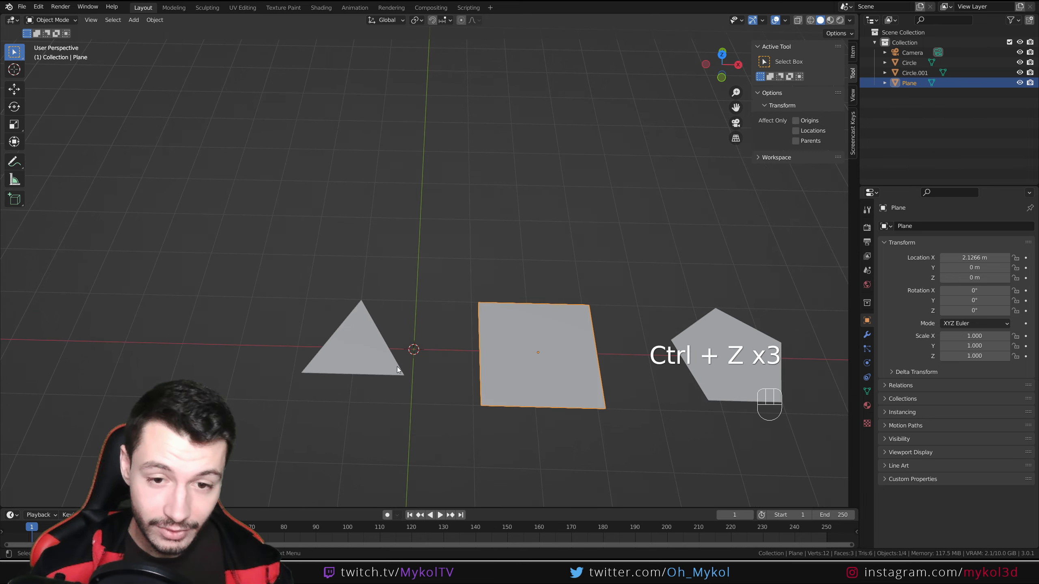
# - Open the triangle in Edit Mode for a closer look, and switch to editing the square
pyautogui.click(370, 359)
pyautogui.press('Tab')
pyautogui.scroll(3, 375, 361)
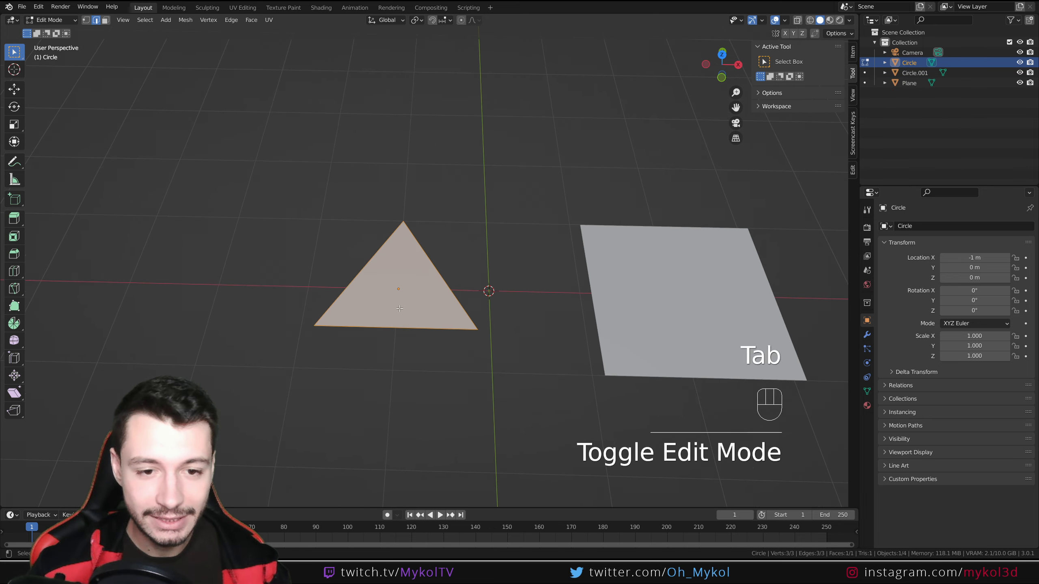
pyautogui.press('Tab')
pyautogui.click(655, 307)
pyautogui.press('Tab')
# - Draw an annotation line from the triangle's base out through its right side, and erase it
pyautogui.press('d')
pyautogui.moveTo(329, 269); pyautogui.dragTo(322, 248, button='right')
pyautogui.press('d')
pyautogui.press('d')
pyautogui.press('d')
pyautogui.moveTo(388, 329); pyautogui.dragTo(495, 221)
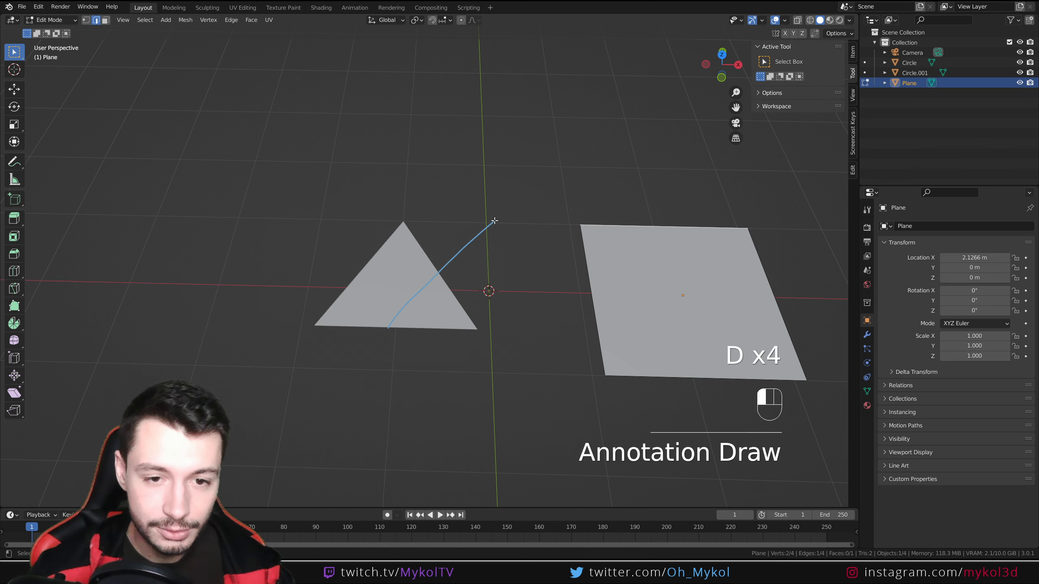
pyautogui.press('d')
pyautogui.moveTo(487, 229); pyautogui.dragTo(429, 283, button='right')
# - Draw an annotation line from the middle of the triangle's base through its apex, erase it, and return to Object Mode
pyautogui.press('d')
pyautogui.press('d')
pyautogui.moveTo(396, 324); pyautogui.dragTo(401, 206)
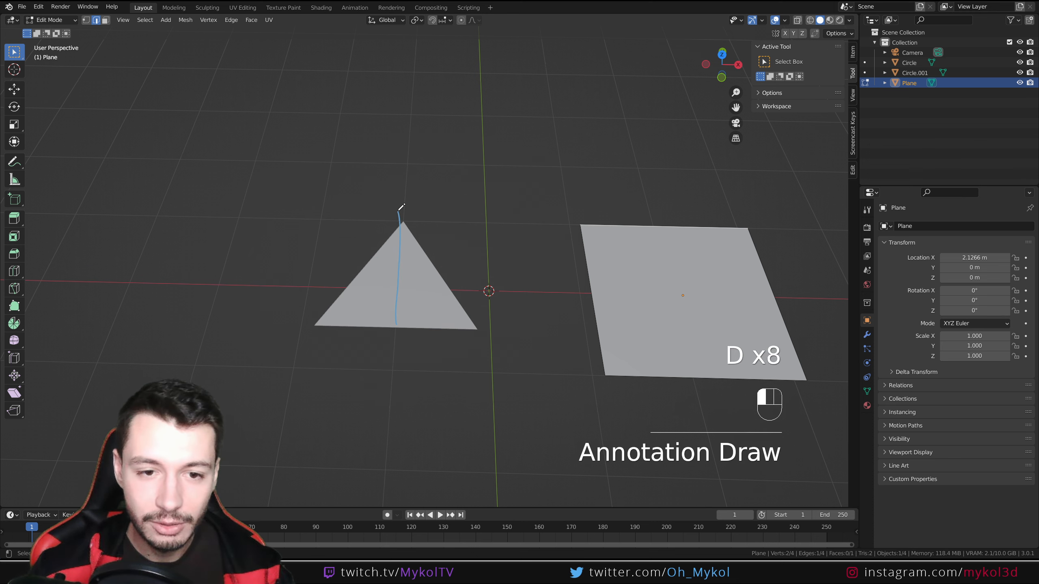
pyautogui.press('d')
pyautogui.moveTo(401, 209); pyautogui.dragTo(399, 290, button='right')
pyautogui.scroll(-2, 506, 304)
pyautogui.press('Tab')
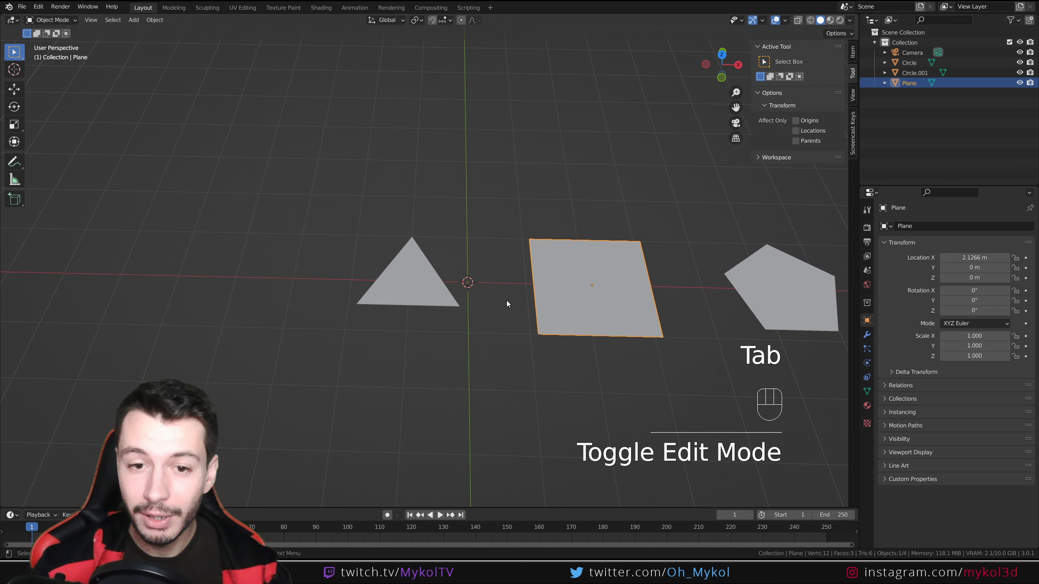
# - Duplicate the triangle along Y, place the copy at about -2.17 m in Y, and open it in Edit Mode
pyautogui.scroll(3, 505, 311)
pyautogui.click(388, 330)
pyautogui.press('Tab')
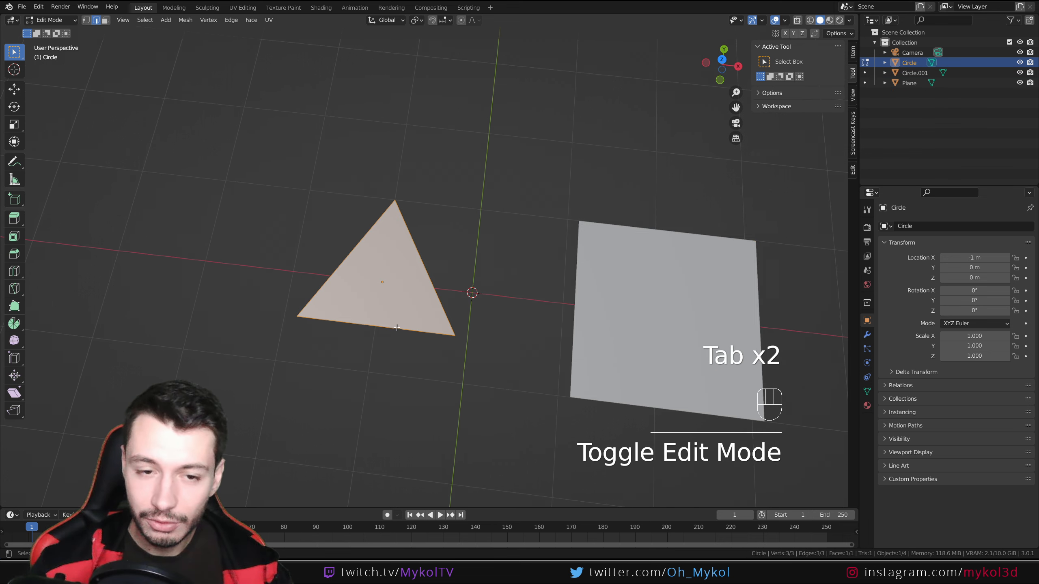
pyautogui.press('Tab')
pyautogui.hotkey('shift', 'd')
pyautogui.press('y')
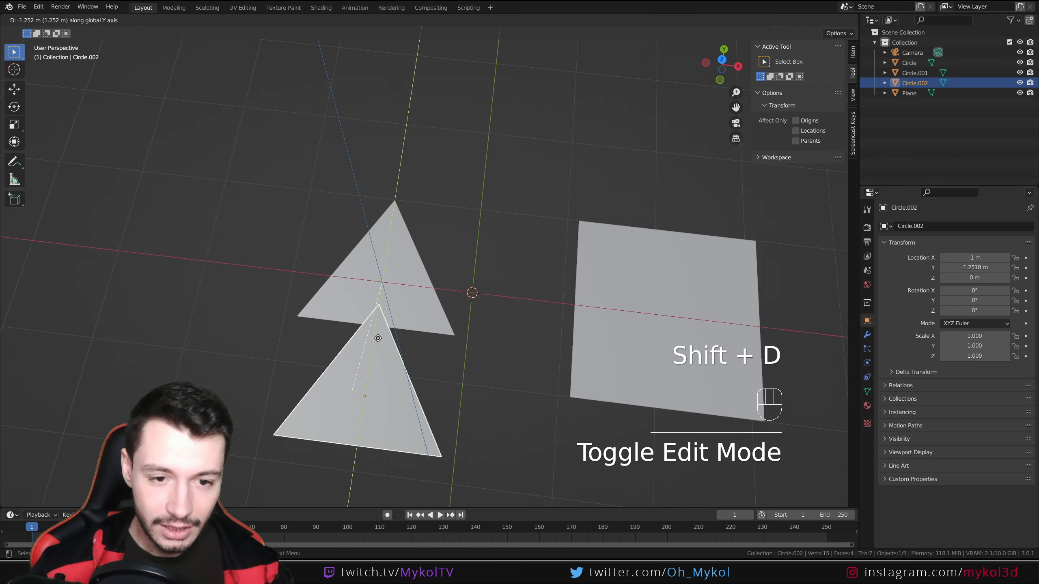
pyautogui.click(346, 427)
pyautogui.keyDown('shift'); pyautogui.moveTo(428, 406); pyautogui.dragTo(488, 284, button='middle'); pyautogui.keyUp('shift')
pyautogui.press('Tab')
pyautogui.keyDown('shift'); pyautogui.moveTo(452, 416); pyautogui.dragTo(455, 315, button='middle'); pyautogui.keyUp('shift')
pyautogui.scroll(3, 429, 288)
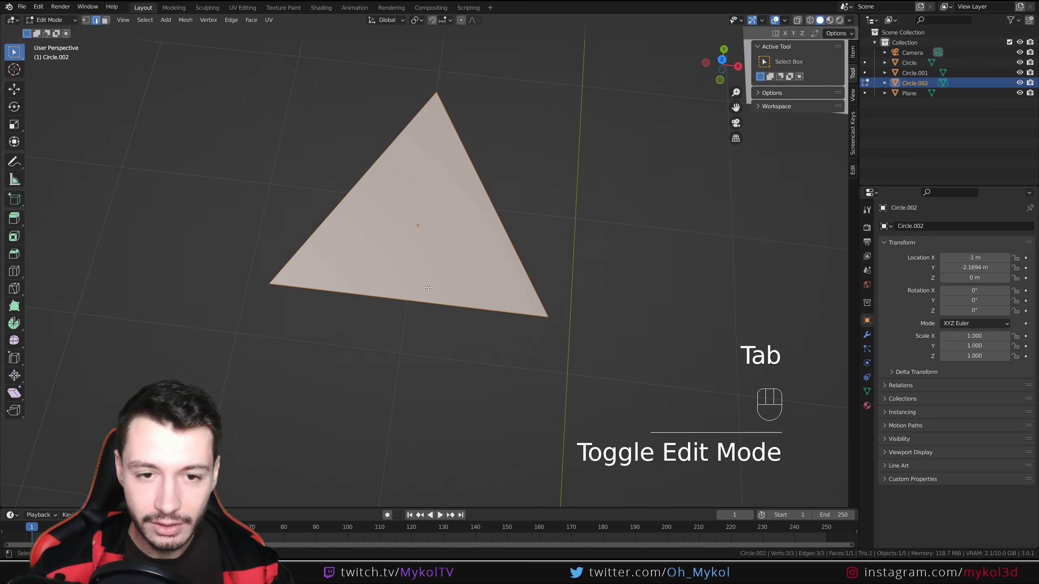
# - Subdivide the base edge of the triangle copy with one cut
pyautogui.click(406, 298)
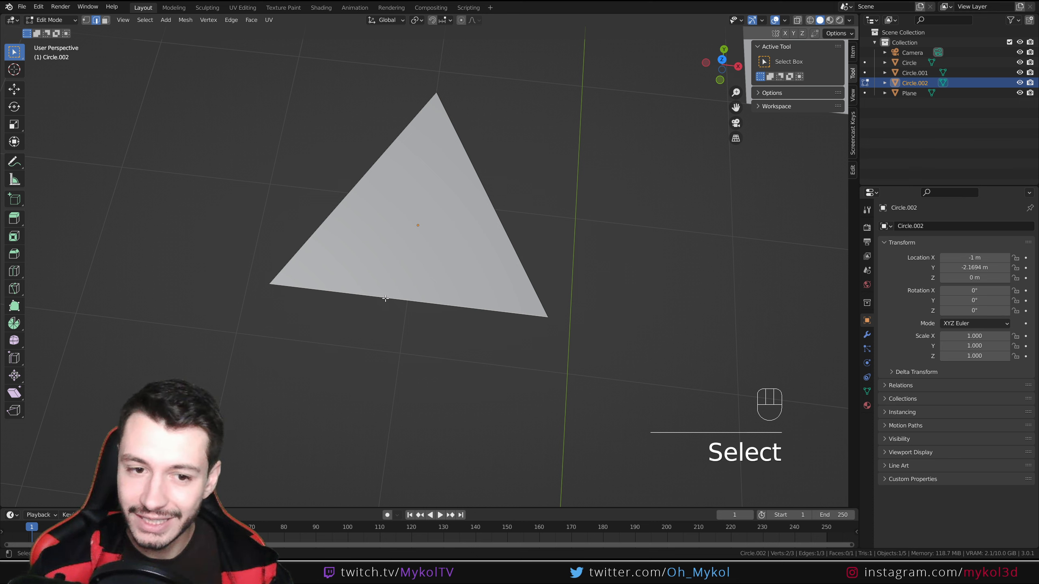
pyautogui.rightClick(413, 299)
pyautogui.click(389, 274)
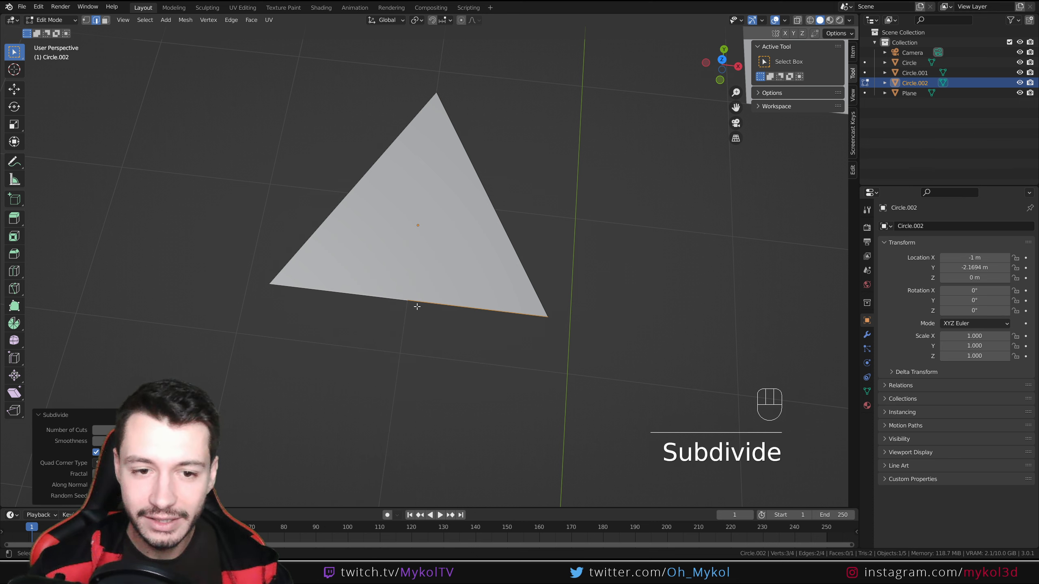
# - Try to move the base's new midpoint vertex outward along Y, away from the triangle copy
pyautogui.click(87, 20)
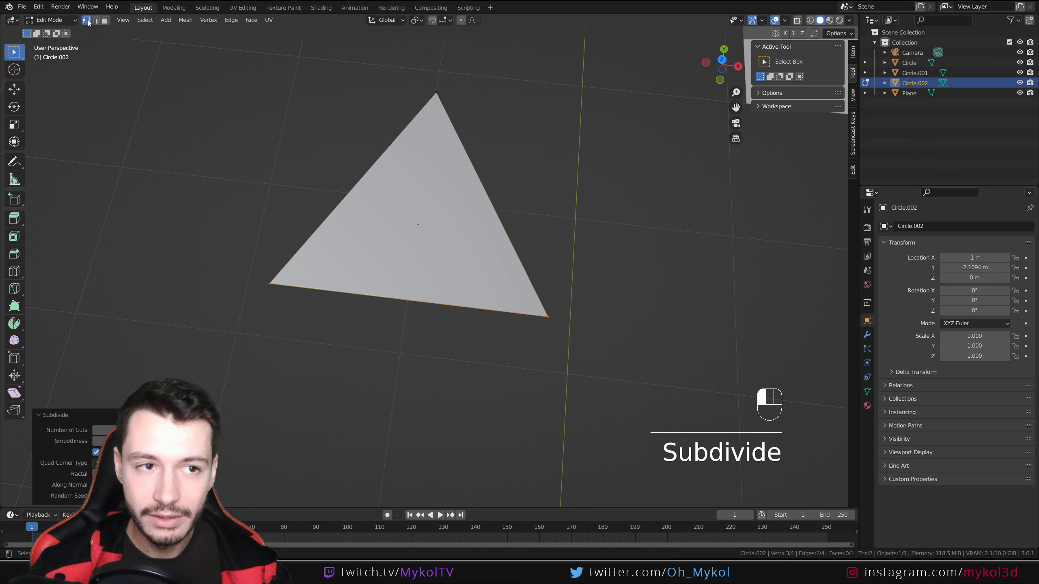
pyautogui.click(408, 301)
pyautogui.press('g')
pyautogui.moveTo(413, 210); pyautogui.dragTo(401, 262, button='middle')
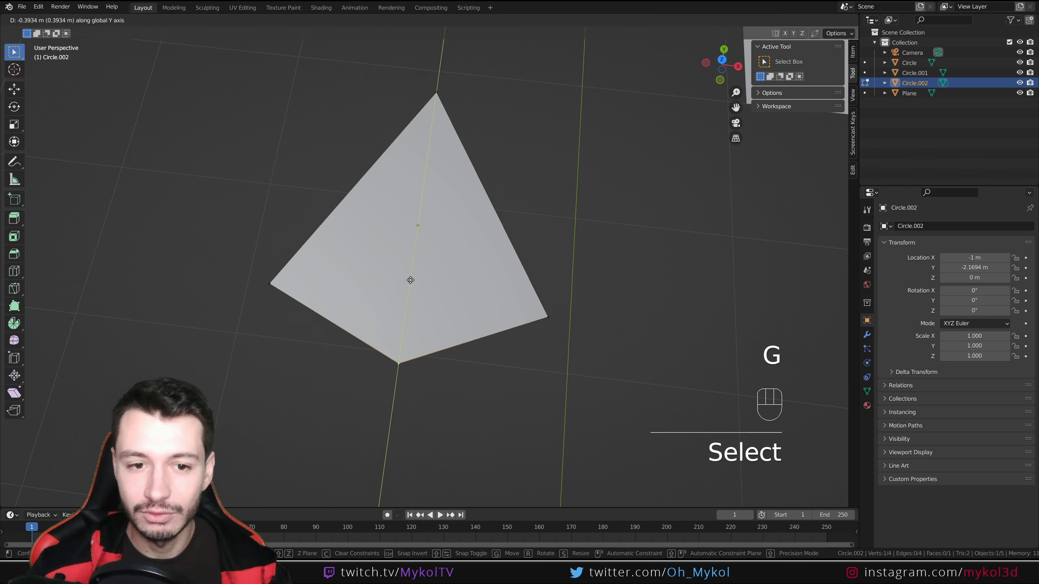
pyautogui.rightClick(413, 261)
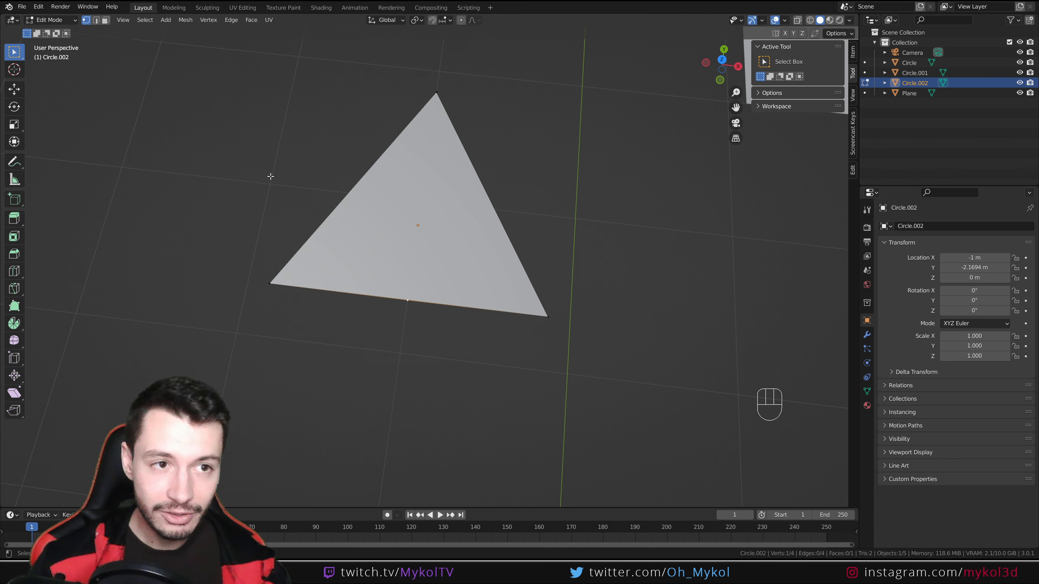
# - Add a centred loop cut from the base's left half across to the triangle copy's right side
pyautogui.hotkey('ctrl', 'r')
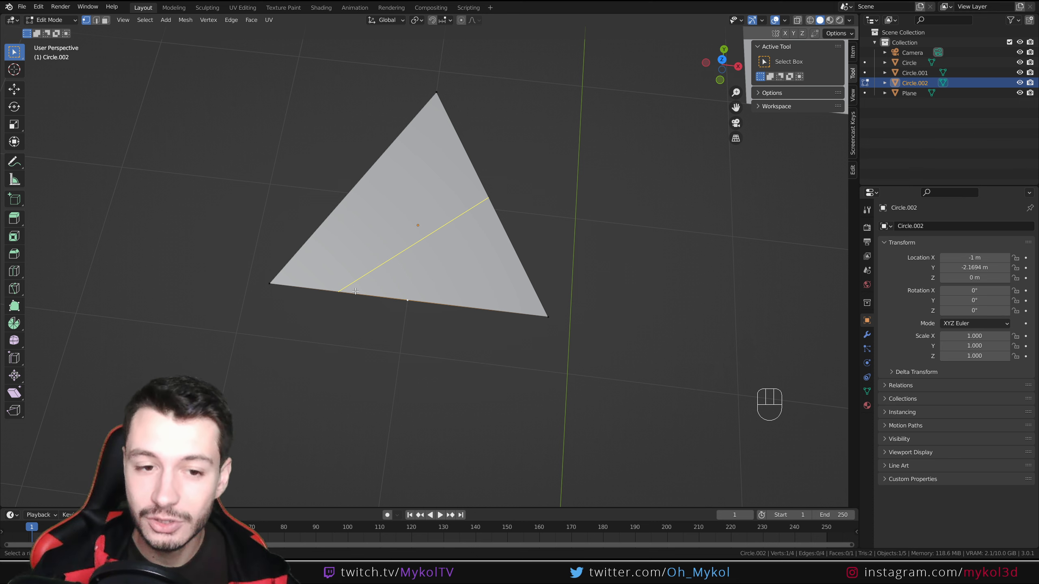
pyautogui.click(355, 291)
pyautogui.rightClick(355, 291)
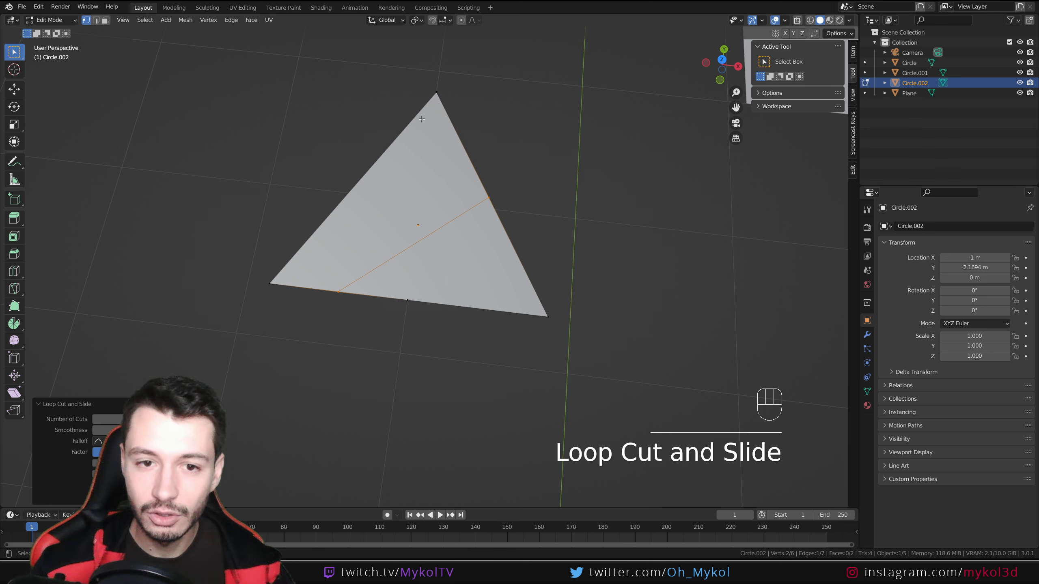
# - Move the base's midpoint vertex about -0.32 m along Y, and pull the loop cut's base vertex outward to open up the outline
pyautogui.click(423, 277)
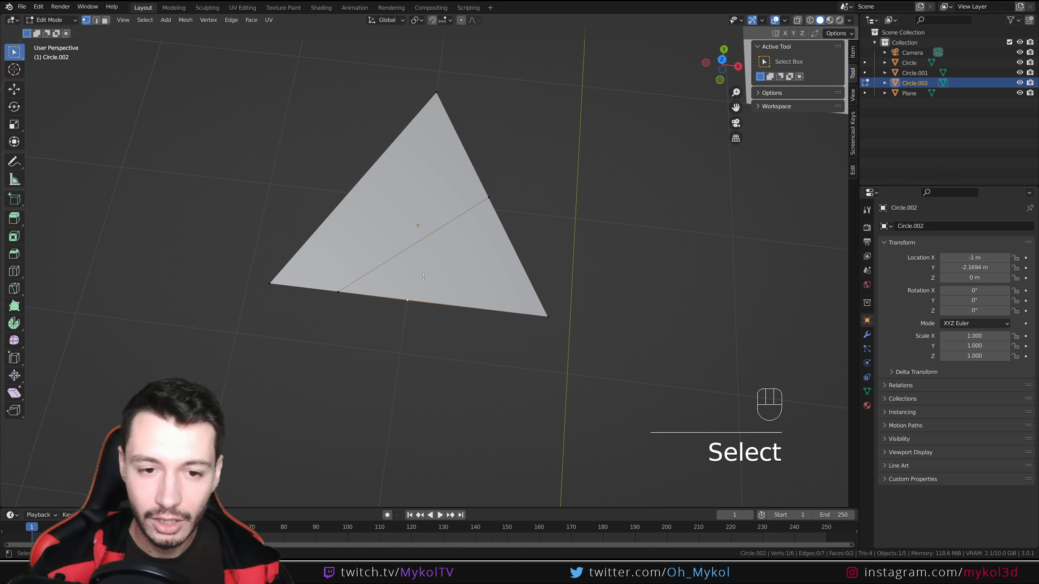
pyautogui.press('g')
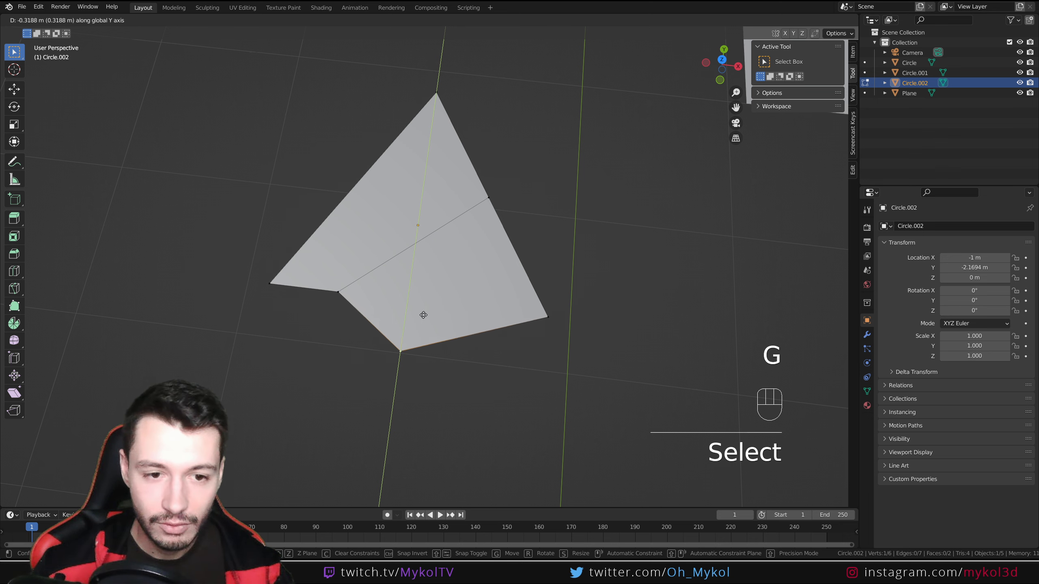
pyautogui.click(421, 313)
pyautogui.press('g')
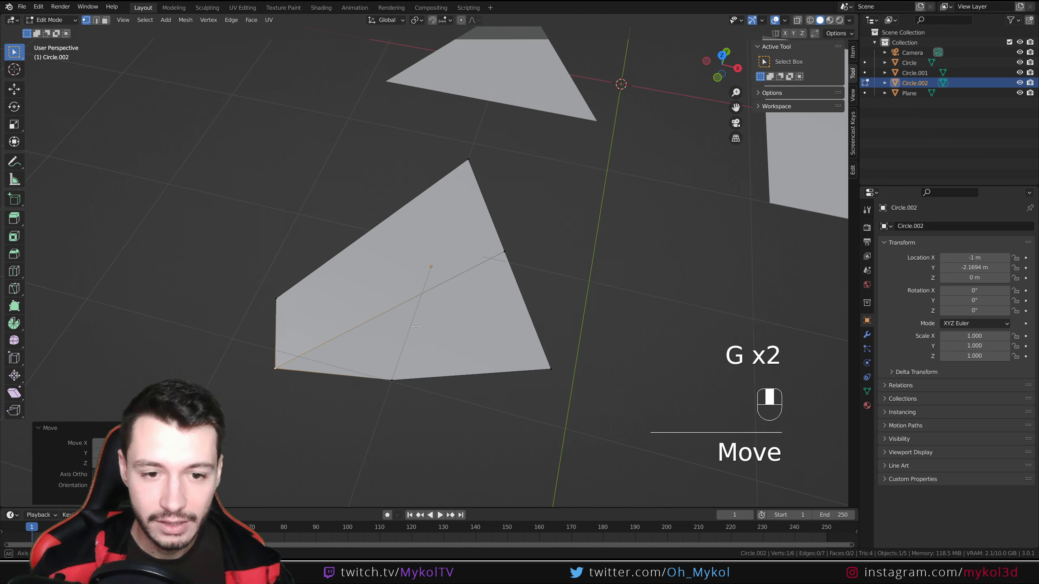
pyautogui.moveTo(415, 327); pyautogui.dragTo(416, 325, button='middle')
# - Add four loop cuts through the reshaped copy's two quads, sliding them toward its outer edges
pyautogui.hotkey('ctrl', 'r')
pyautogui.click(479, 382)
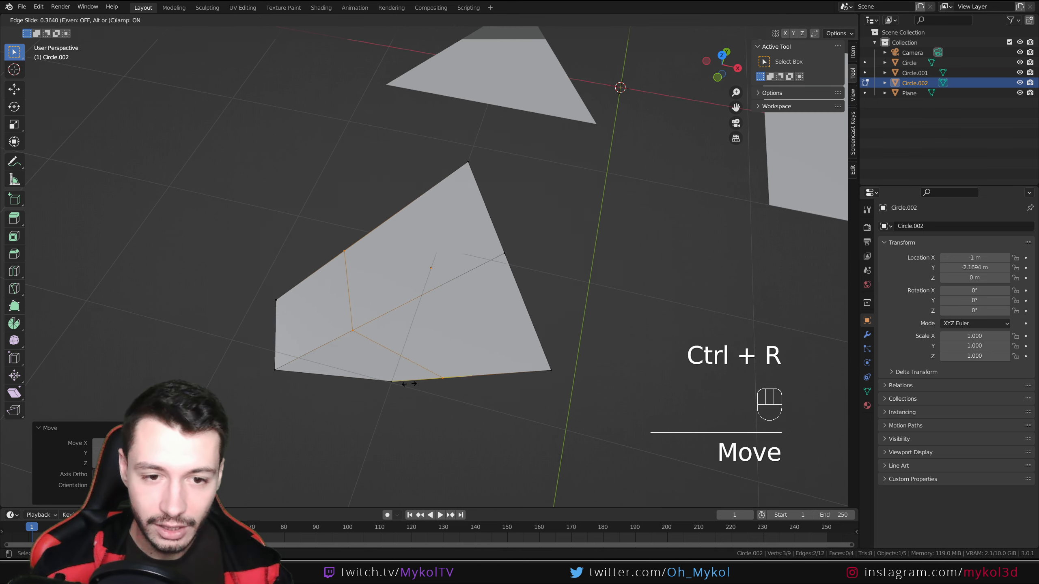
pyautogui.click(434, 379)
pyautogui.hotkey('ctrl', 'r')
pyautogui.click(450, 376)
pyautogui.click(499, 367)
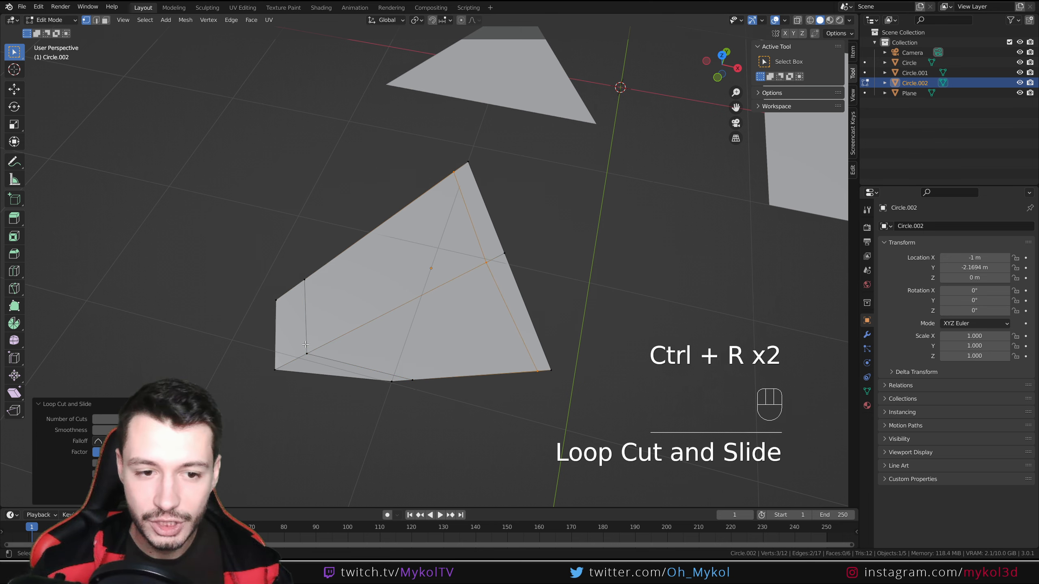
pyautogui.hotkey('ctrl', 'r')
pyautogui.click(315, 331)
pyautogui.click(309, 311)
pyautogui.hotkey('ctrl', 'r')
pyautogui.click(328, 364)
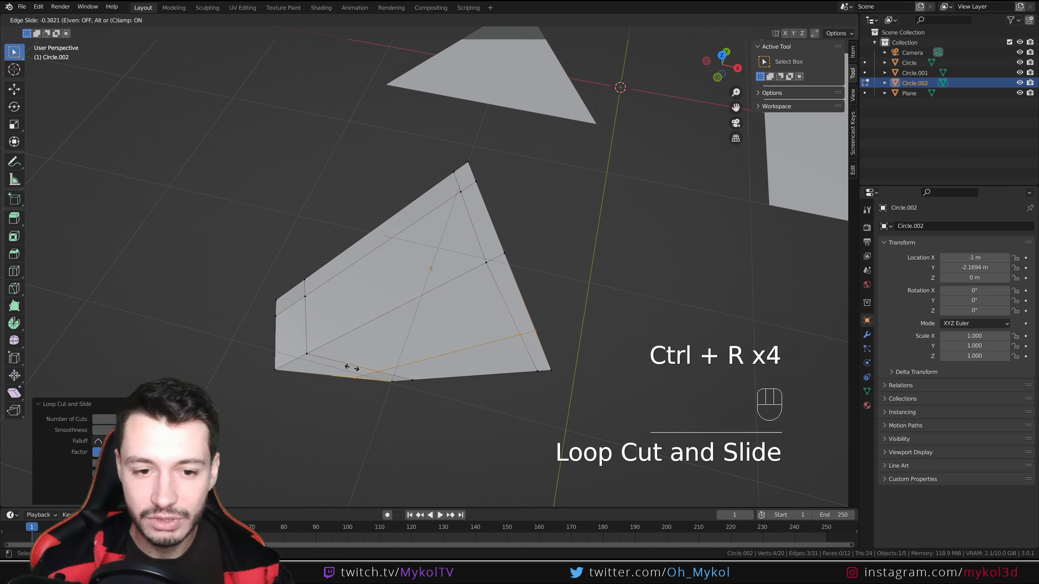
pyautogui.click(357, 374)
# - Return to Object Mode and delete the triangle copy
pyautogui.press('Tab')
pyautogui.scroll(-3, 445, 367)
pyautogui.moveTo(445, 368); pyautogui.dragTo(467, 345, button='middle')
pyautogui.press('Delete')
# - Open the pentagon in Edit Mode and try a loop cut on it
pyautogui.keyDown('shift'); pyautogui.moveTo(529, 211); pyautogui.dragTo(178, 281, button='middle'); pyautogui.keyUp('shift')
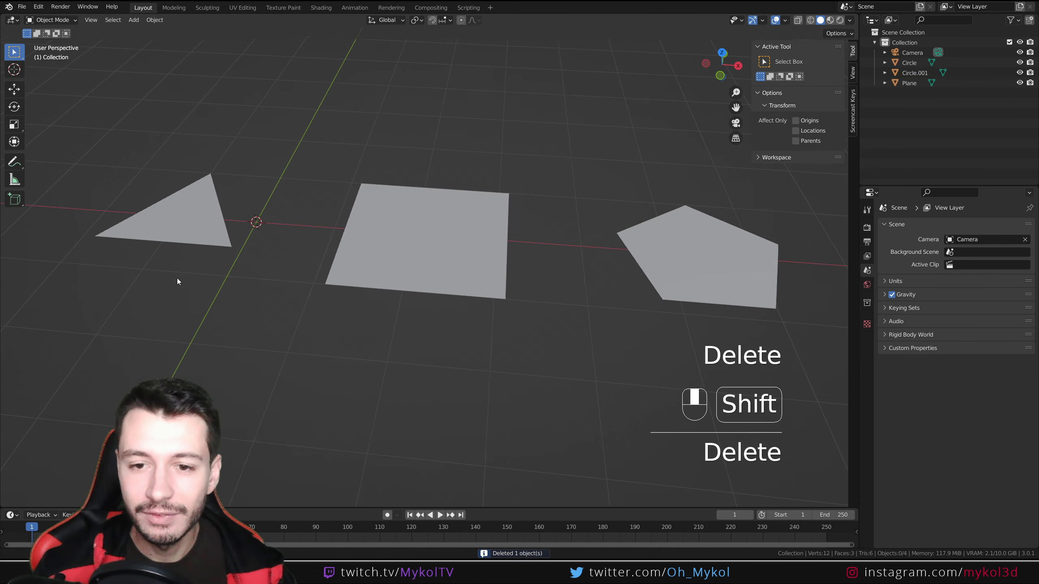
pyautogui.click(652, 241)
pyautogui.press('KP_Decimal')
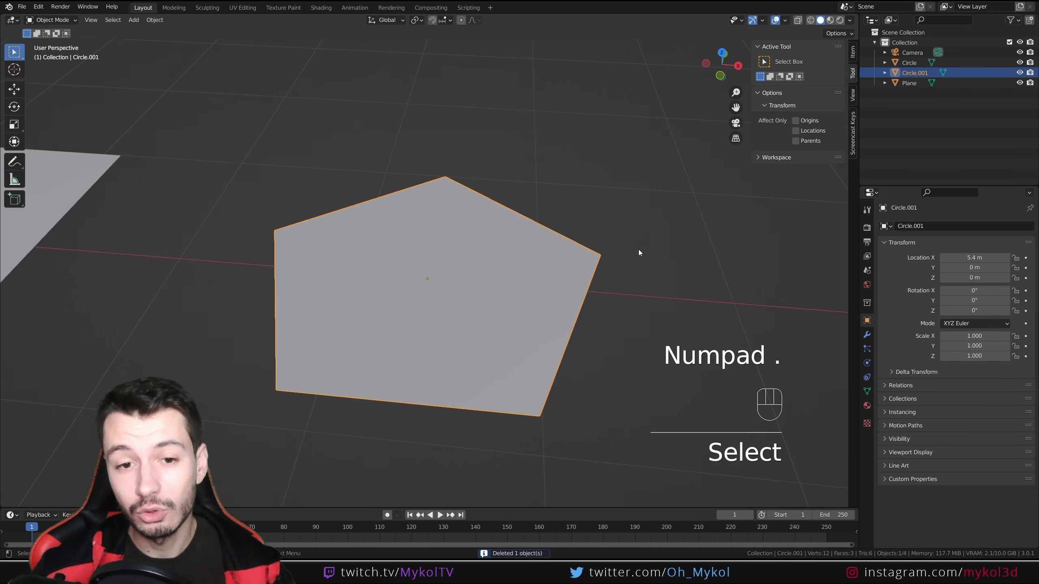
pyautogui.moveTo(442, 278); pyautogui.dragTo(432, 280, button='middle')
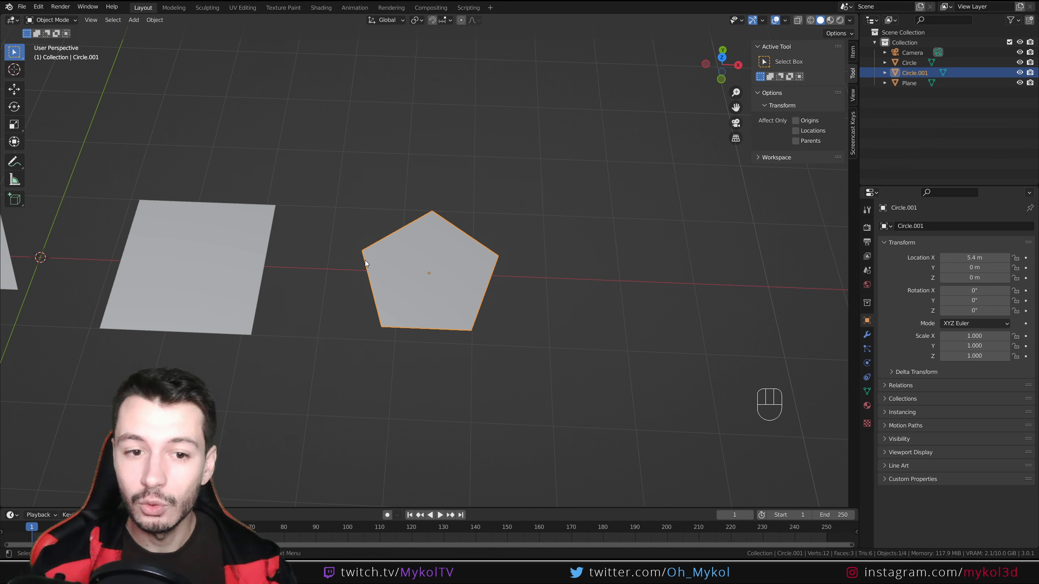
pyautogui.press('Tab')
pyautogui.scroll(2, 475, 348)
pyautogui.scroll(-2, 476, 348)
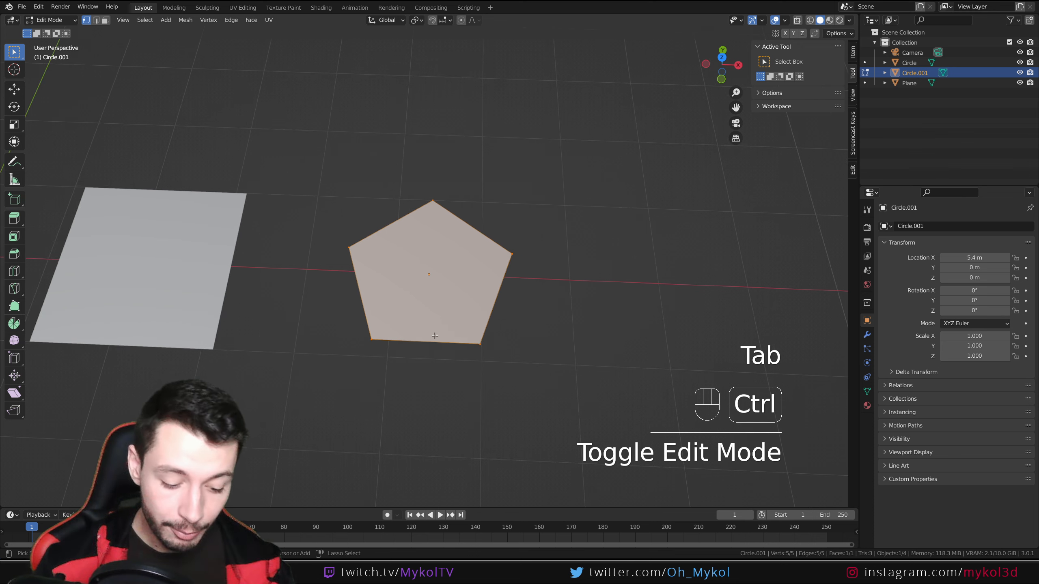
pyautogui.hotkey('ctrl', 'r')
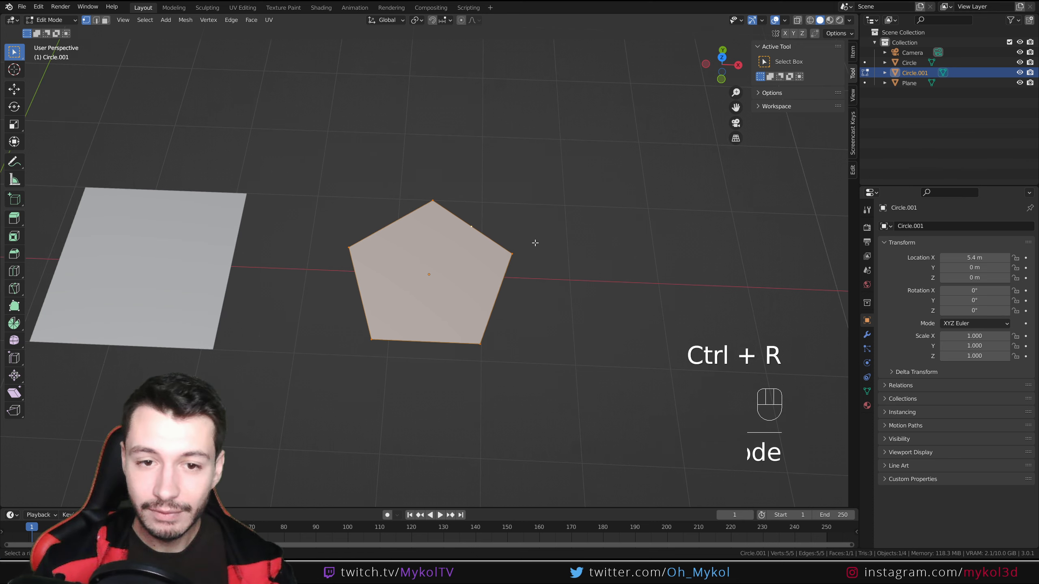
pyautogui.rightClick(462, 344)
# - Connect the pentagon's top vertex to its lower-right vertex with a diagonal edge
pyautogui.moveTo(462, 345); pyautogui.dragTo(471, 373, button='middle')
pyautogui.scroll(-4, 403, 299)
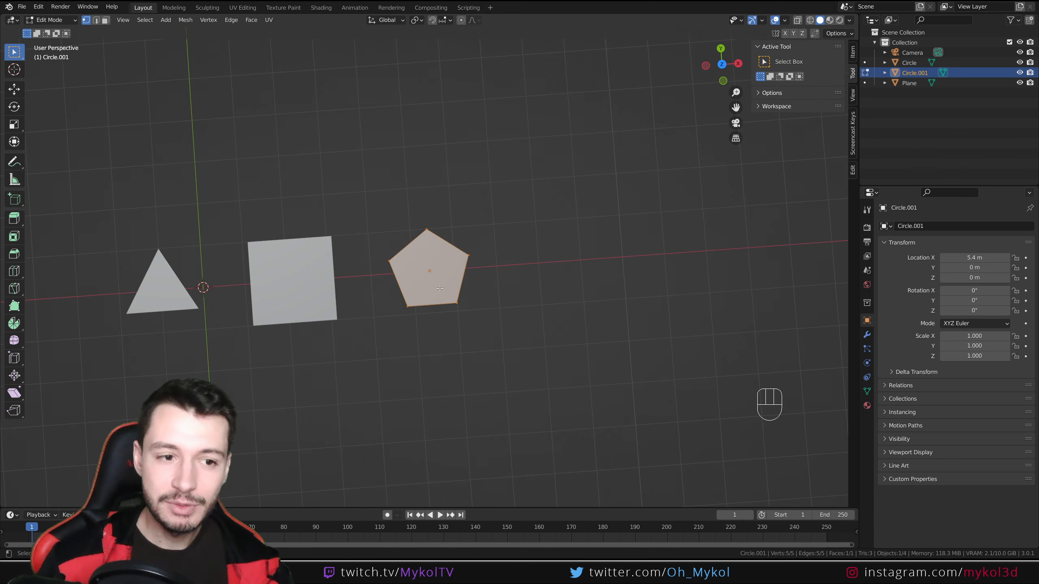
pyautogui.keyDown('shift'); pyautogui.moveTo(403, 299); pyautogui.dragTo(548, 261, button='middle'); pyautogui.keyUp('shift')
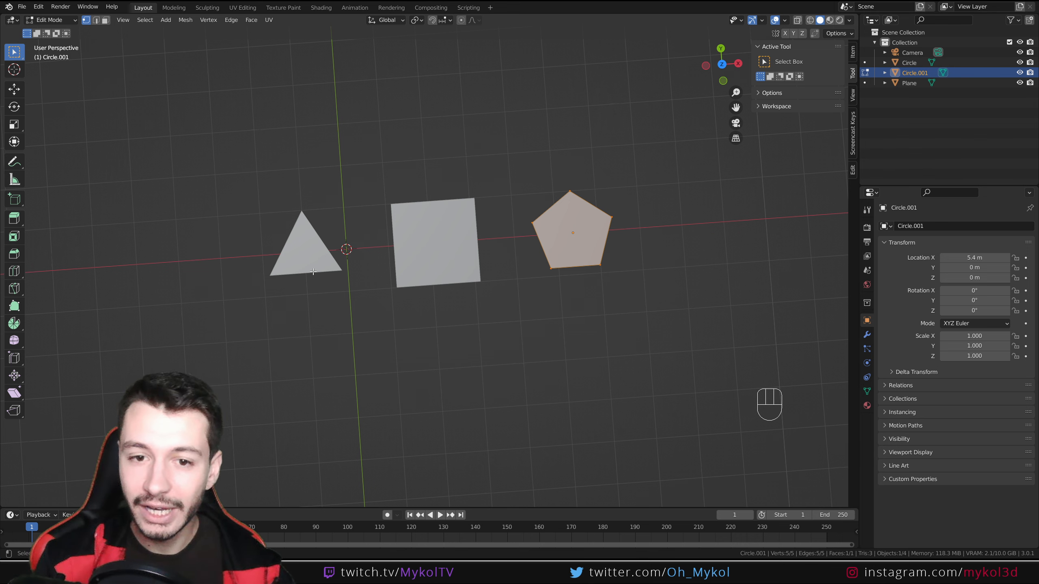
pyautogui.press('KP_7')
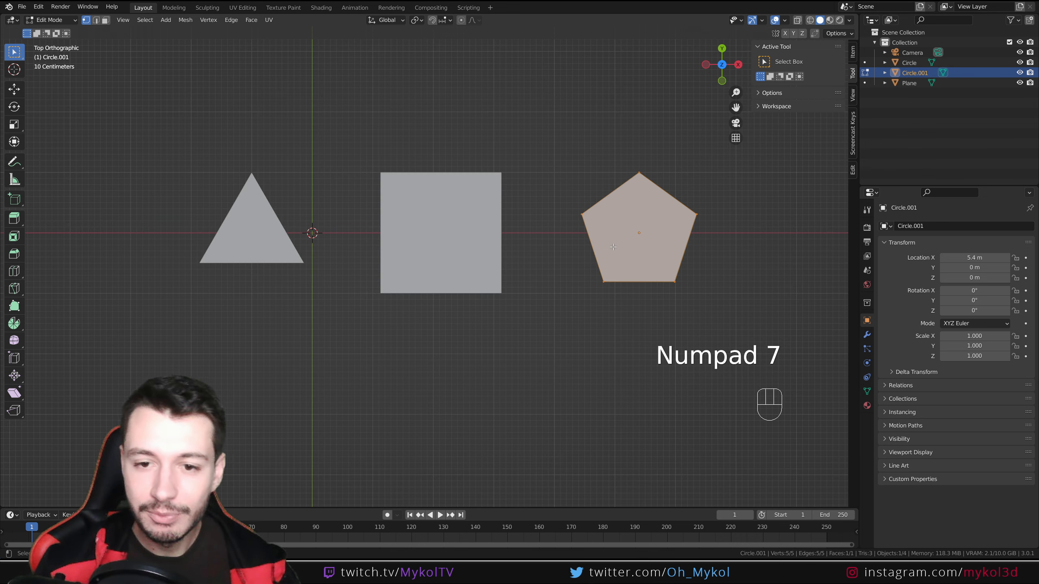
pyautogui.press('KP_Decimal')
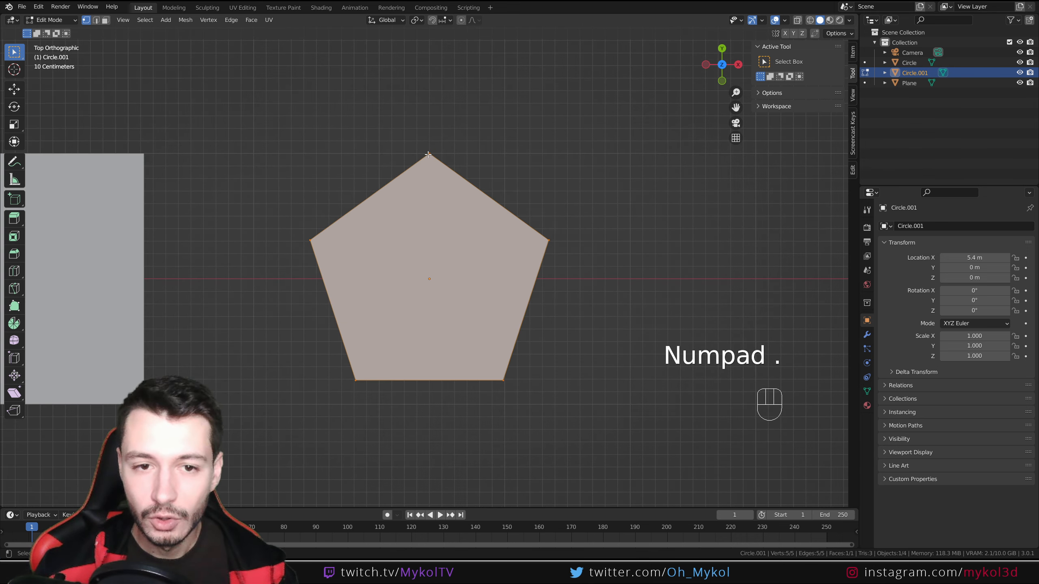
pyautogui.click(432, 169)
pyautogui.keyDown('shift'); pyautogui.click(504, 380); pyautogui.keyUp('shift')
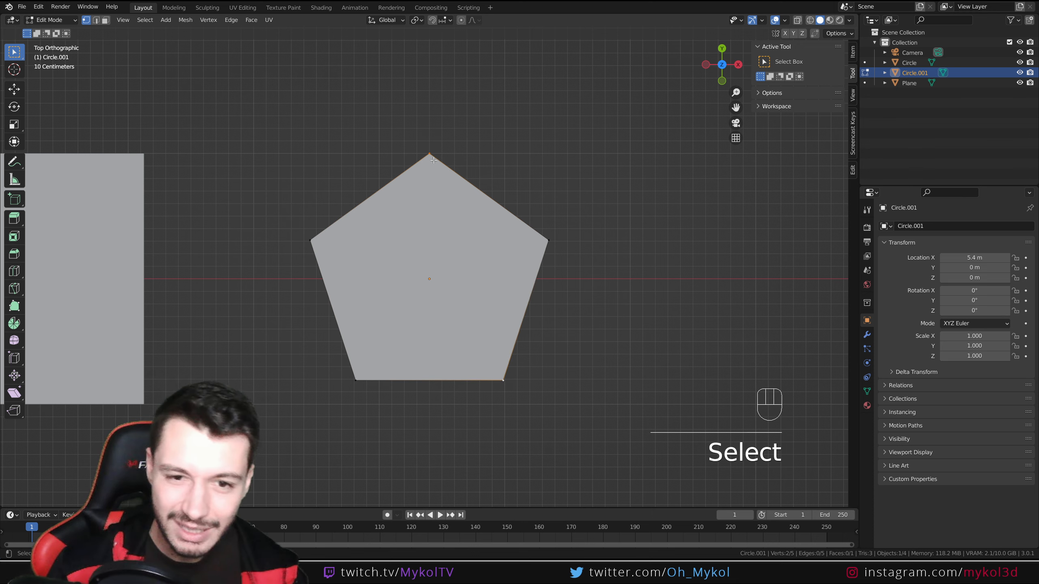
pyautogui.press('j')
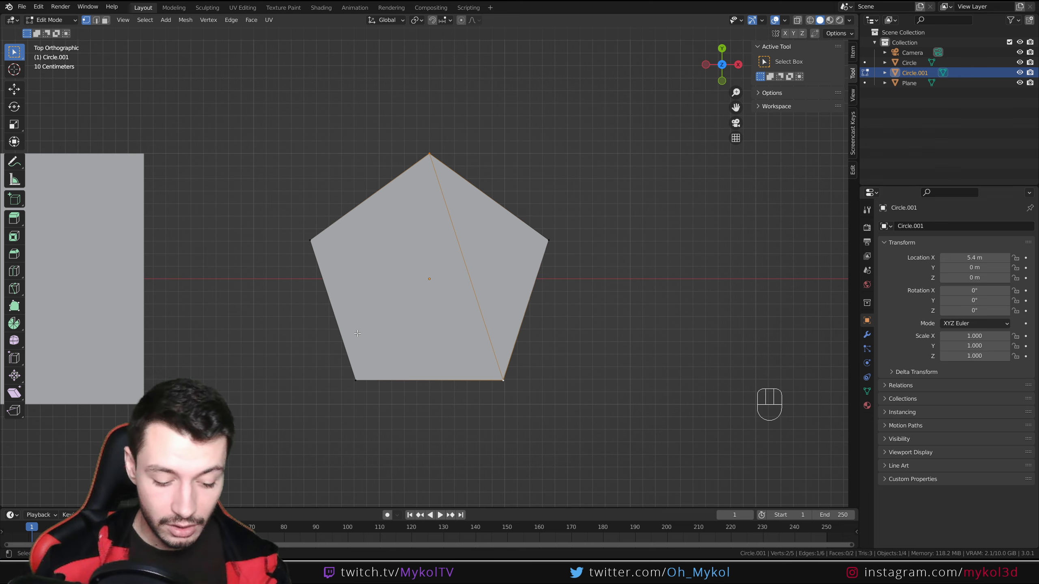
# - Try a loop cut on the pentagon divided by the diagonal edge
pyautogui.press('super')
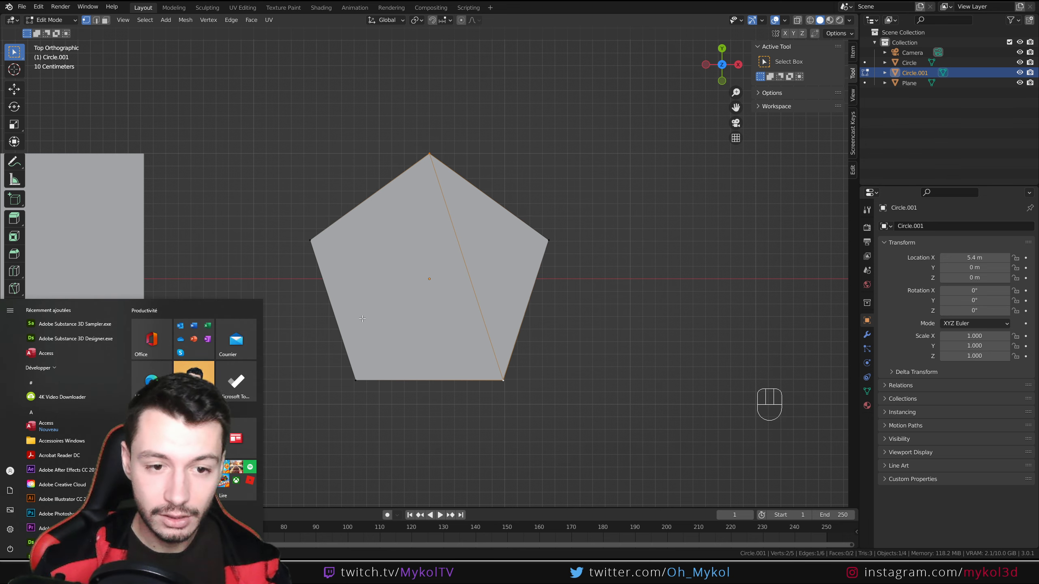
pyautogui.press('Escape')
pyautogui.hotkey('ctrl', 'r')
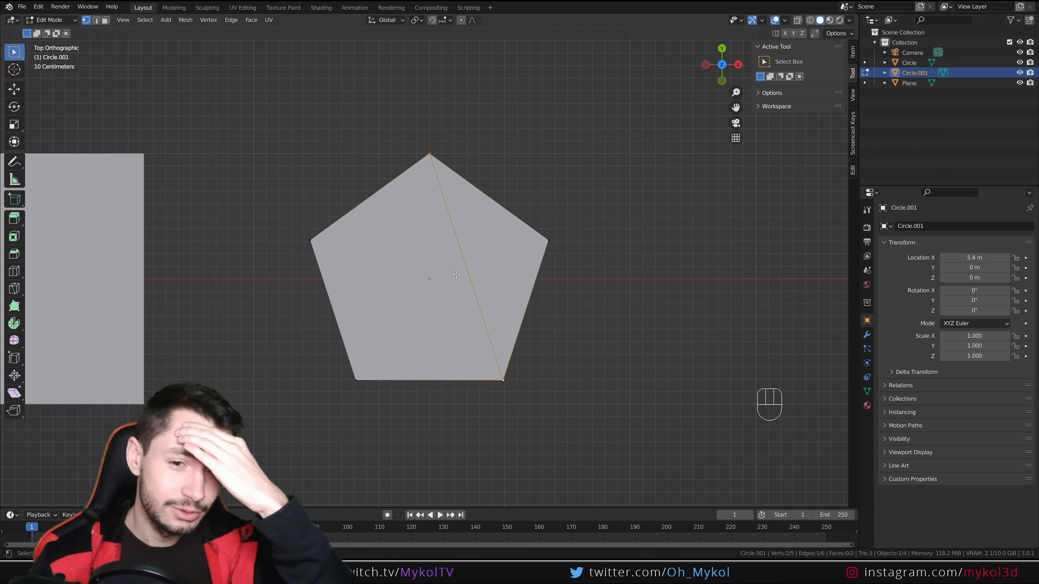
# - Subdivide the pentagon's diagonal edge with one cut
pyautogui.click(95, 20)
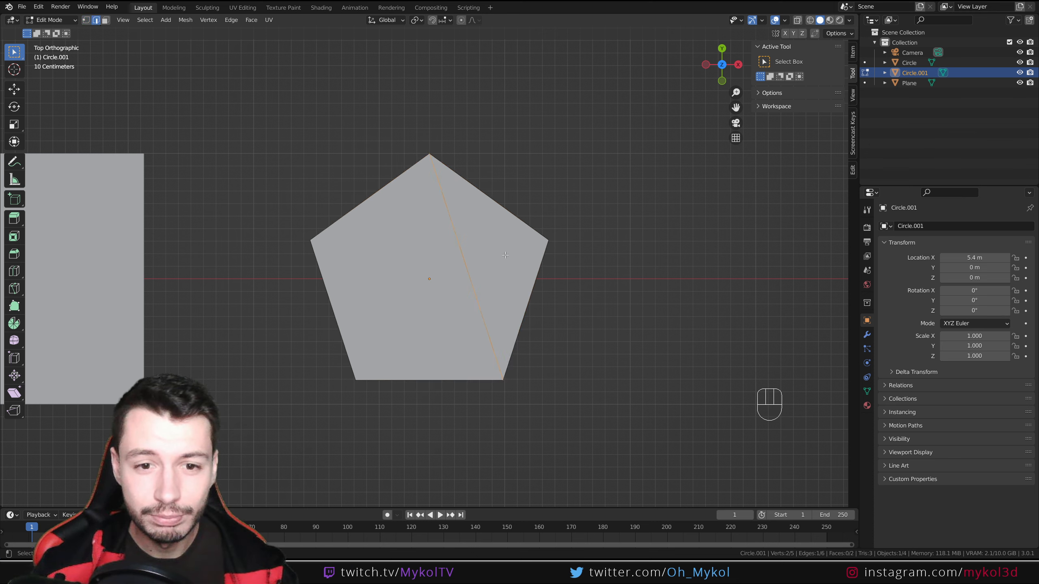
pyautogui.click(426, 200)
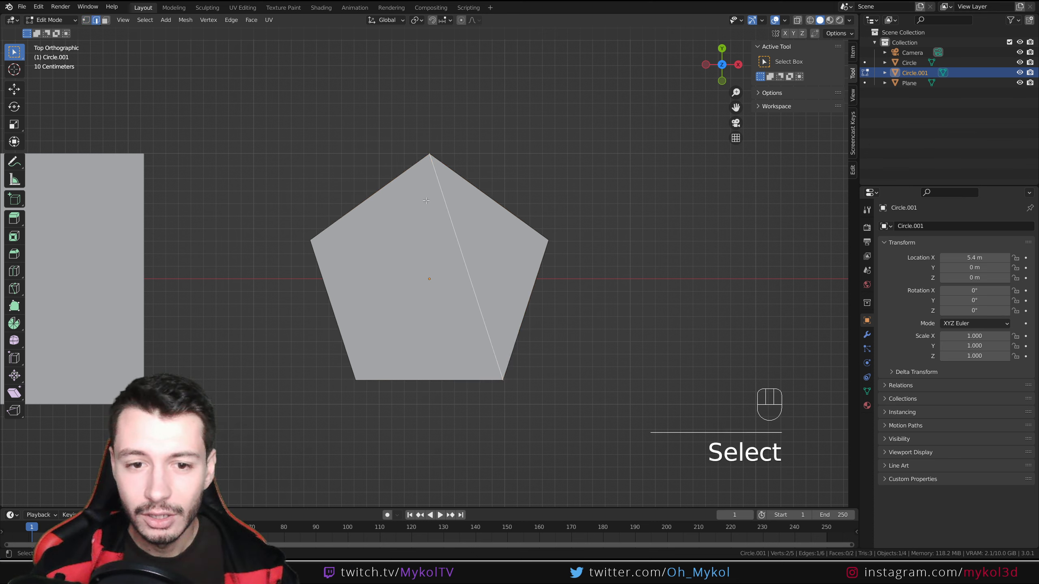
pyautogui.rightClick(466, 261)
pyautogui.click(469, 262)
pyautogui.press('Escape')
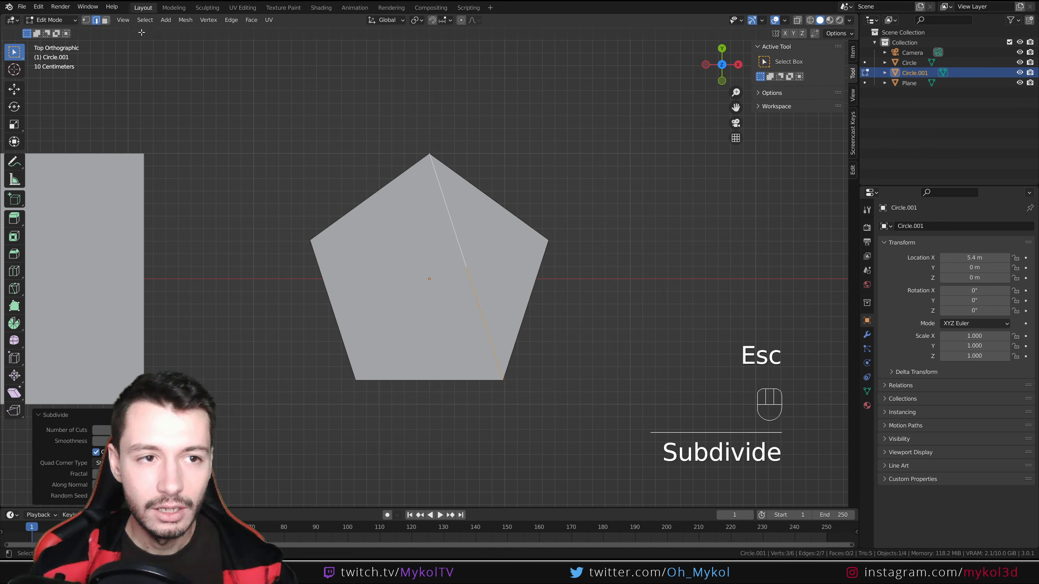
# - Select the diagonal's midpoint vertex and test a loop cut on the divided pentagon
pyautogui.click(86, 19)
pyautogui.click(466, 266)
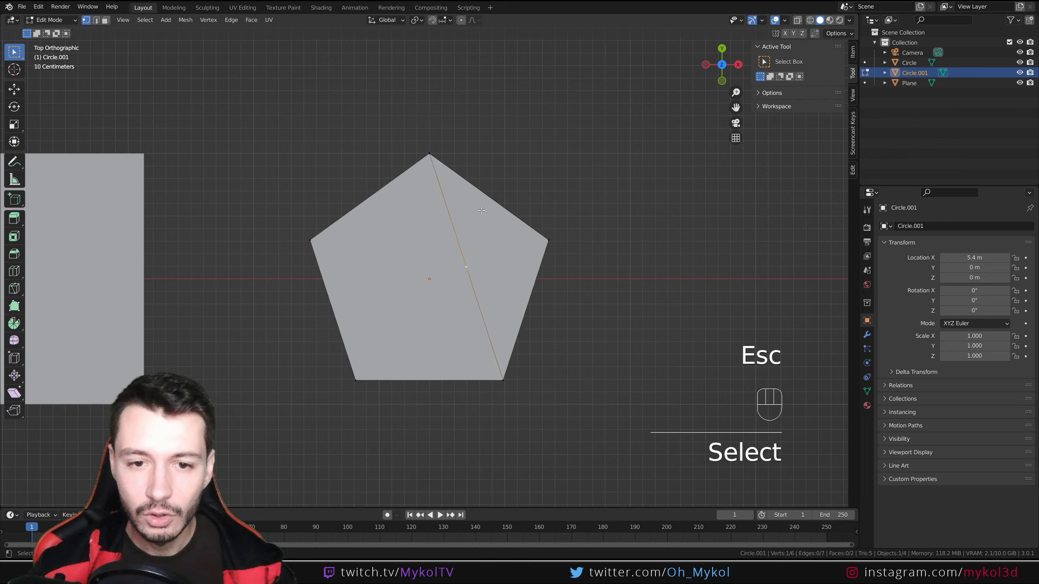
pyautogui.hotkey('ctrl', 'r')
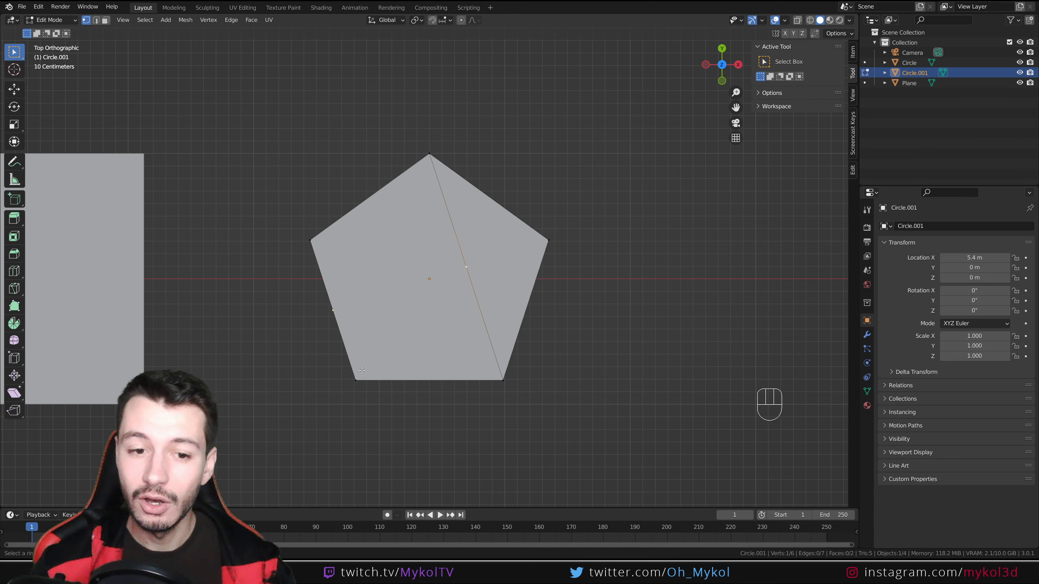
pyautogui.rightClick(500, 233)
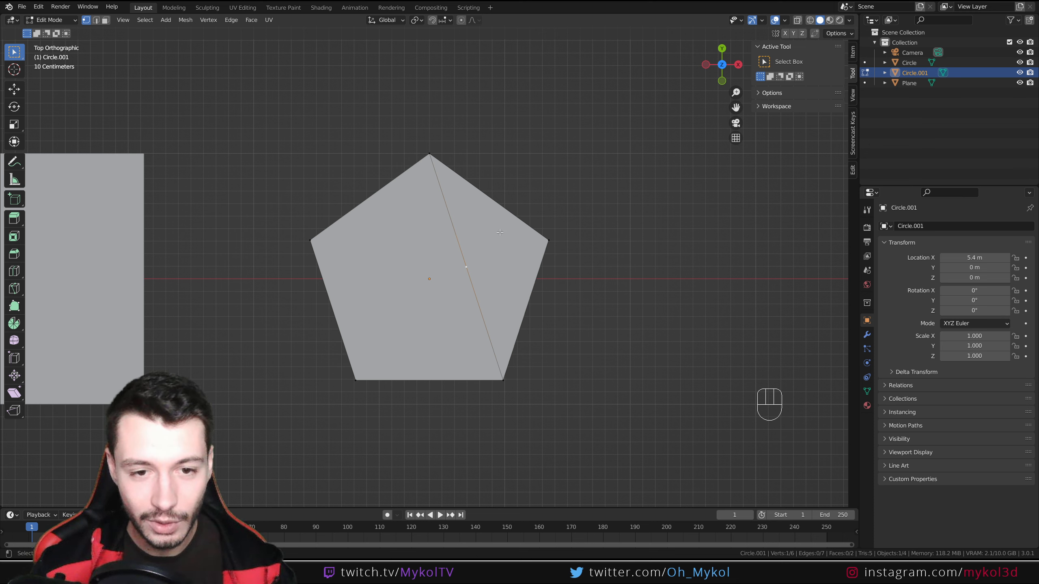
# - Set the selected midpoint vertex's local Y and X coordinates to 0 m
pyautogui.click(852, 53)
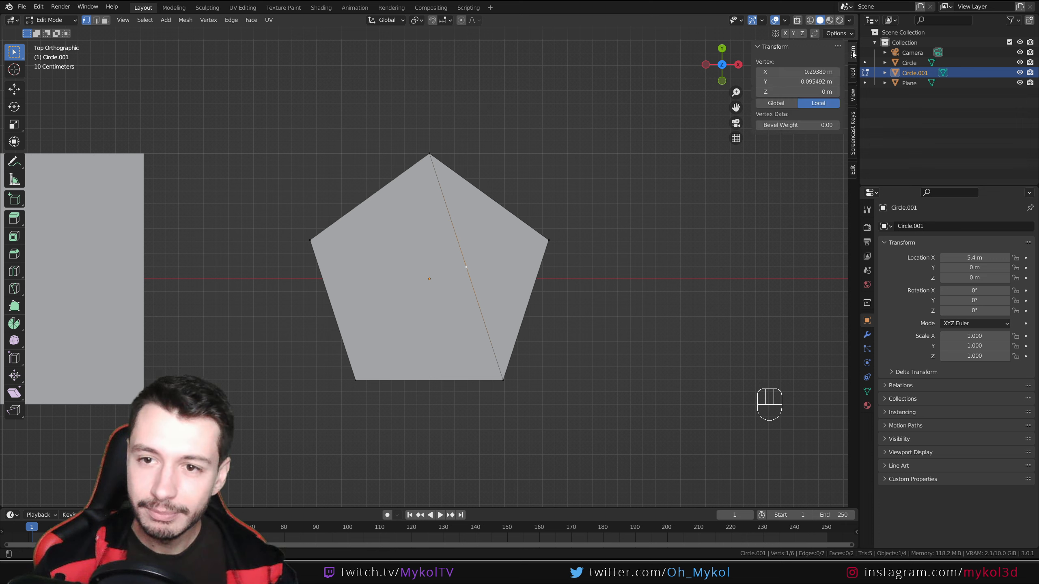
pyautogui.click(811, 81)
pyautogui.write('0')
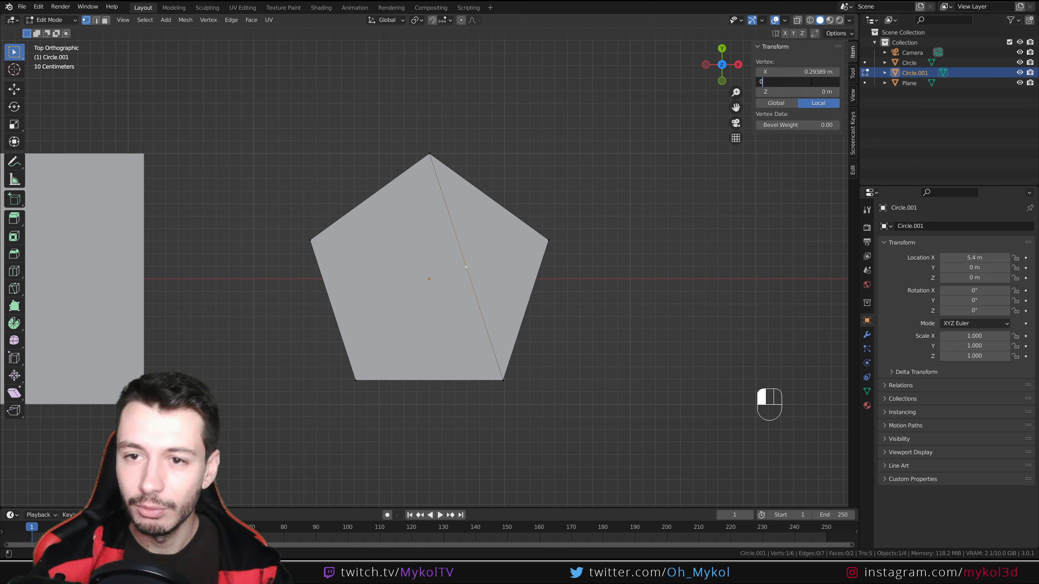
pyautogui.press('Return')
pyautogui.click(812, 71)
pyautogui.write('0')
pyautogui.press('Return')
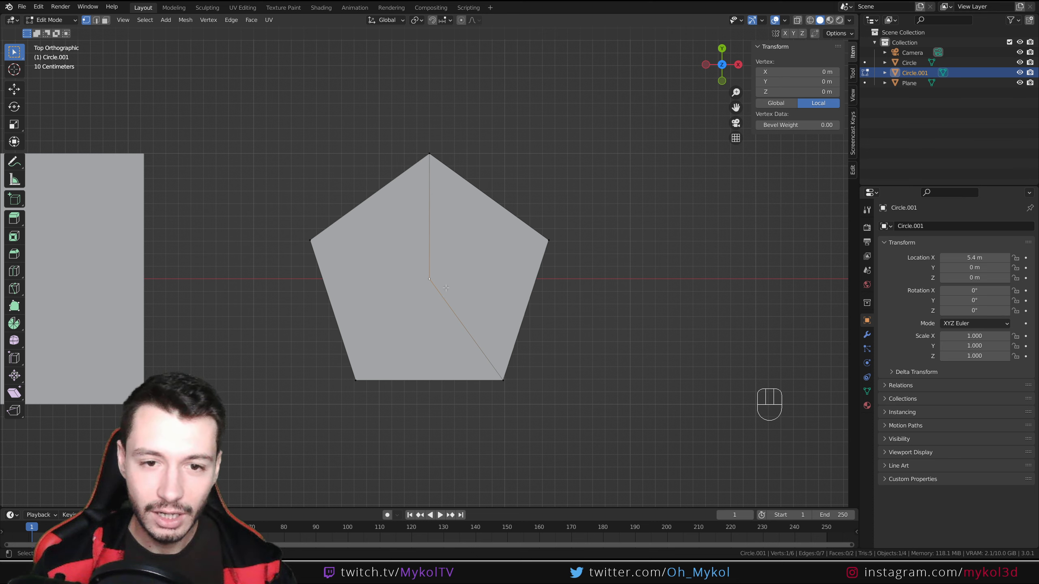
# - Create an edge from the pentagon's centre vertex to its lower-left corner vertex with New Edge/Face from Vertices
pyautogui.click(429, 280)
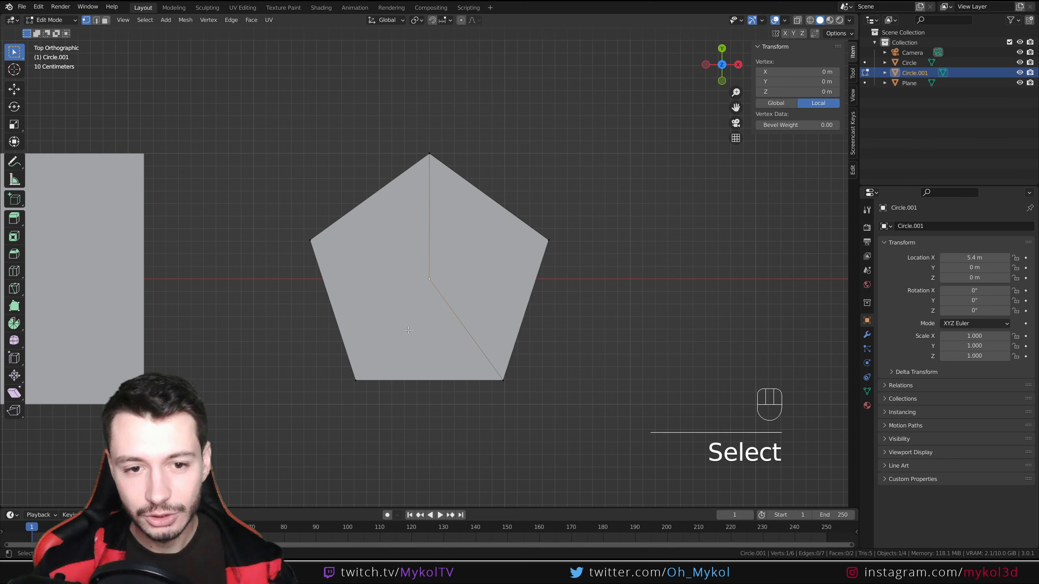
pyautogui.keyDown('shift'); pyautogui.click(357, 380); pyautogui.keyUp('shift')
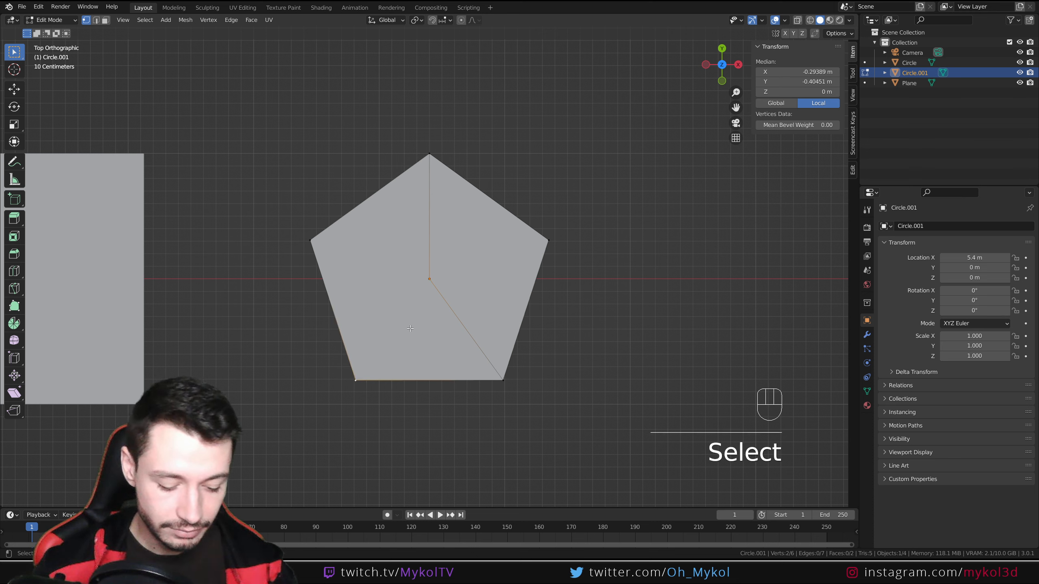
pyautogui.press('f')
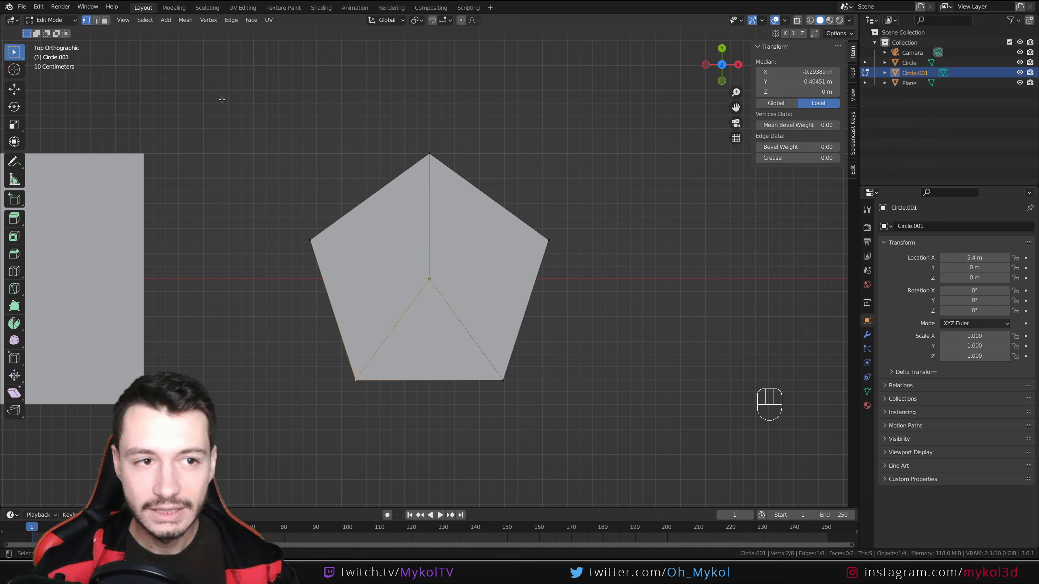
# - Subdivide the pentagon's bottom edge and test a loop cut through the lower triangle
pyautogui.click(96, 19)
pyautogui.click(427, 381)
pyautogui.rightClick(427, 380)
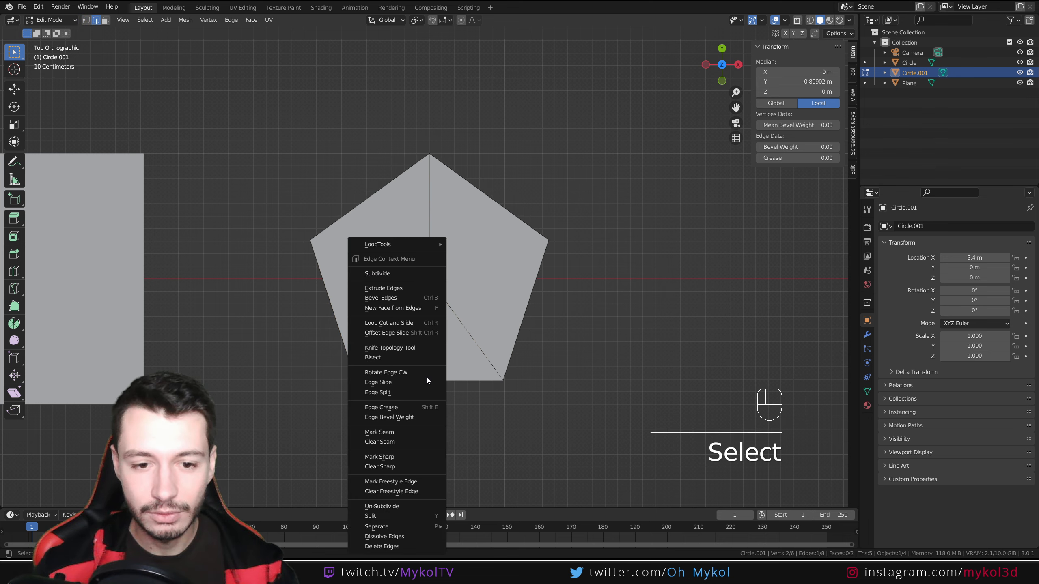
pyautogui.click(393, 274)
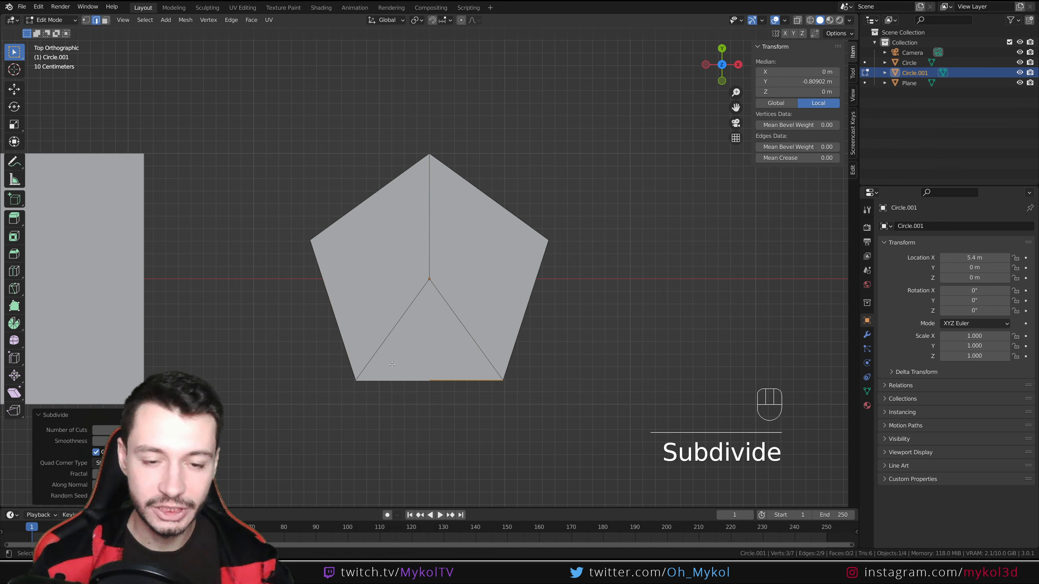
pyautogui.hotkey('ctrl', 'r')
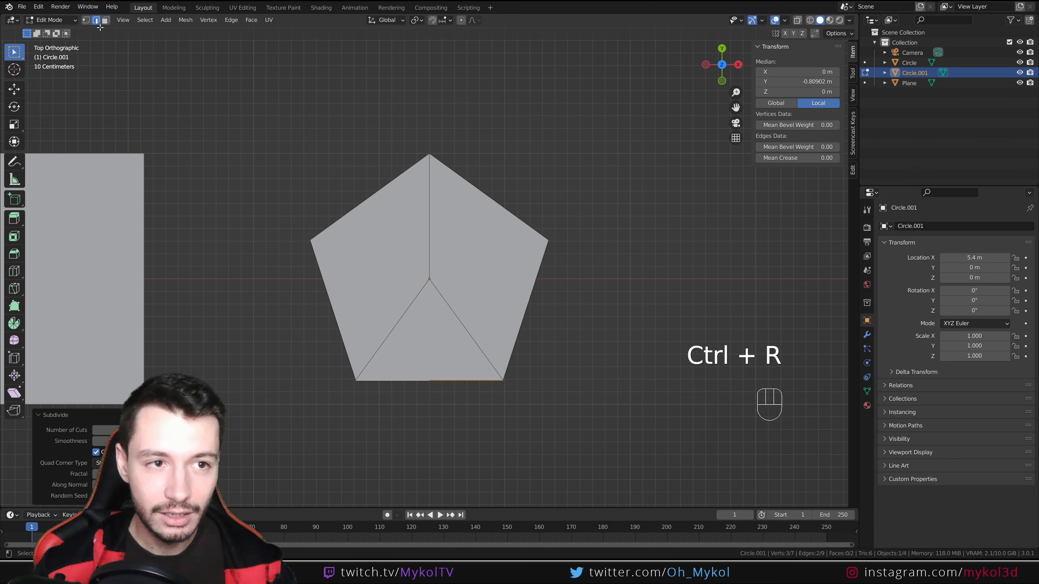
pyautogui.click(86, 19)
pyautogui.hotkey('ctrl', 'r')
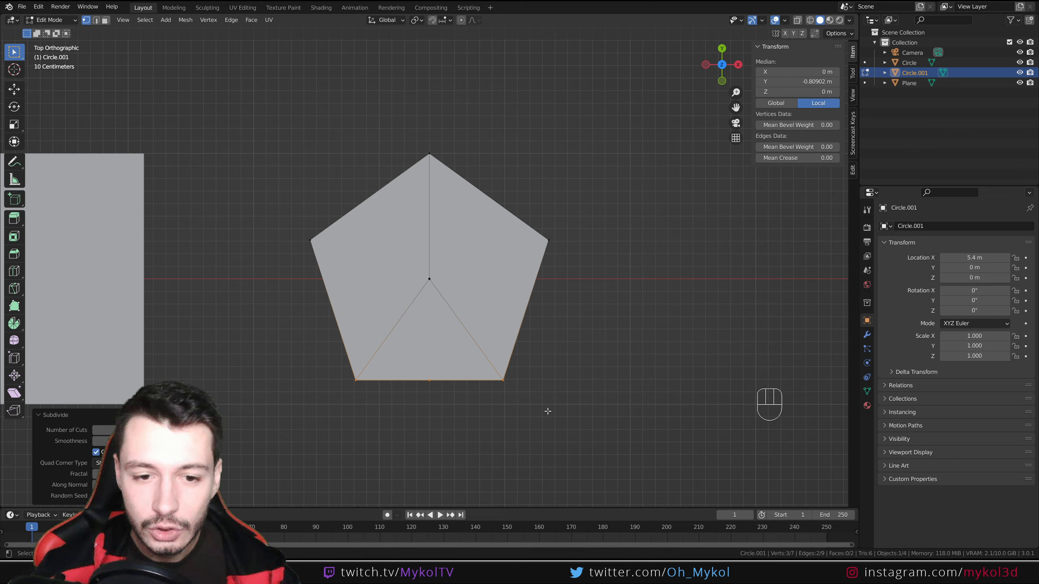
# - Undo the bottom edge's subdivision and the edge added between the centre and the lower-left corner
pyautogui.hotkey('ctrl', 'z')
pyautogui.hotkey('ctrl', 'z')
pyautogui.hotkey('ctrl', 'z')
pyautogui.hotkey('ctrl', 'z')
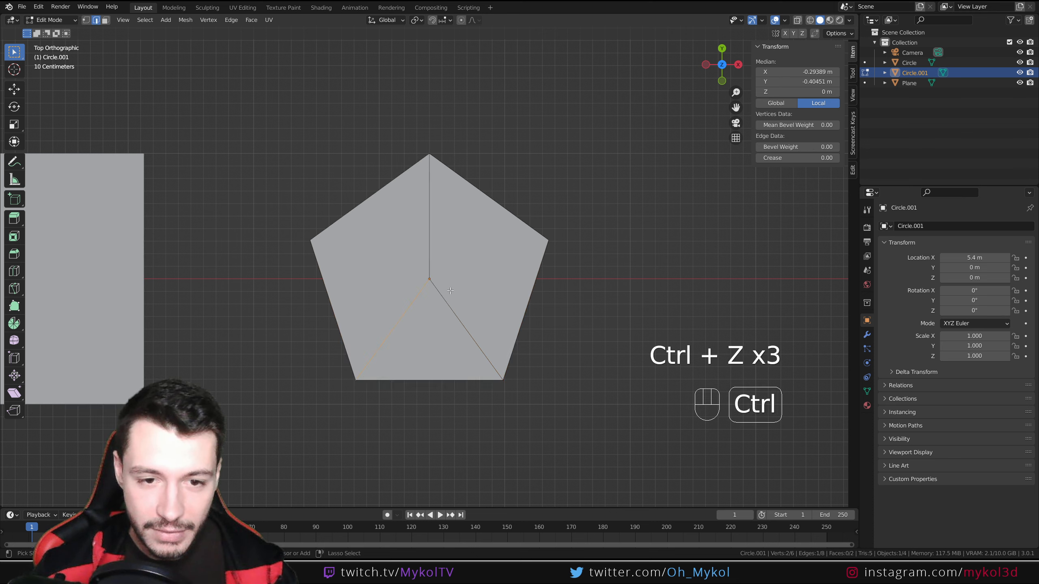
pyautogui.hotkey('ctrl', 'z')
# - Connect the centre vertex to the pentagon's lower-left corner with Vertex Connect Path and test a loop cut
pyautogui.click(430, 280)
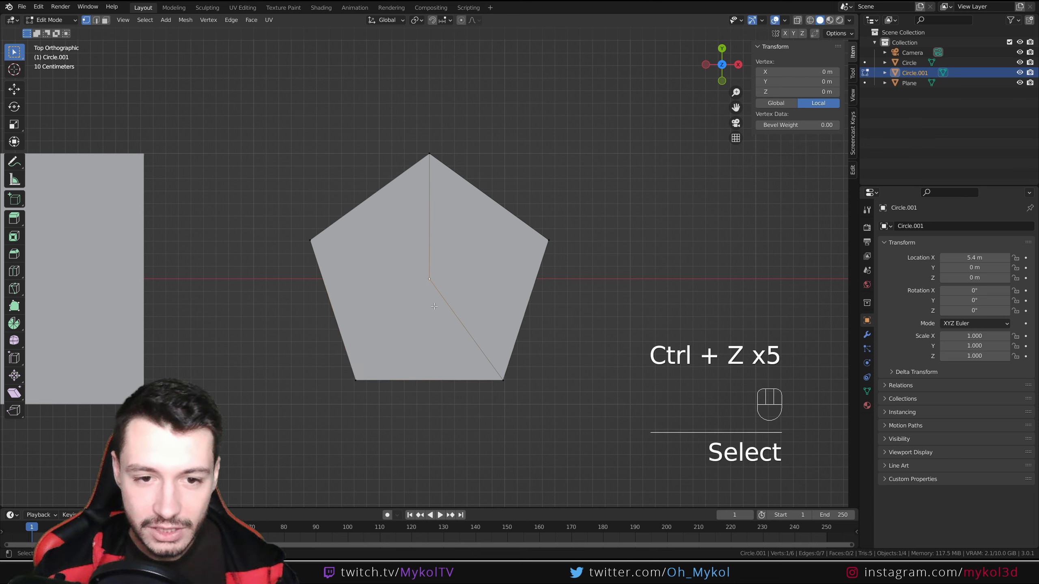
pyautogui.keyDown('shift'); pyautogui.click(355, 380); pyautogui.keyUp('shift')
pyautogui.press('j')
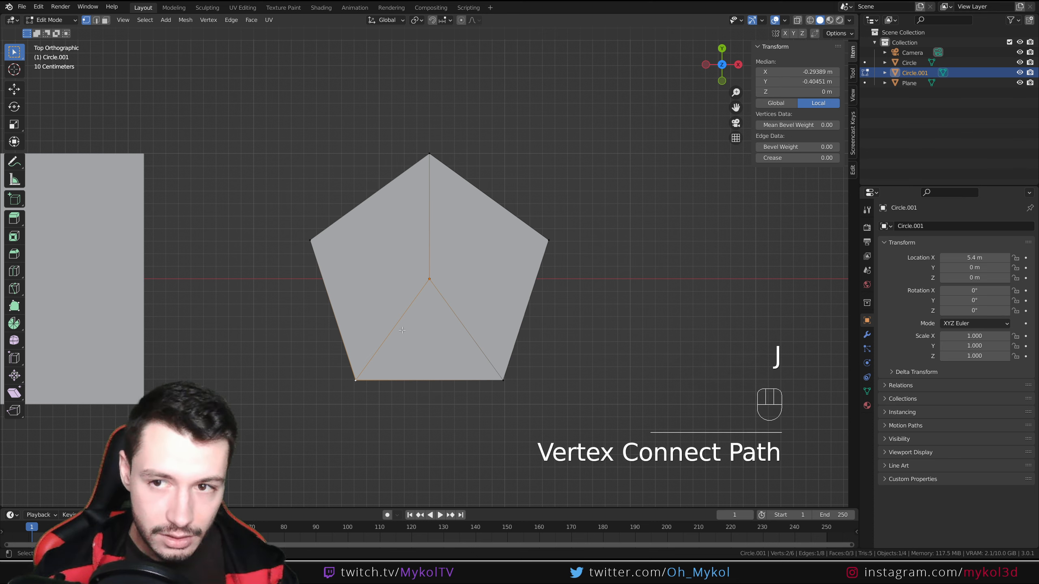
pyautogui.hotkey('ctrl', 'r')
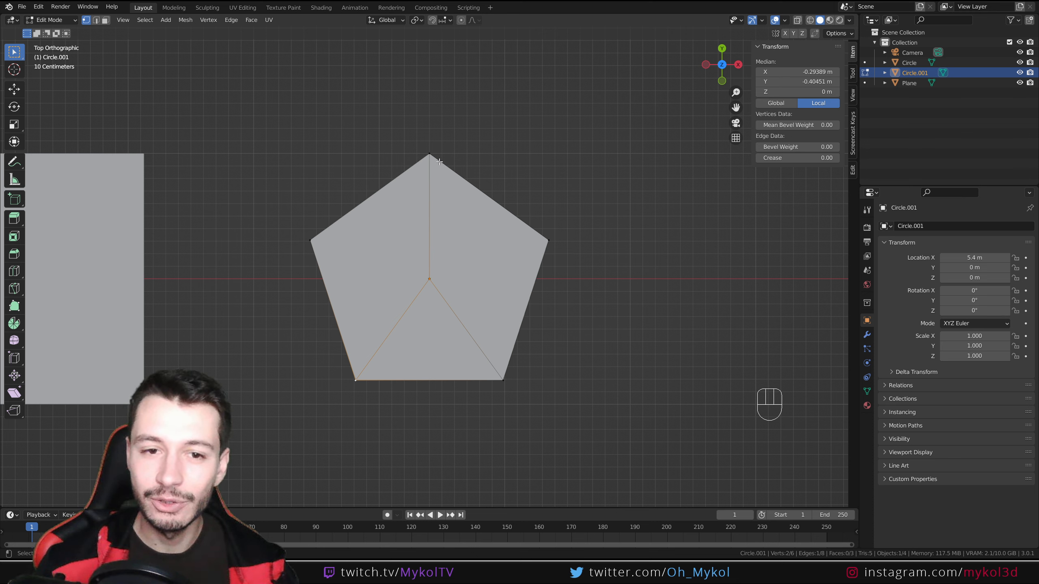
# - Subdivide the bottom edge of the properly connected lower triangle and test a loop cut through it
pyautogui.press('2')
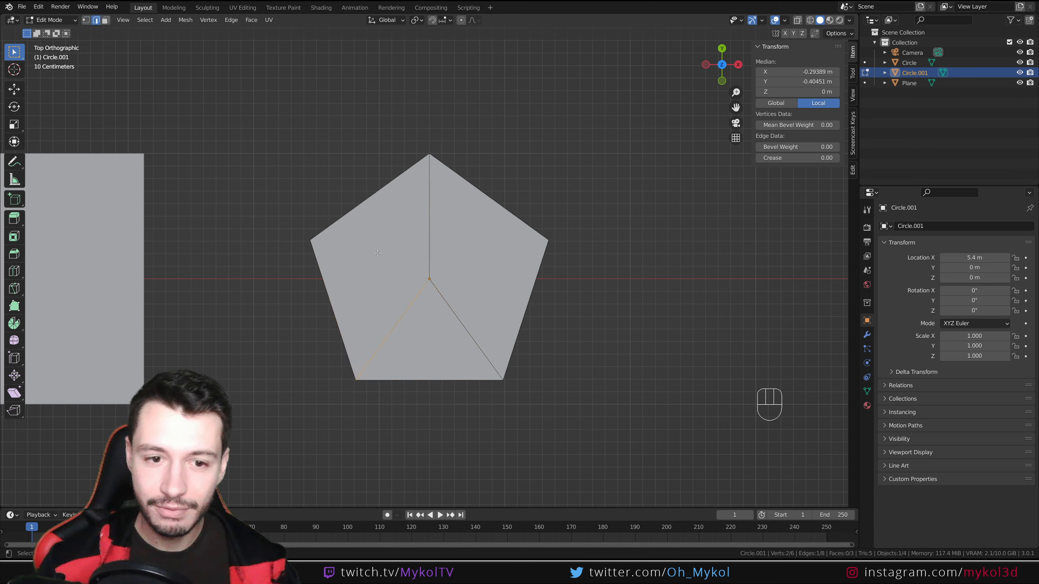
pyautogui.click(431, 373)
pyautogui.rightClick(431, 373)
pyautogui.click(399, 275)
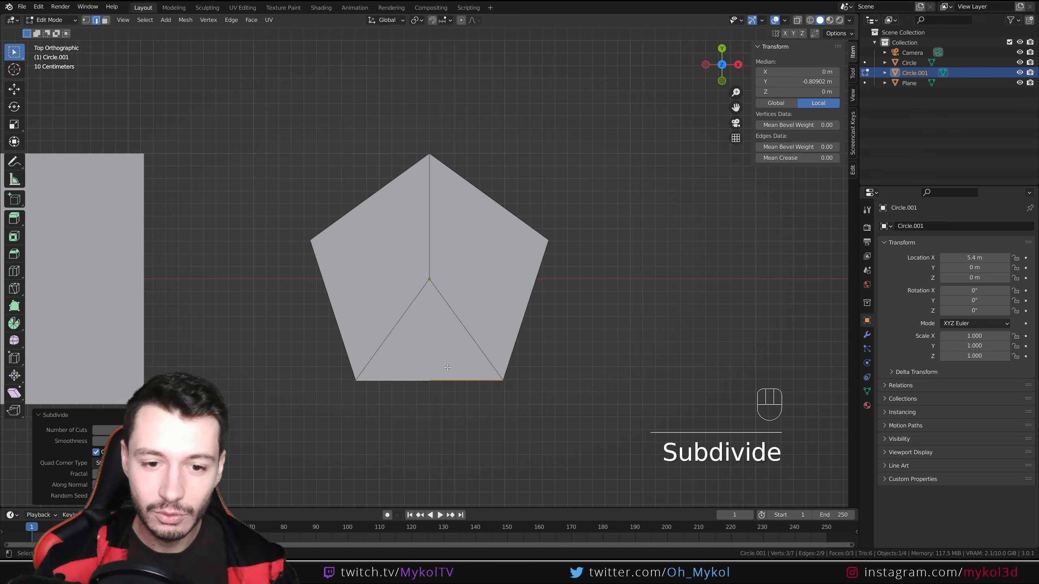
pyautogui.hotkey('ctrl', 'r')
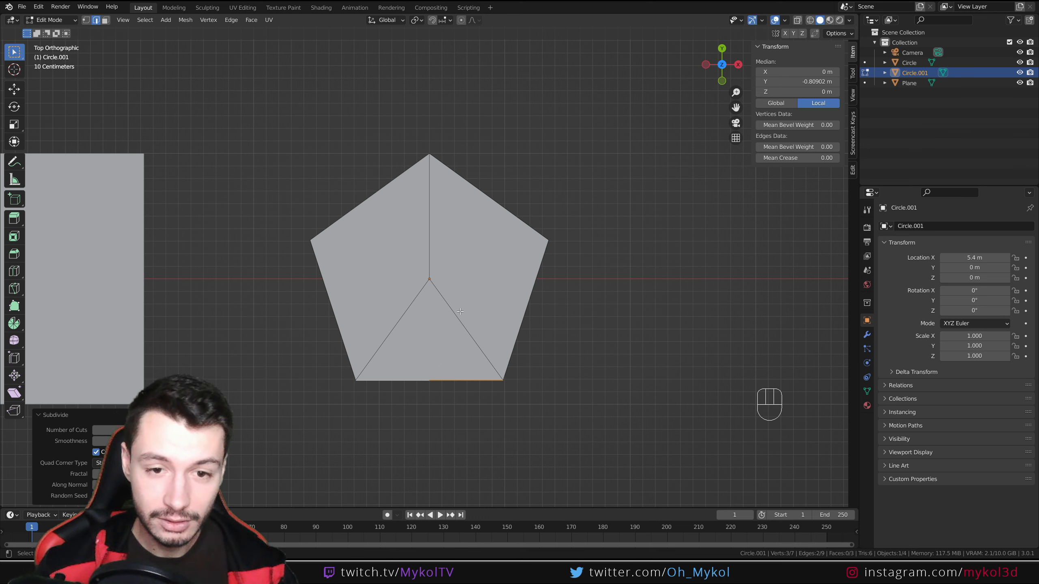
pyautogui.press('Tab')
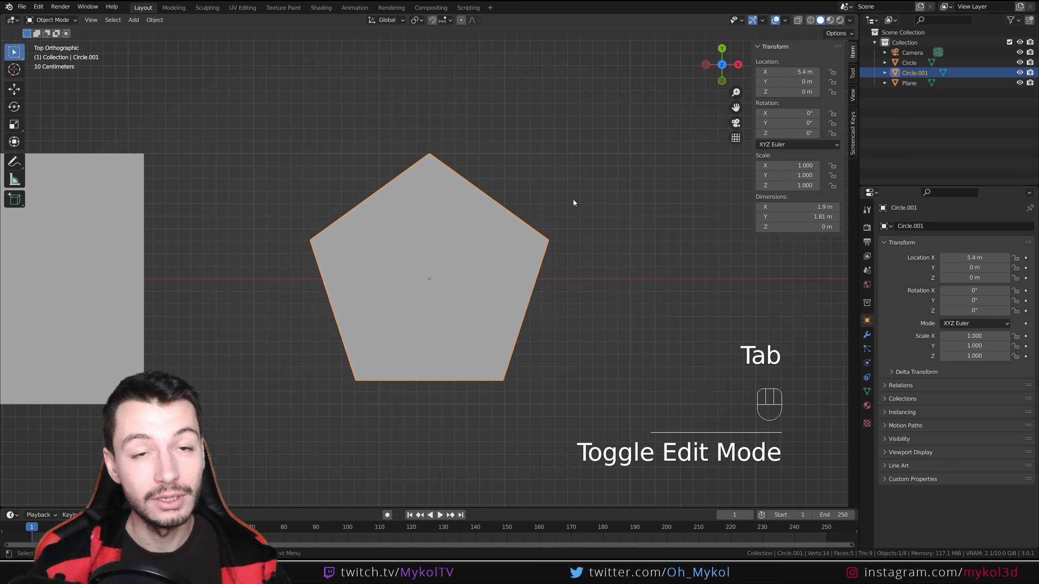
pyautogui.press('Tab')
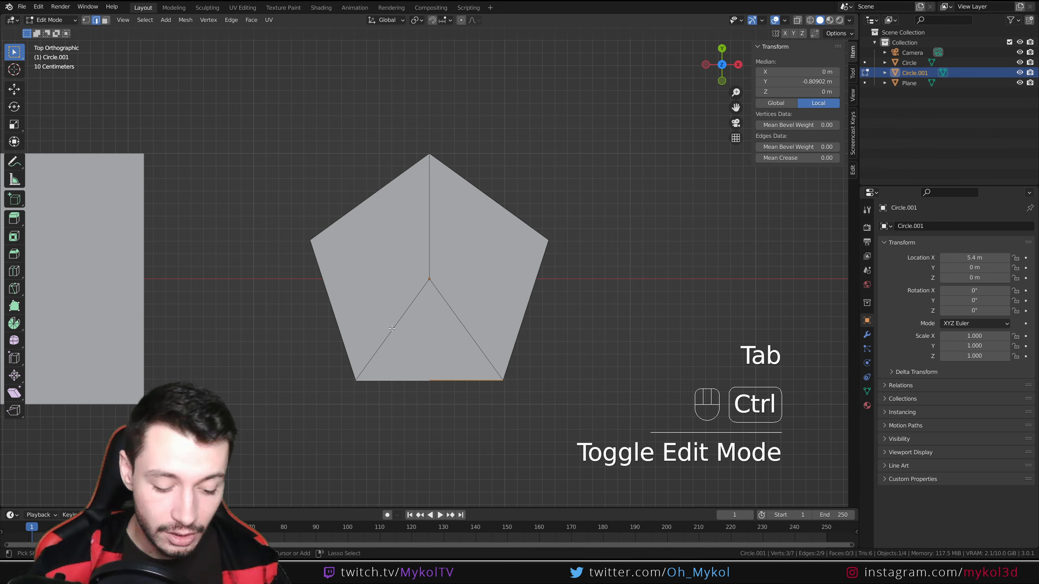
# - Select the whole divided pentagon and extrude it upward about 0.8 m
pyautogui.moveTo(399, 336); pyautogui.dragTo(562, 346, button='middle')
pyautogui.press('a')
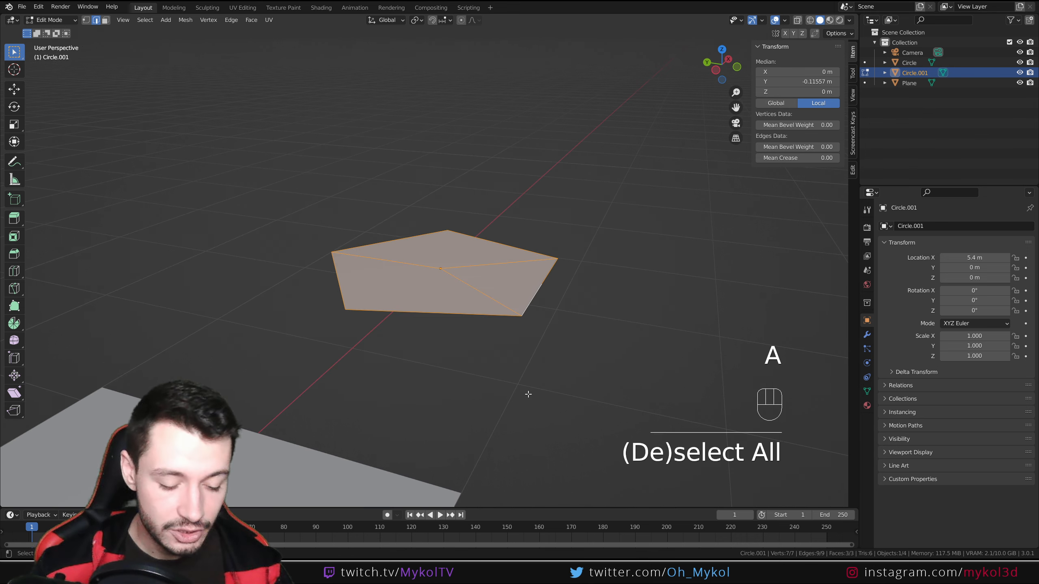
pyautogui.press('e')
pyautogui.click(544, 297)
pyautogui.moveTo(544, 296); pyautogui.dragTo(555, 330, button='middle')
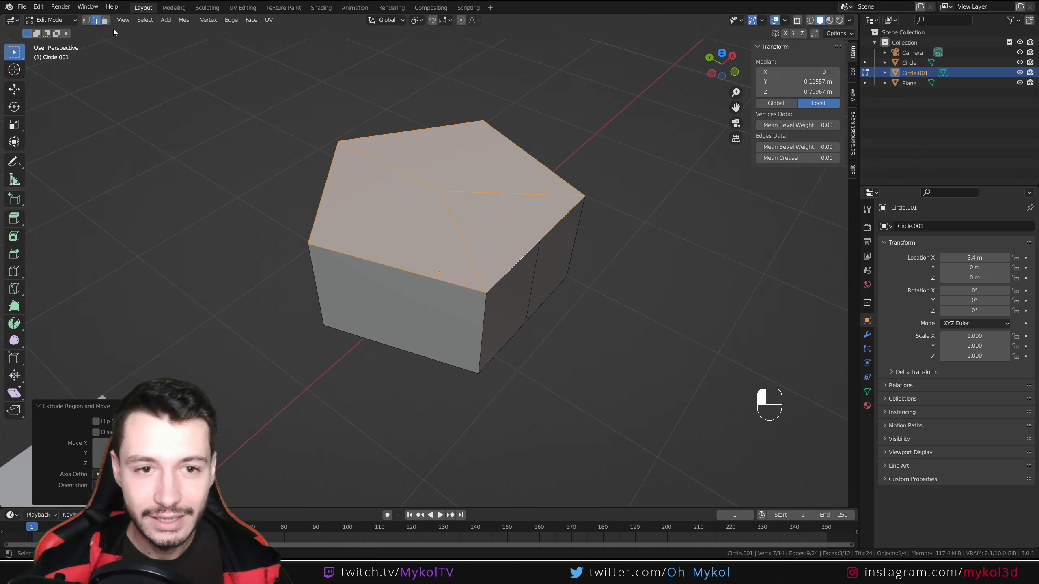
# - Move the vertical edge in the middle of the subdivided side outward along Y to about -1.13 m
pyautogui.click(534, 286)
pyautogui.press('g')
pyautogui.click(591, 320)
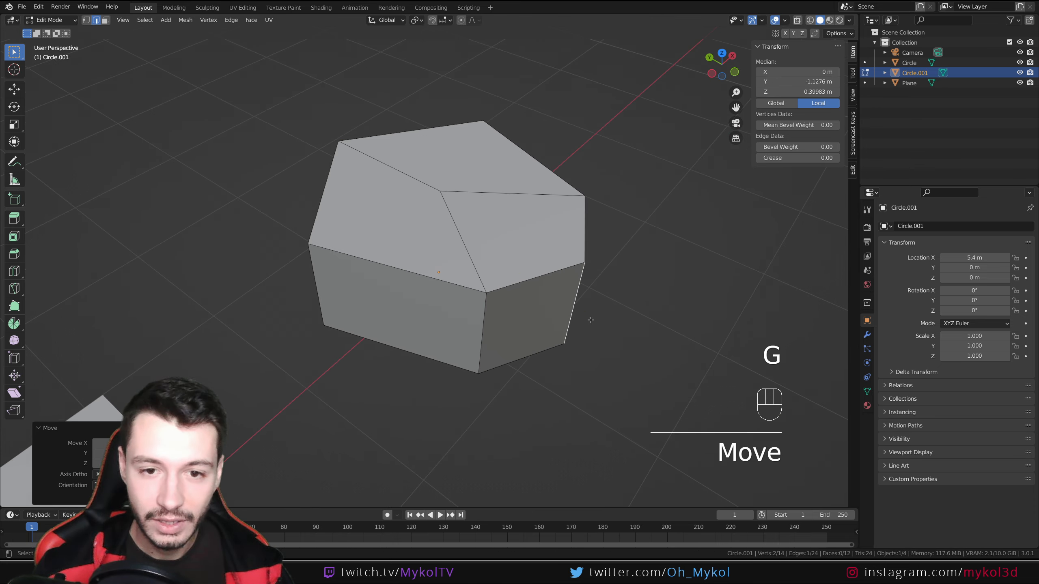
# - Add a loop cut that runs up the extruded pentagon's front side and across its top faces
pyautogui.moveTo(590, 321); pyautogui.dragTo(504, 343, button='middle')
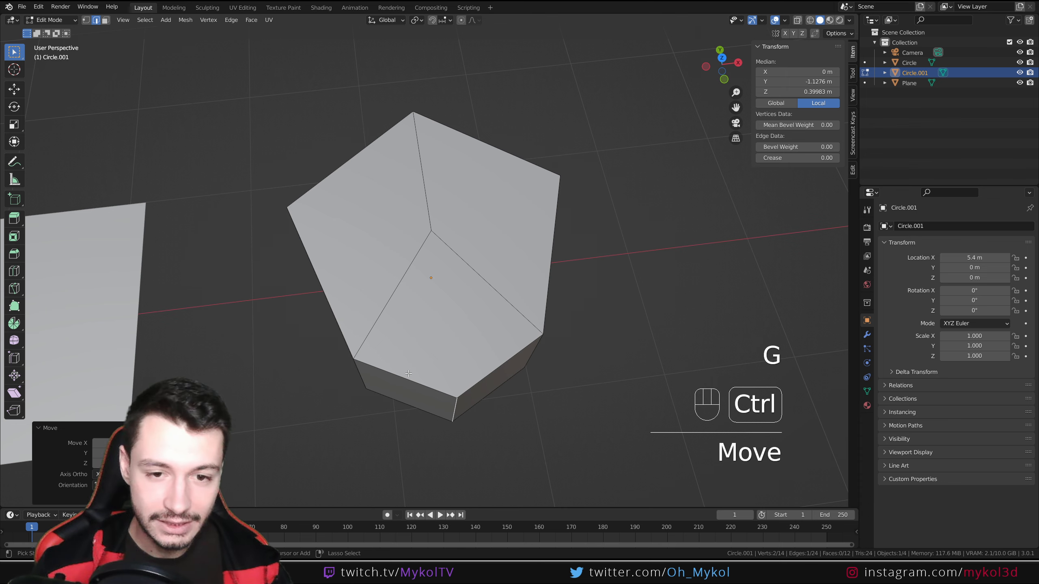
pyautogui.moveTo(409, 373); pyautogui.dragTo(463, 286, button='middle')
pyautogui.hotkey('ctrl', 'r')
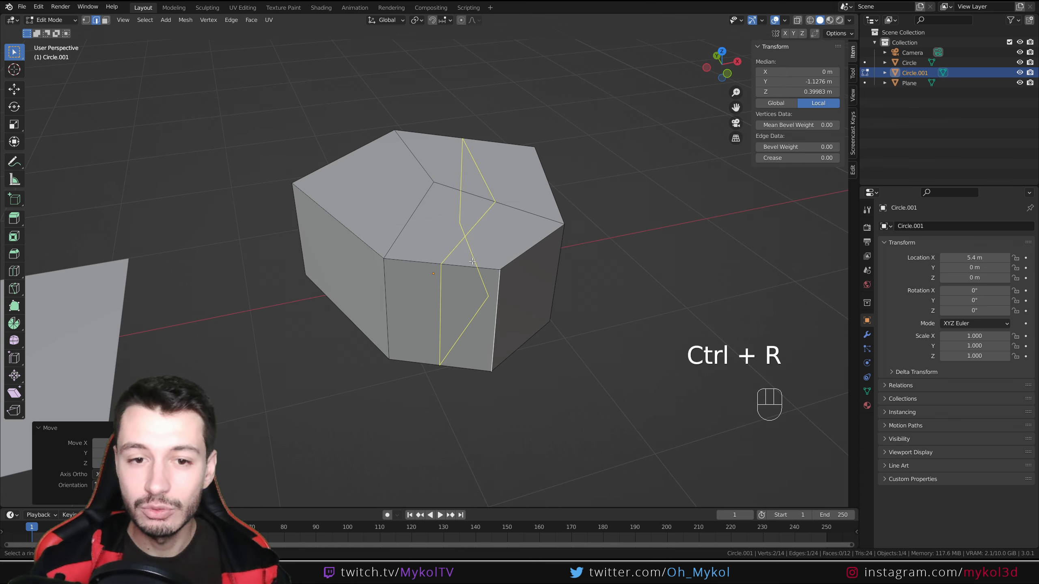
pyautogui.rightClick(475, 261)
pyautogui.moveTo(570, 266); pyautogui.dragTo(531, 295, button='middle')
pyautogui.hotkey('ctrl', 'r')
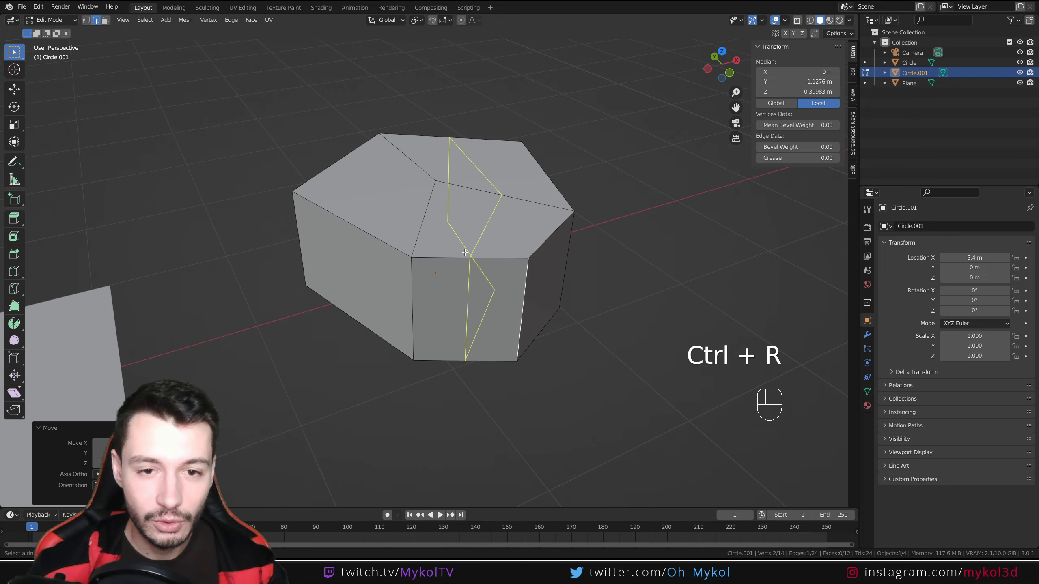
pyautogui.click(465, 253)
pyautogui.click(550, 325)
pyautogui.moveTo(550, 325); pyautogui.dragTo(374, 254, button='middle')
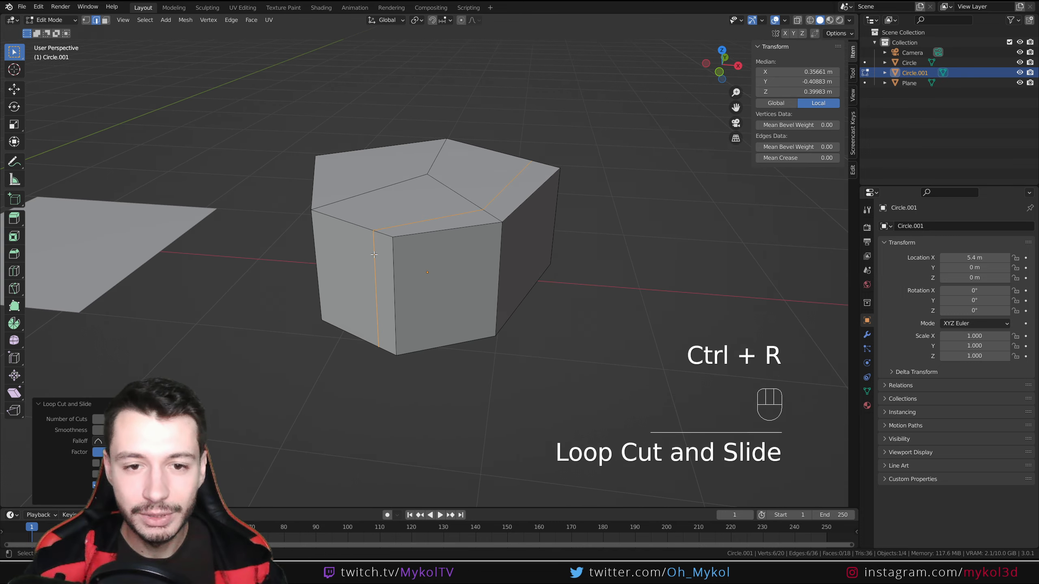
# - Try scaling the new edge loop on the extruded pentagon and undo the loop cut
pyautogui.moveTo(541, 298); pyautogui.dragTo(498, 332, button='middle')
pyautogui.press('s')
pyautogui.click(571, 363)
pyautogui.scroll(-3, 552, 350)
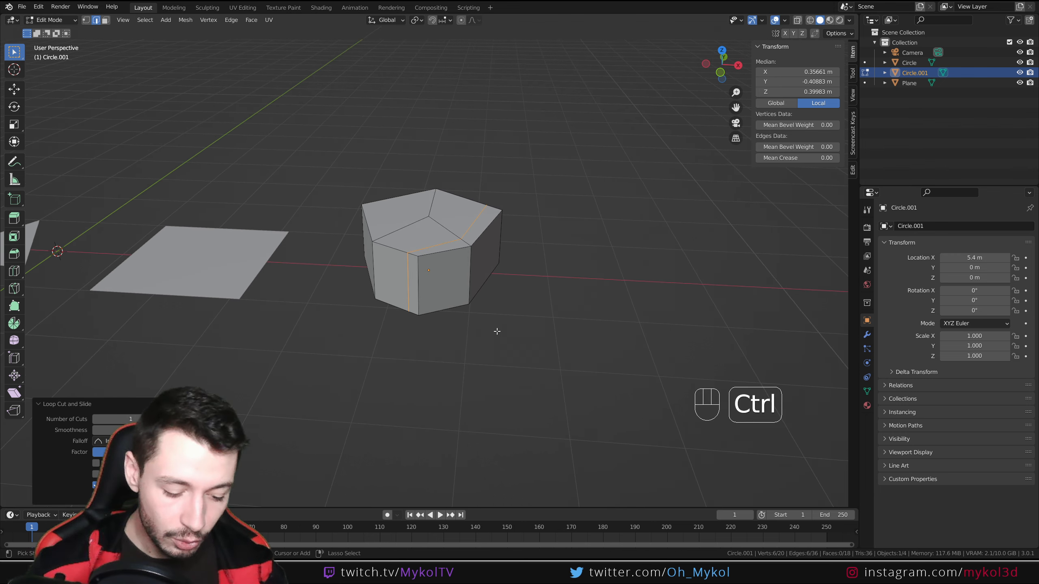
pyautogui.hotkey('ctrl', 'z')
# - Switch to editing the square plane and scale its whole face down
pyautogui.press('Tab')
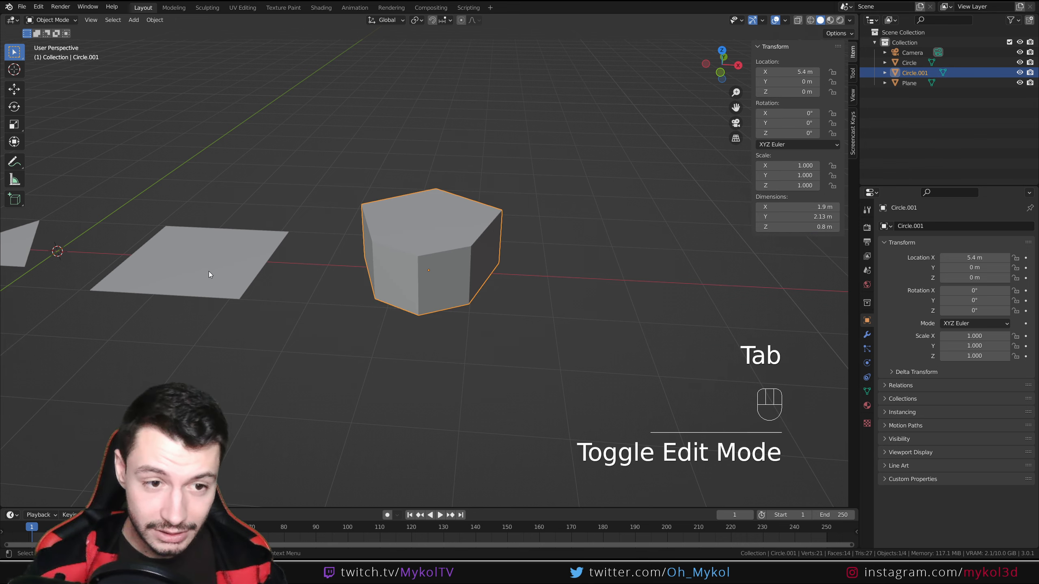
pyautogui.keyDown('shift'); pyautogui.moveTo(208, 271); pyautogui.dragTo(439, 287, button='middle'); pyautogui.keyUp('shift')
pyautogui.click(439, 313)
pyautogui.press('Tab')
pyautogui.moveTo(442, 326); pyautogui.dragTo(482, 286, button='middle')
pyautogui.press('a')
pyautogui.press('s')
pyautogui.click(474, 314)
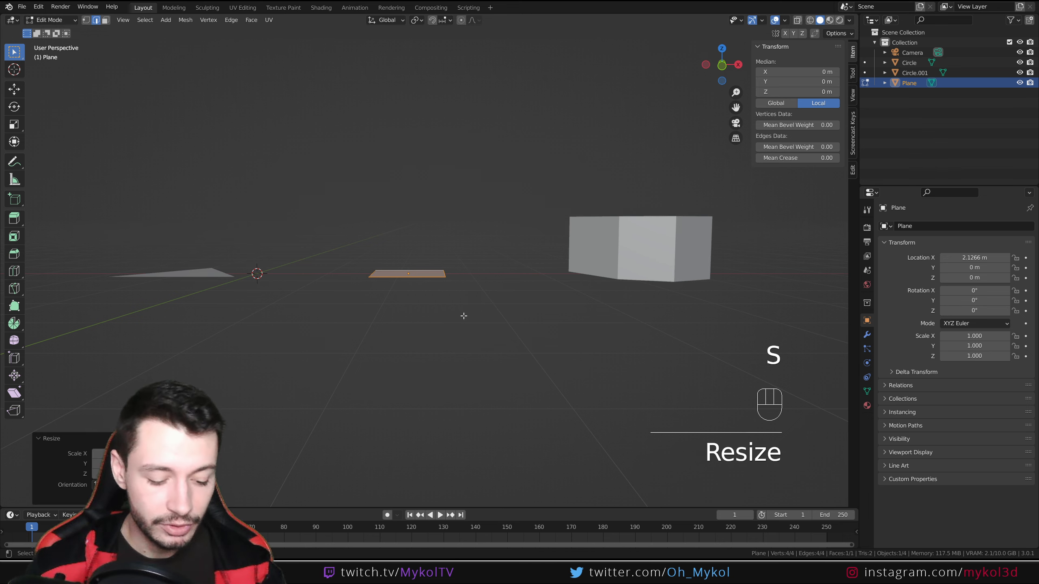
# - Extrude the plane upward twice to about 1.5 m high, widening the first section's top and narrowing the second's
pyautogui.press('e')
pyautogui.click(459, 268)
pyautogui.press('s')
pyautogui.click(514, 290)
pyautogui.press('e')
pyautogui.click(516, 228)
pyautogui.press('s')
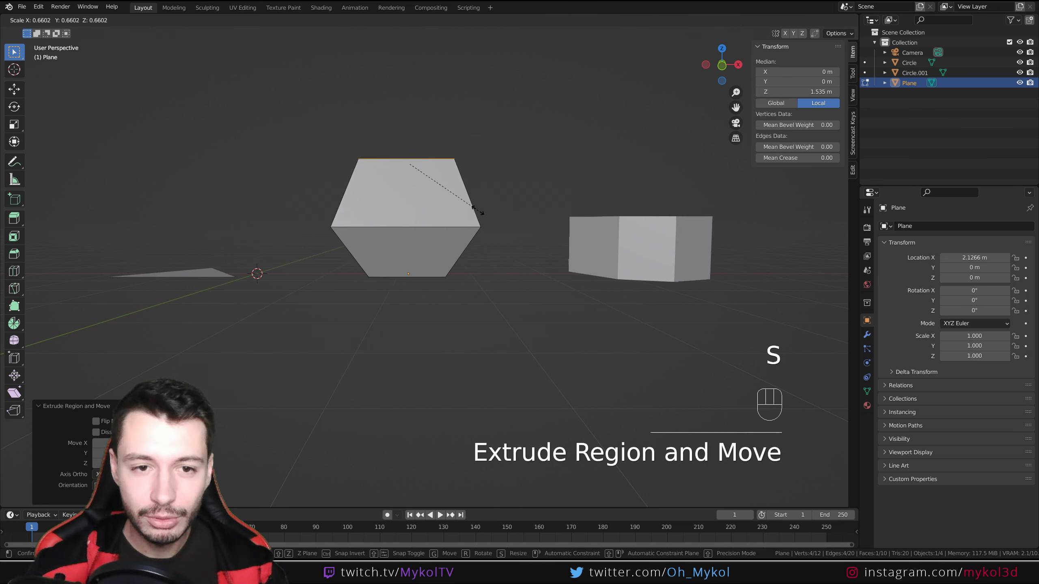
pyautogui.click(476, 212)
# - Extrude the top face three more times to about 3.19 m high, widening the first section and slightly narrowing the last
pyautogui.press('e')
pyautogui.click(485, 172)
pyautogui.press('s')
pyautogui.click(504, 157)
pyautogui.press('e')
pyautogui.click(514, 125)
pyautogui.moveTo(509, 148); pyautogui.dragTo(506, 180, button='middle')
pyautogui.press('e')
pyautogui.click(507, 133)
pyautogui.press('s')
pyautogui.click(482, 135)
# - Shift the top face along X to about 0.44 m and enlarge it to about 3.75 m wide
pyautogui.press('g')
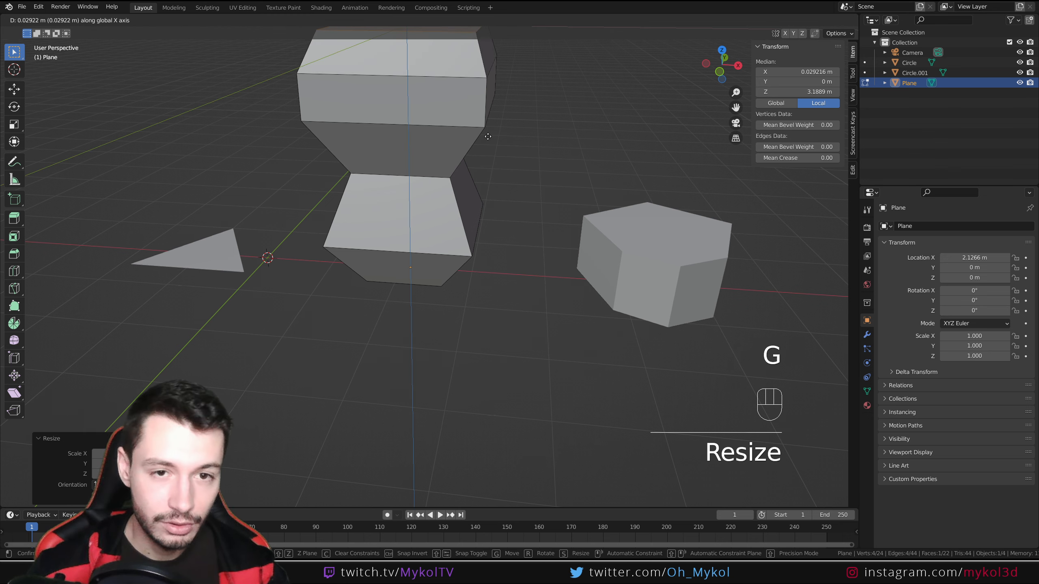
pyautogui.click(536, 141)
pyautogui.press('s')
pyautogui.click(591, 188)
pyautogui.moveTo(544, 178)
pyautogui.mouseDown(button='middle')
pyautogui.moveTo(480, 163)
pyautogui.moveTo(483, 226)
pyautogui.moveTo(557, 177)
pyautogui.mouseUp(button='middle')
pyautogui.press('s')
pyautogui.click(698, 252)
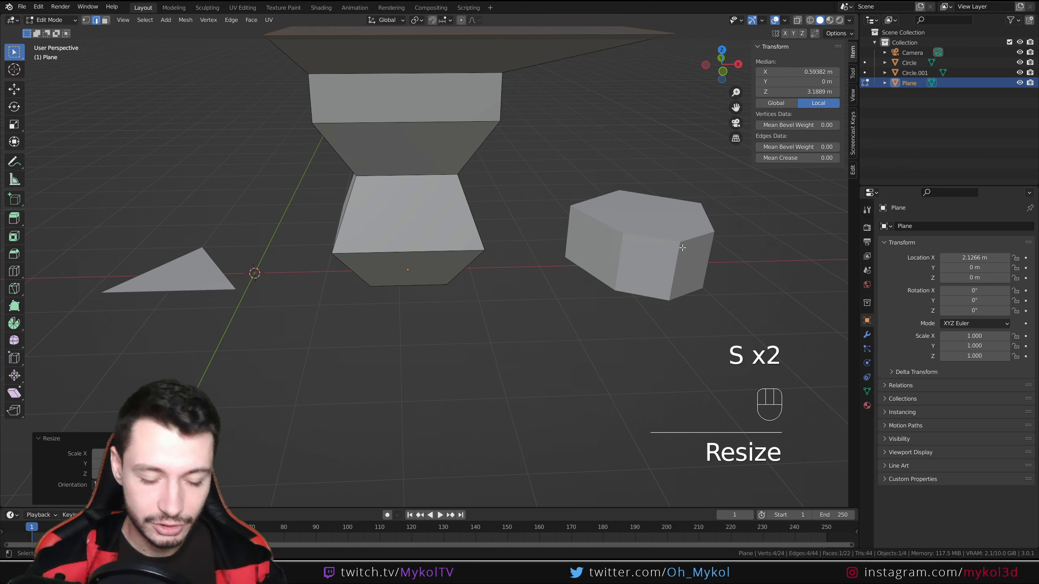
pyautogui.press('g')
pyautogui.click(639, 225)
pyautogui.moveTo(639, 226); pyautogui.dragTo(559, 333, button='middle')
pyautogui.press('Tab')
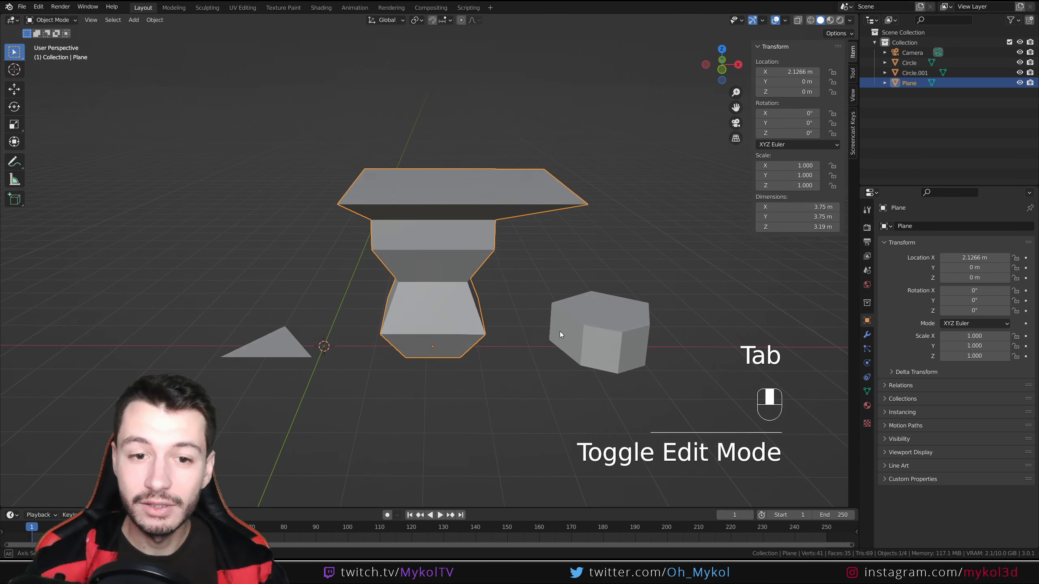
# - Try a vertical loop cut around the middle of the stacked plane shape and undo it
pyautogui.press('Tab')
pyautogui.hotkey('ctrl', 'r')
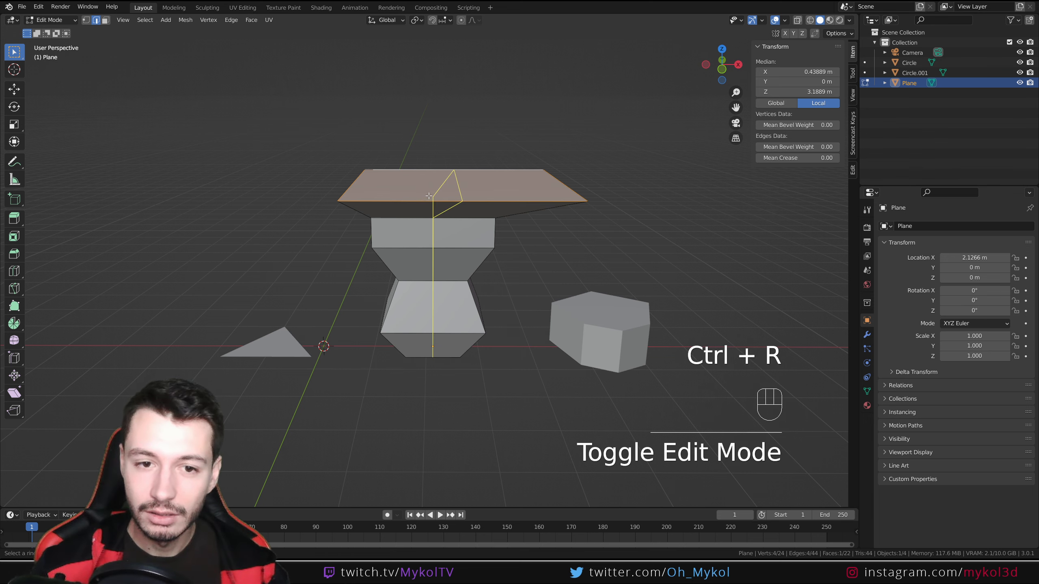
pyautogui.click(429, 196)
pyautogui.press('Escape')
pyautogui.moveTo(504, 270); pyautogui.dragTo(495, 241, button='middle')
pyautogui.hotkey('ctrl', 'z')
# - Extrude the enlarged top face upward into a thick block
pyautogui.press('e')
pyautogui.click(495, 165)
pyautogui.scroll(-4, 496, 164)
pyautogui.moveTo(507, 174)
pyautogui.keyDown('shift'); pyautogui.mouseDown(button='middle')
pyautogui.moveTo(513, 191)
pyautogui.moveTo(518, 168)
pyautogui.mouseUp(button='middle'); pyautogui.keyUp('shift')
# - Add two evenly spaced vertical loop cuts running around the whole stacked shape
pyautogui.hotkey('ctrl', 'r')
pyautogui.click(423, 210)
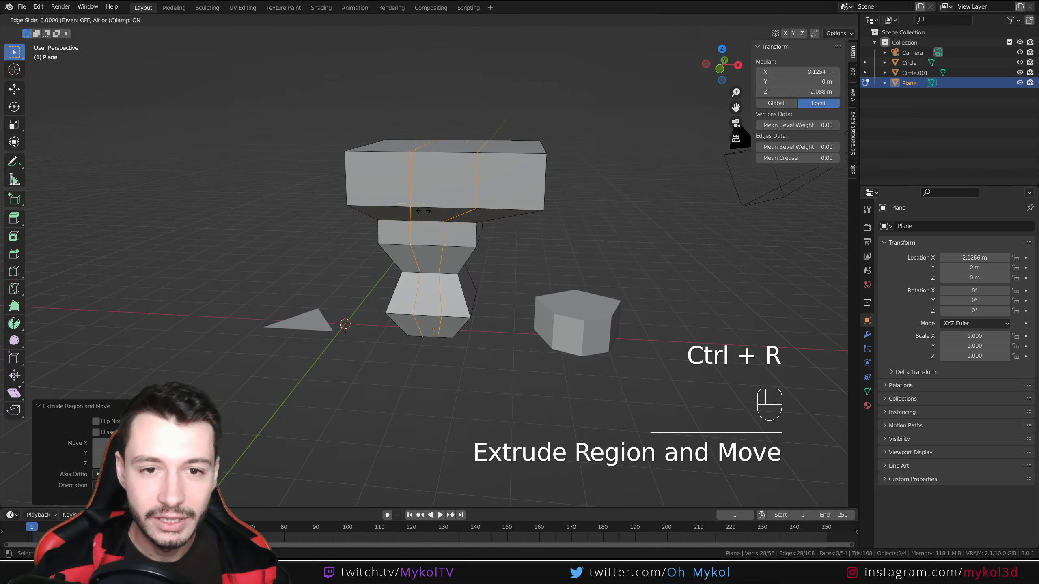
pyautogui.click(423, 210)
pyautogui.moveTo(519, 261); pyautogui.dragTo(518, 261, button='middle')
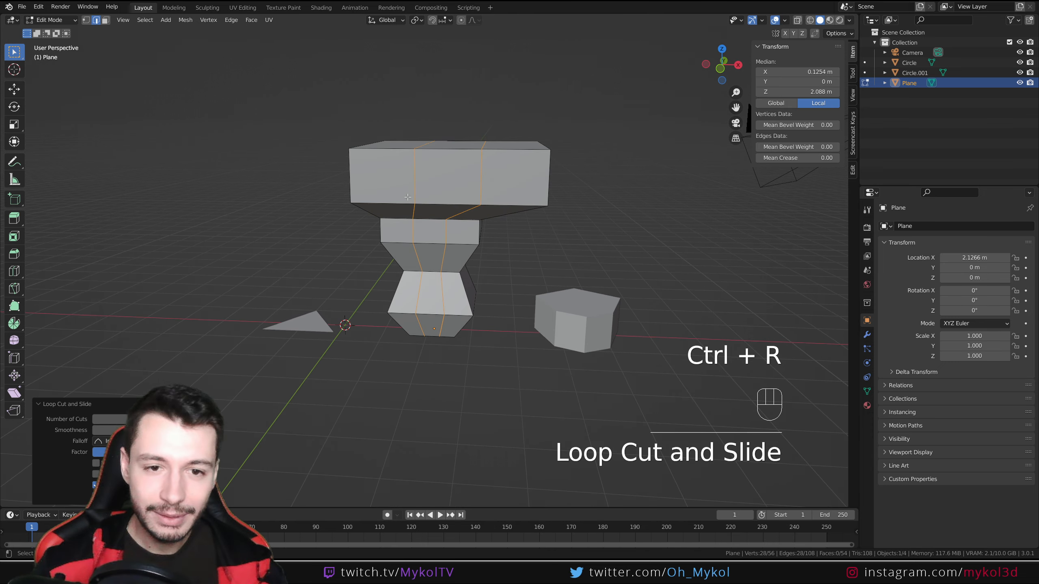
# - Merge the two loop-cut vertices on the top block's front upper edge at the last selected vertex, using vertex selection
pyautogui.click(86, 20)
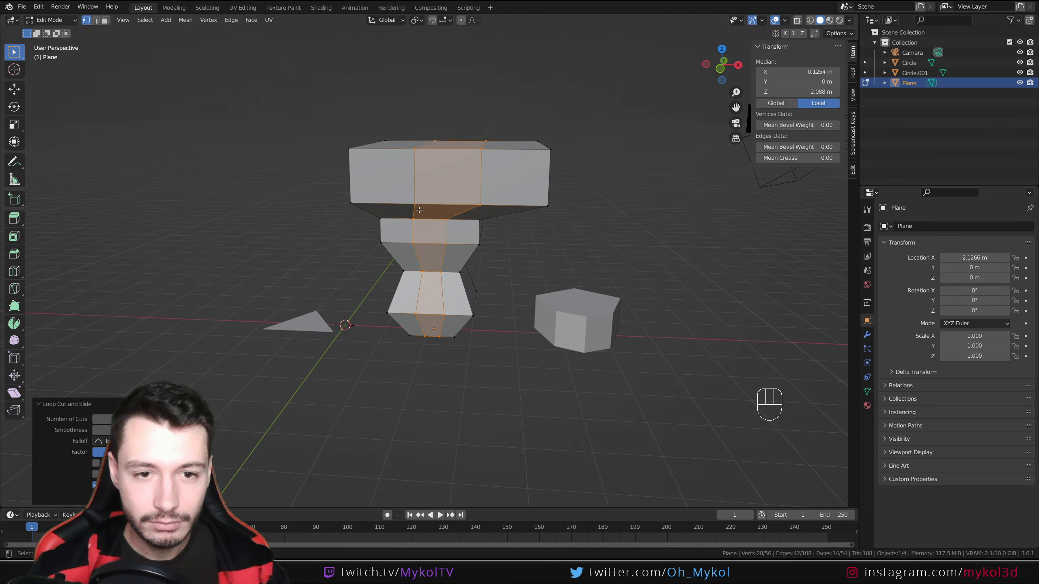
pyautogui.click(422, 196)
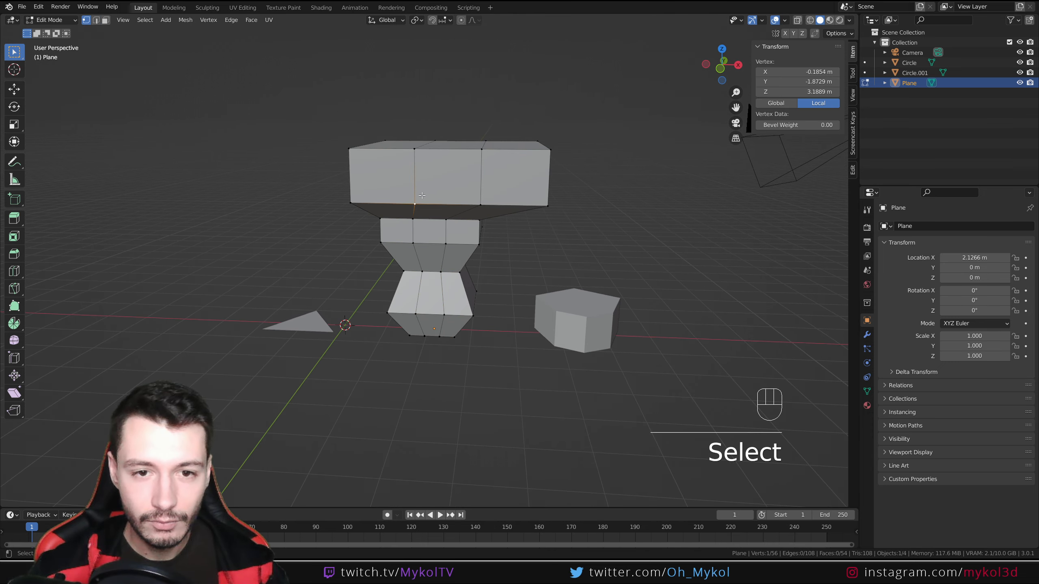
pyautogui.click(415, 149)
pyautogui.keyDown('shift'); pyautogui.click(481, 149); pyautogui.keyUp('shift')
pyautogui.moveTo(506, 157); pyautogui.dragTo(510, 179, button='middle')
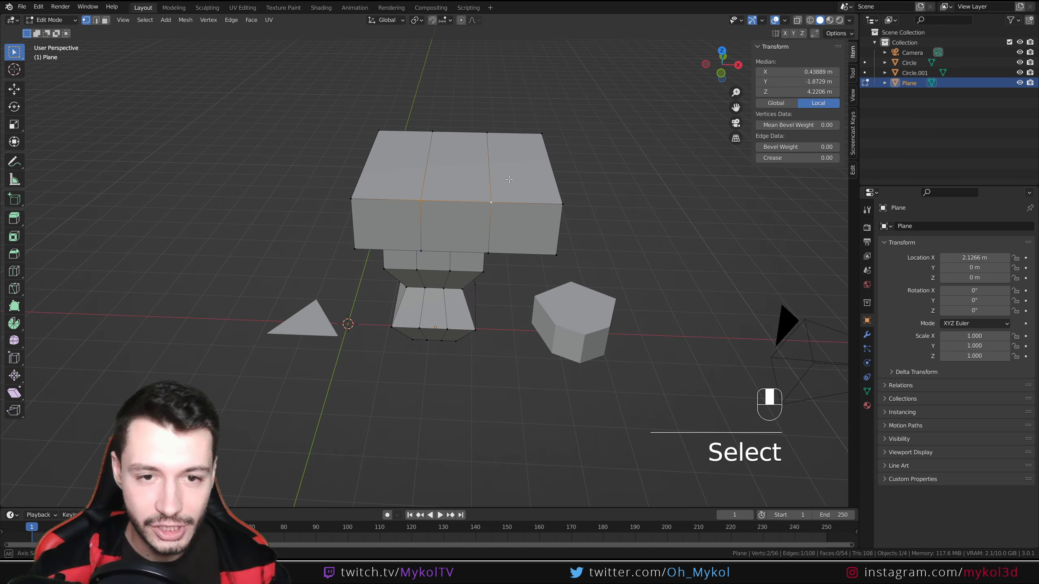
pyautogui.press('m')
pyautogui.click(524, 208)
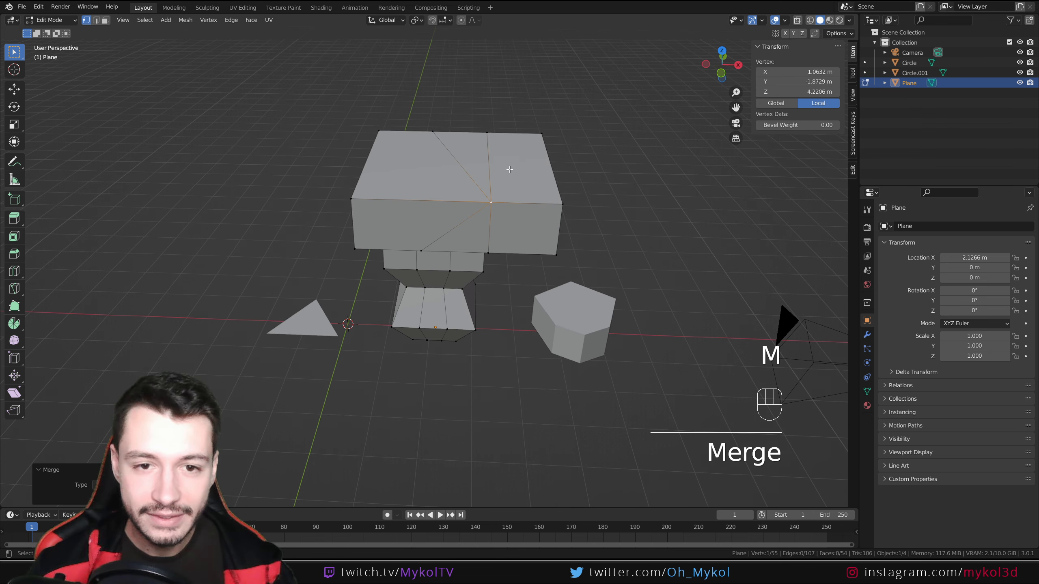
# - Merge the two matching vertices on the top block's rear upper edge at the last selected one and return to Object Mode
pyautogui.click(434, 131)
pyautogui.keyDown('shift'); pyautogui.click(491, 133); pyautogui.keyUp('shift')
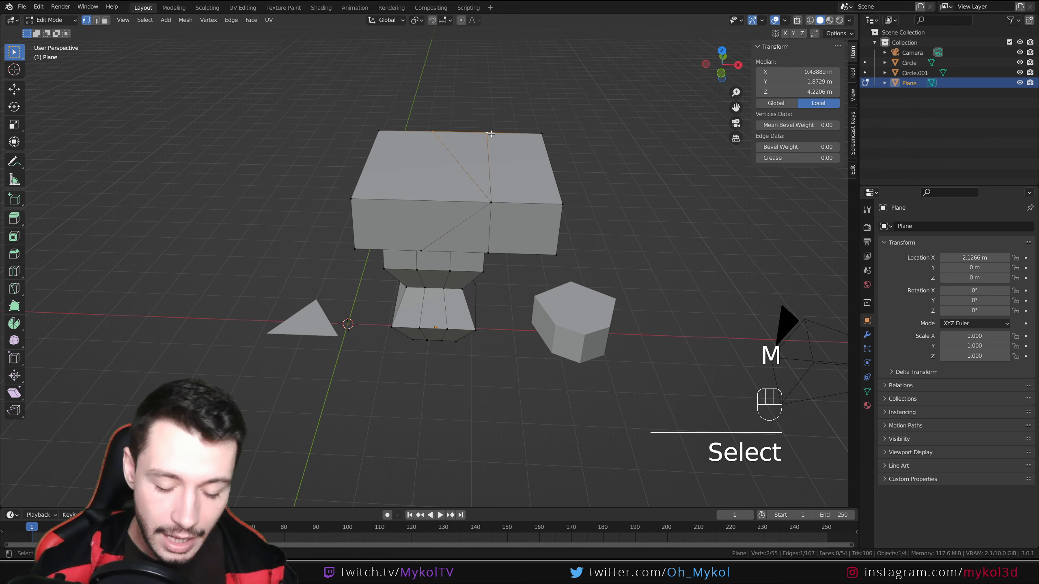
pyautogui.press('m')
pyautogui.click(491, 133)
pyautogui.moveTo(492, 133); pyautogui.dragTo(502, 164, button='middle')
pyautogui.press('Tab')
pyautogui.scroll(-2, 502, 164)
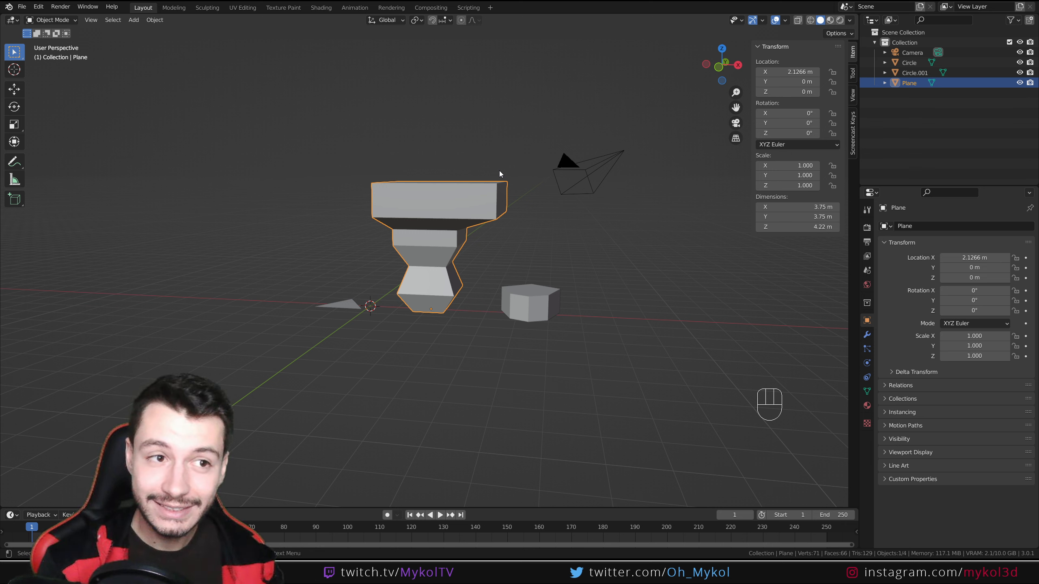
# - Resume editing the stacked shape in Edit Mode and switch to edge selection
pyautogui.press('Tab')
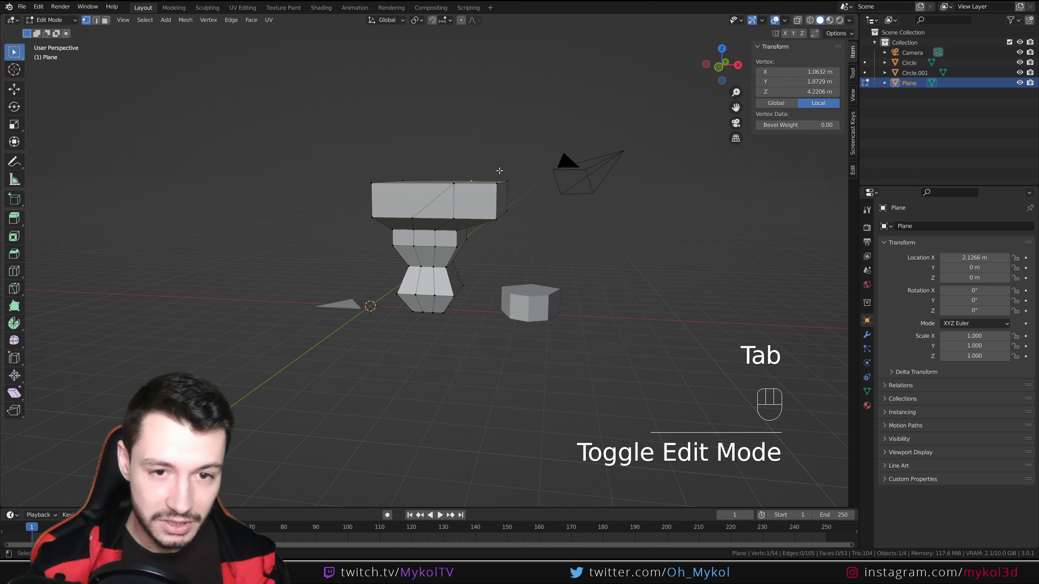
pyautogui.scroll(2, 426, 220)
pyautogui.keyDown('shift'); pyautogui.moveTo(426, 220); pyautogui.dragTo(430, 251, button='middle'); pyautogui.keyUp('shift')
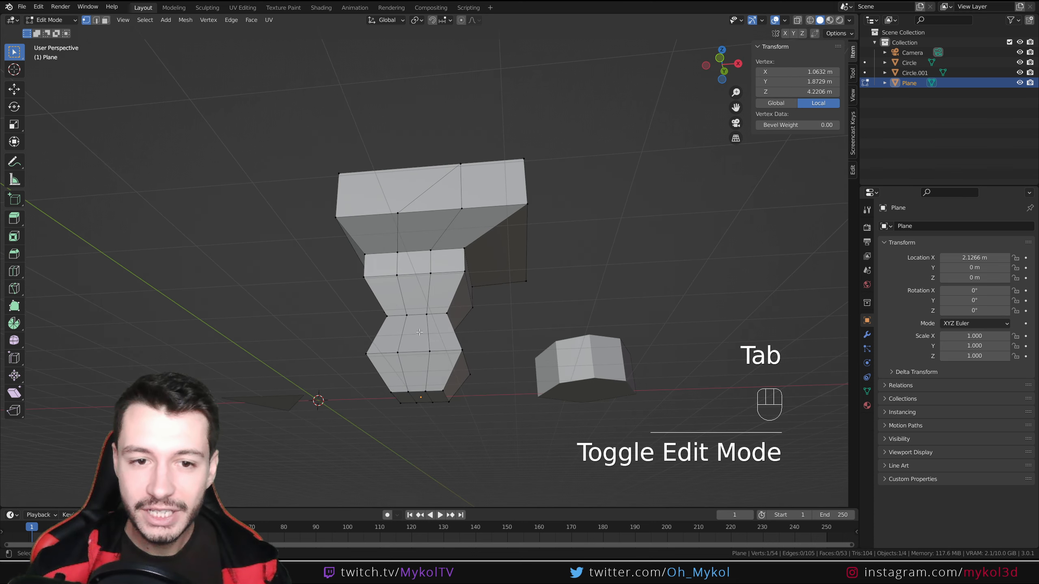
pyautogui.moveTo(448, 207); pyautogui.dragTo(431, 243, button='middle')
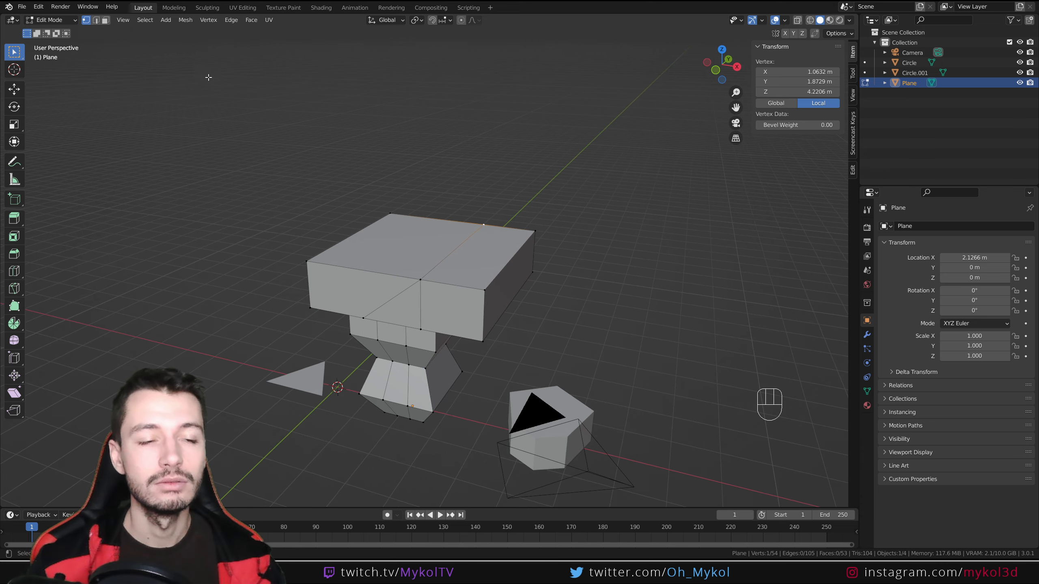
pyautogui.click(98, 23)
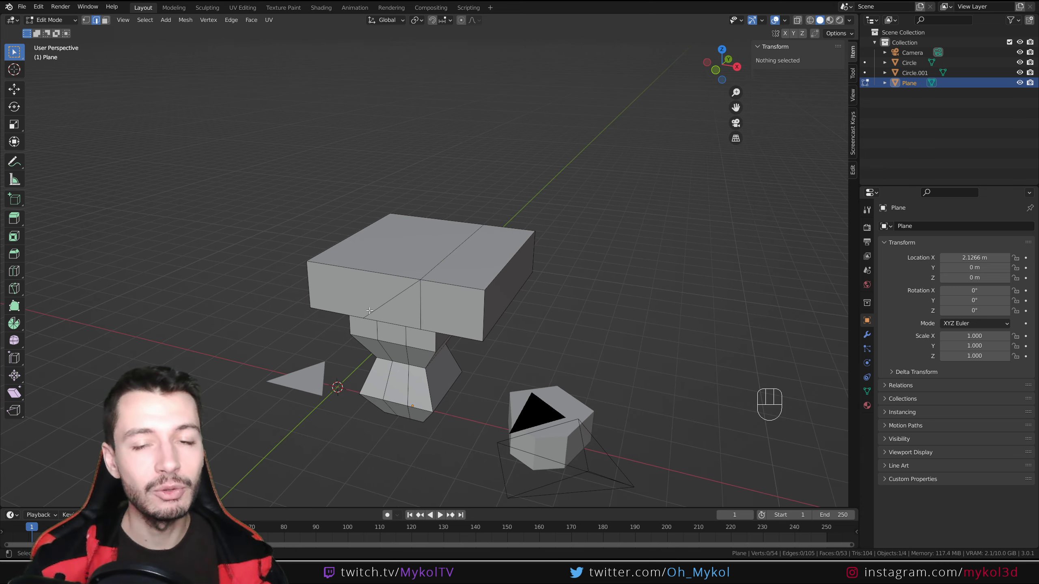
# - Try a vertical loop cut through the middle strip below the merged triangle and undo it
pyautogui.moveTo(401, 355); pyautogui.dragTo(441, 344, button='middle')
pyautogui.hotkey('ctrl', 'r')
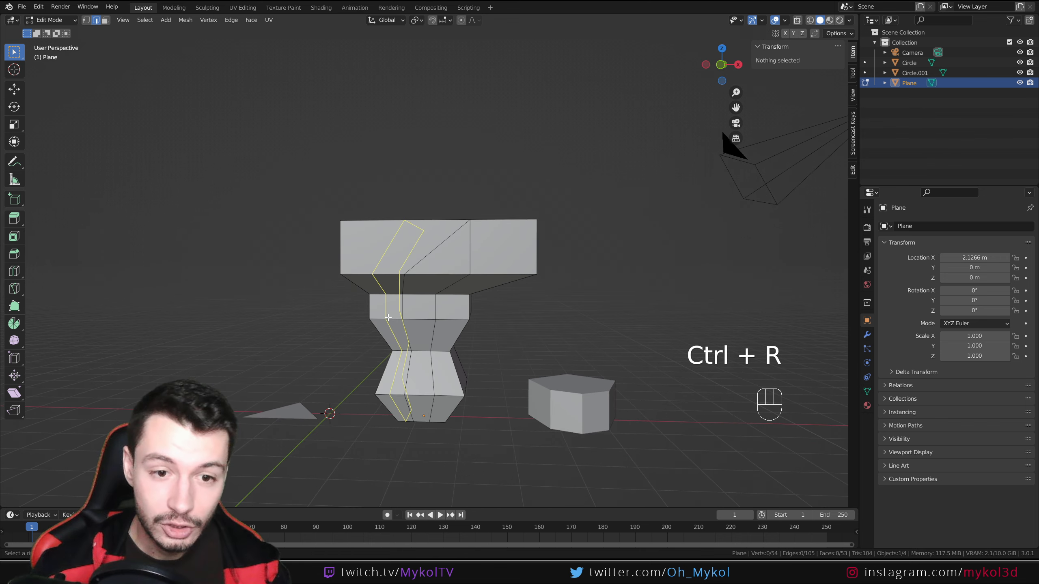
pyautogui.hotkey('ctrl', 'r')
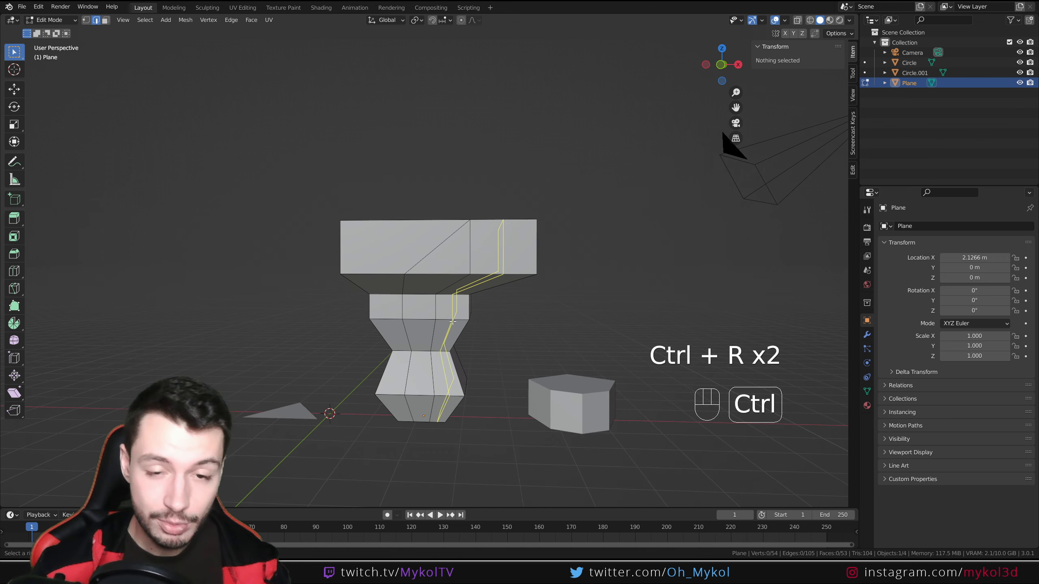
pyautogui.hotkey('ctrl', 'r')
pyautogui.click(421, 321)
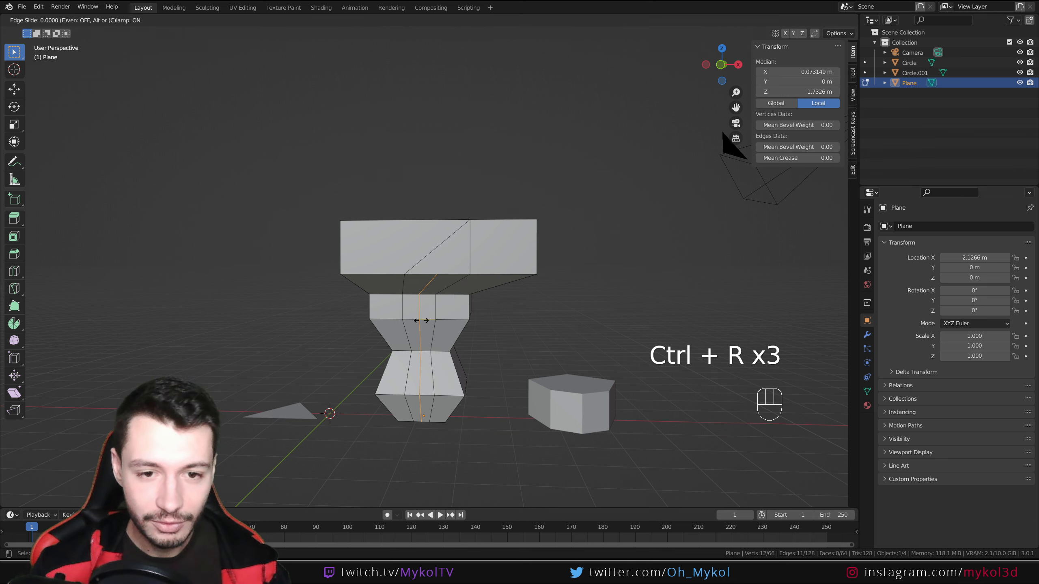
pyautogui.rightClick(440, 280)
pyautogui.moveTo(441, 271); pyautogui.dragTo(408, 288, button='middle')
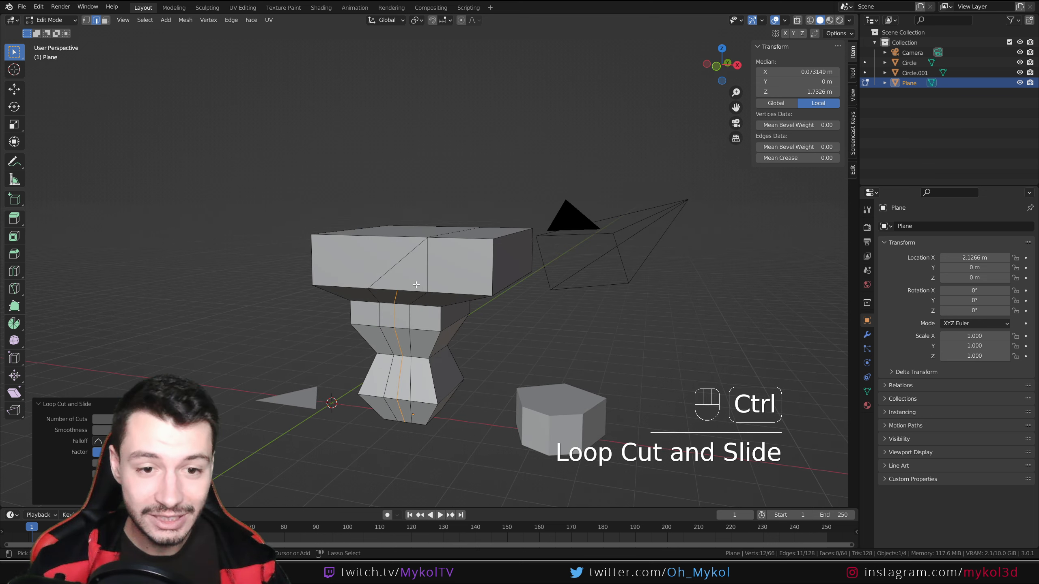
pyautogui.hotkey('ctrl', 'z')
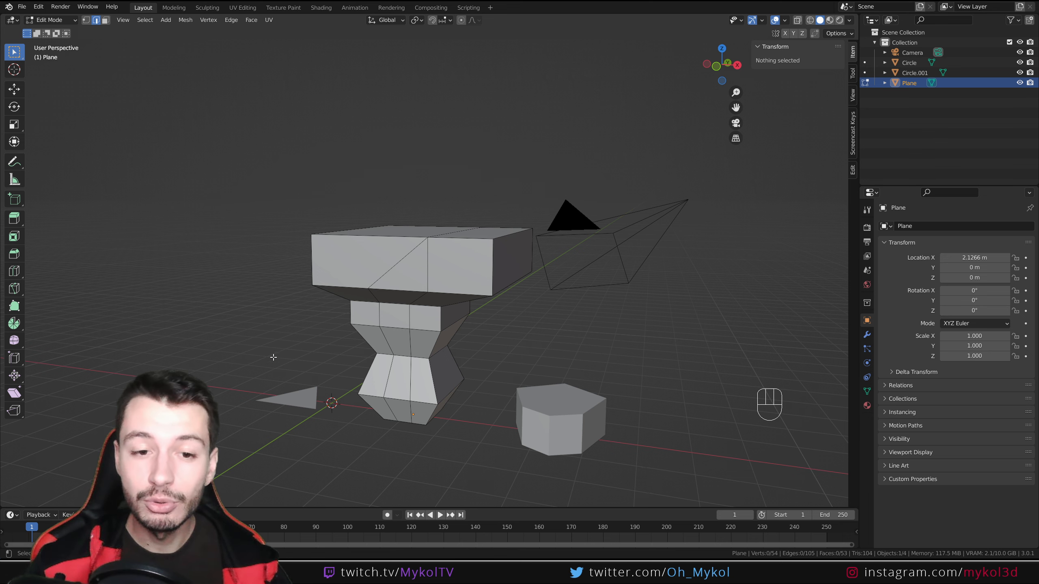
# - Add a centred loop cut along the strip of faces left of the diagonal edge
pyautogui.moveTo(352, 386); pyautogui.dragTo(407, 321, button='middle')
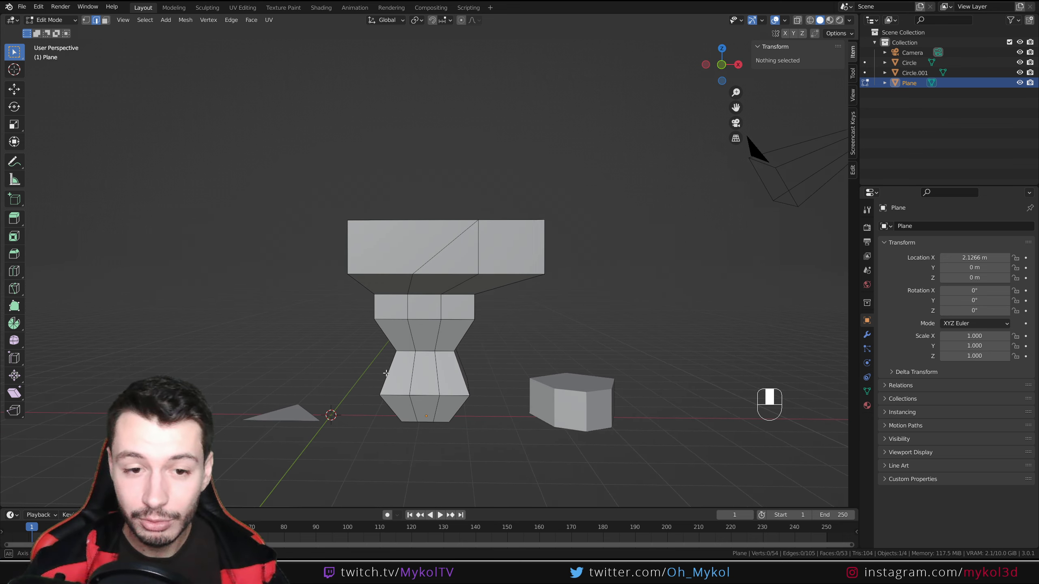
pyautogui.hotkey('ctrl', 'r')
pyautogui.click(407, 321)
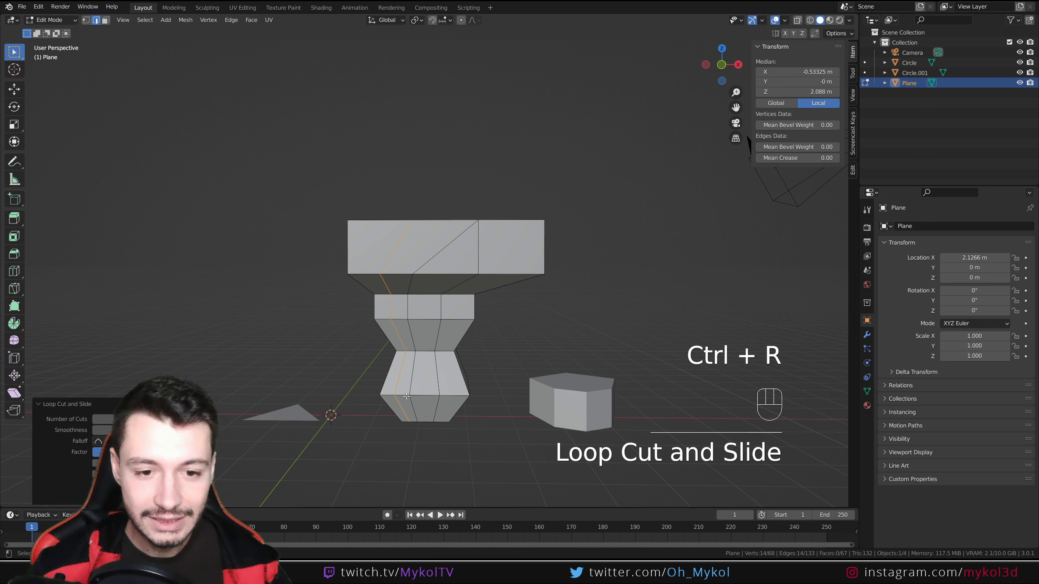
pyautogui.click(484, 412)
# - Loop-select the left corner edges and the new slanted cut to compare how the edge loops run
pyautogui.keyDown('alt'); pyautogui.click(394, 398); pyautogui.keyUp('alt')
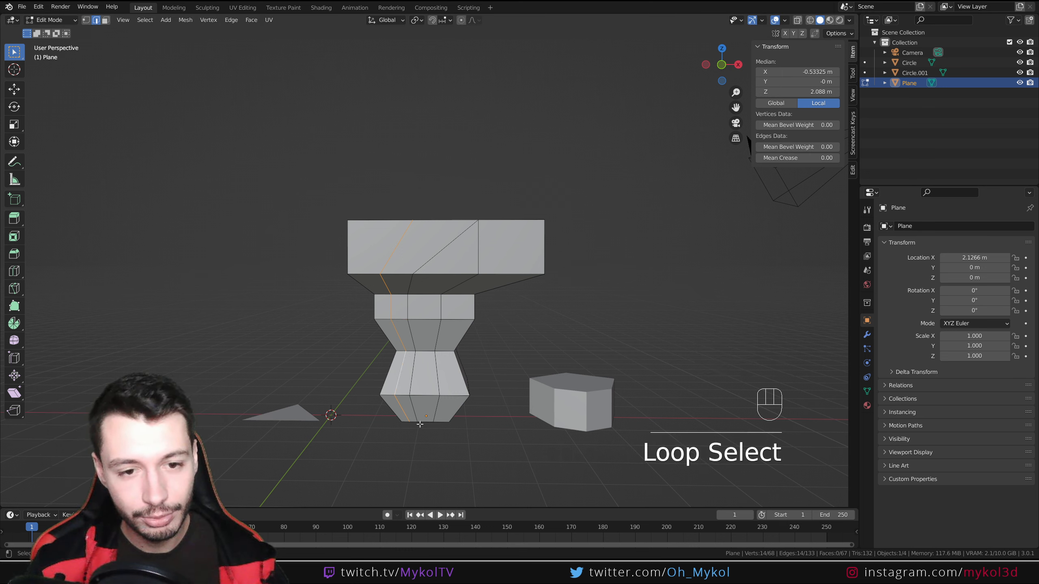
pyautogui.keyDown('alt'); pyautogui.click(351, 304); pyautogui.keyUp('alt')
pyautogui.moveTo(351, 304); pyautogui.dragTo(432, 280, button='middle')
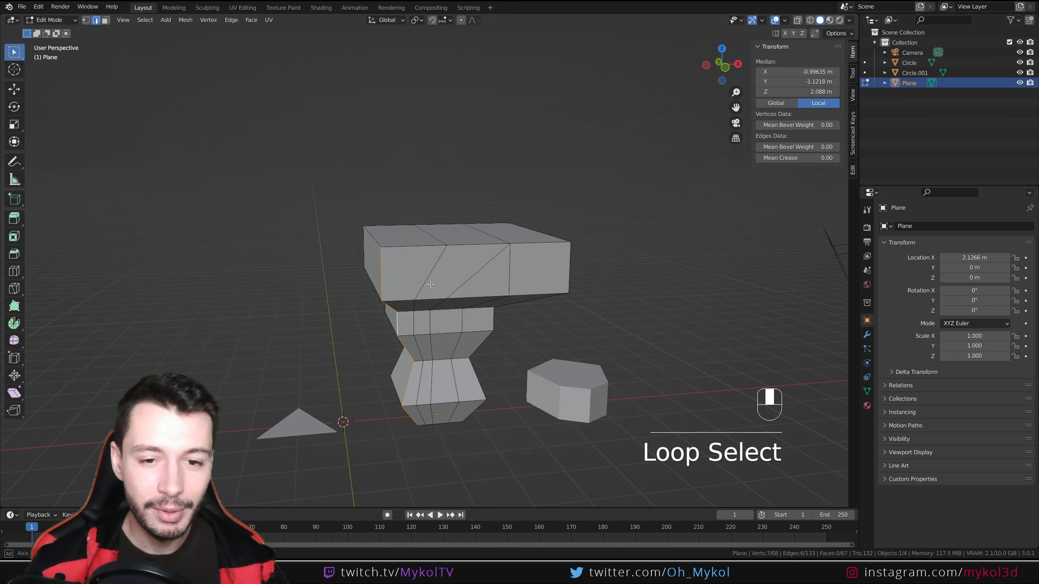
pyautogui.keyDown('alt'); pyautogui.click(430, 274); pyautogui.keyUp('alt')
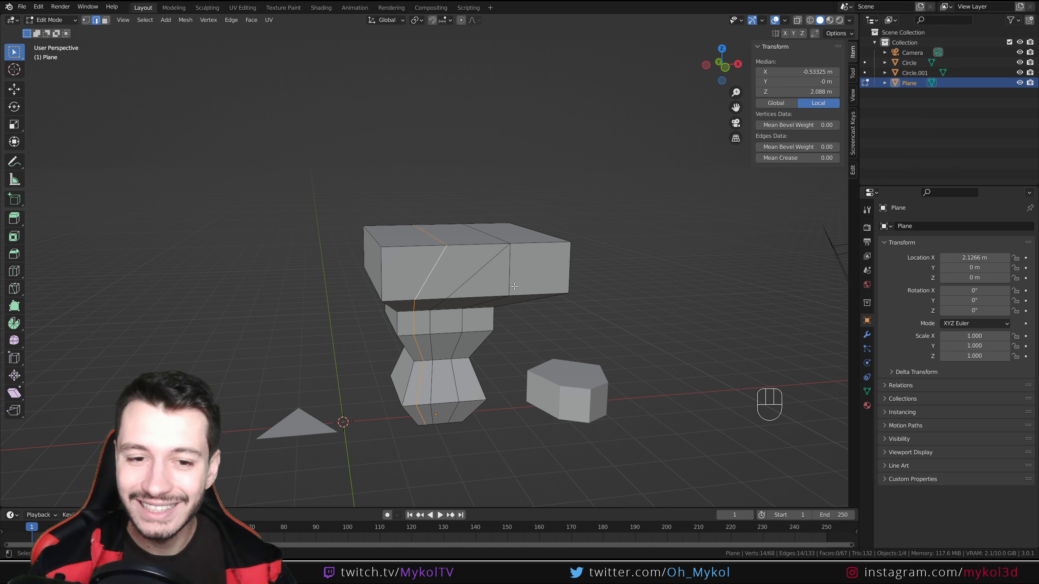
pyautogui.moveTo(514, 286); pyautogui.dragTo(421, 349, button='middle')
pyautogui.moveTo(314, 366); pyautogui.dragTo(369, 259, button='middle')
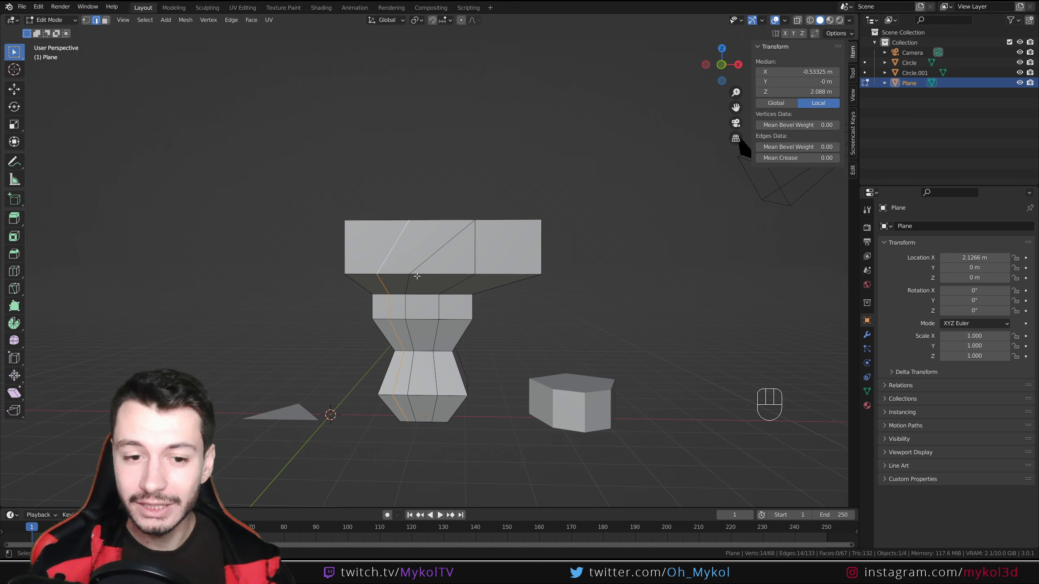
# - Loop-select the horizontal edges at several heights and the block's front upper edge to check where each loop stops
pyautogui.keyDown('alt'); pyautogui.click(428, 394); pyautogui.keyUp('alt')
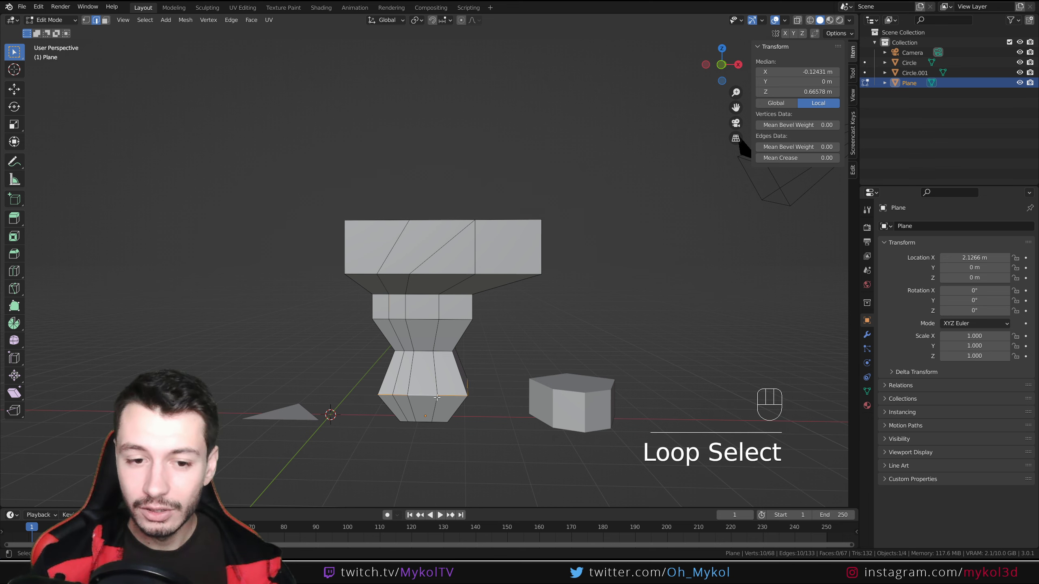
pyautogui.moveTo(428, 395); pyautogui.dragTo(436, 348, button='middle')
pyautogui.keyDown('alt'); pyautogui.click(406, 345); pyautogui.keyUp('alt')
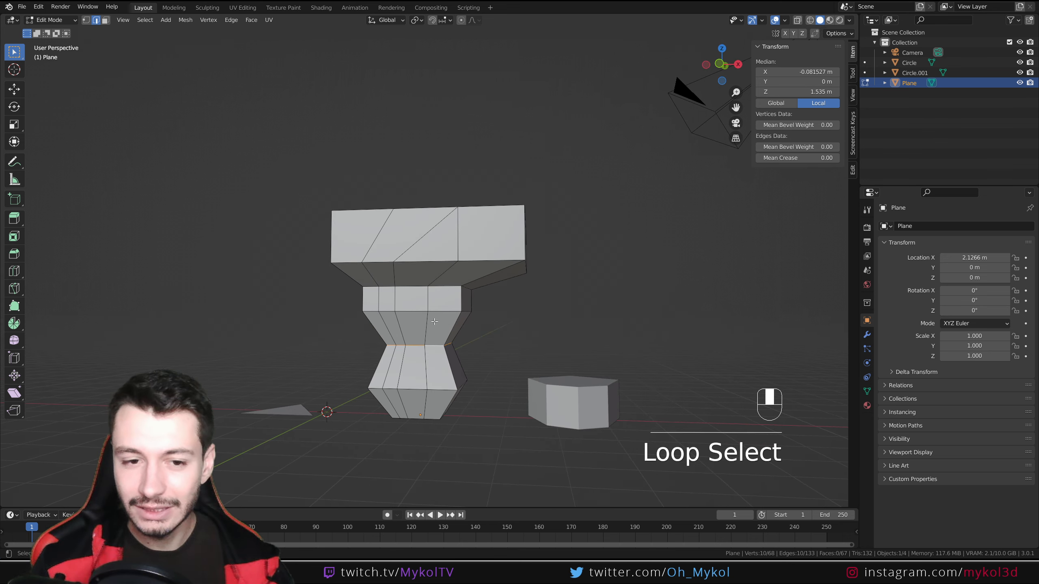
pyautogui.keyDown('alt'); pyautogui.click(438, 262); pyautogui.keyUp('alt')
pyautogui.moveTo(466, 283)
pyautogui.mouseDown(button='middle')
pyautogui.moveTo(445, 293)
pyautogui.moveTo(456, 297)
pyautogui.mouseUp(button='middle')
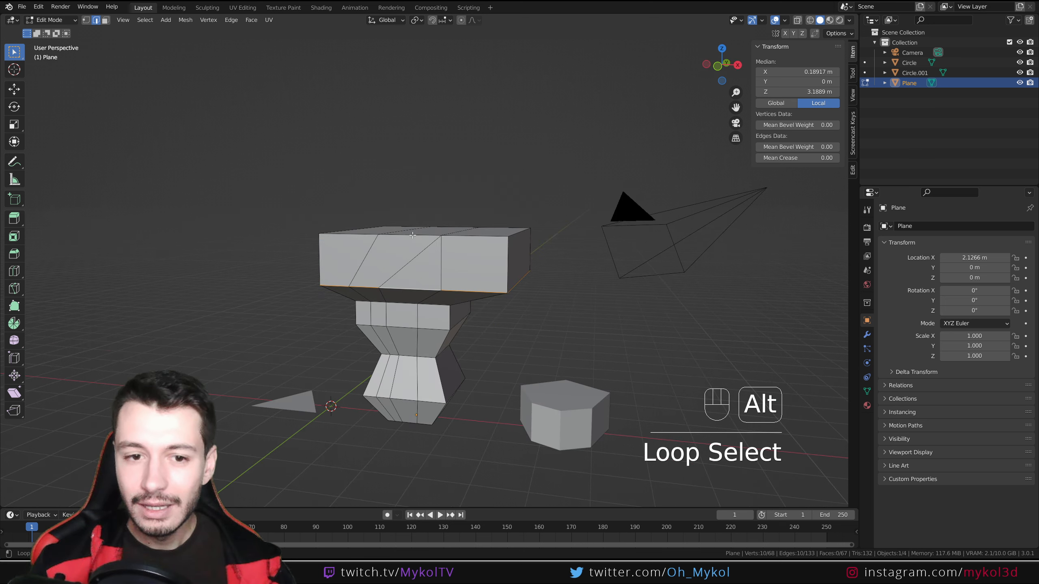
pyautogui.keyDown('alt'); pyautogui.click(419, 236); pyautogui.keyUp('alt')
pyautogui.moveTo(420, 236); pyautogui.dragTo(470, 283, button='middle')
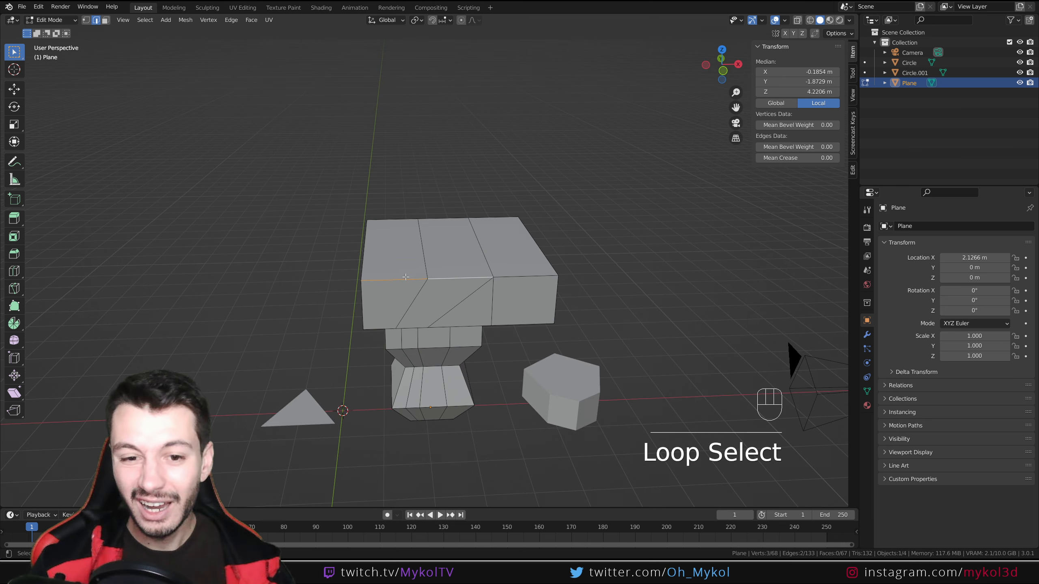
pyautogui.moveTo(386, 270); pyautogui.dragTo(402, 286, button='middle')
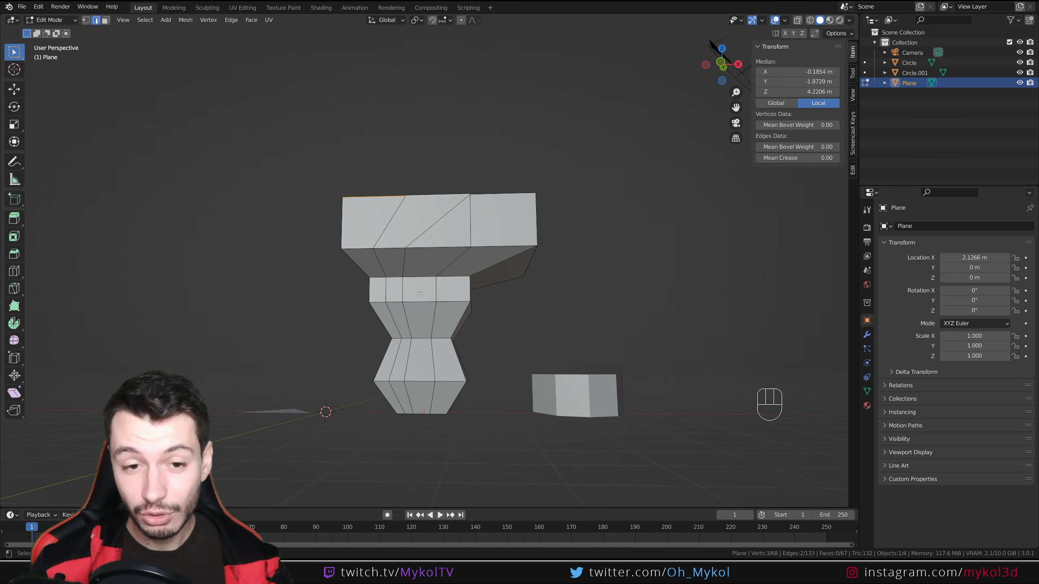
# - Loop-select the vertical loop that runs into the block's diagonal edge and inspect its path
pyautogui.keyDown('alt'); pyautogui.click(406, 289); pyautogui.keyUp('alt')
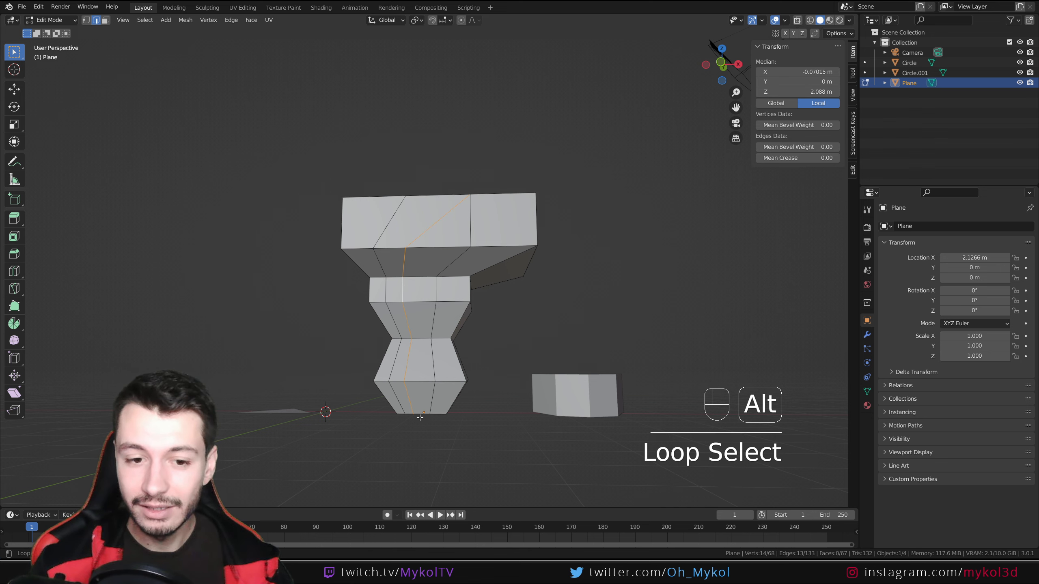
pyautogui.moveTo(420, 418); pyautogui.dragTo(445, 292, button='middle')
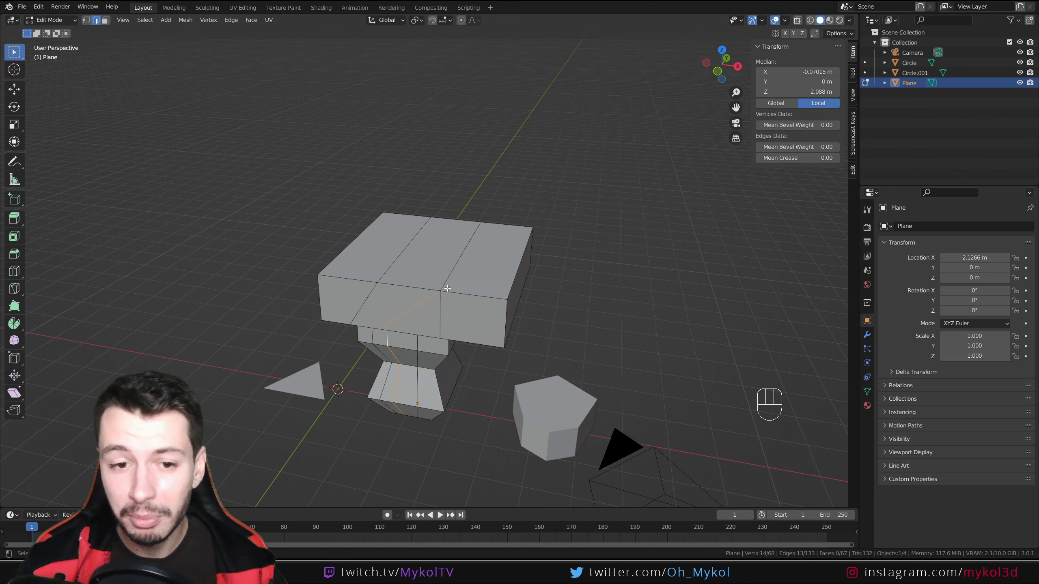
pyautogui.moveTo(488, 204); pyautogui.dragTo(533, 242, button='middle')
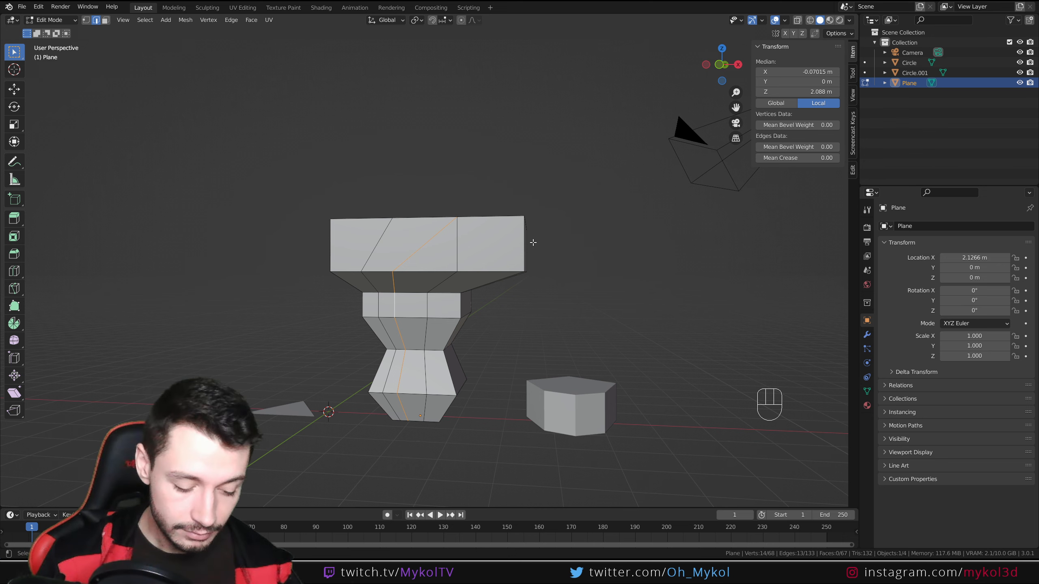
# - Duplicate the stacked shape in Object Mode and place the copy about 7.3 m away along negative Y
pyautogui.press('Tab')
pyautogui.scroll(-8, 533, 243)
pyautogui.moveTo(533, 246); pyautogui.dragTo(542, 335, button='middle')
pyautogui.hotkey('shift', 'd')
pyautogui.press('y')
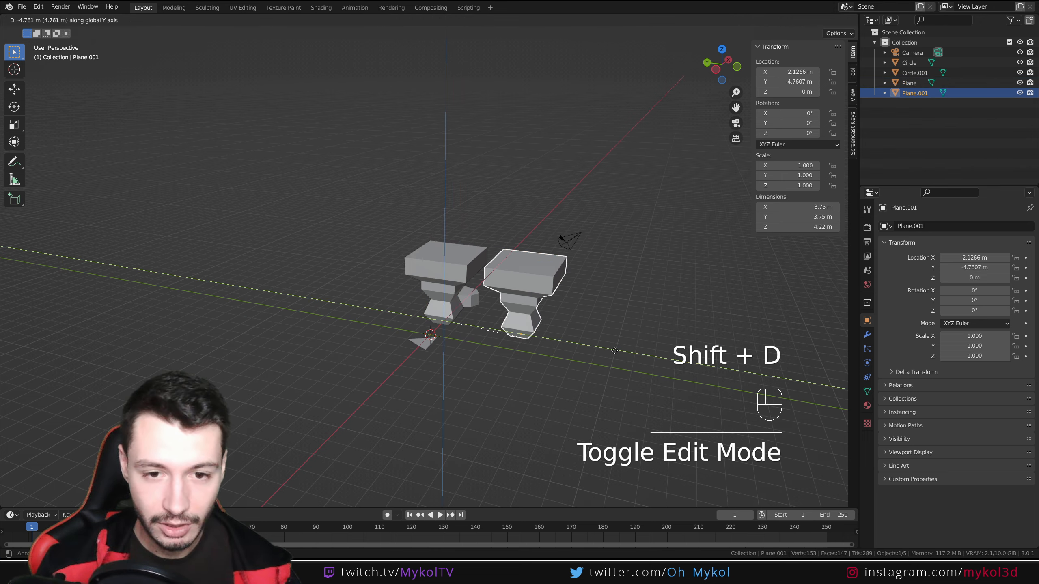
pyautogui.click(651, 362)
pyautogui.moveTo(651, 362); pyautogui.dragTo(432, 332, button='middle')
pyautogui.scroll(7, 467, 359)
pyautogui.scroll(-5, 467, 359)
pyautogui.moveTo(228, 312); pyautogui.dragTo(314, 334, button='middle')
# - Dissolve the diagonal edges on the front and rear faces of the duplicate's top block
pyautogui.press('Tab')
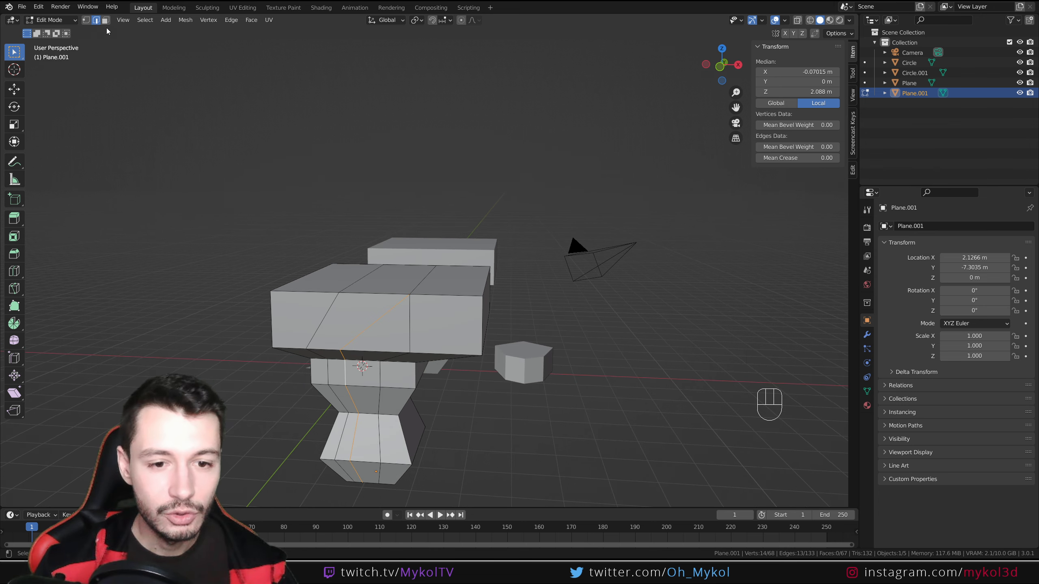
pyautogui.click(370, 330)
pyautogui.moveTo(369, 329); pyautogui.dragTo(265, 341, button='middle')
pyautogui.keyDown('shift'); pyautogui.click(273, 244); pyautogui.keyUp('shift')
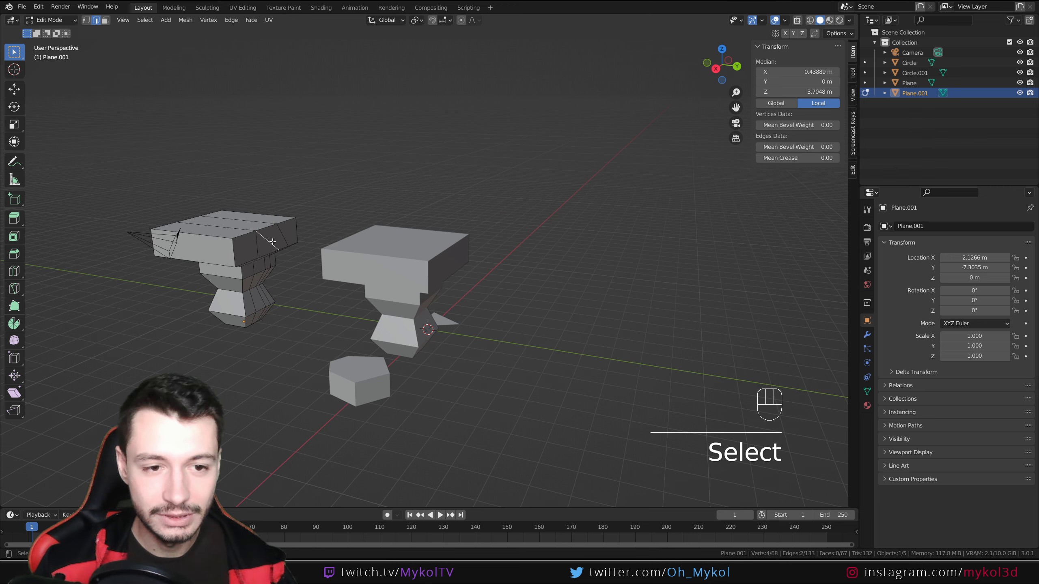
pyautogui.keyDown('shift'); pyautogui.moveTo(261, 249); pyautogui.dragTo(375, 286, button='middle'); pyautogui.keyUp('shift')
pyautogui.press('x')
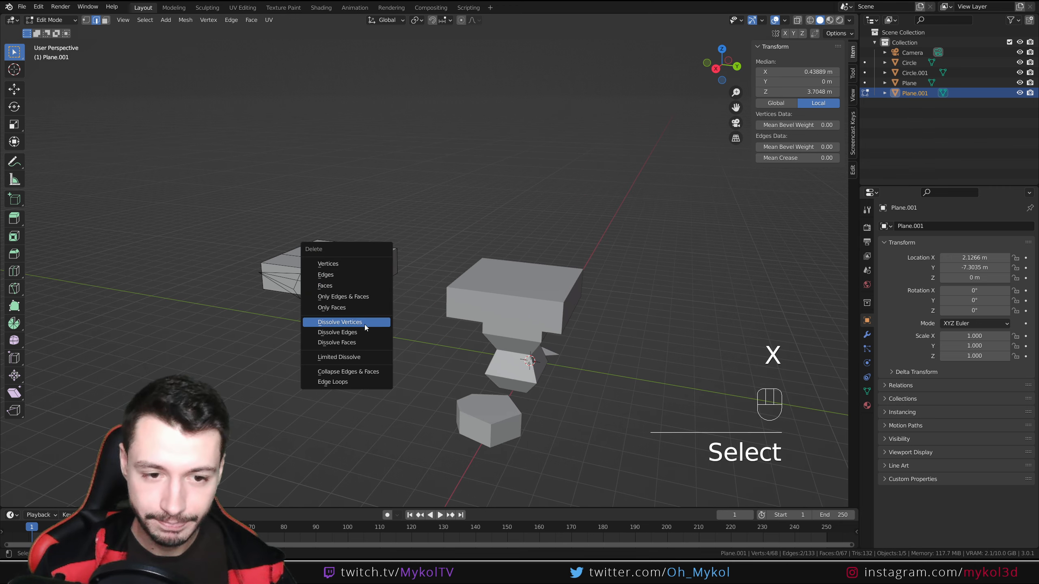
pyautogui.click(337, 332)
pyautogui.moveTo(337, 332); pyautogui.dragTo(515, 306, button='middle')
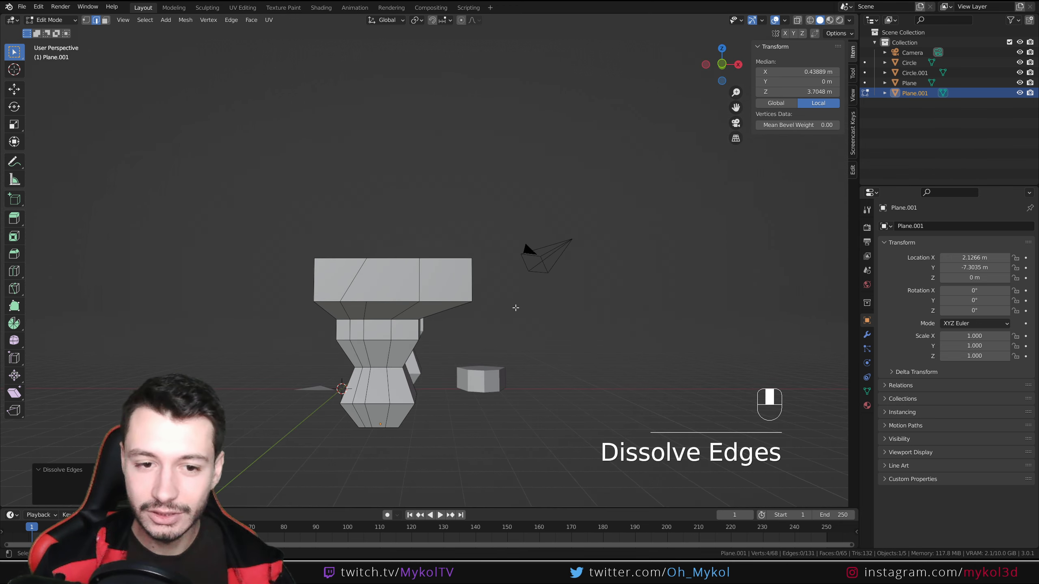
pyautogui.scroll(3, 515, 306)
pyautogui.moveTo(350, 308); pyautogui.dragTo(376, 306, button='middle')
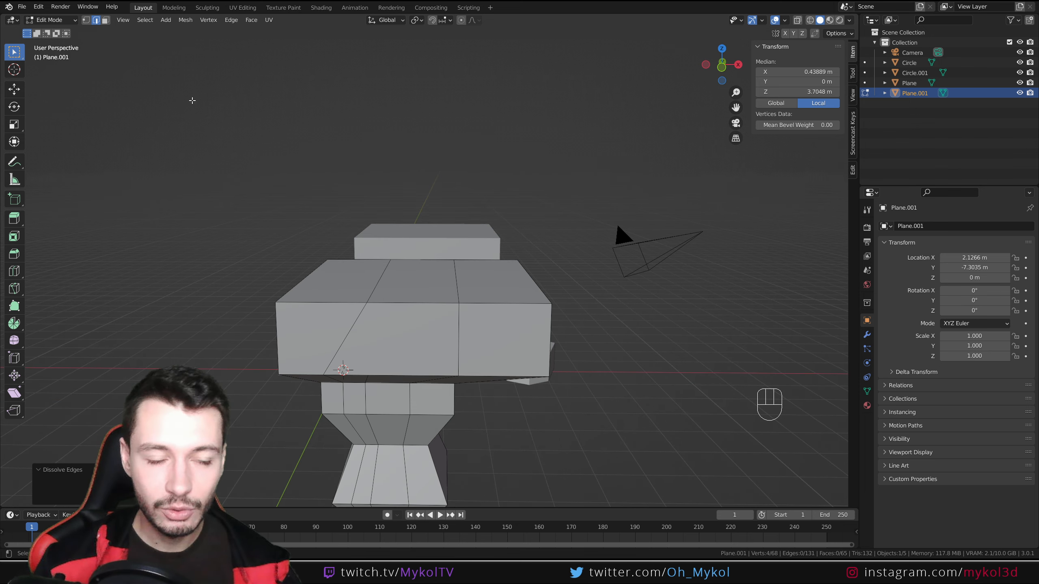
# - Subdivide the front and rear edges of the middle strip on top of the duplicate's block once
pyautogui.moveTo(358, 385); pyautogui.dragTo(362, 364, button='middle')
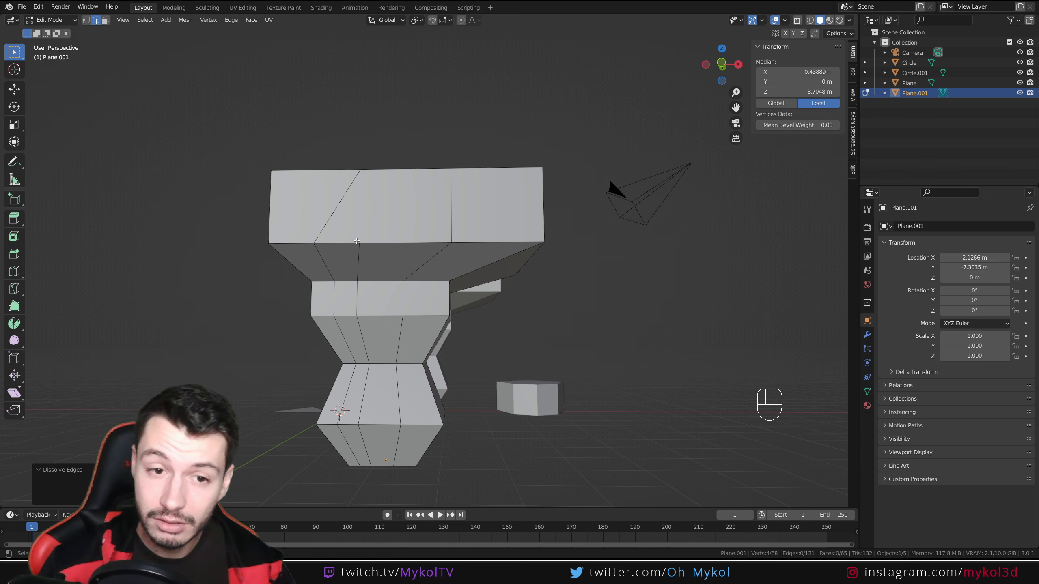
pyautogui.moveTo(359, 240); pyautogui.dragTo(233, 266, button='middle')
pyautogui.moveTo(352, 264); pyautogui.dragTo(500, 269, button='middle')
pyautogui.click(389, 359)
pyautogui.keyDown('shift'); pyautogui.click(422, 277); pyautogui.keyUp('shift')
pyautogui.rightClick(422, 278)
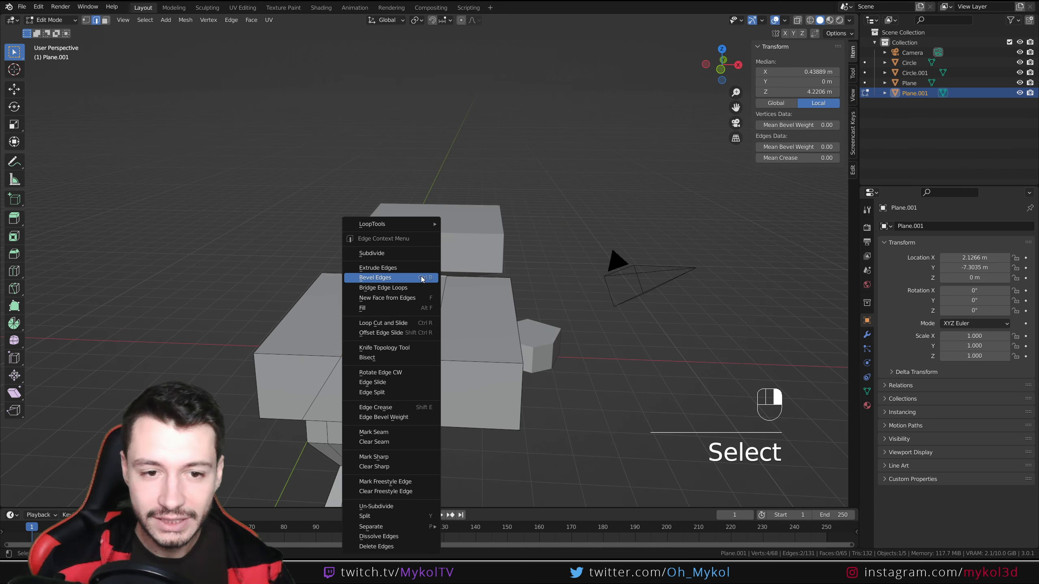
pyautogui.click(388, 253)
pyautogui.moveTo(388, 253); pyautogui.dragTo(414, 296, button='middle')
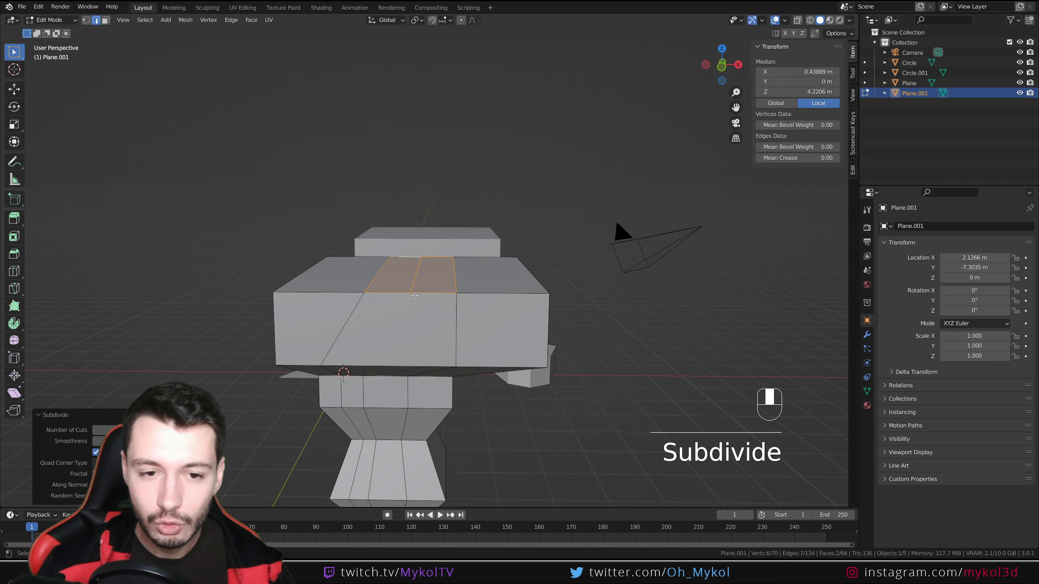
# - Connect the new midpoint vertex on the front upper edge to the unconnected vertex on the block's front lower edge
pyautogui.click(86, 19)
pyautogui.click(364, 368)
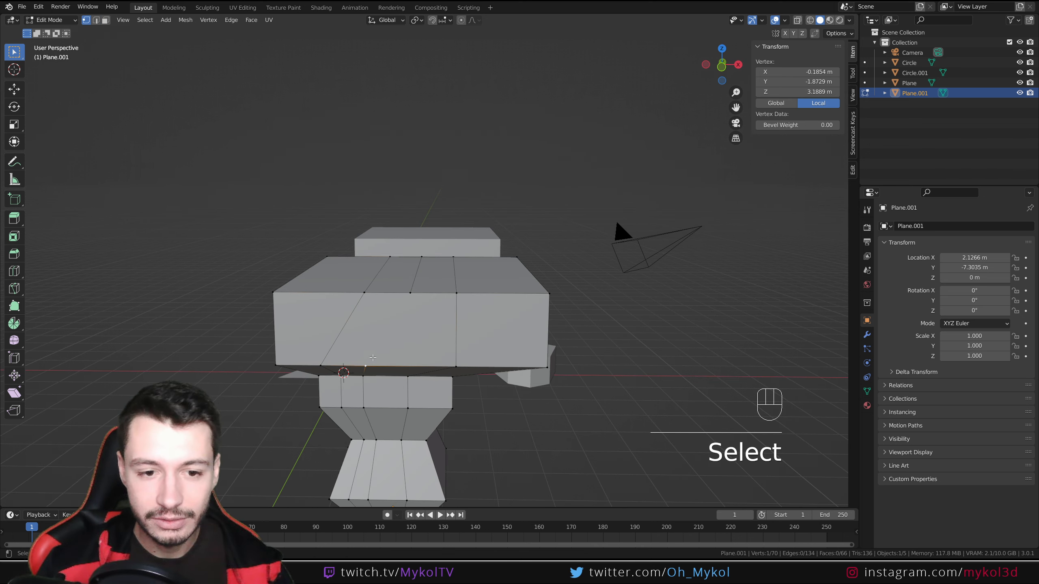
pyautogui.keyDown('shift'); pyautogui.click(412, 293); pyautogui.keyUp('shift')
pyautogui.press('j')
# - Join the matching midpoint and lower-edge vertices on the block's rear face with a Vertex Connect Path cut
pyautogui.moveTo(412, 295); pyautogui.dragTo(371, 336, button='middle')
pyautogui.click(298, 450)
pyautogui.keyDown('shift'); pyautogui.click(350, 286); pyautogui.keyUp('shift')
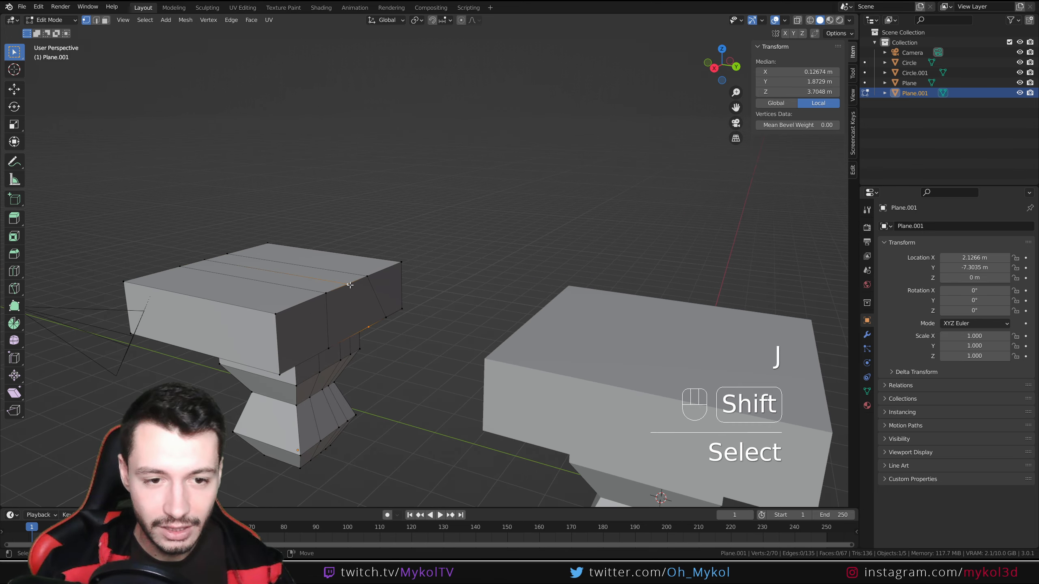
pyautogui.press('f')
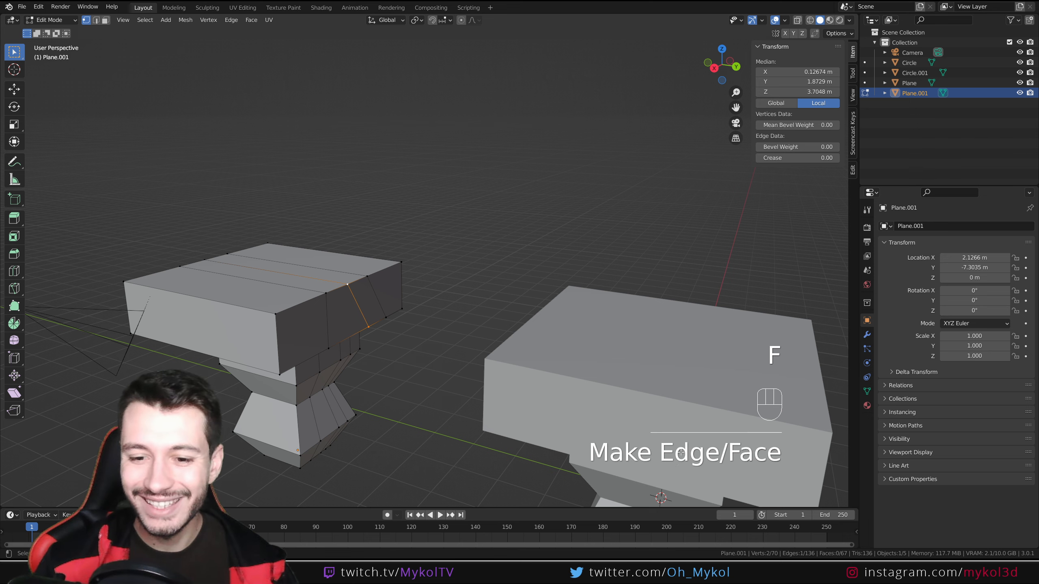
pyautogui.hotkey('ctrl', 'z')
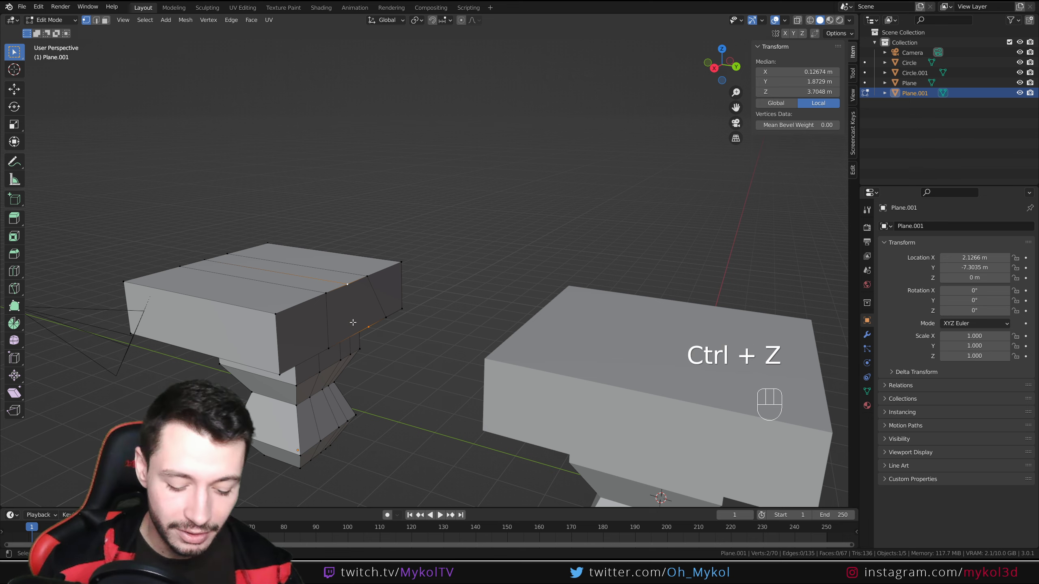
pyautogui.press('j')
pyautogui.moveTo(353, 323); pyautogui.dragTo(351, 250, button='middle')
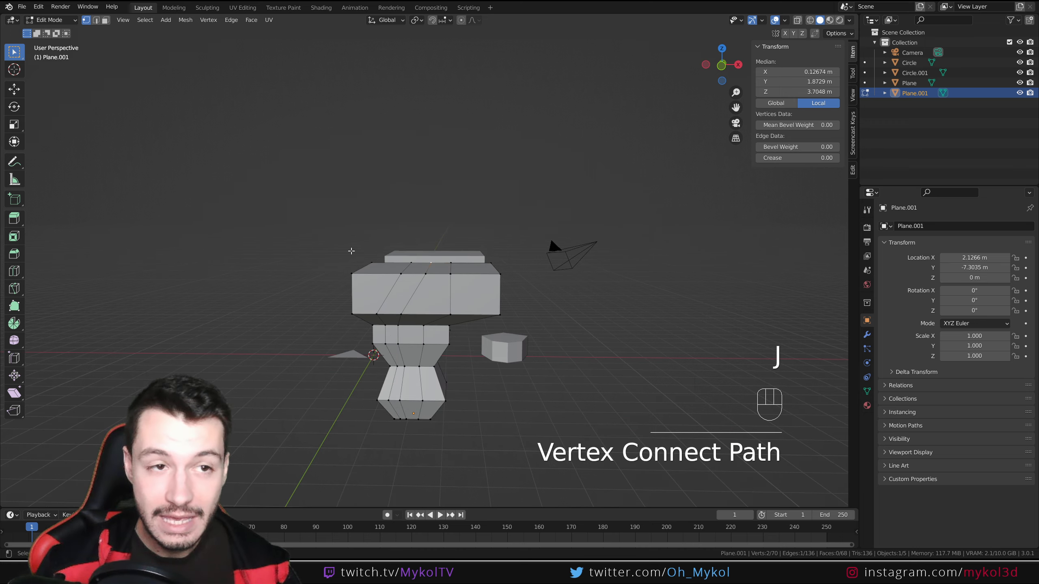
# - Loop-select the edge loop through the newly connected diagonal to check its path around the duplicate
pyautogui.click(96, 20)
pyautogui.keyDown('alt'); pyautogui.click(413, 294); pyautogui.keyUp('alt')
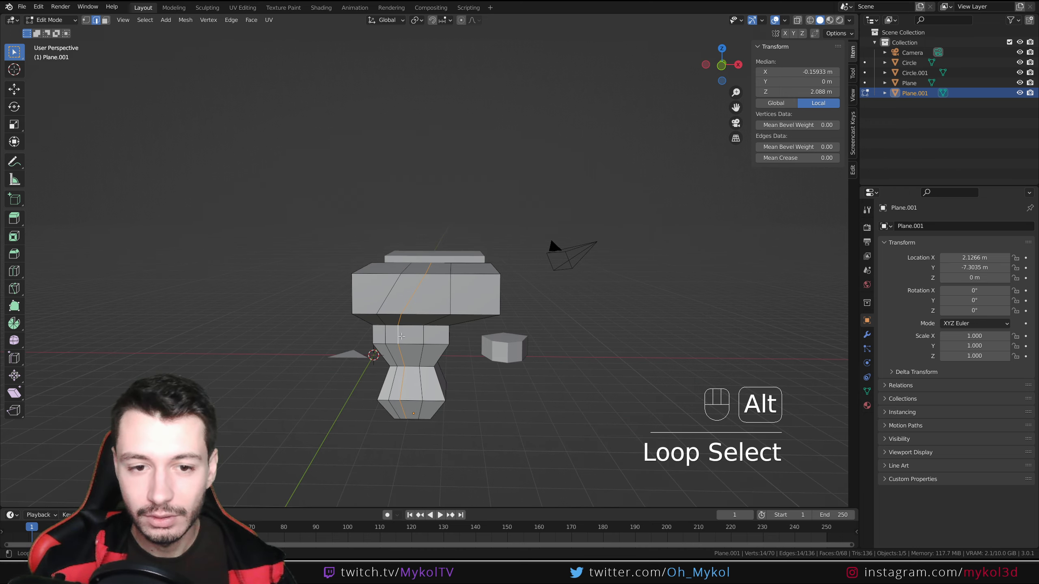
pyautogui.moveTo(446, 344)
pyautogui.mouseDown(button='middle')
pyautogui.moveTo(427, 384)
pyautogui.moveTo(468, 346)
pyautogui.moveTo(457, 341)
pyautogui.mouseUp(button='middle')
# - Add a level 3 subdivision to the duplicate in Object Mode and shade it smooth
pyautogui.press('Tab')
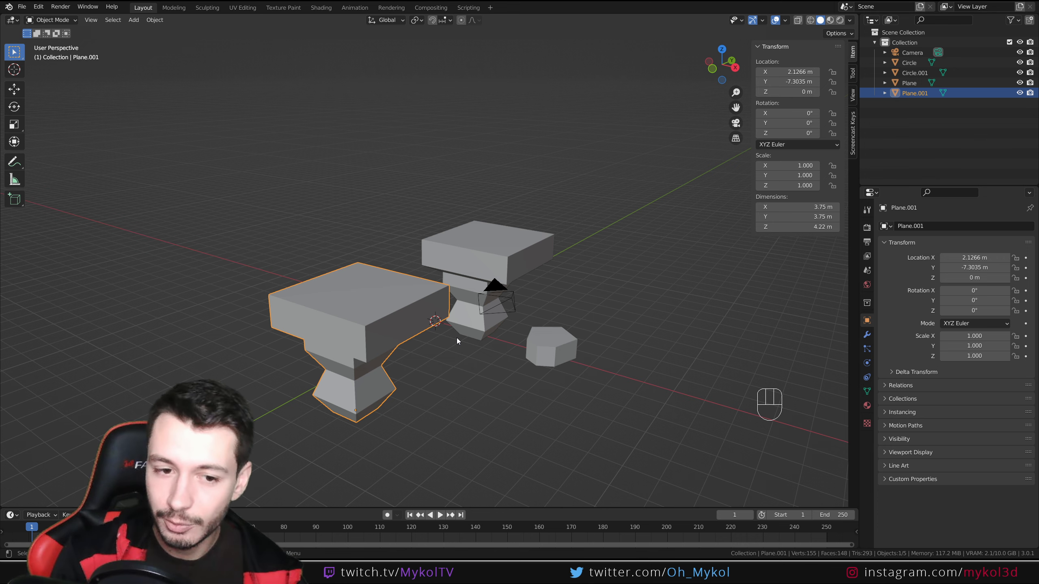
pyautogui.moveTo(457, 338)
pyautogui.mouseDown(button='middle')
pyautogui.moveTo(440, 334)
pyautogui.moveTo(450, 338)
pyautogui.mouseUp(button='middle')
pyautogui.hotkey('ctrl', '3')
pyautogui.rightClick(395, 315)
pyautogui.click(394, 313)
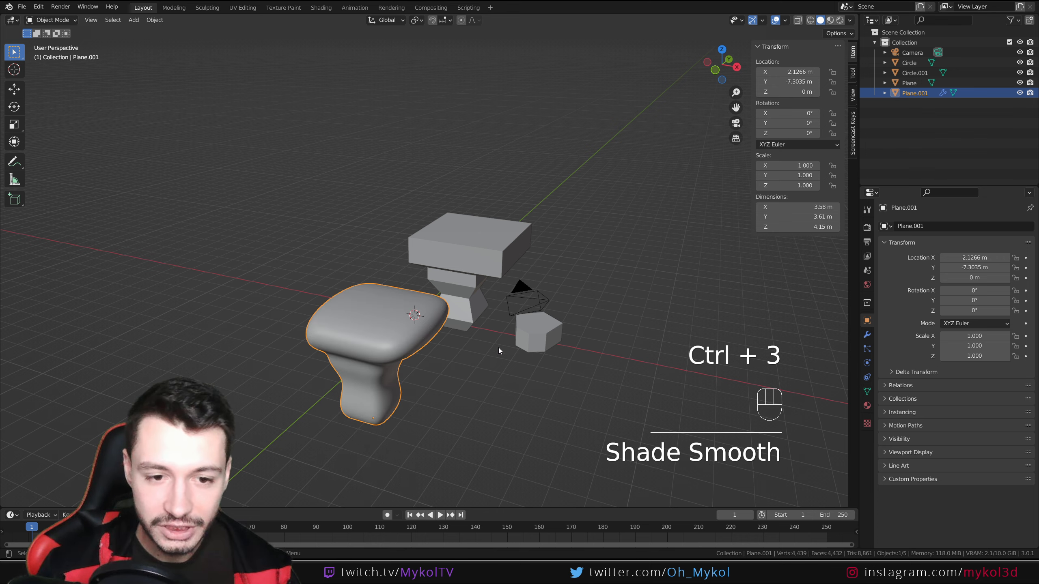
# - Apply a level 3 subdivision and smooth shading to the original stacked shape
pyautogui.click(504, 249)
pyautogui.hotkey('ctrl', '3')
pyautogui.rightClick(504, 249)
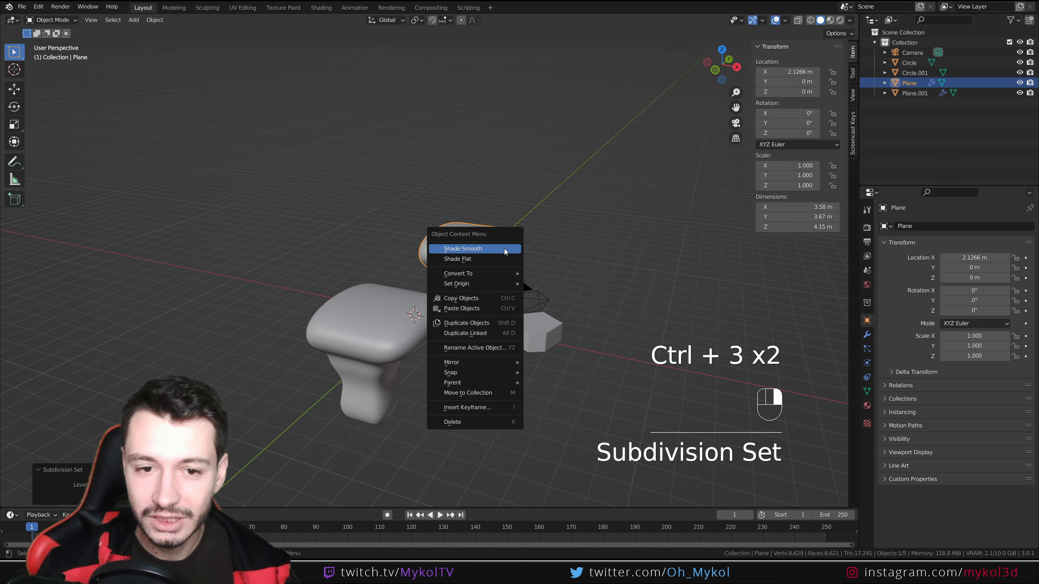
pyautogui.click(506, 249)
# - Compare the surfaces of the two smoothed shapes from several angles, especially around their top blocks
pyautogui.moveTo(508, 355); pyautogui.dragTo(561, 367, button='middle')
pyautogui.keyDown('shift'); pyautogui.click(375, 335); pyautogui.keyUp('shift')
pyautogui.scroll(4, 472, 372)
pyautogui.scroll(-3, 472, 373)
pyautogui.scroll(4, 382, 307)
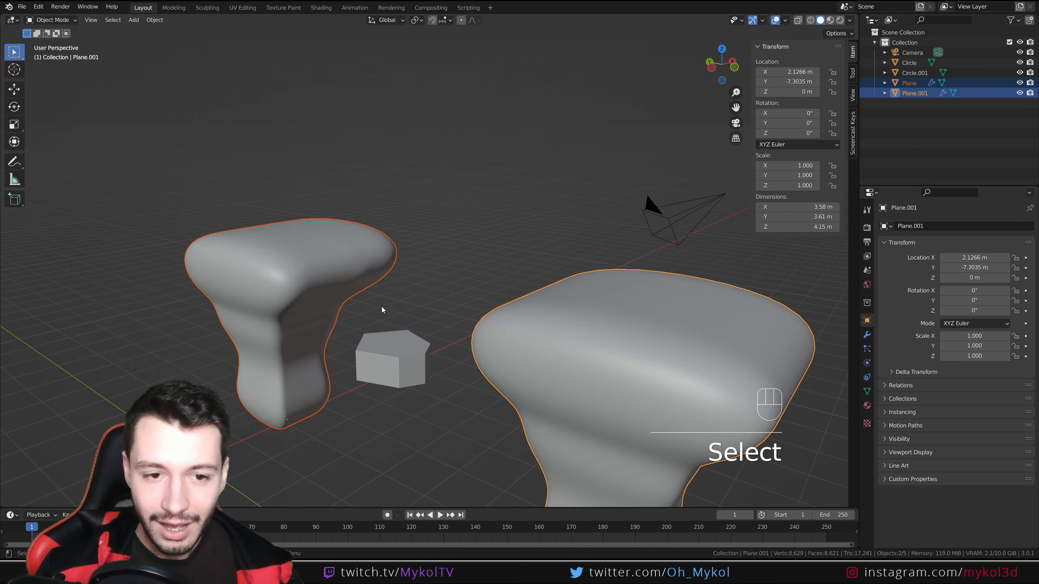
pyautogui.scroll(-3, 416, 307)
pyautogui.moveTo(417, 307); pyautogui.dragTo(506, 327, button='middle')
pyautogui.click(457, 292)
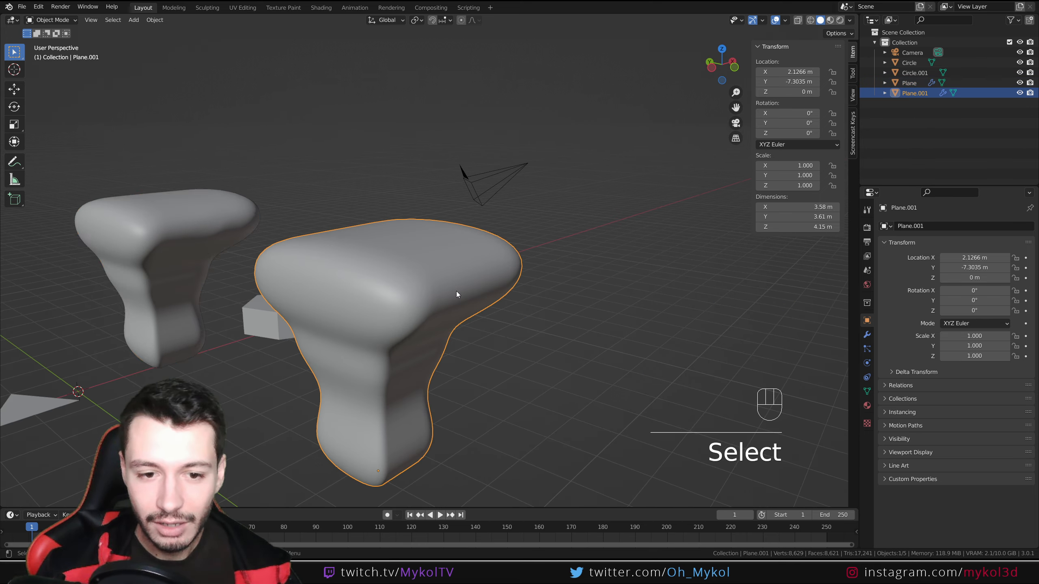
pyautogui.moveTo(457, 292)
pyautogui.mouseDown(button='middle')
pyautogui.moveTo(459, 302)
pyautogui.moveTo(440, 294)
pyautogui.moveTo(495, 308)
pyautogui.mouseUp(button='middle')
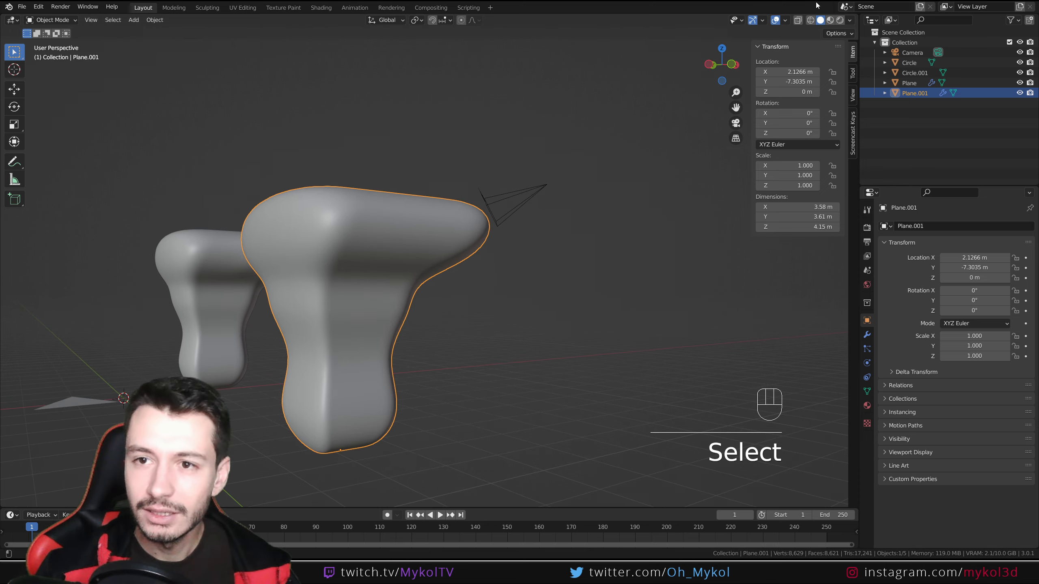
# - Switch the viewport lighting to MatCap and examine the reflections on both smoothed shapes
pyautogui.click(850, 20)
pyautogui.click(841, 67)
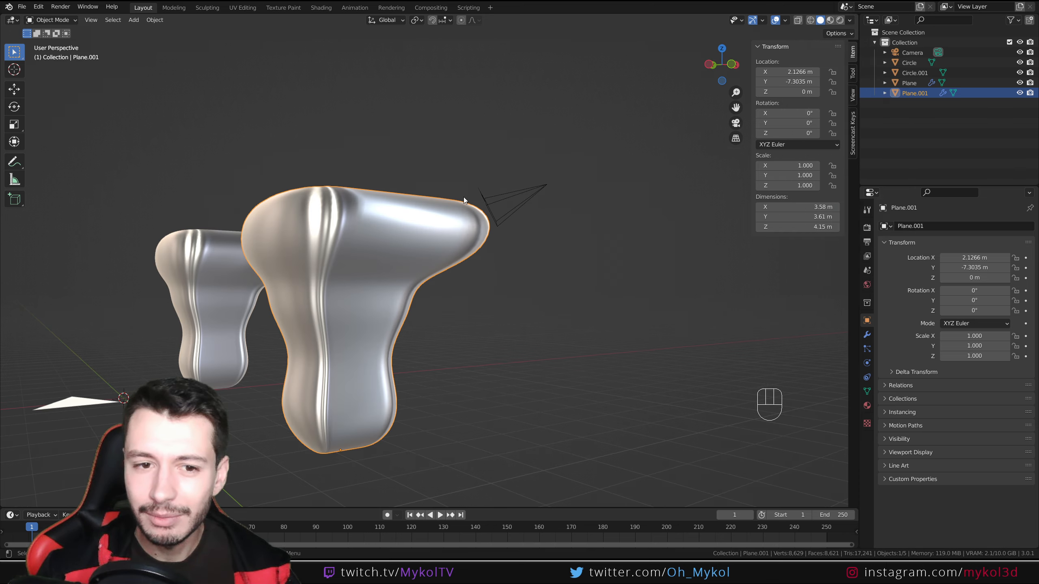
pyautogui.moveTo(463, 197)
pyautogui.mouseDown(button='middle')
pyautogui.moveTo(442, 239)
pyautogui.moveTo(442, 227)
pyautogui.moveTo(395, 246)
pyautogui.moveTo(407, 251)
pyautogui.moveTo(364, 254)
pyautogui.moveTo(438, 261)
pyautogui.moveTo(400, 293)
pyautogui.moveTo(429, 339)
pyautogui.mouseUp(button='middle')
pyautogui.scroll(-5, 439, 262)
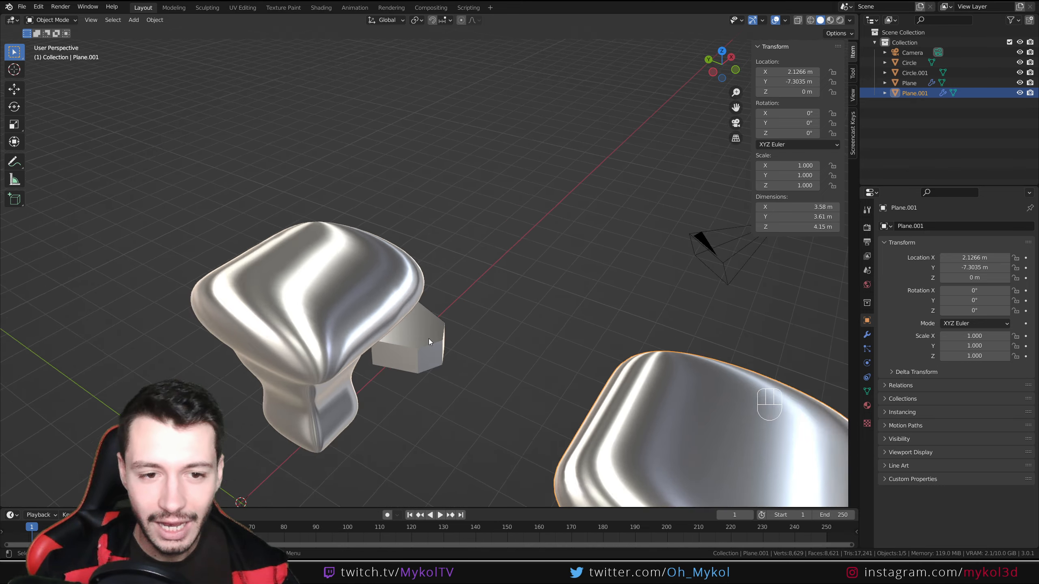
pyautogui.scroll(5, 429, 339)
pyautogui.moveTo(328, 362); pyautogui.dragTo(493, 243, button='middle')
pyautogui.scroll(-3, 450, 281)
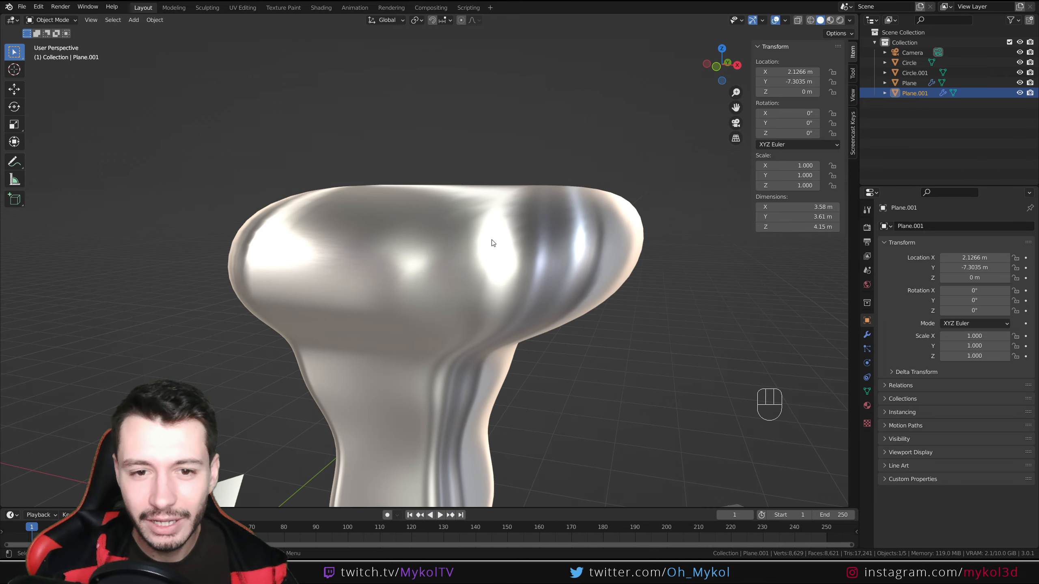
# - Try the striped metallic matcap, choose the vertical zebra-stripe one, and compare how the stripes flow over both shapes
pyautogui.click(851, 20)
pyautogui.click(834, 106)
pyautogui.click(815, 158)
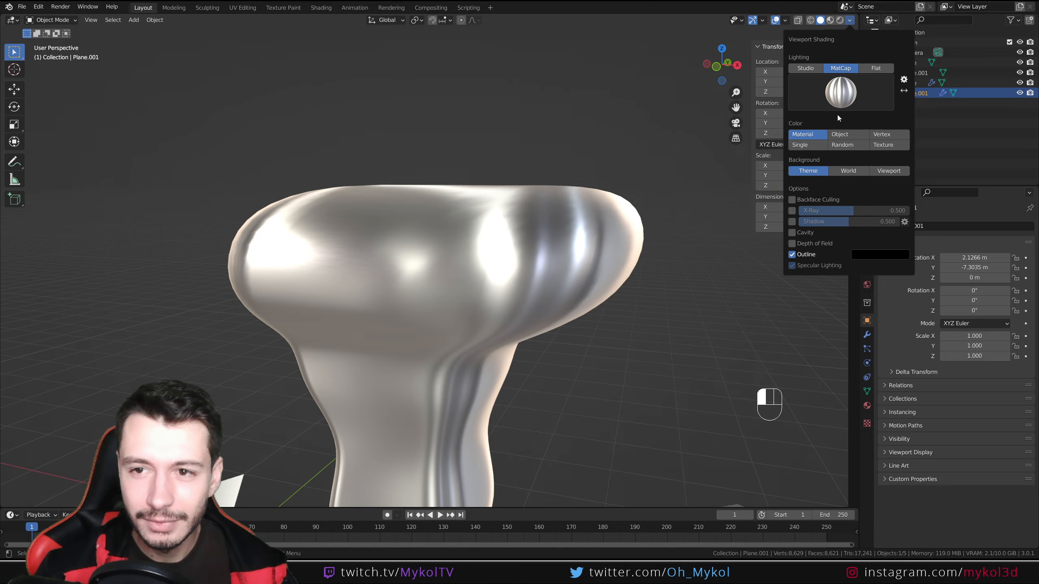
pyautogui.click(862, 97)
pyautogui.click(759, 190)
pyautogui.moveTo(745, 195); pyautogui.dragTo(531, 316, button='middle')
pyautogui.scroll(-6, 537, 279)
pyautogui.scroll(8, 429, 262)
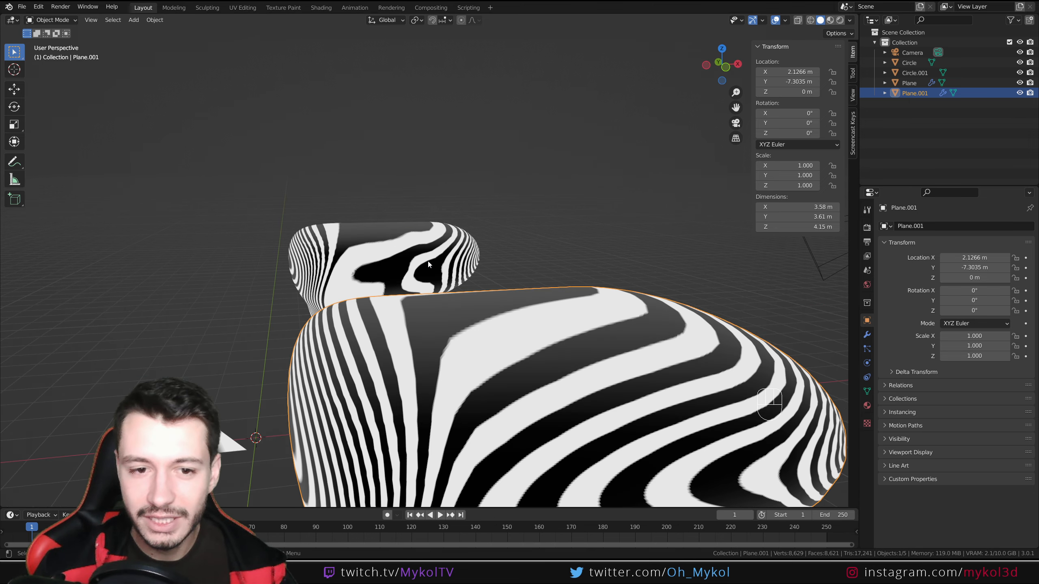
pyautogui.moveTo(564, 215); pyautogui.dragTo(571, 222, button='middle')
# - Change the matcap to the plain light grey sphere and return the viewport lighting to Studio
pyautogui.click(849, 20)
pyautogui.click(821, 105)
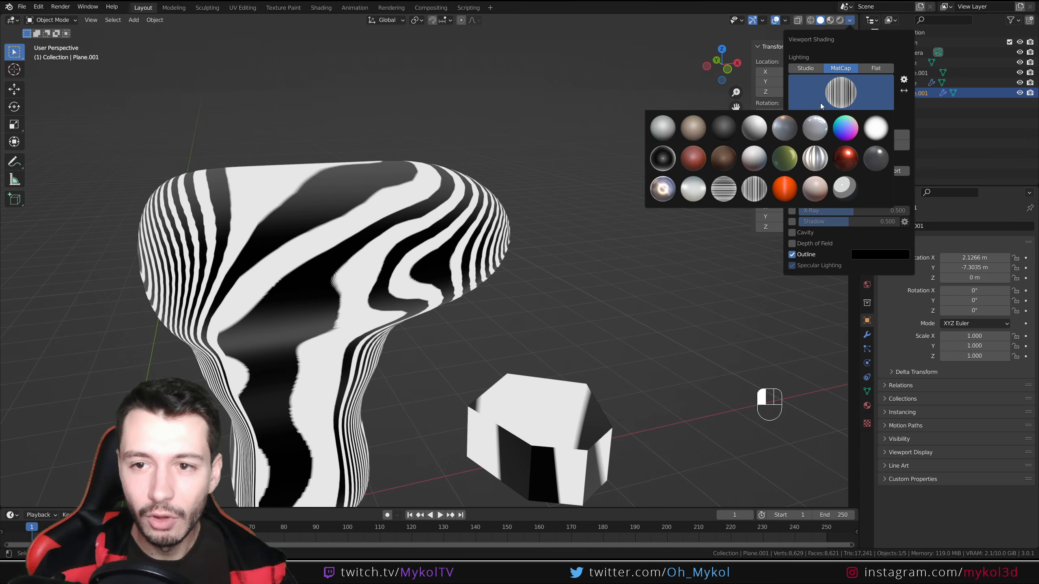
pyautogui.click(664, 131)
pyautogui.scroll(-1, 514, 193)
pyautogui.moveTo(515, 193); pyautogui.dragTo(480, 186, button='middle')
pyautogui.click(849, 21)
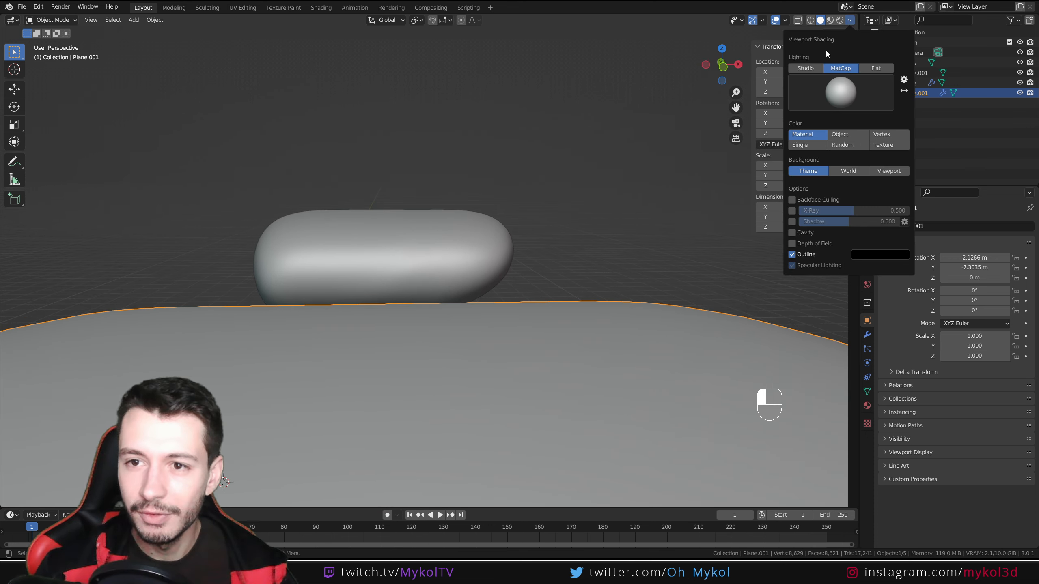
pyautogui.click(807, 68)
# - Compare both tops under Studio lighting and check the original's surface in Edit Mode and Object Mode
pyautogui.scroll(-4, 443, 242)
pyautogui.moveTo(444, 242); pyautogui.dragTo(429, 242, button='middle')
pyautogui.scroll(2, 429, 241)
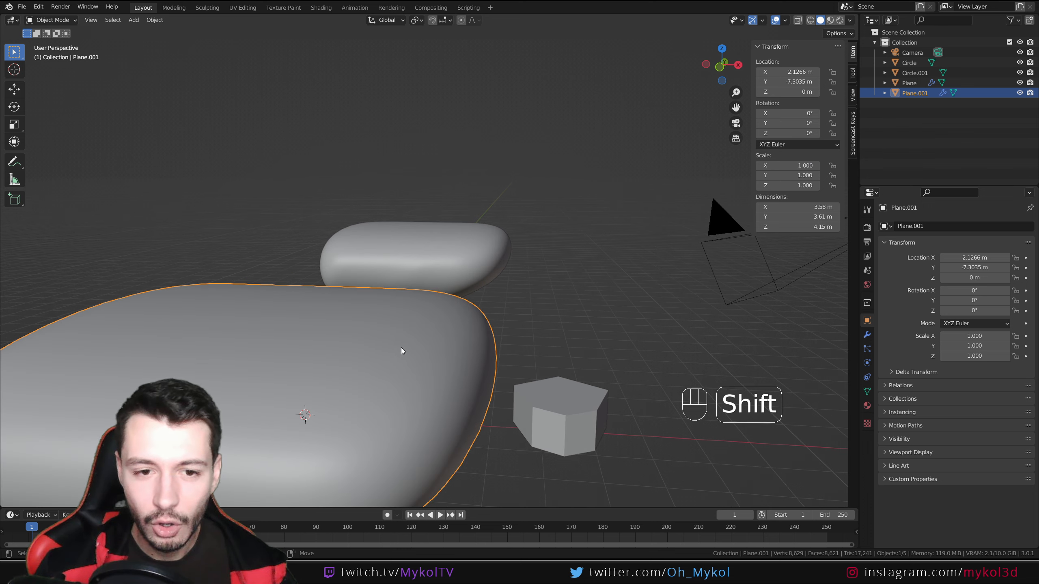
pyautogui.keyDown('shift'); pyautogui.moveTo(401, 347); pyautogui.dragTo(497, 312, button='middle'); pyautogui.keyUp('shift')
pyautogui.moveTo(498, 313); pyautogui.dragTo(470, 274, button='middle')
pyautogui.scroll(3, 458, 338)
pyautogui.scroll(-8, 443, 287)
pyautogui.scroll(7, 403, 311)
pyautogui.scroll(-2, 393, 317)
pyautogui.click(446, 250)
pyautogui.press('Tab')
pyautogui.scroll(3, 450, 271)
pyautogui.press('Tab')
pyautogui.scroll(-5, 456, 281)
pyautogui.scroll(3, 470, 275)
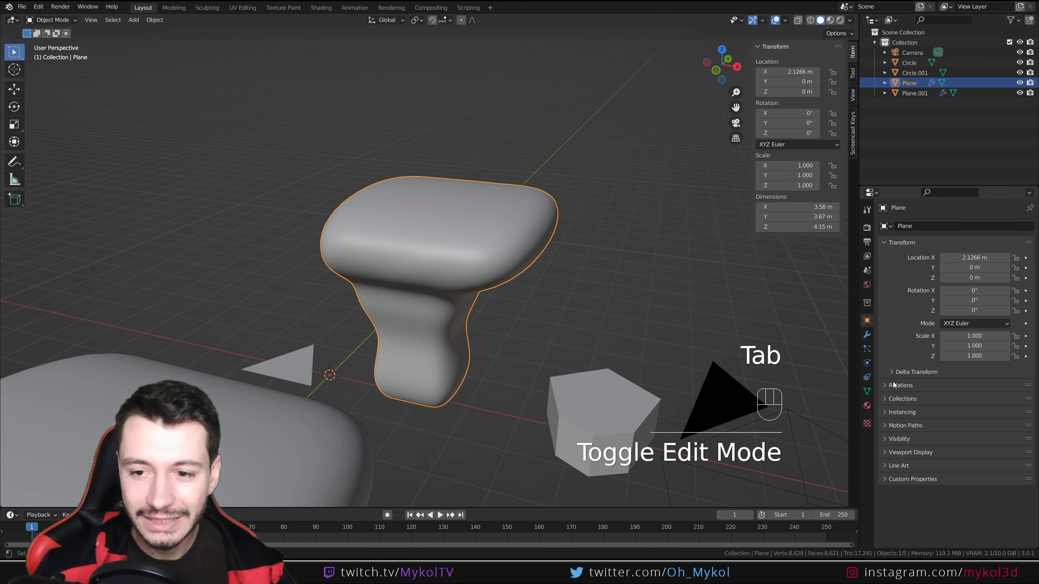
# - Lower the Subdivision modifier's viewport level on the original shape to 1 and view the result
pyautogui.click(867, 335)
pyautogui.click(943, 271)
pyautogui.click(943, 271)
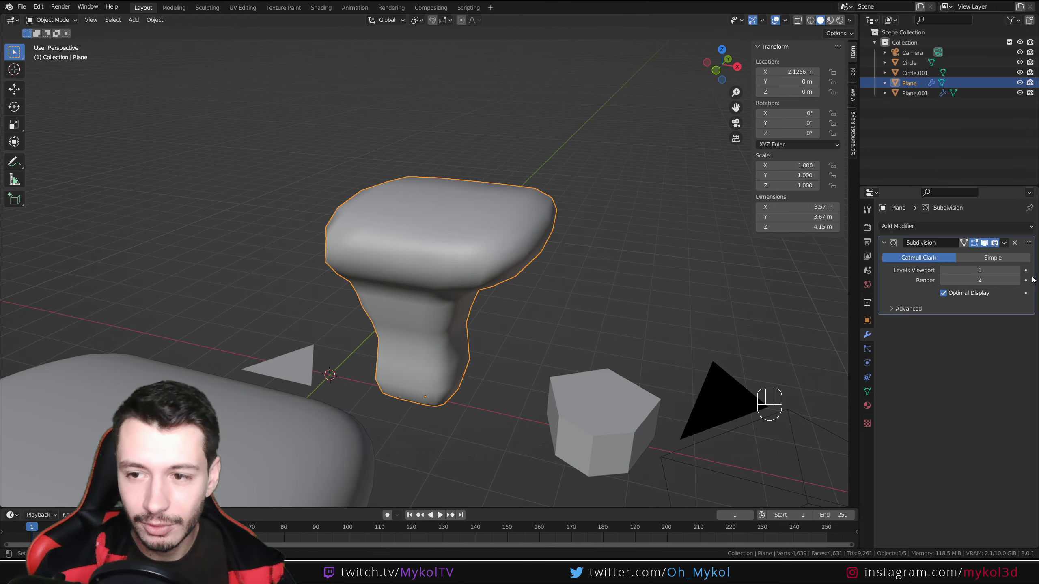
pyautogui.moveTo(615, 284)
pyautogui.mouseDown(button='middle')
pyautogui.moveTo(610, 250)
pyautogui.moveTo(607, 270)
pyautogui.mouseUp(button='middle')
# - Raise the original's viewport subdivision level to 4, compare it with the duplicate, and undo the last increase
pyautogui.click(1018, 271)
pyautogui.click(1018, 270)
pyautogui.click(1018, 271)
pyautogui.moveTo(507, 271); pyautogui.dragTo(412, 305, button='middle')
pyautogui.scroll(-5, 421, 295)
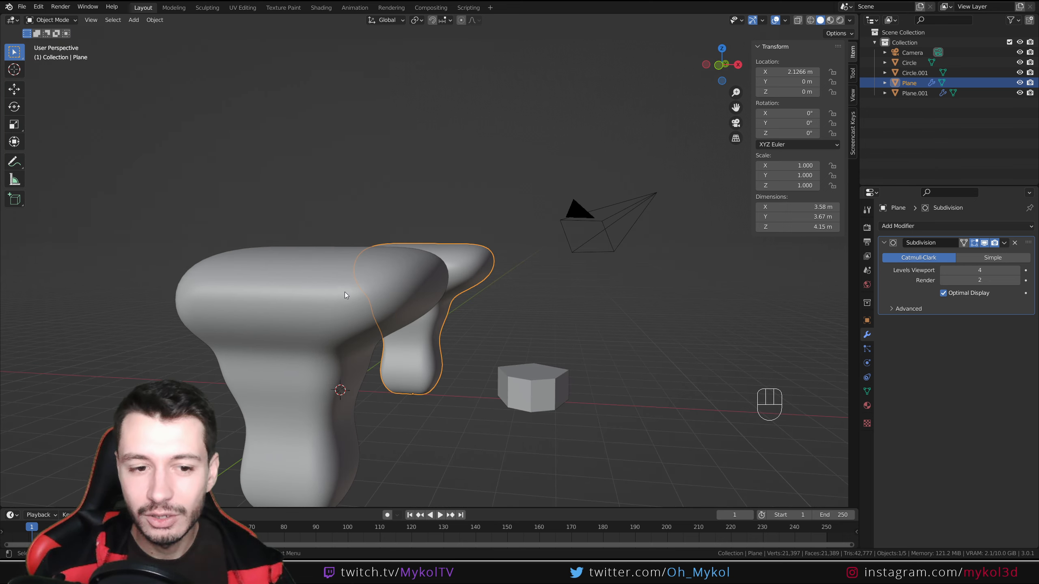
pyautogui.moveTo(344, 293); pyautogui.dragTo(437, 266, button='middle')
pyautogui.scroll(5, 450, 275)
pyautogui.hotkey('ctrl', 'z')
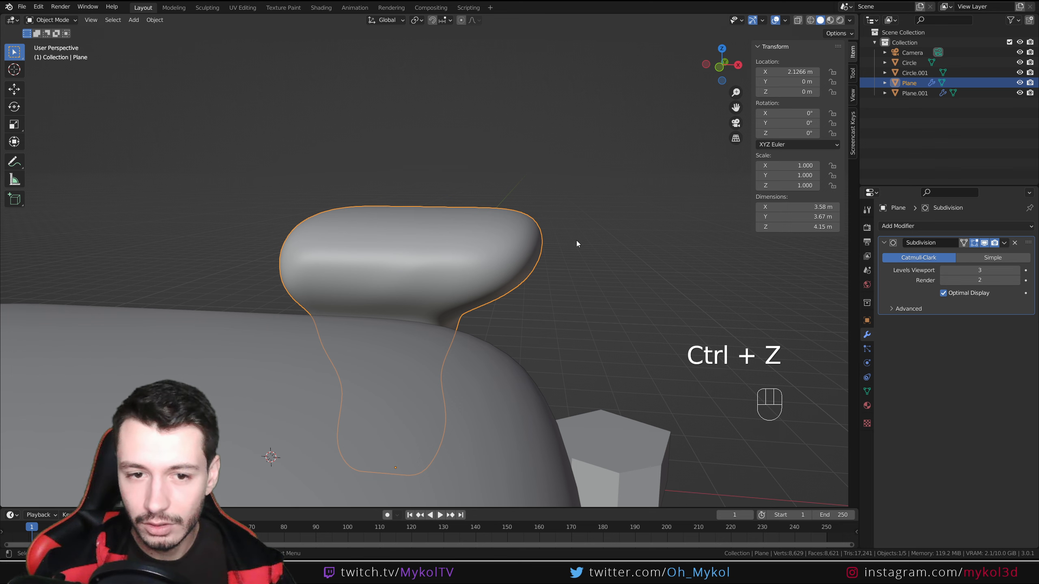
# - Box-select the top vertices of the original's block in Edit Mode and move them about 1.07 m along X
pyautogui.press('Tab')
pyautogui.scroll(5, 561, 238)
pyautogui.scroll(-4, 491, 223)
pyautogui.moveTo(479, 221); pyautogui.dragTo(496, 230, button='middle')
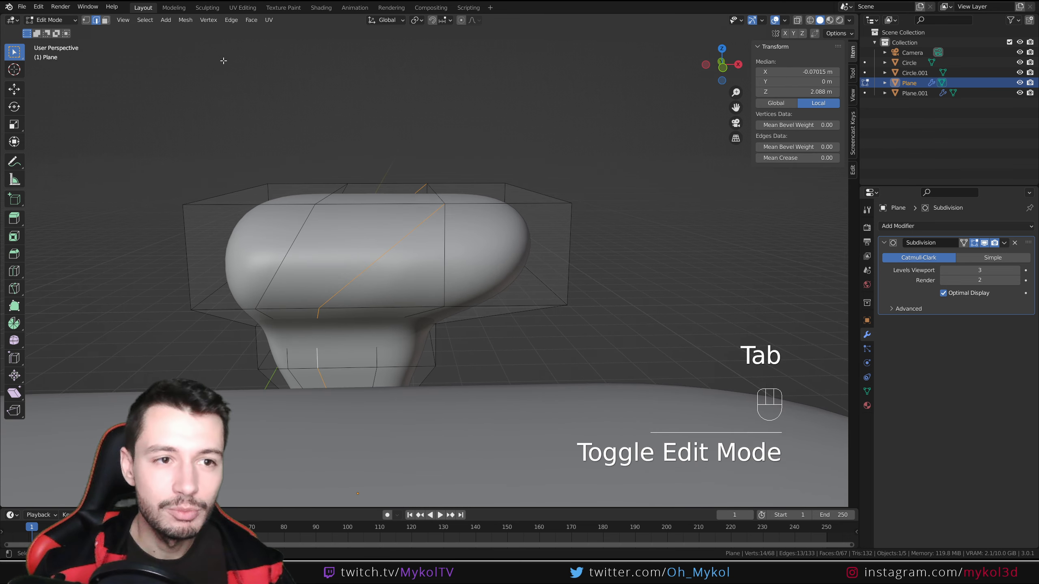
pyautogui.moveTo(604, 206); pyautogui.dragTo(182, 138)
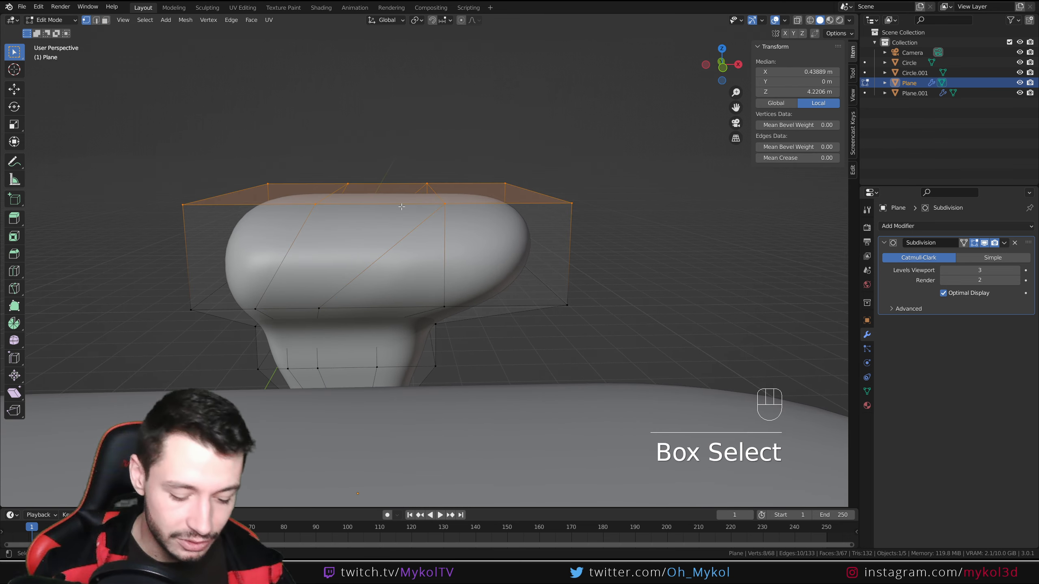
pyautogui.press('g')
pyautogui.moveTo(404, 207); pyautogui.dragTo(481, 220, button='middle')
pyautogui.click(482, 206)
# - Lower the selected top vertices about 0.78 m along Z and shift them back about 0.74 m along X
pyautogui.press('g')
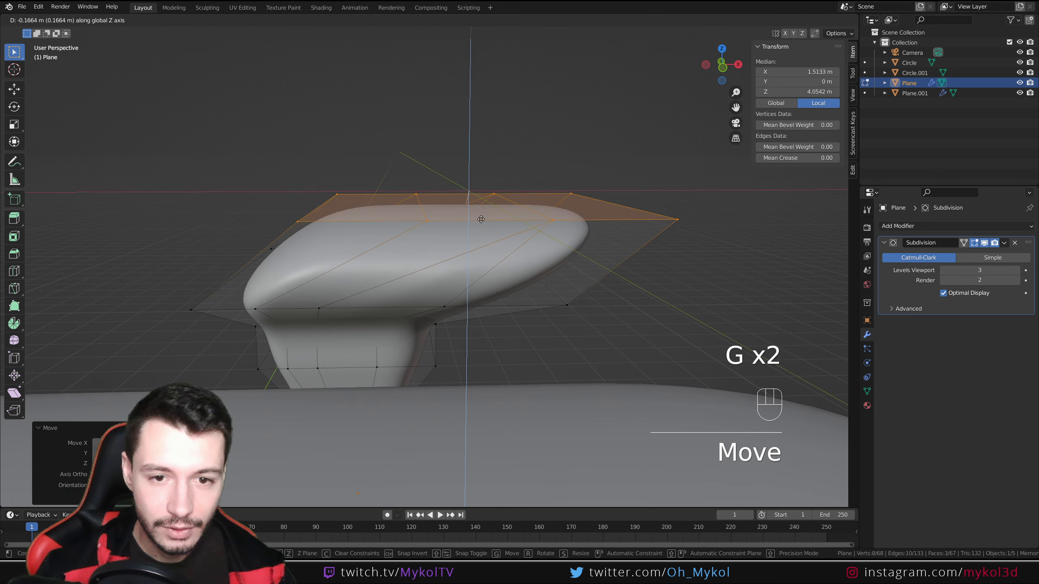
pyautogui.click(469, 262)
pyautogui.press('g')
pyautogui.moveTo(467, 263); pyautogui.dragTo(431, 264, button='middle')
pyautogui.click(402, 265)
# - Inspect the shading along the flattened top's front edge in Object Mode, checking it against the mesh cage
pyautogui.press('Tab')
pyautogui.moveTo(468, 314)
pyautogui.mouseDown(button='middle')
pyautogui.moveTo(442, 301)
pyautogui.moveTo(457, 328)
pyautogui.mouseUp(button='middle')
pyautogui.press('Tab')
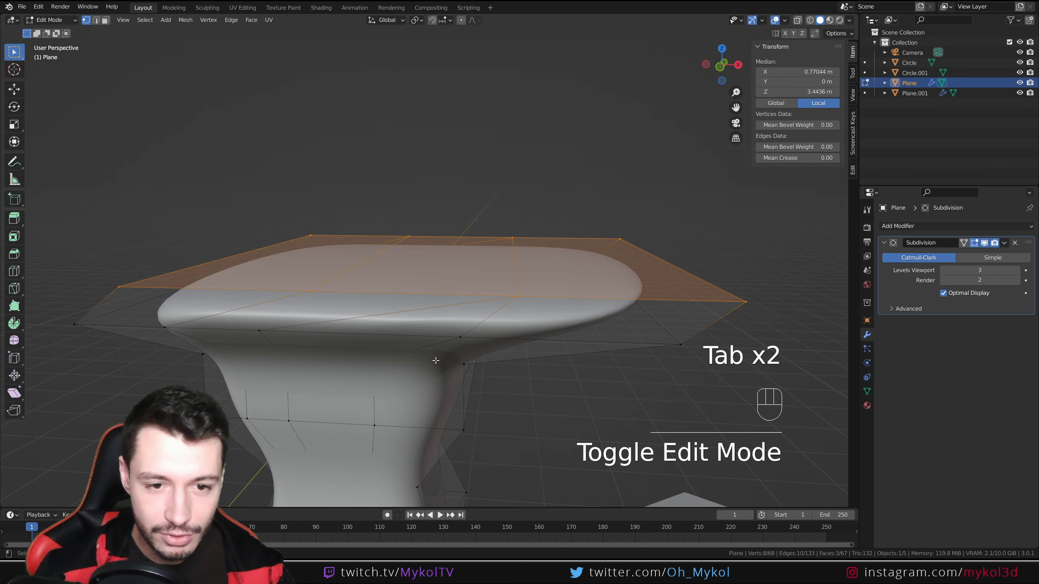
pyautogui.press('Tab')
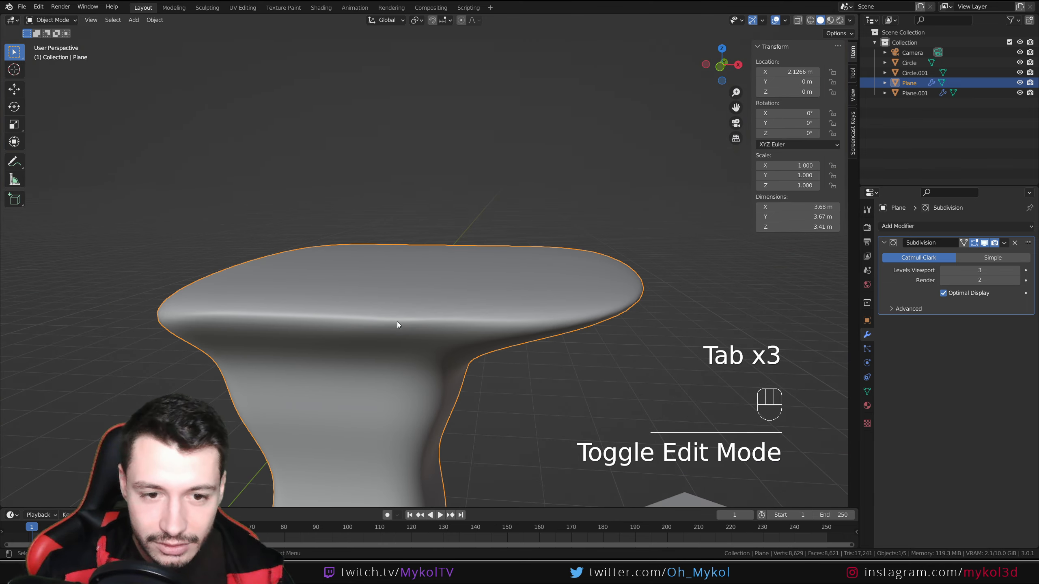
pyautogui.scroll(2, 358, 321)
pyautogui.moveTo(408, 346); pyautogui.dragTo(446, 318, button='middle')
pyautogui.scroll(-2, 370, 344)
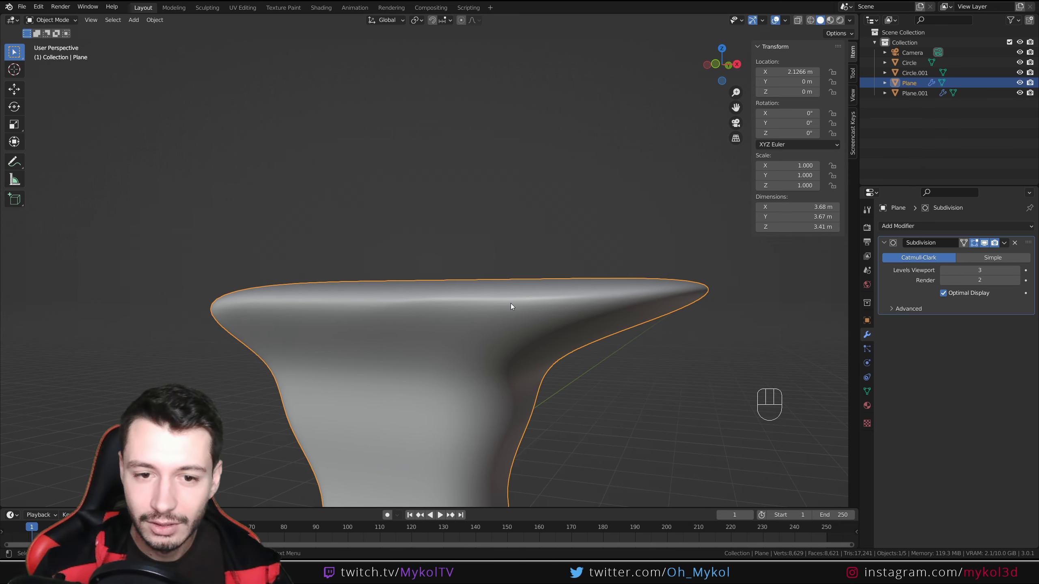
# - Box-select the duplicate's top vertices in Edit Mode and lower them about 0.9 m along Z
pyautogui.scroll(-5, 351, 311)
pyautogui.moveTo(359, 322); pyautogui.dragTo(447, 300, button='middle')
pyautogui.click(358, 307)
pyautogui.press('Tab')
pyautogui.moveTo(574, 269); pyautogui.dragTo(353, 218)
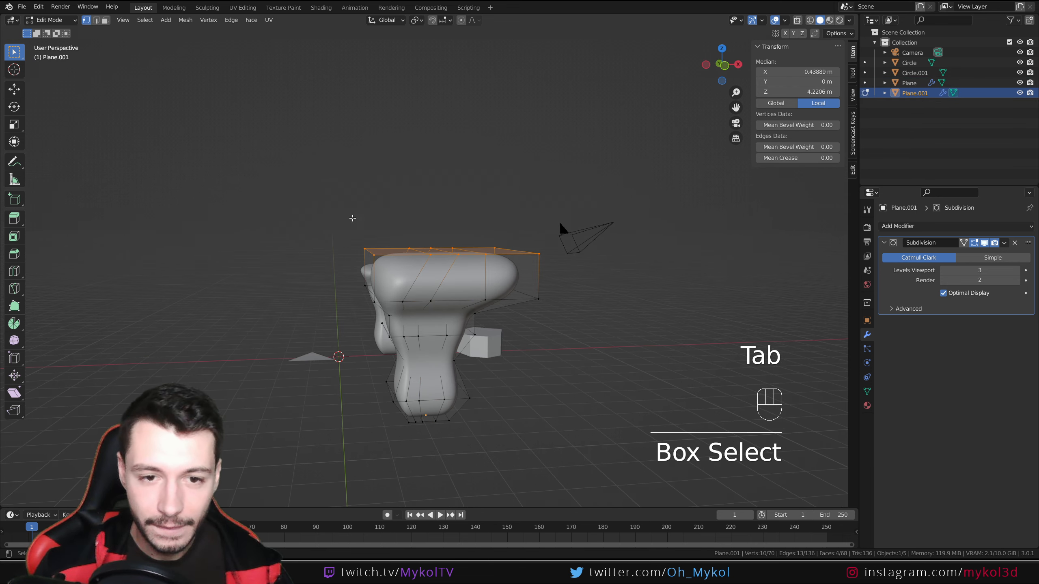
pyautogui.moveTo(352, 218); pyautogui.dragTo(338, 223, button='middle')
pyautogui.press('g')
pyautogui.press('z')
pyautogui.click(483, 294)
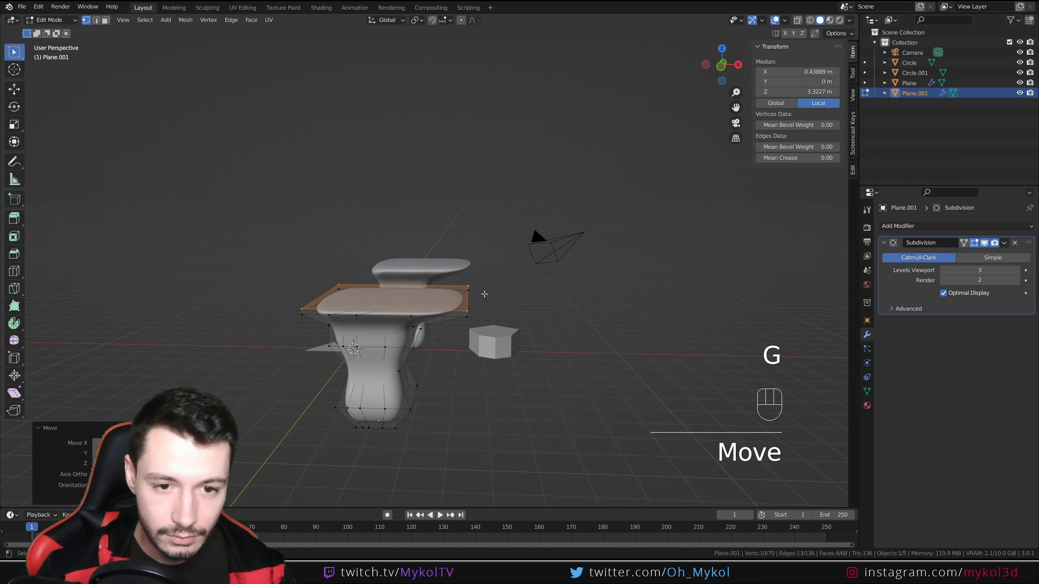
# - Shift the duplicate's selected top vertices along X
pyautogui.press('g')
pyautogui.press('x')
pyautogui.click(492, 299)
# - Inspect the shading along the duplicate's flattened top edge in Object Mode
pyautogui.press('Tab')
pyautogui.moveTo(481, 326); pyautogui.dragTo(478, 319, button='middle')
pyautogui.scroll(5, 477, 317)
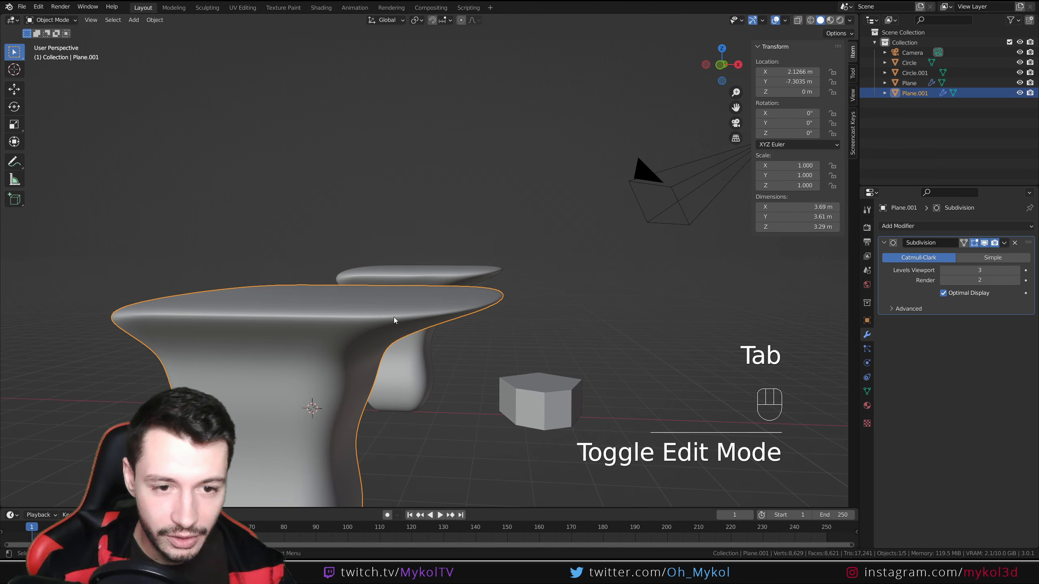
pyautogui.scroll(2, 273, 326)
pyautogui.keyDown('shift'); pyautogui.moveTo(273, 326); pyautogui.dragTo(329, 304, button='middle'); pyautogui.keyUp('shift')
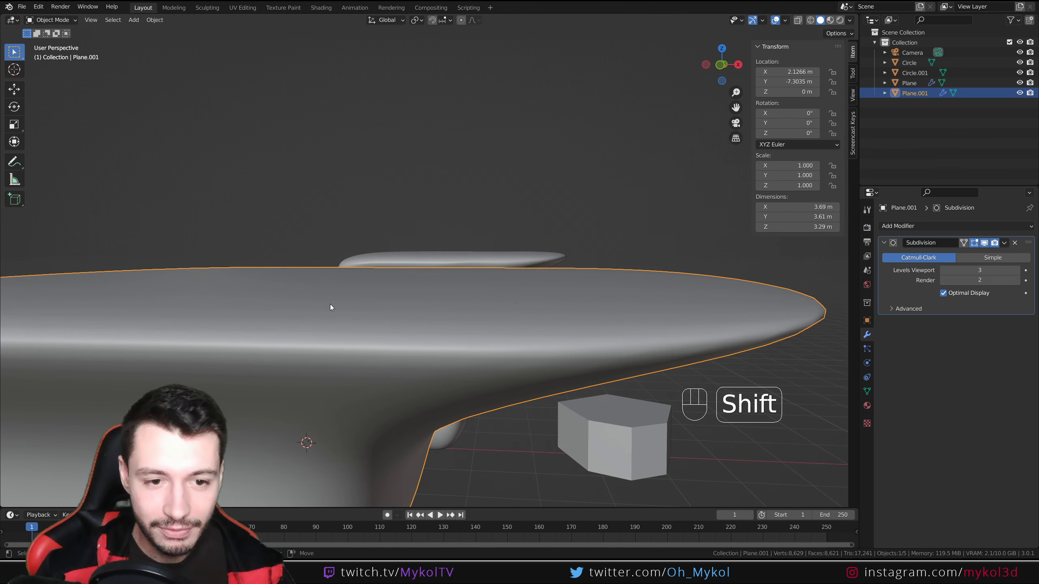
pyautogui.scroll(-1, 314, 335)
pyautogui.scroll(-2, 441, 292)
pyautogui.scroll(1, 428, 290)
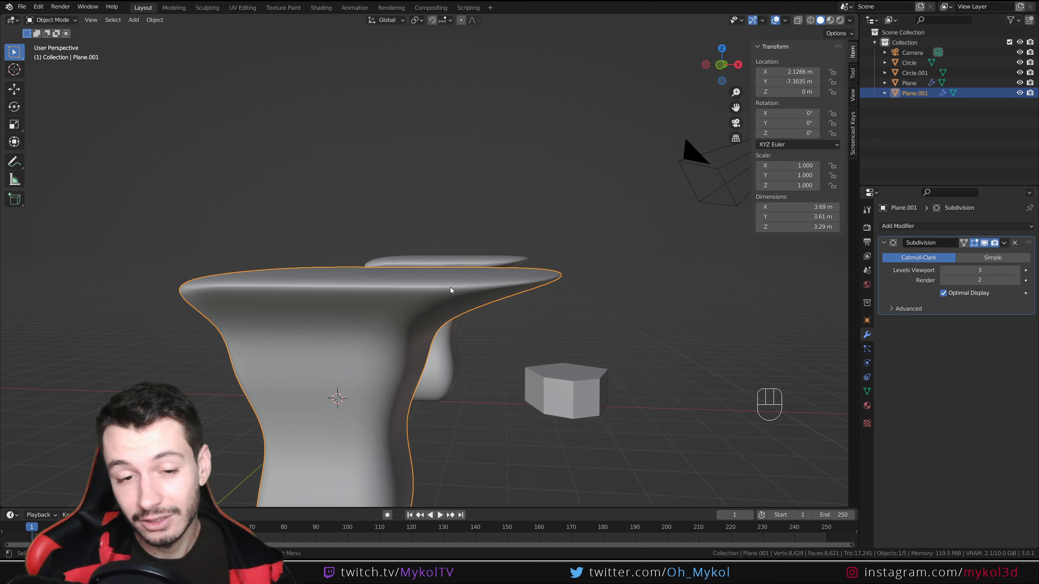
# - Examine the original's flattened top and front edge from several angles for comparison with the duplicate
pyautogui.moveTo(450, 287); pyautogui.dragTo(446, 294, button='middle')
pyautogui.scroll(8, 501, 262)
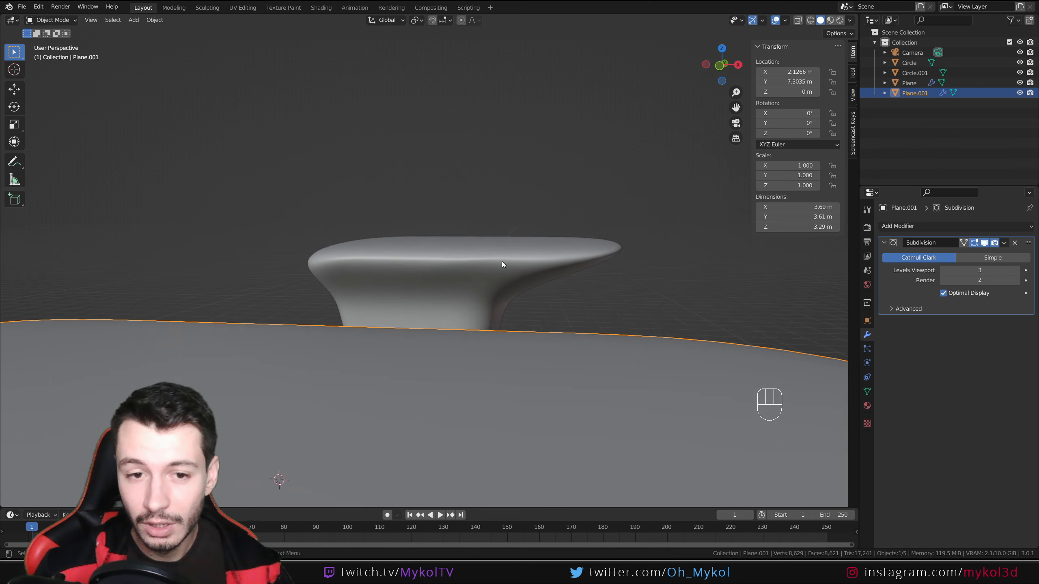
pyautogui.keyDown('shift'); pyautogui.moveTo(567, 265); pyautogui.dragTo(403, 327, button='middle'); pyautogui.keyUp('shift')
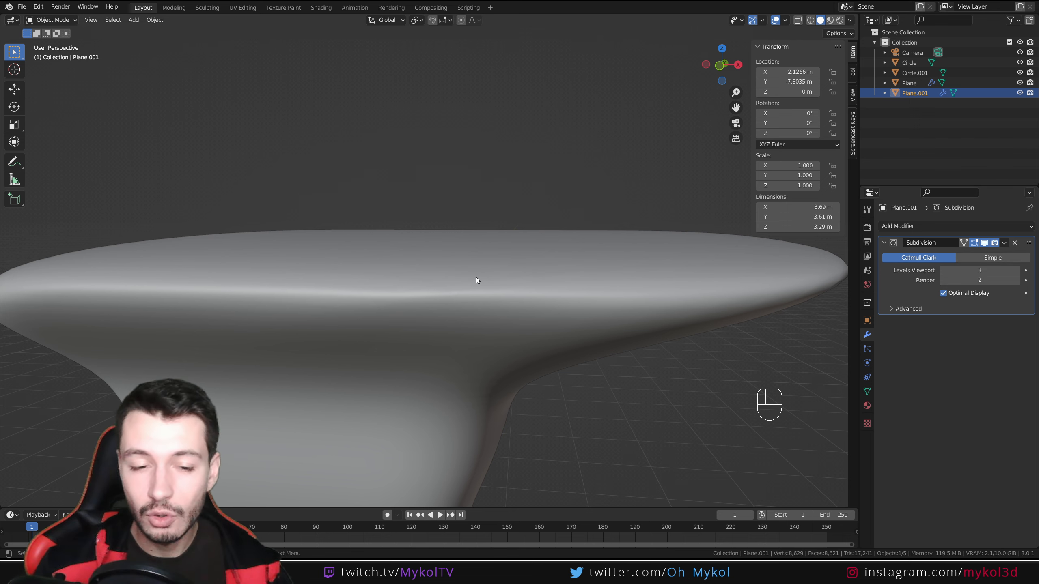
pyautogui.moveTo(476, 279); pyautogui.dragTo(557, 362, button='middle')
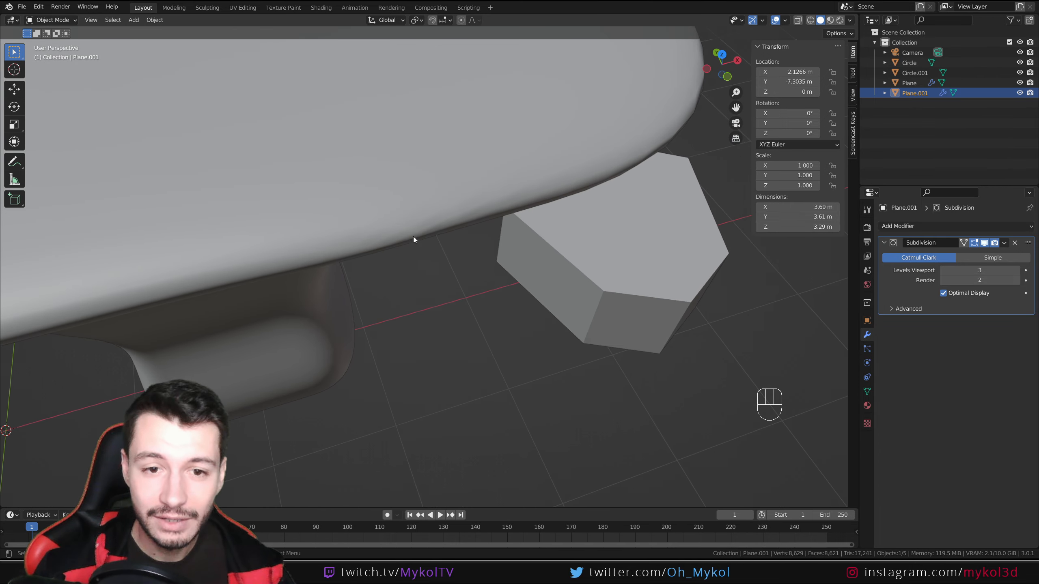
pyautogui.keyDown('shift'); pyautogui.moveTo(413, 236); pyautogui.dragTo(493, 291, button='middle'); pyautogui.keyUp('shift')
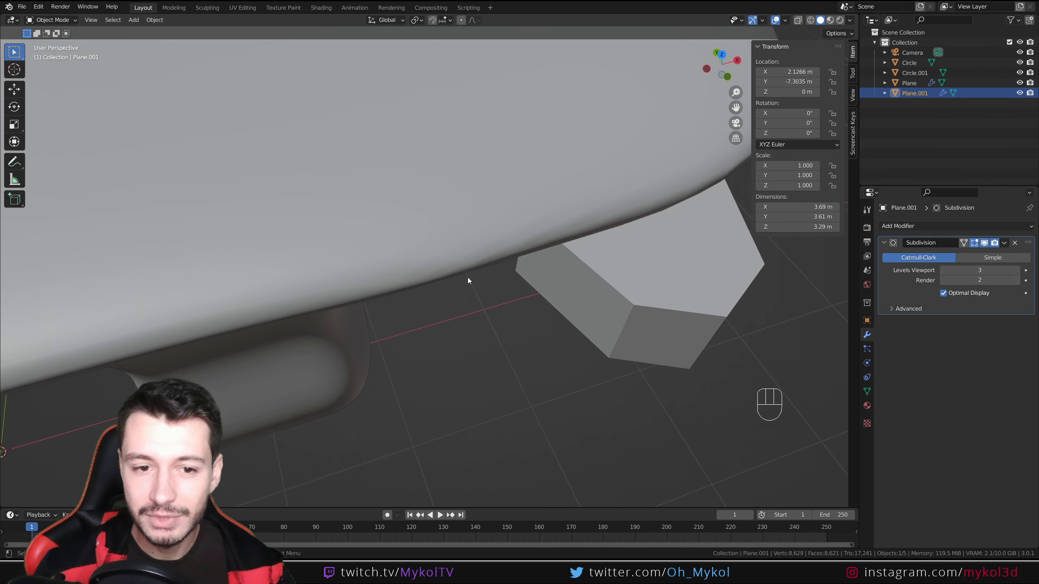
pyautogui.scroll(-8, 410, 302)
pyautogui.moveTo(496, 387); pyautogui.dragTo(478, 374, button='middle')
pyautogui.keyDown('shift'); pyautogui.moveTo(478, 374); pyautogui.dragTo(475, 270, button='middle'); pyautogui.keyUp('shift')
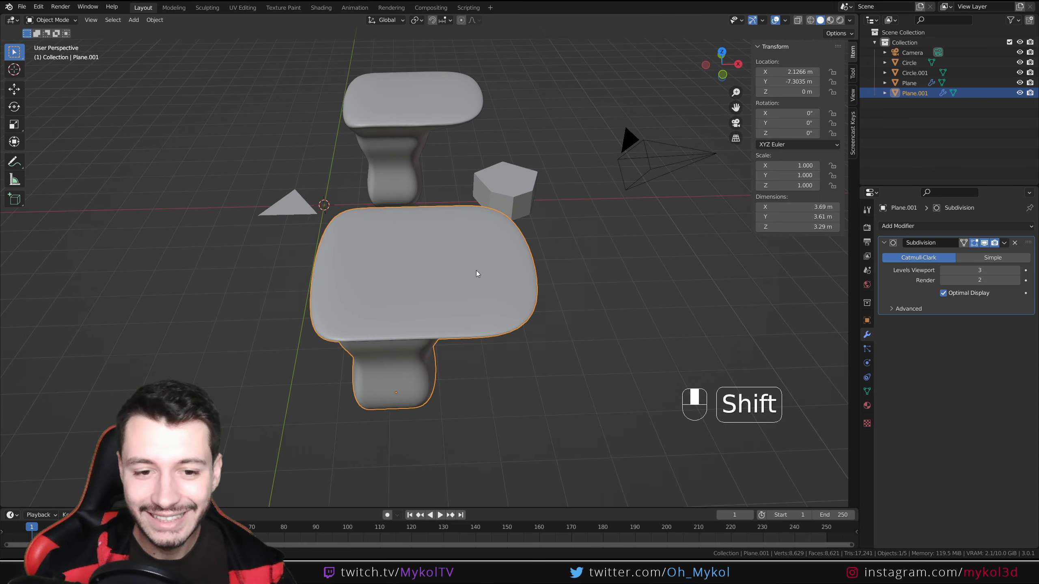
# - Add a cylinder mesh and move it about 11.93 m along X, clear of the other objects
pyautogui.scroll(5, 476, 270)
pyautogui.scroll(-2, 525, 439)
pyautogui.keyDown('shift'); pyautogui.moveTo(524, 439); pyautogui.dragTo(502, 377, button='middle'); pyautogui.keyUp('shift')
pyautogui.moveTo(502, 377); pyautogui.dragTo(423, 319, button='middle')
pyautogui.scroll(-5, 327, 339)
pyautogui.hotkey('shift', 'a')
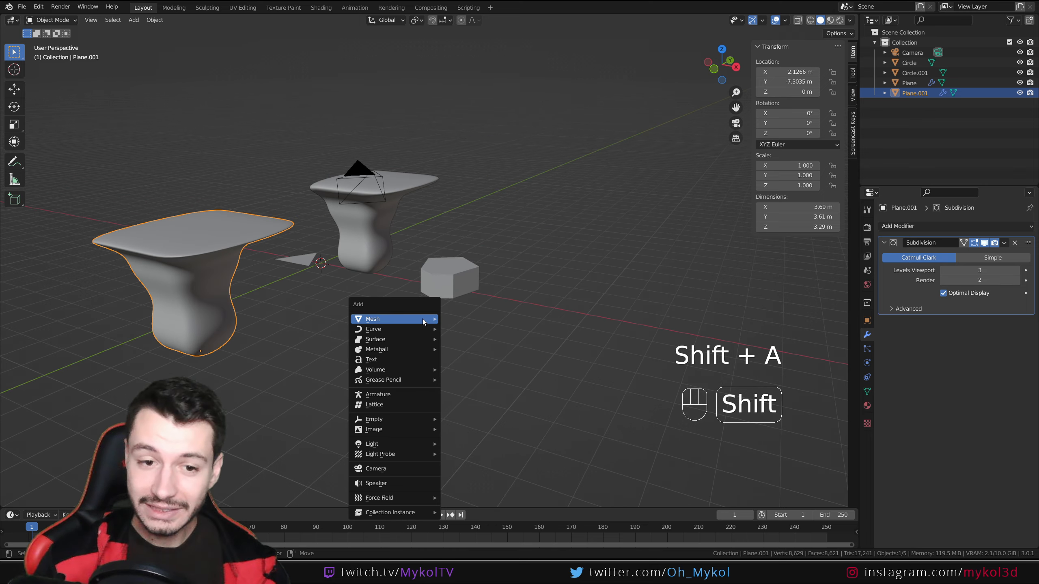
pyautogui.moveTo(422, 319)
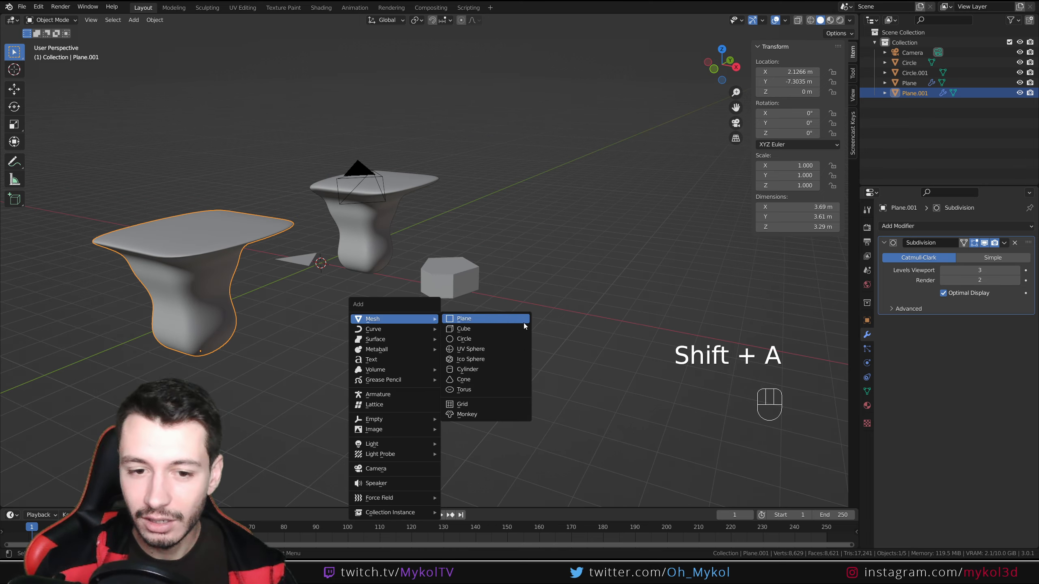
pyautogui.click(504, 369)
pyautogui.press('g')
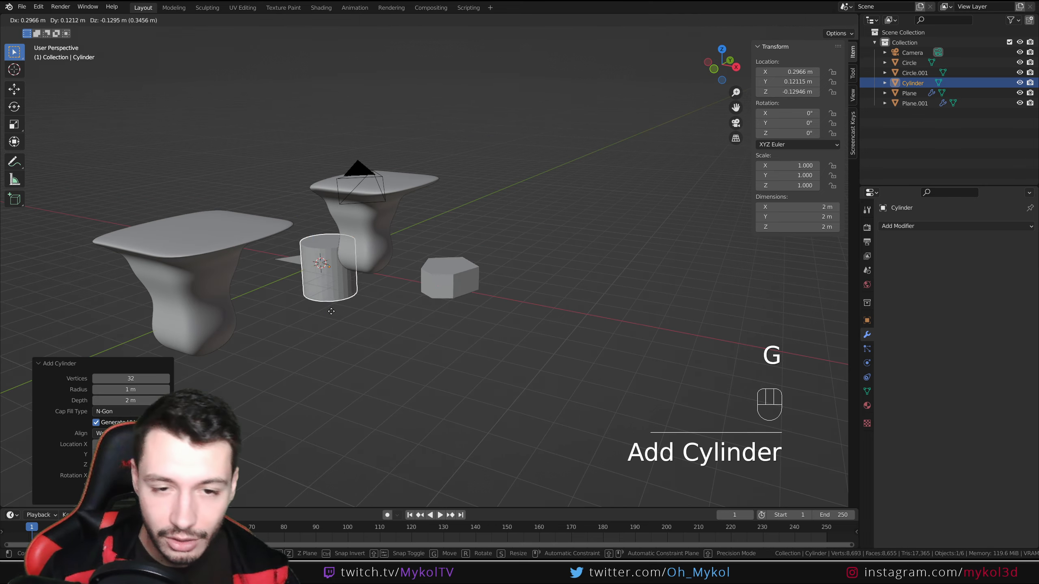
pyautogui.press('x')
pyautogui.click(654, 360)
# - Give the cylinder a level 3 Subdivision modifier and shade it smooth
pyautogui.keyDown('shift'); pyautogui.moveTo(654, 361); pyautogui.dragTo(338, 260, button='middle'); pyautogui.keyUp('shift')
pyautogui.press('KP_Decimal')
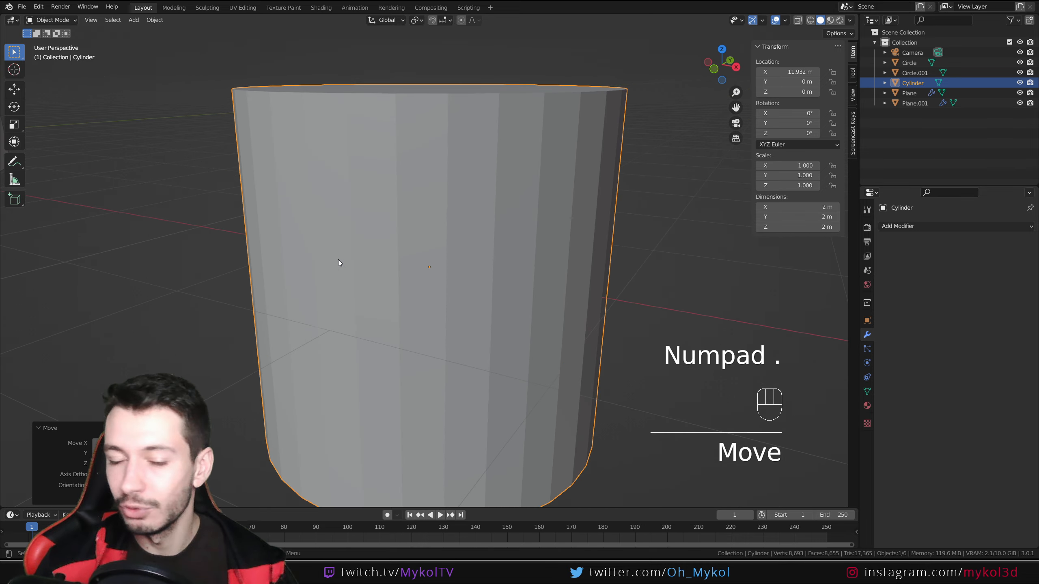
pyautogui.scroll(-4, 338, 260)
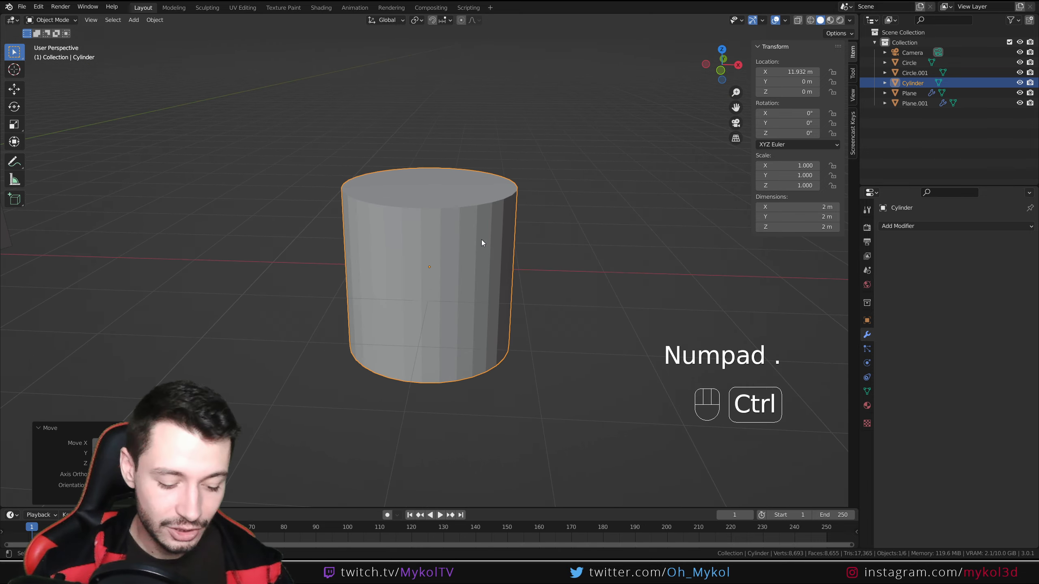
pyautogui.hotkey('ctrl', '3')
pyautogui.moveTo(481, 240); pyautogui.dragTo(450, 271, button='middle')
pyautogui.rightClick(453, 267)
pyautogui.click(455, 265)
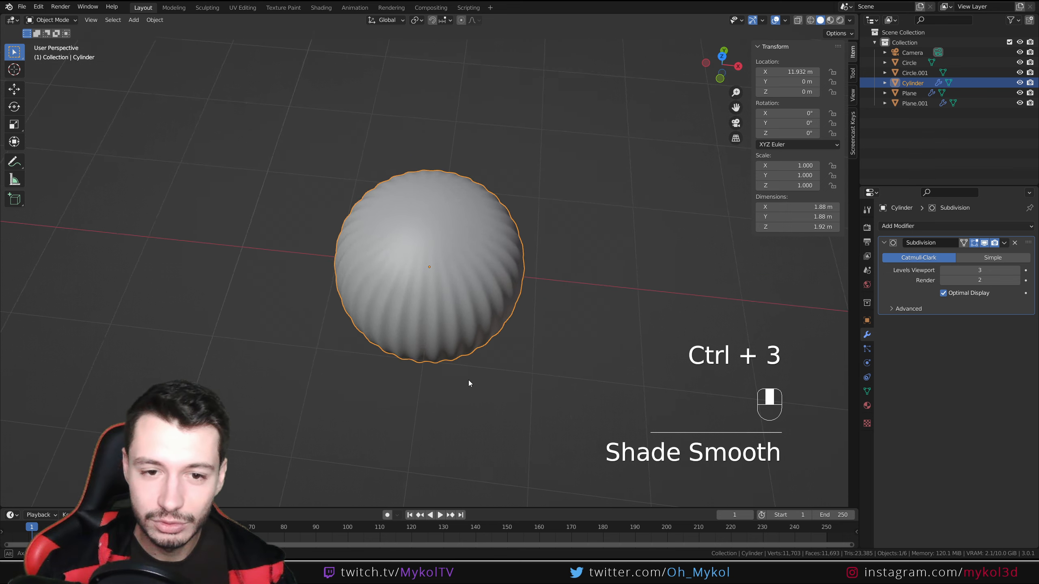
pyautogui.moveTo(469, 381); pyautogui.dragTo(485, 254, button='middle')
pyautogui.press('KP_1')
# - Select the cylinder's top n-gon face in Edit Mode using face selection
pyautogui.press('Tab')
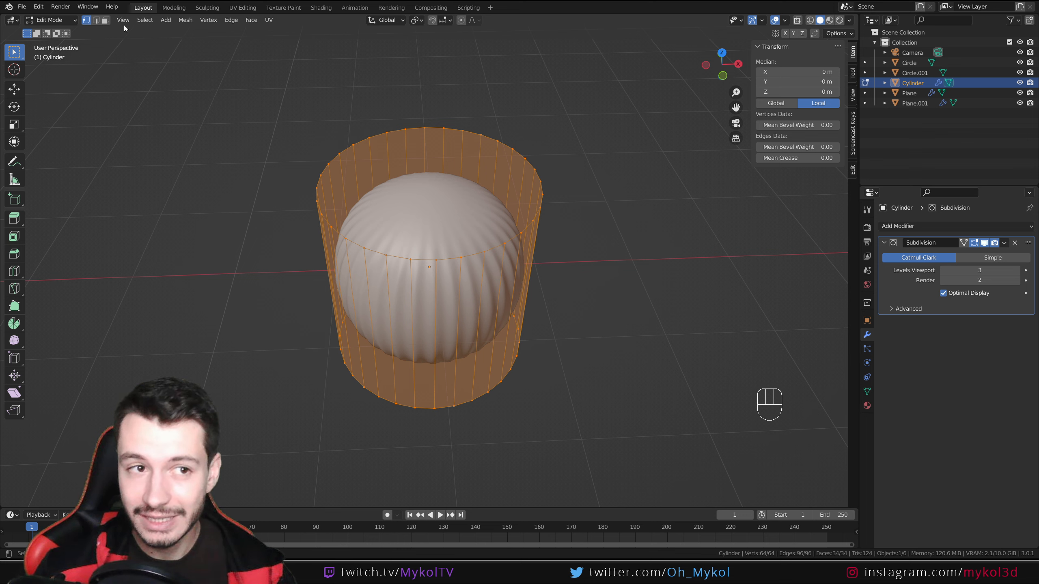
pyautogui.click(106, 20)
pyautogui.click(453, 247)
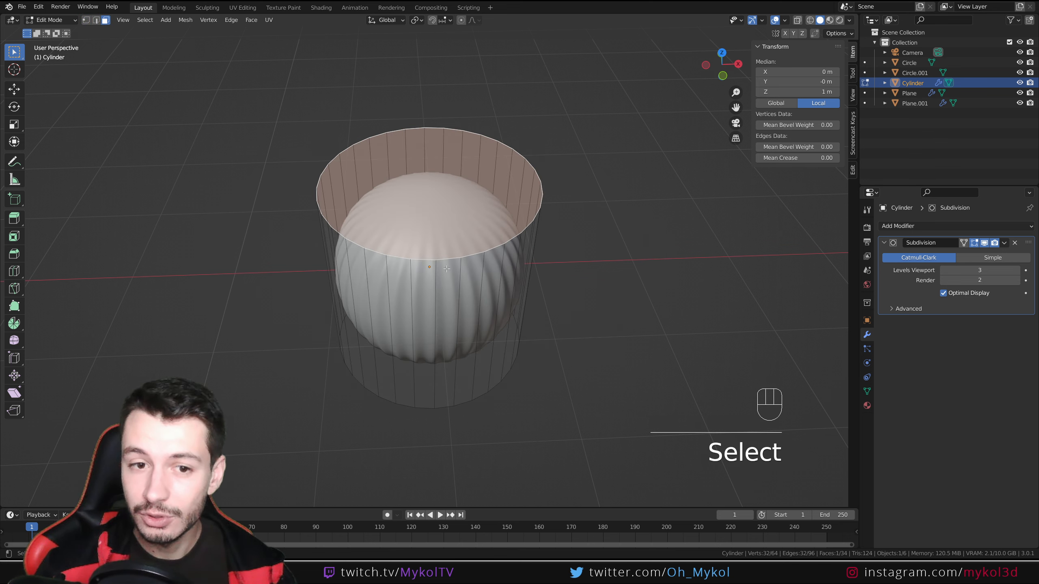
pyautogui.scroll(-4, 452, 246)
pyautogui.moveTo(452, 247); pyautogui.dragTo(455, 213, button='middle')
pyautogui.scroll(3, 471, 254)
pyautogui.keyDown('shift'); pyautogui.moveTo(487, 264); pyautogui.dragTo(465, 374, button='middle'); pyautogui.keyUp('shift')
# - Inset the cylinder's top face by about 0.12 m, repeat the inset four times and check the shading in Object Mode
pyautogui.press('i')
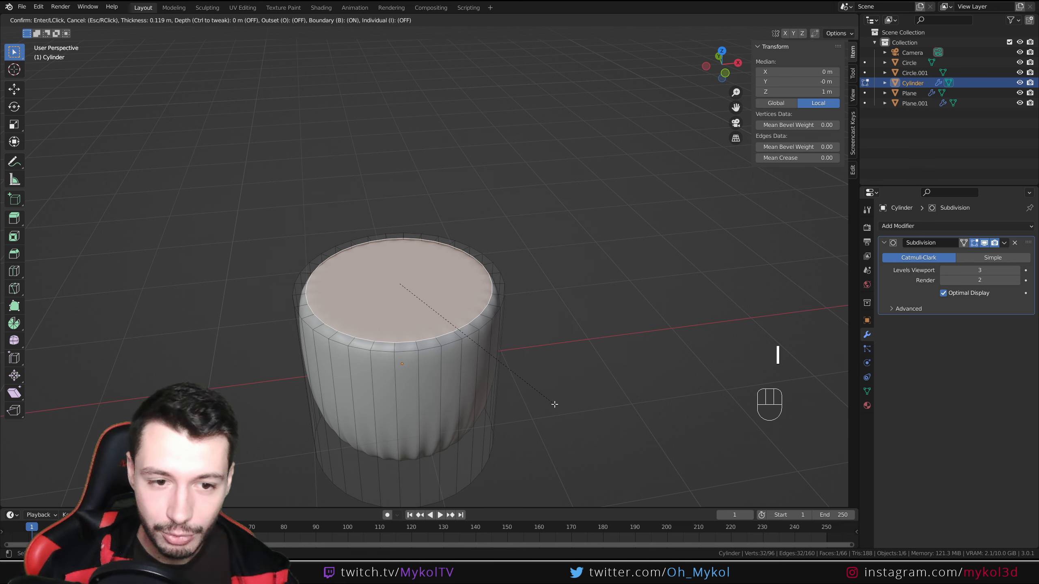
pyautogui.click(544, 396)
pyautogui.hotkey('shift', 'r')
pyautogui.hotkey('shift', 'r')
pyautogui.hotkey('shift', 'r')
pyautogui.hotkey('shift', 'r')
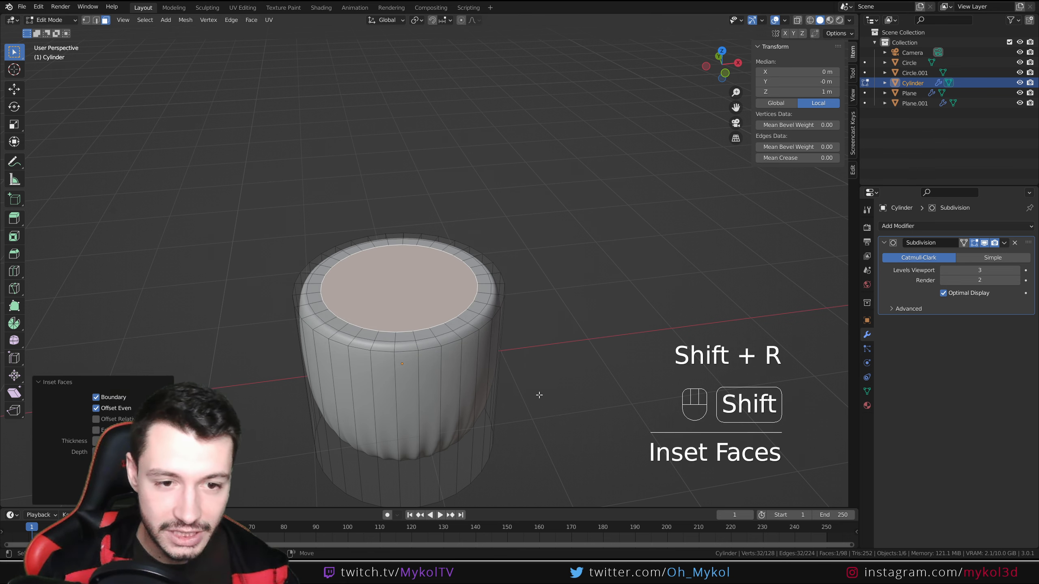
pyautogui.press('Tab')
pyautogui.scroll(5, 533, 390)
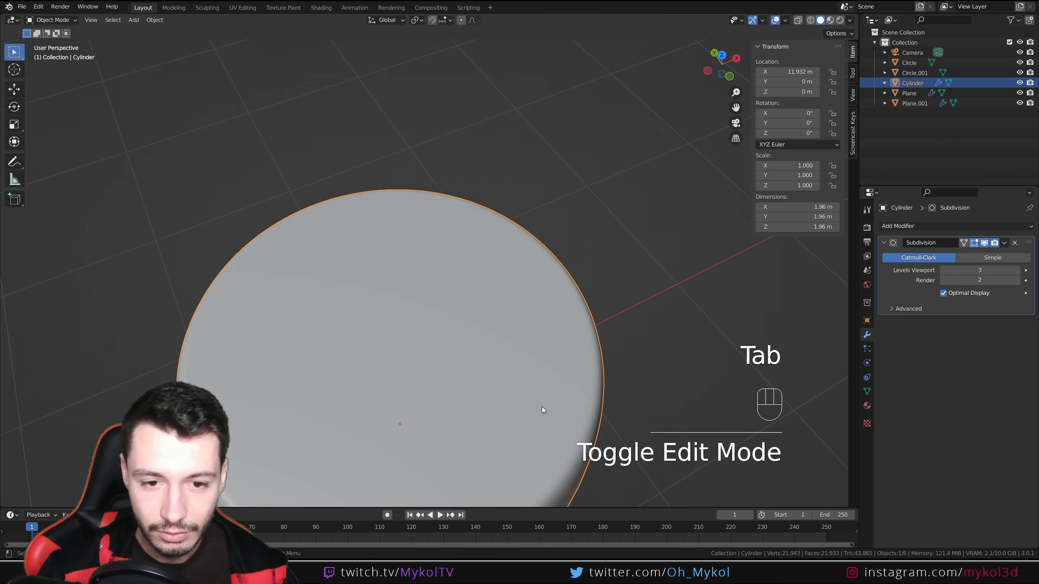
pyautogui.press('Tab')
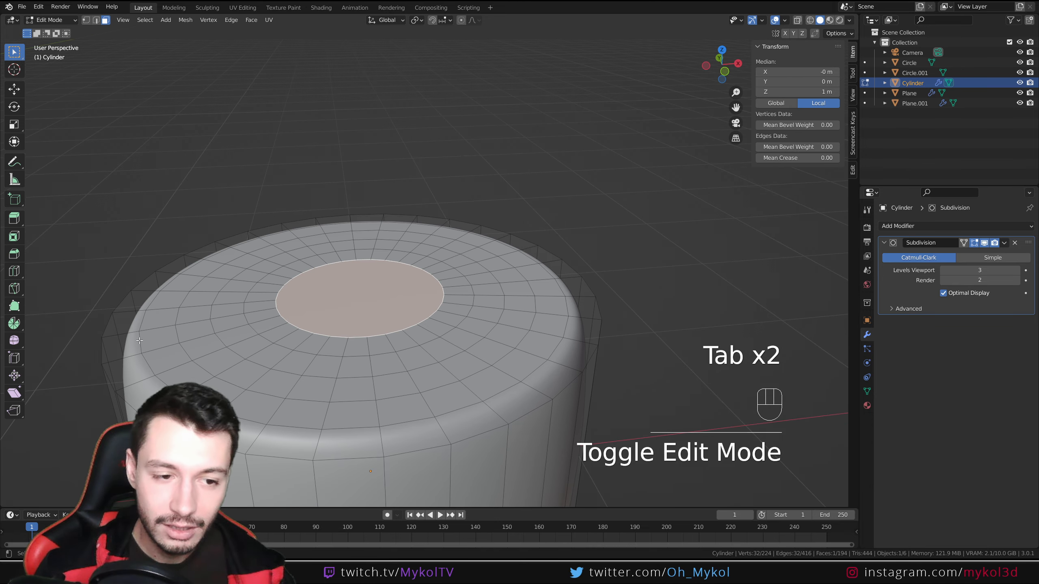
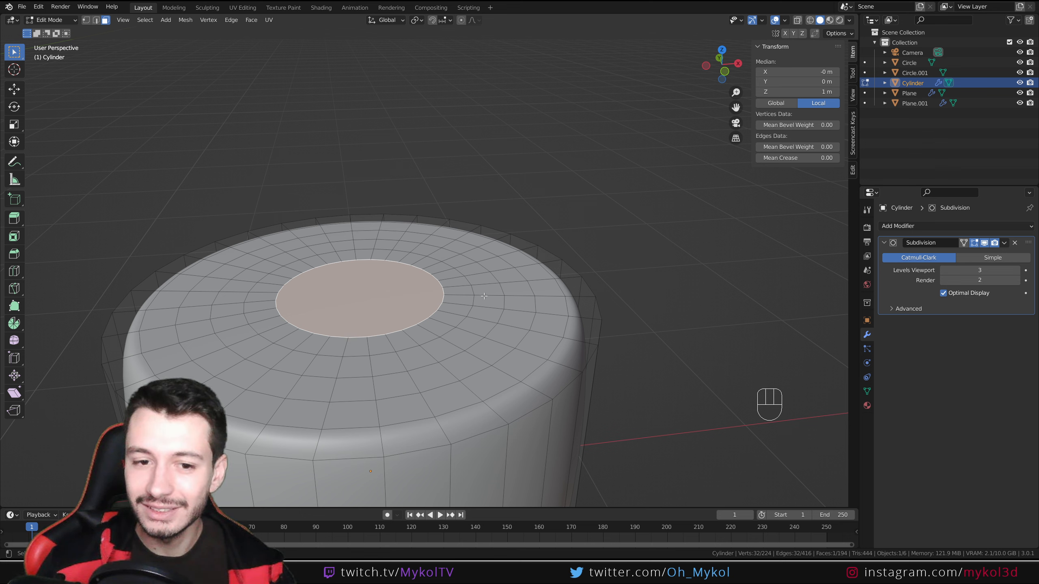
# - Raise the innermost inset face about 0.13 m along Z and inspect the resulting bump in Object Mode
pyautogui.press('g')
pyautogui.press('z')
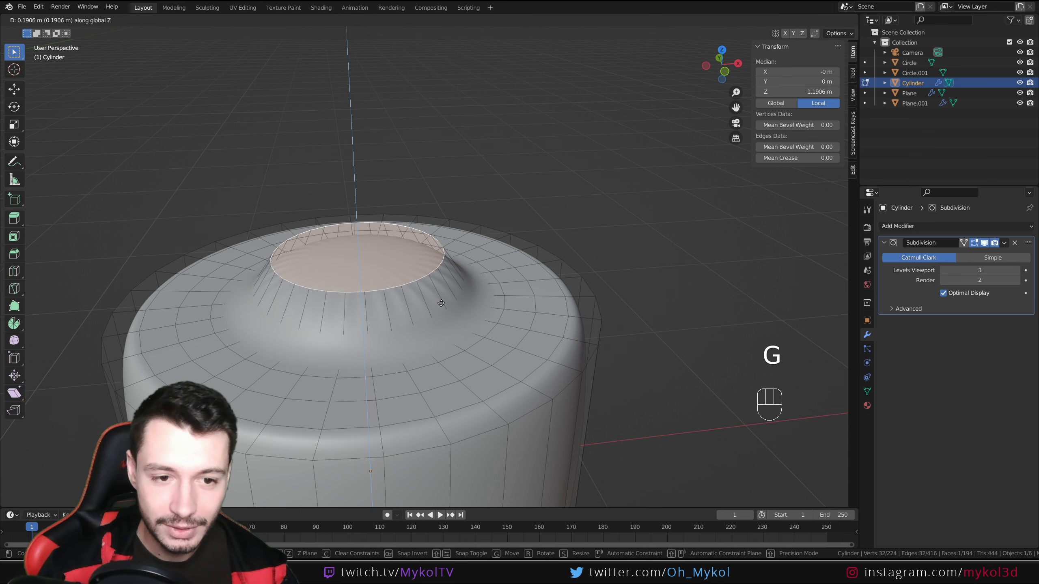
pyautogui.click(439, 318)
pyautogui.press('Tab')
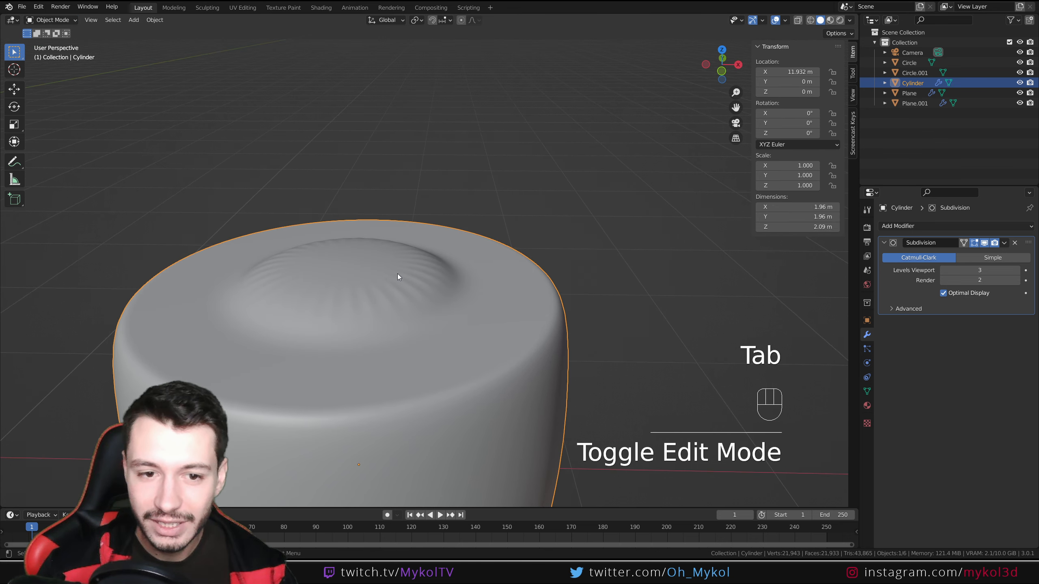
pyautogui.press('Tab')
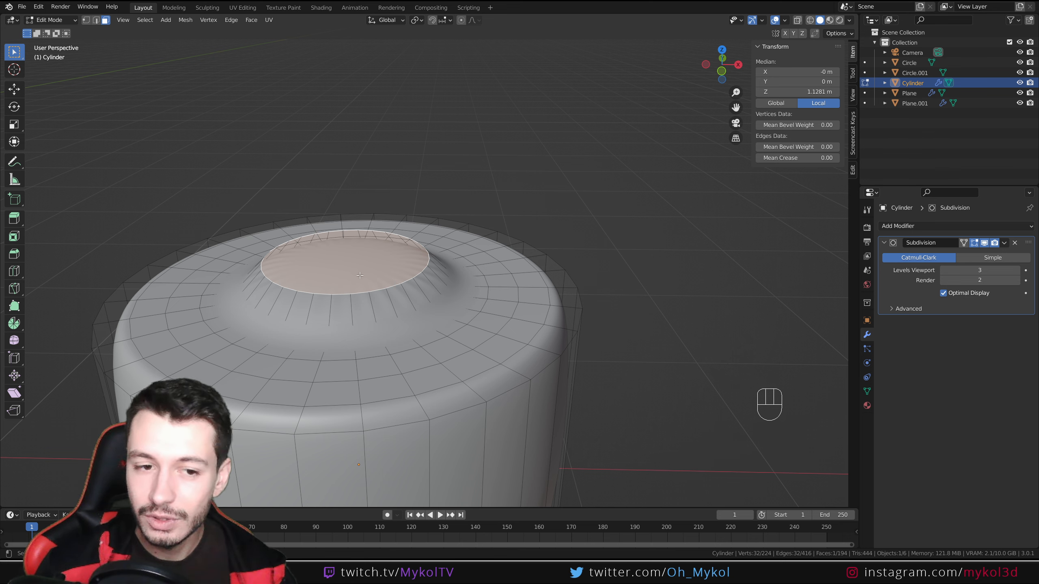
pyautogui.press('Tab')
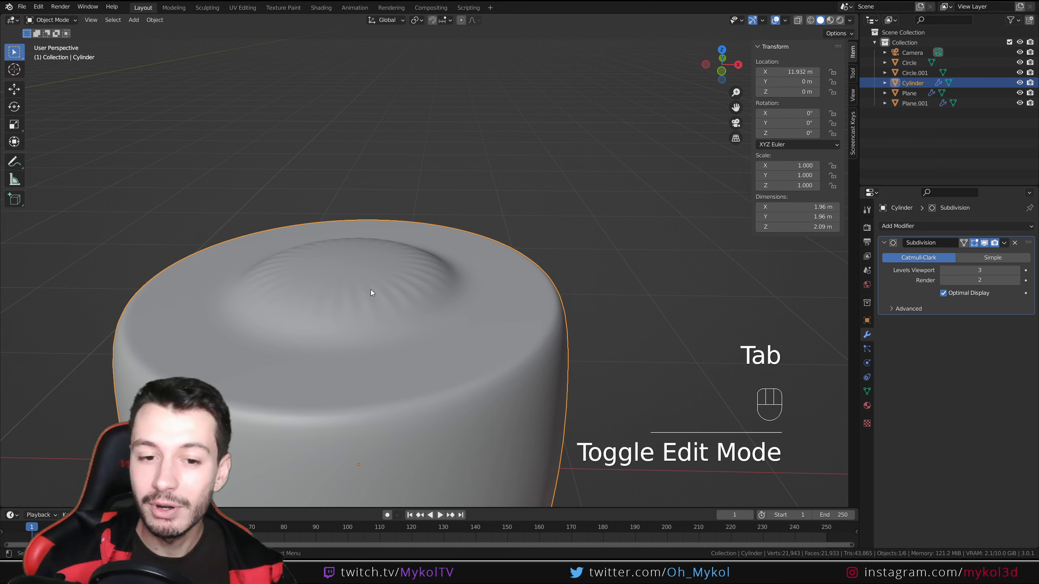
# - Undo the raised centre face and all the insets on the cylinder's top
pyautogui.scroll(-3, 370, 289)
pyautogui.moveTo(377, 326); pyautogui.dragTo(391, 354, button='middle')
pyautogui.press('Tab')
pyautogui.hotkey('ctrl', 'z')
pyautogui.hotkey('ctrl', 'z')
pyautogui.hotkey('ctrl', 'z')
pyautogui.hotkey('ctrl', 'z')
pyautogui.hotkey('ctrl', 'z')
pyautogui.hotkey('ctrl', 'z')
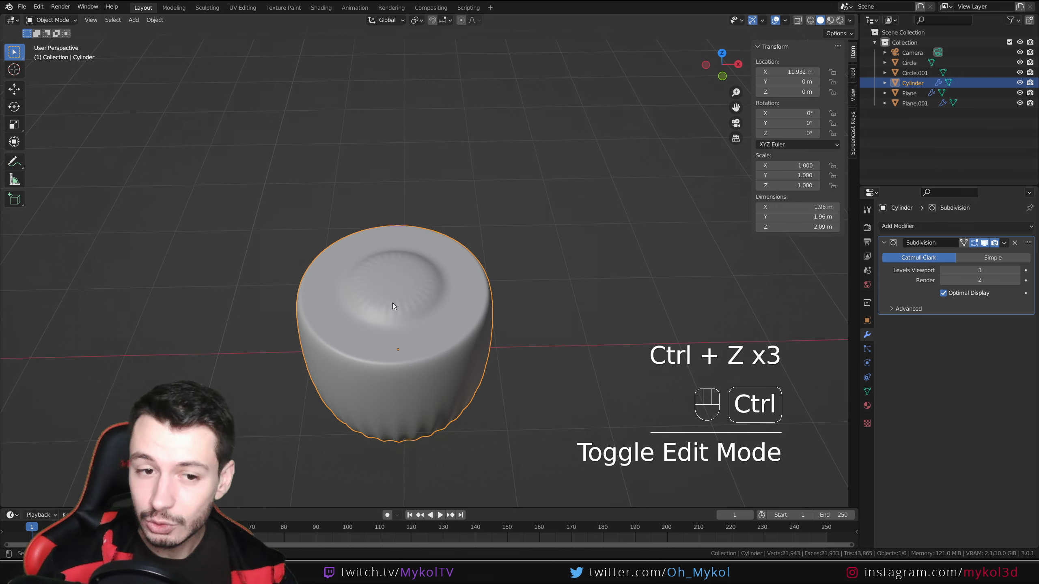
pyautogui.hotkey('ctrl', 'z')
pyautogui.hotkey('ctrl', 'z')
pyautogui.hotkey('ctrl', 'z')
pyautogui.hotkey('ctrl', 'z')
pyautogui.hotkey('ctrl', 'z')
pyautogui.hotkey('ctrl', 'z')
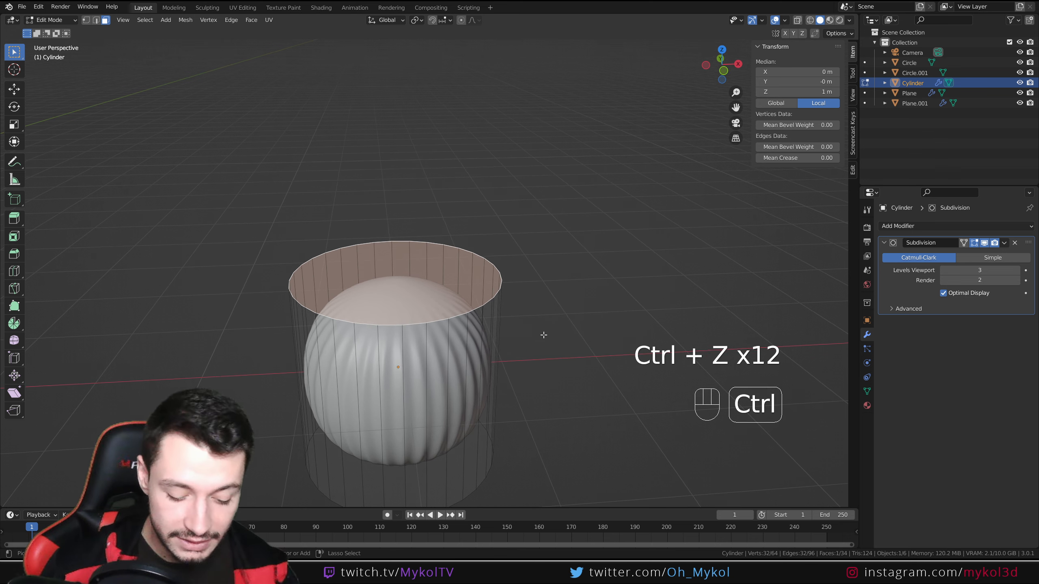
# - Bevel the rim of the cylinder's top face with five segments and inspect the shading in Object Mode
pyautogui.hotkey('ctrl', 'b')
pyautogui.scroll(4, 552, 346)
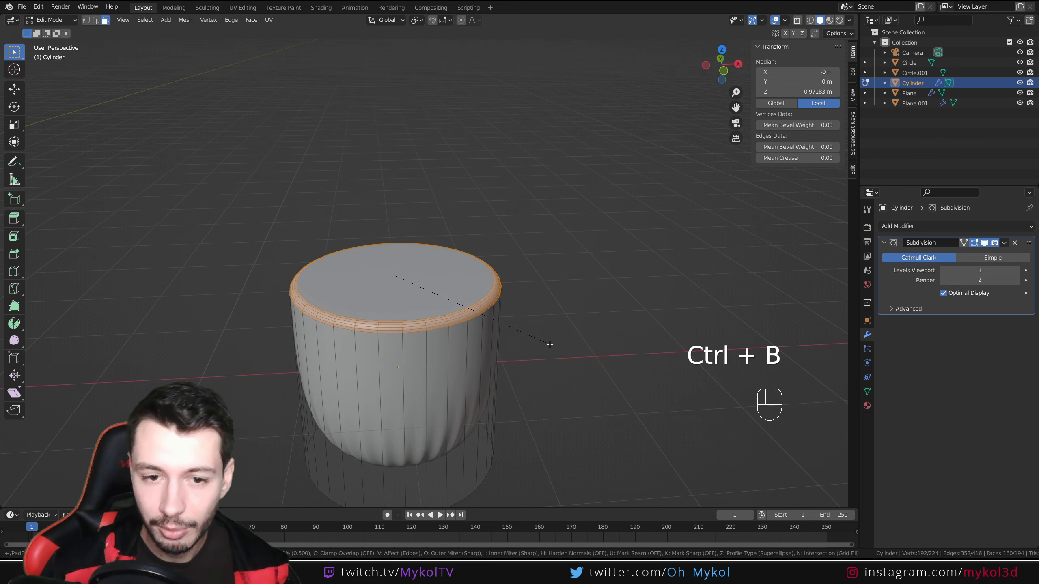
pyautogui.click(550, 345)
pyautogui.press('Tab')
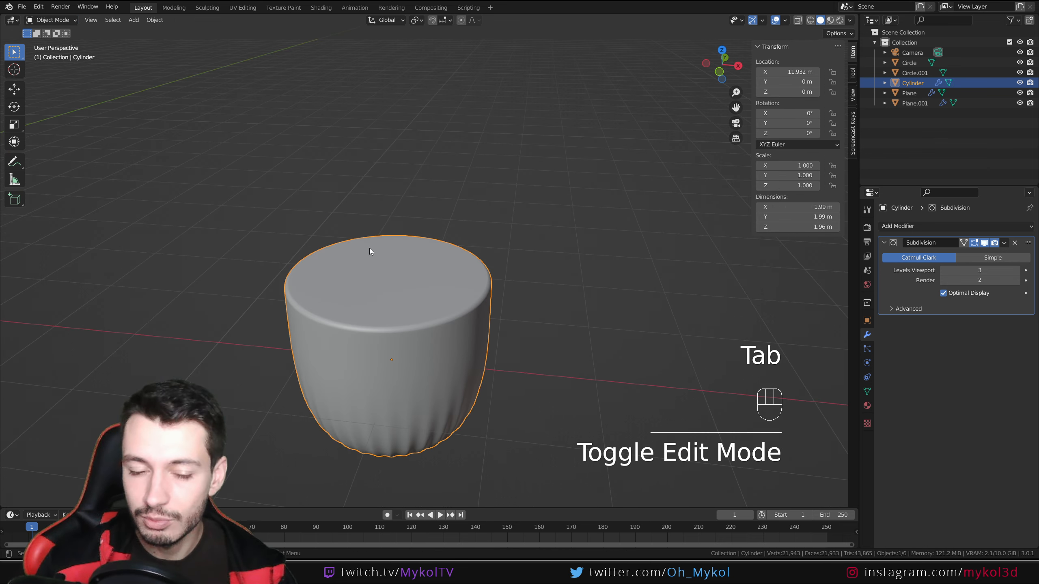
pyautogui.moveTo(389, 235); pyautogui.dragTo(437, 265, button='middle')
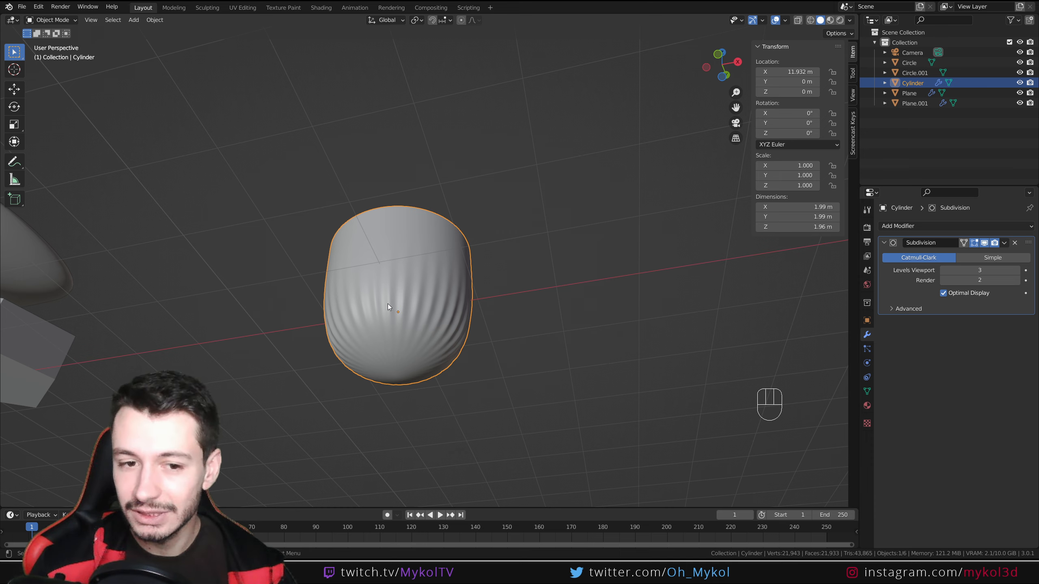
# - Undo the bevel on the cylinder's top rim
pyautogui.moveTo(388, 304); pyautogui.dragTo(401, 367, button='middle')
pyautogui.press('Tab')
pyautogui.hotkey('ctrl', 'z')
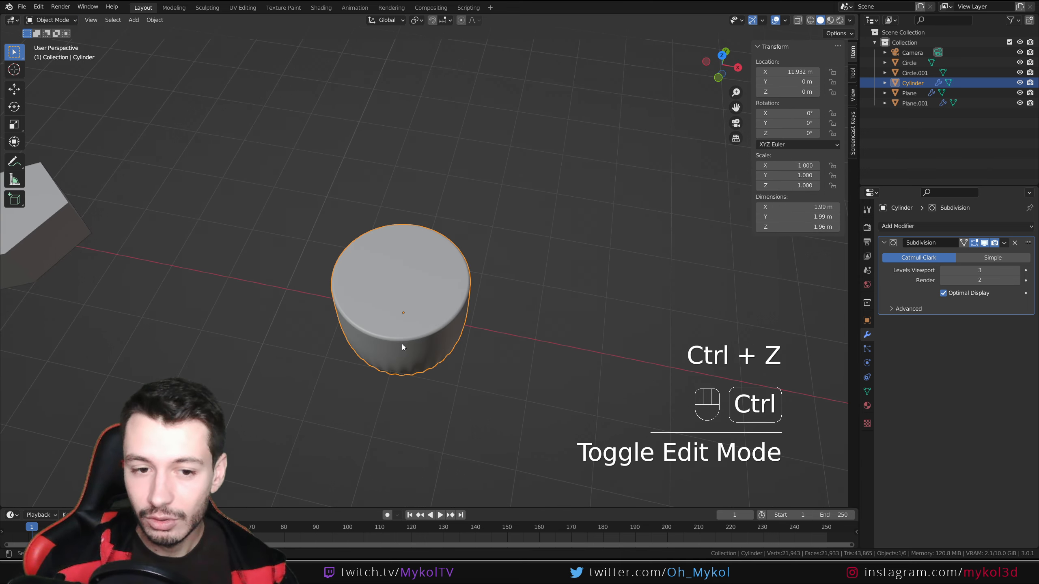
pyautogui.hotkey('ctrl', 'z')
pyautogui.hotkey('ctrl', 'z')
# - Delete the cylinder's top face
pyautogui.moveTo(405, 312); pyautogui.dragTo(409, 291, button='middle')
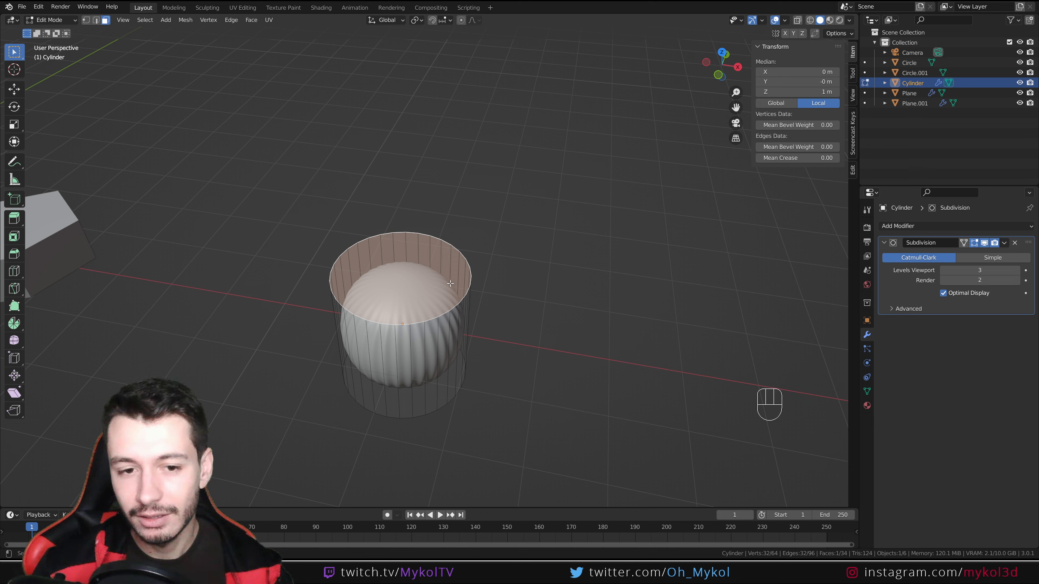
pyautogui.press('x')
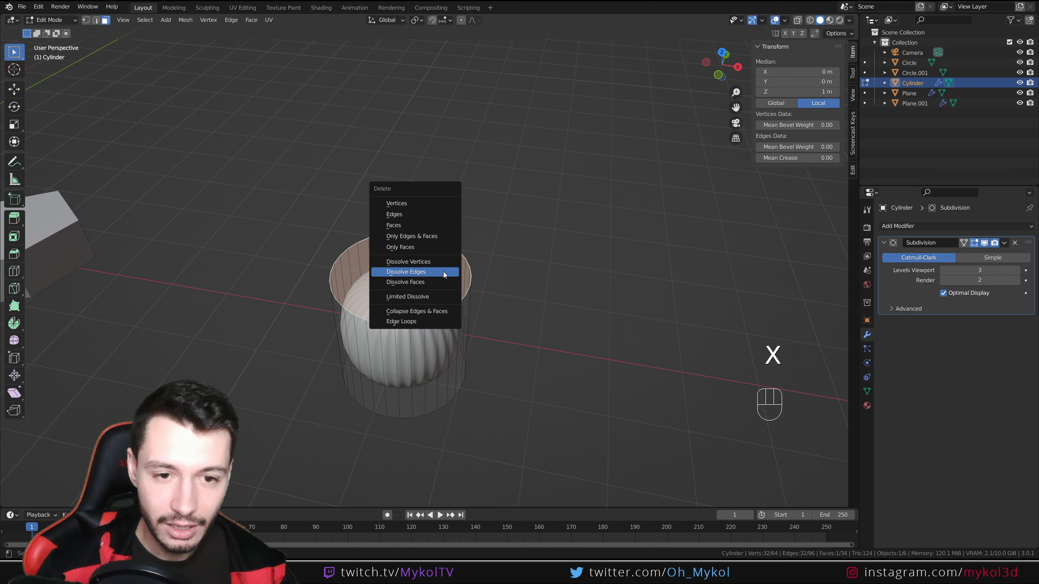
pyautogui.click(402, 227)
# - Select the edge loop around the cylinder's open top and close it with Grid Fill
pyautogui.click(96, 19)
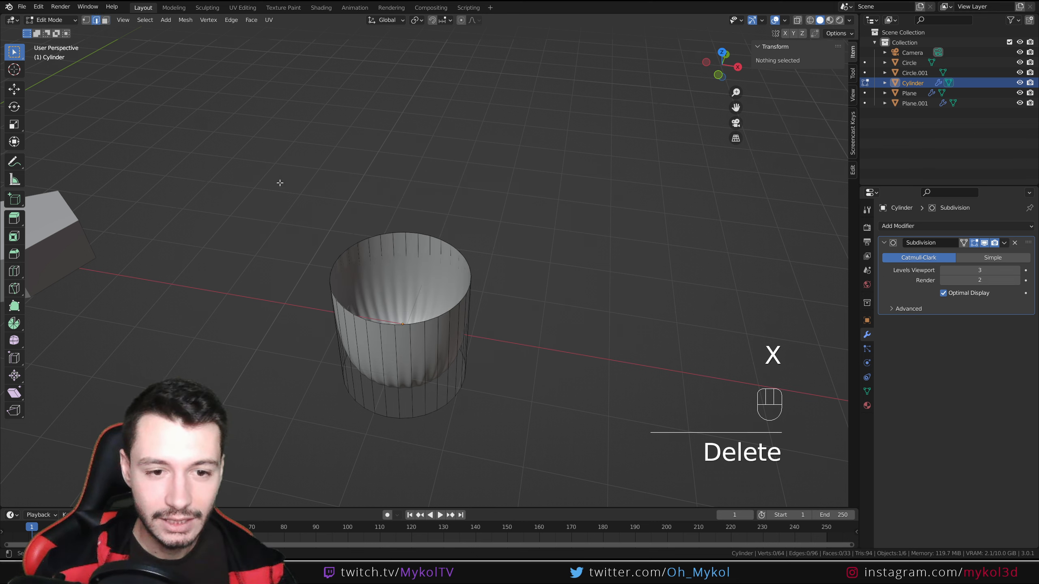
pyautogui.keyDown('alt'); pyautogui.click(332, 278); pyautogui.keyUp('alt')
pyautogui.keyDown('alt'); pyautogui.click(337, 258); pyautogui.keyUp('alt')
pyautogui.press('F3')
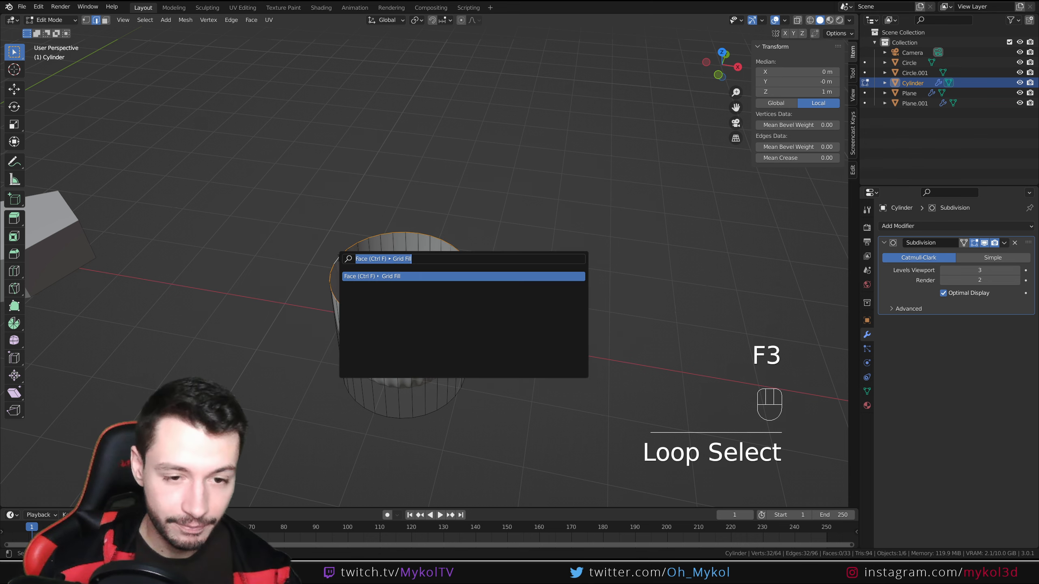
pyautogui.press('Return')
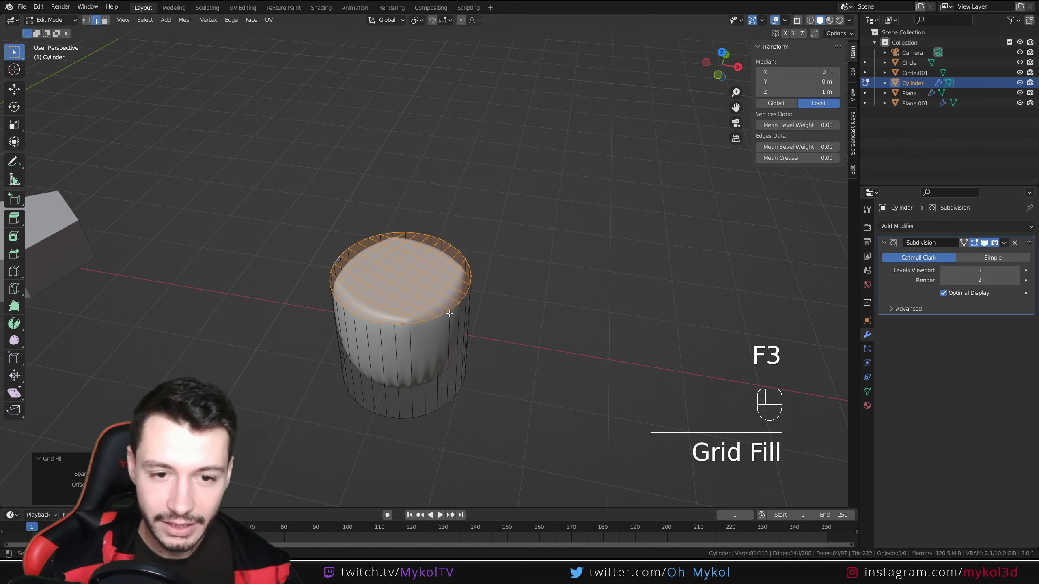
# - Compare the grid-filled cap's subdivided shape and shading in Object Mode with its quad layout in Edit Mode
pyautogui.press('Tab')
pyautogui.moveTo(474, 322)
pyautogui.mouseDown(button='middle')
pyautogui.moveTo(498, 338)
pyautogui.moveTo(485, 342)
pyautogui.moveTo(460, 287)
pyautogui.moveTo(472, 313)
pyautogui.mouseUp(button='middle')
pyautogui.scroll(4, 498, 339)
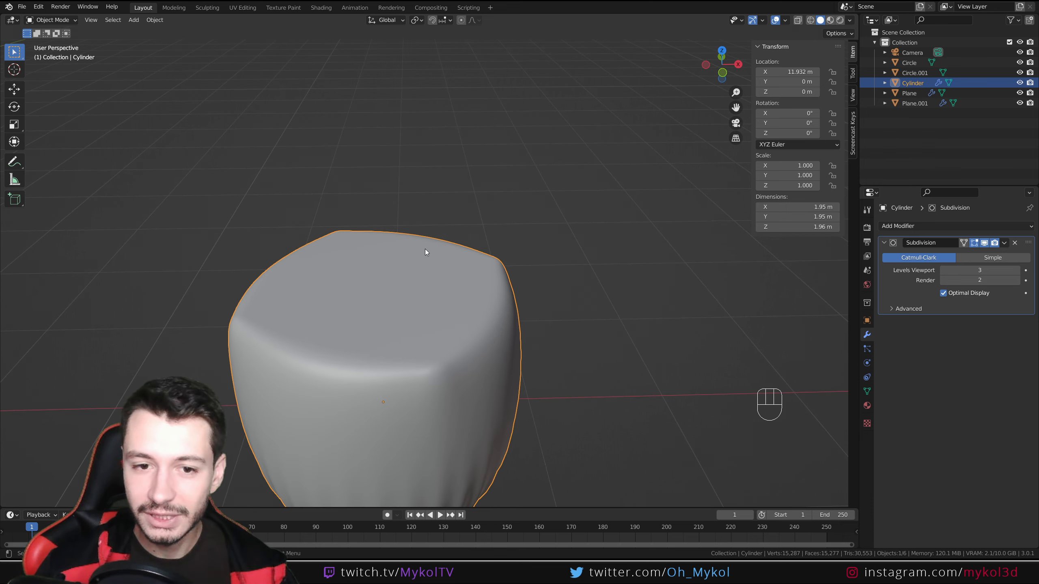
pyautogui.press('Tab')
pyautogui.moveTo(425, 249); pyautogui.dragTo(493, 275, button='middle')
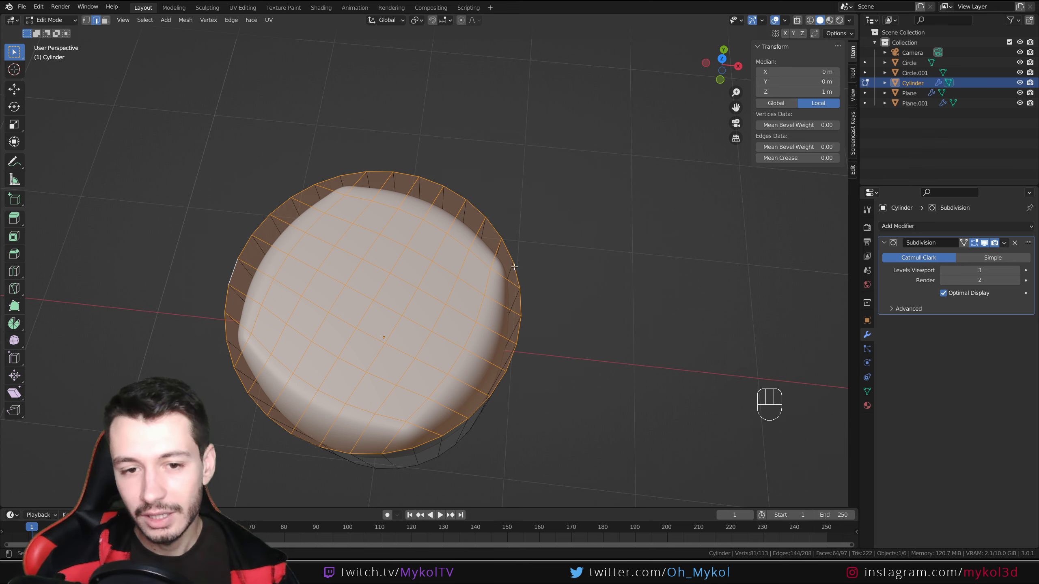
pyautogui.press('Tab')
pyautogui.moveTo(498, 265); pyautogui.dragTo(422, 300, button='middle')
pyautogui.moveTo(468, 357); pyautogui.dragTo(434, 300, button='middle')
pyautogui.scroll(4, 434, 299)
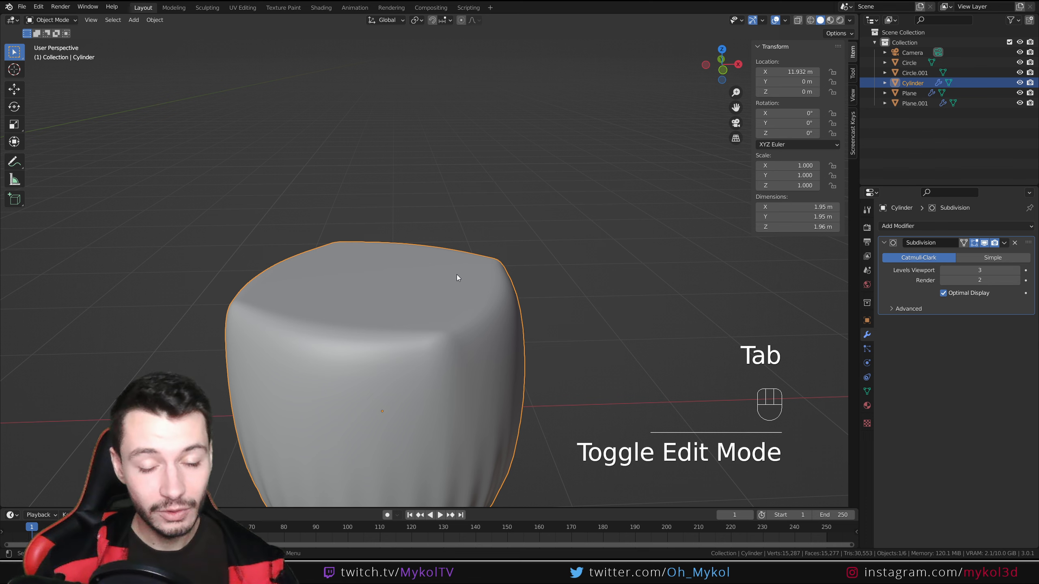
pyautogui.moveTo(500, 355); pyautogui.dragTo(460, 362, button='middle')
pyautogui.scroll(-5, 454, 361)
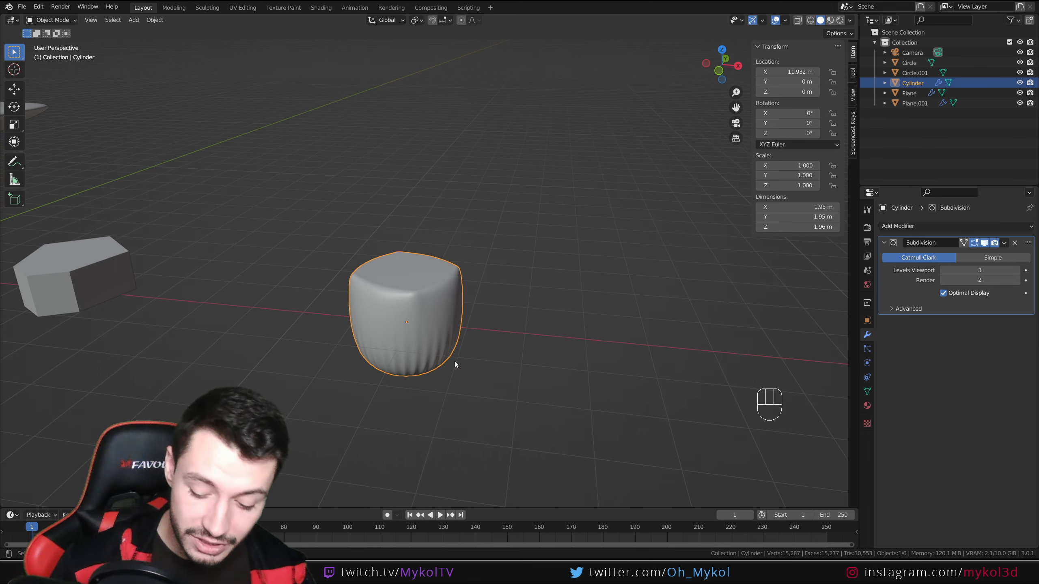
# - Delete the grid-filled cylinder and add a new 32-vertex cylinder with its cap fill type set to Triangle Fan
pyautogui.press('Delete')
pyautogui.hotkey('shift', 'a')
pyautogui.moveTo(456, 363)
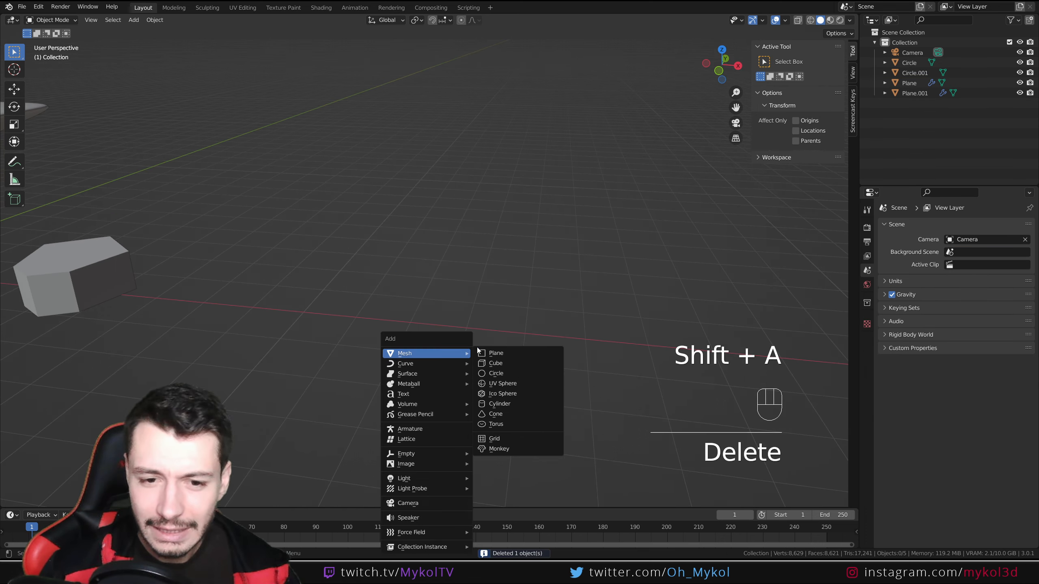
pyautogui.click(523, 403)
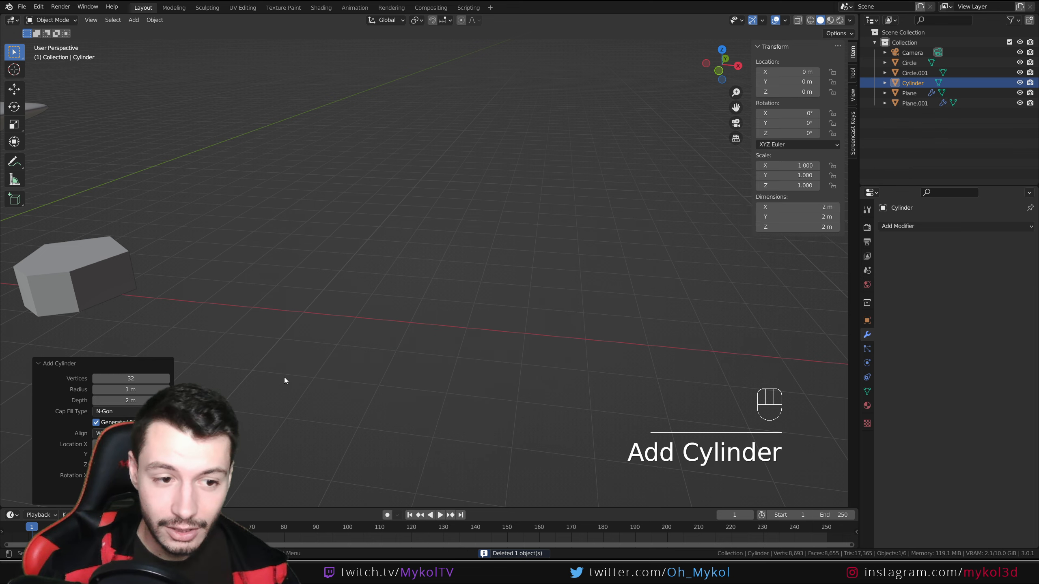
pyautogui.scroll(4, 284, 378)
pyautogui.moveTo(232, 355); pyautogui.dragTo(221, 369, button='middle')
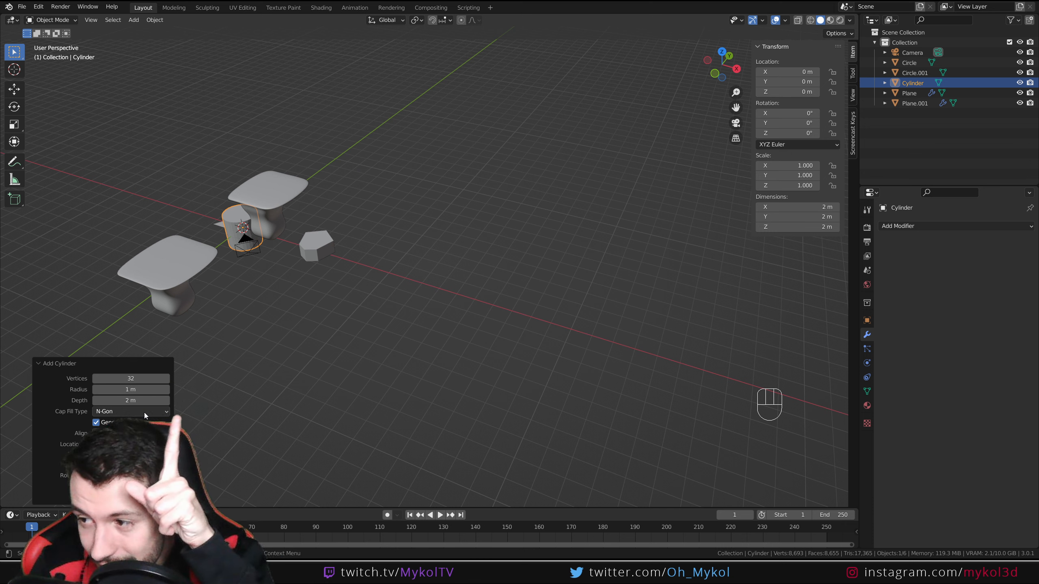
pyautogui.click(145, 412)
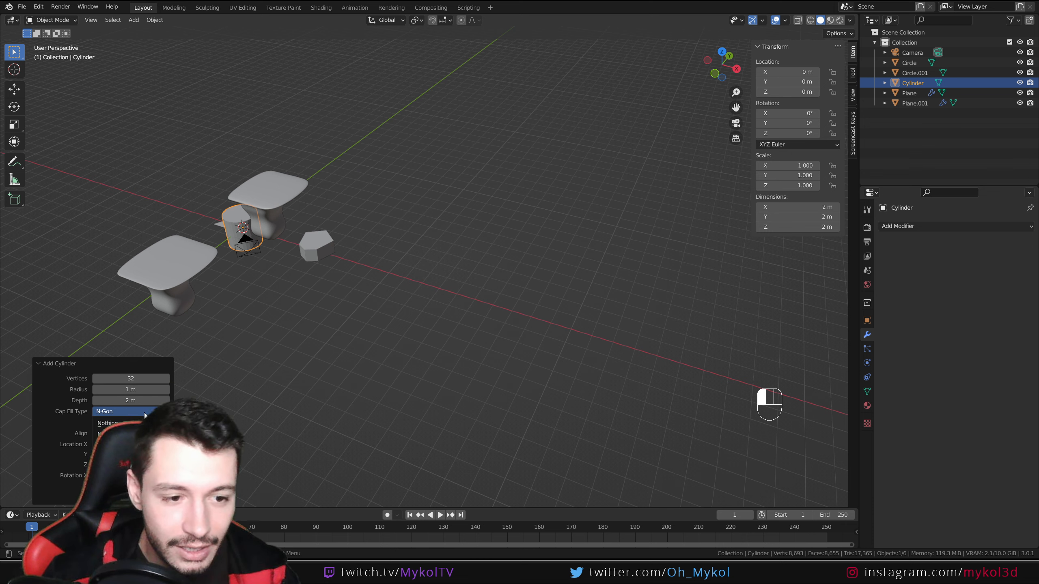
pyautogui.click(118, 444)
pyautogui.moveTo(250, 320); pyautogui.dragTo(240, 303, button='middle')
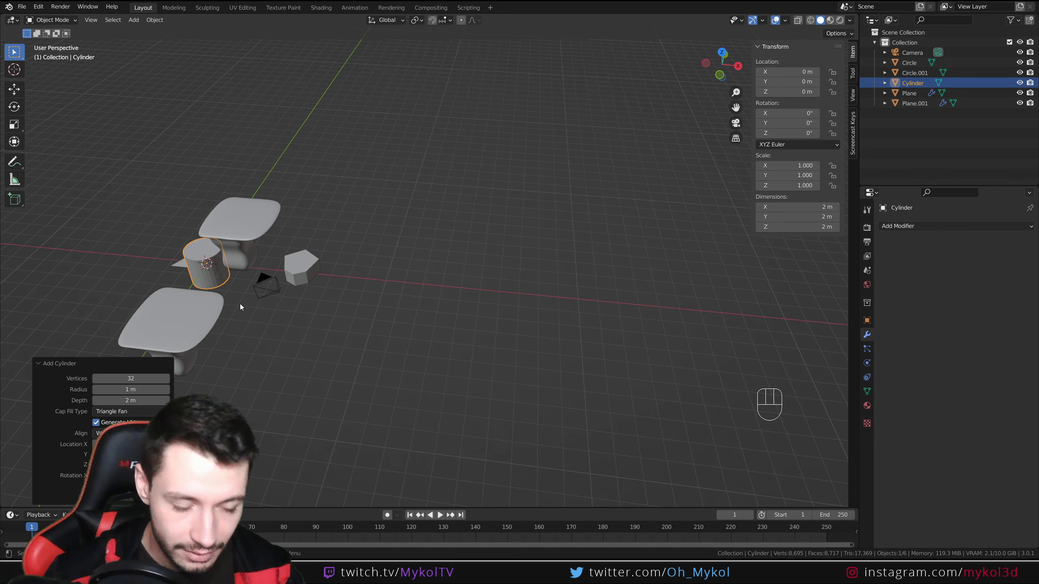
# - Move the new cylinder along X to about 13.45 m, clear of the other objects
pyautogui.press('g')
pyautogui.press('x')
pyautogui.click(491, 323)
pyautogui.press('Tab')
pyautogui.scroll(3, 508, 322)
pyautogui.keyDown('shift'); pyautogui.moveTo(508, 322); pyautogui.dragTo(417, 255, button='middle'); pyautogui.keyUp('shift')
pyautogui.scroll(3, 371, 324)
# - Add a level 3 Subdivision modifier to the cylinder and shade it smooth
pyautogui.press('Tab')
pyautogui.hotkey('ctrl', '3')
pyautogui.scroll(3, 463, 295)
pyautogui.rightClick(451, 287)
pyautogui.click(450, 287)
pyautogui.scroll(-2, 435, 306)
pyautogui.moveTo(435, 306); pyautogui.dragTo(442, 322, button='middle')
# - Lower the centre vertex of the cylinder's triangle-fan top along Z to a height of about 0.43 m
pyautogui.press('Tab')
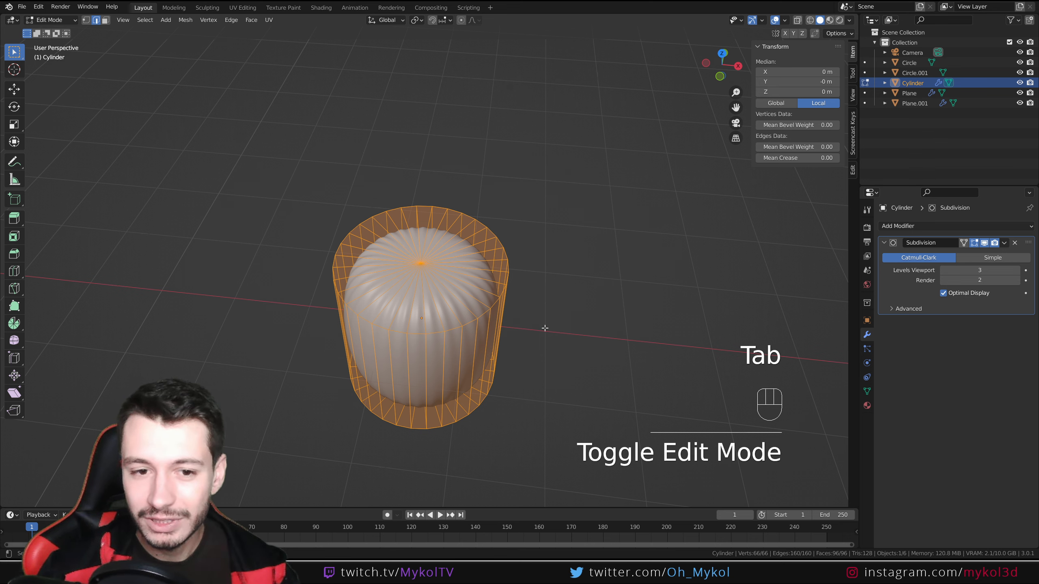
pyautogui.moveTo(545, 325); pyautogui.dragTo(501, 283, button='middle')
pyautogui.press('1')
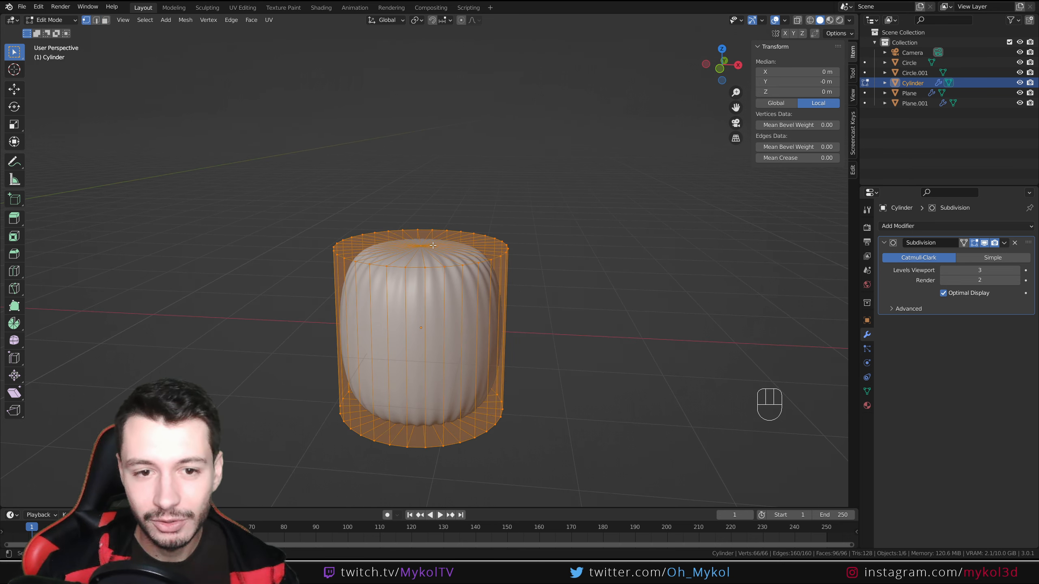
pyautogui.click(422, 242)
pyautogui.press('g')
pyautogui.press('z')
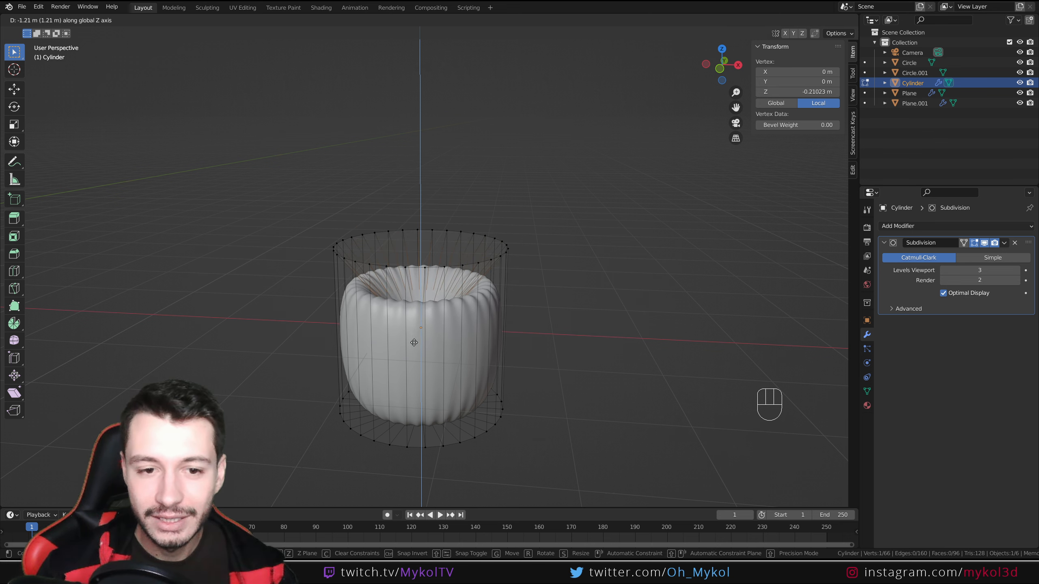
pyautogui.click(412, 310)
pyautogui.moveTo(411, 310); pyautogui.dragTo(394, 240, button='middle')
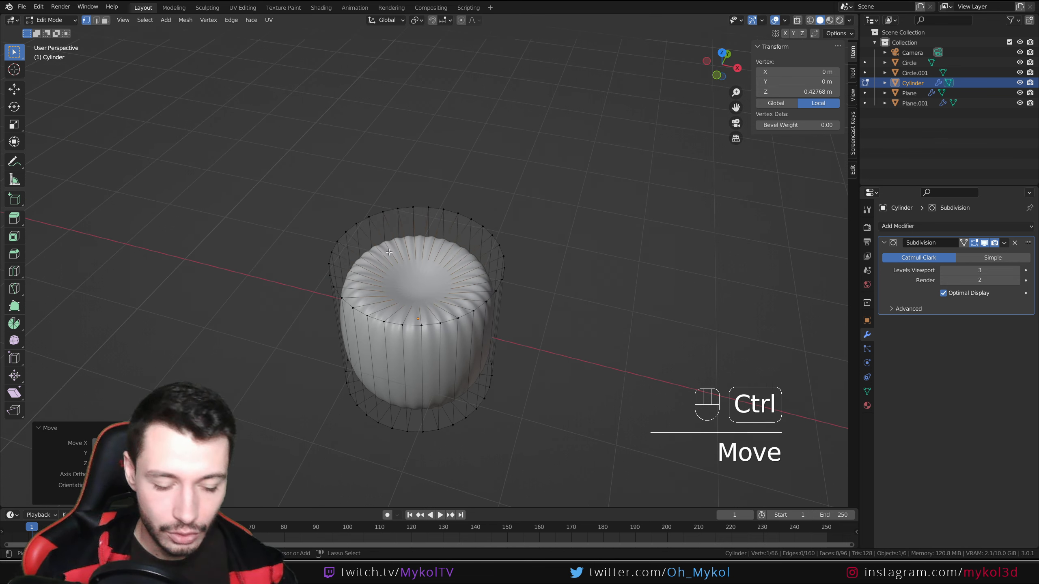
# - Try to add a loop cut across the triangle-fan cap, and undo the lowering of its centre vertex
pyautogui.hotkey('ctrl', 'r')
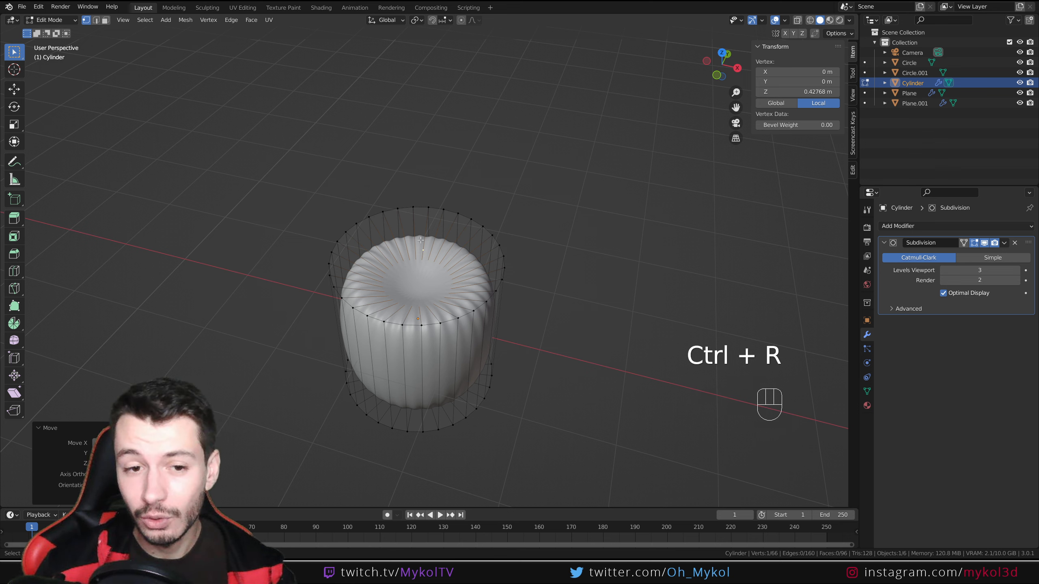
pyautogui.hotkey('ctrl', 'z')
pyautogui.hotkey('ctrl', 'z')
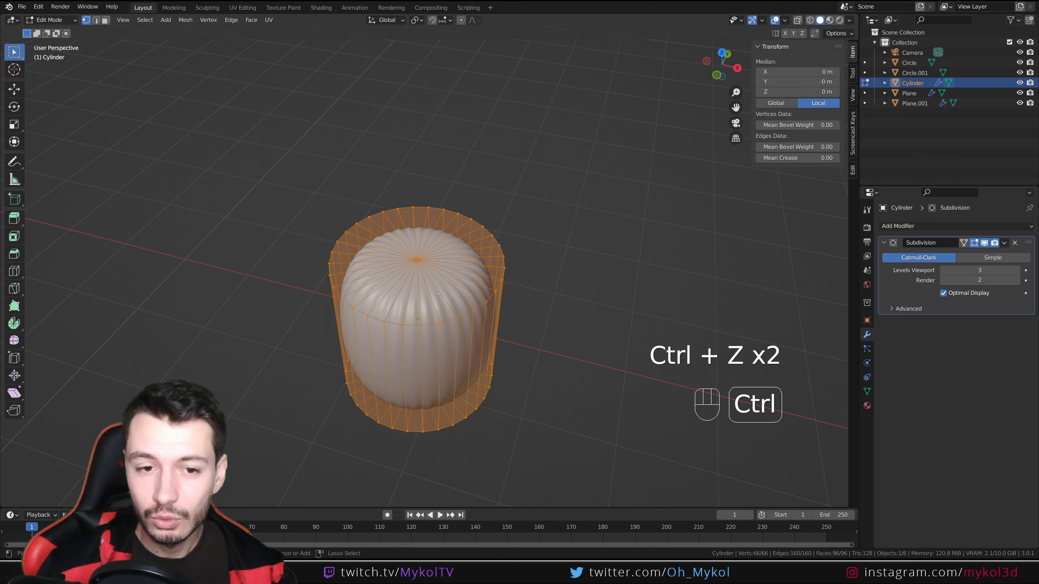
# - Select all the triangular faces of the cylinder's top cap and delete them
pyautogui.keyDown('alt'); pyautogui.click(347, 328); pyautogui.keyUp('alt')
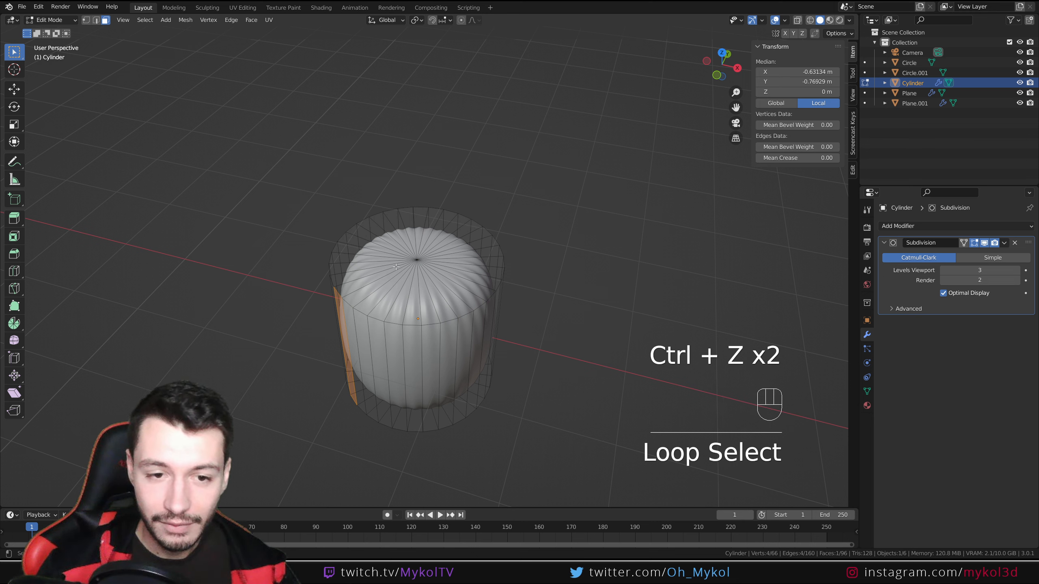
pyautogui.click(401, 248)
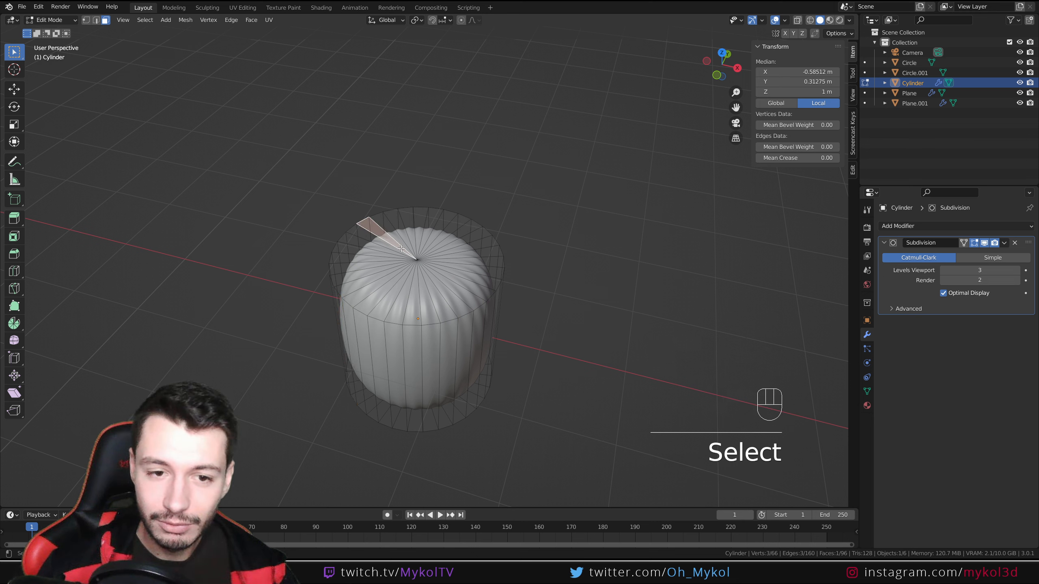
pyautogui.press('c')
pyautogui.click(421, 261)
pyautogui.rightClick(421, 261)
pyautogui.press('x')
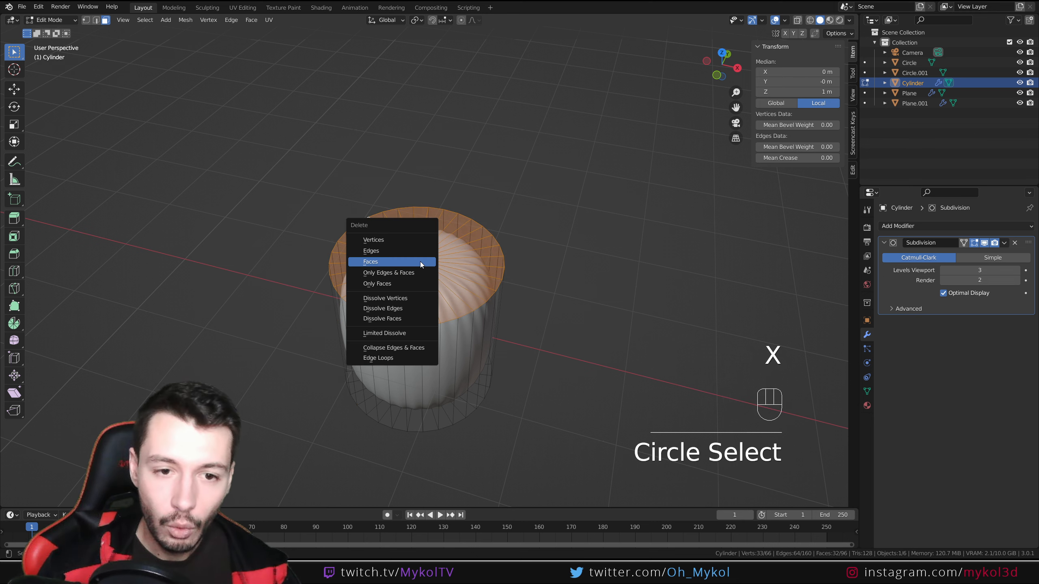
pyautogui.click(420, 262)
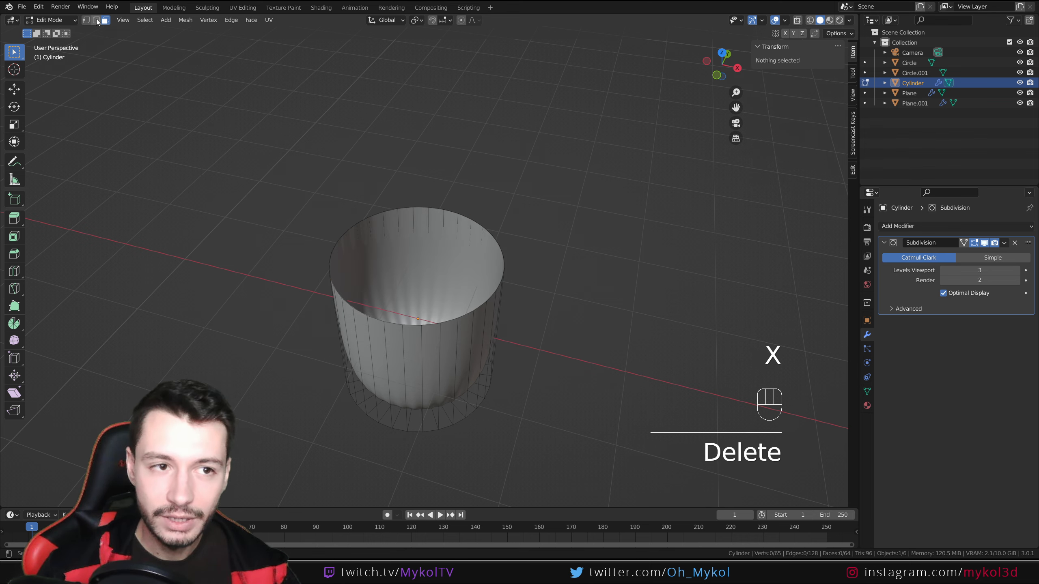
# - Fill the open top edge loop with a single n-gon face and inset that face
pyautogui.keyDown('alt'); pyautogui.click(331, 257); pyautogui.keyUp('alt')
pyautogui.press('f')
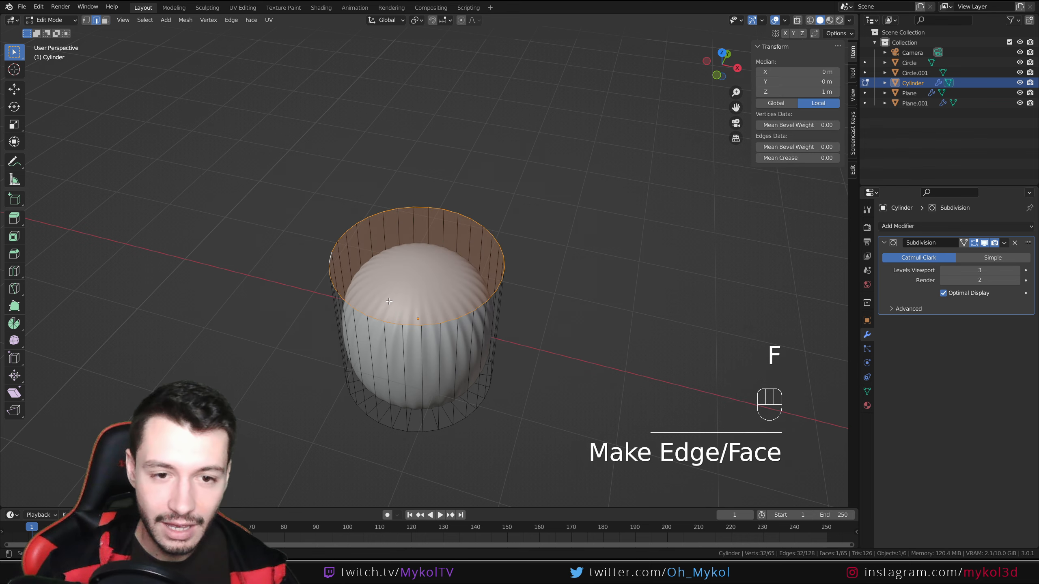
pyautogui.moveTo(330, 257); pyautogui.dragTo(488, 355, button='middle')
pyautogui.press('i')
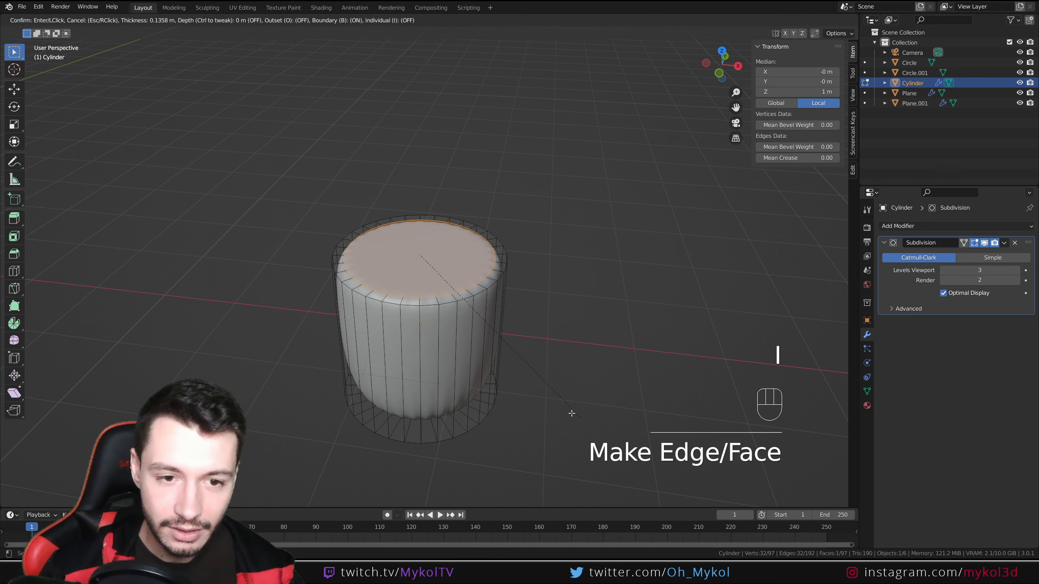
pyautogui.click(557, 409)
pyautogui.moveTo(556, 409); pyautogui.dragTo(512, 314, button='middle')
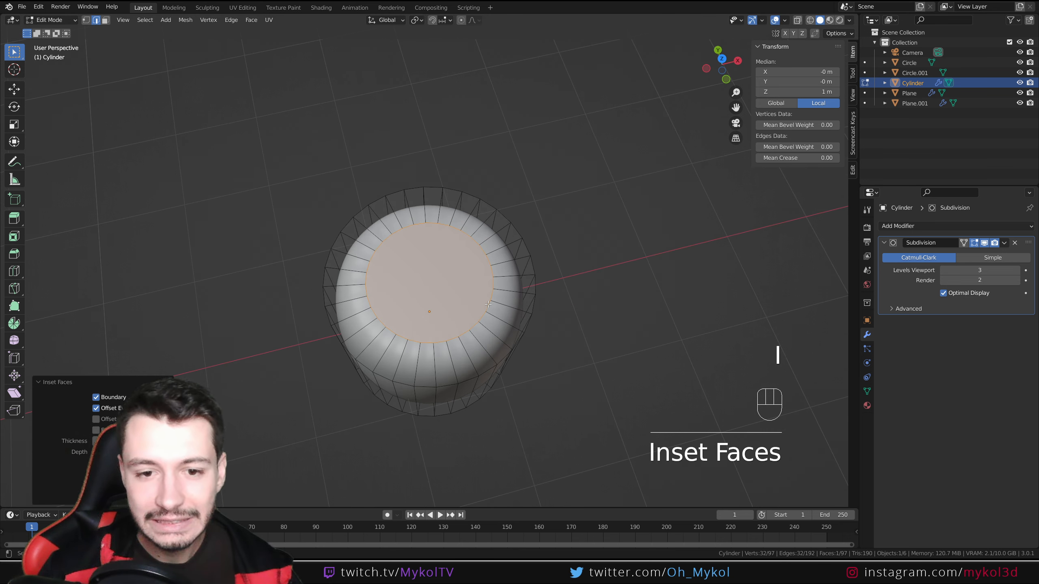
# - Check the inset cap's shading in Object Mode, and scale the inner face up by about 1.55
pyautogui.press('Tab')
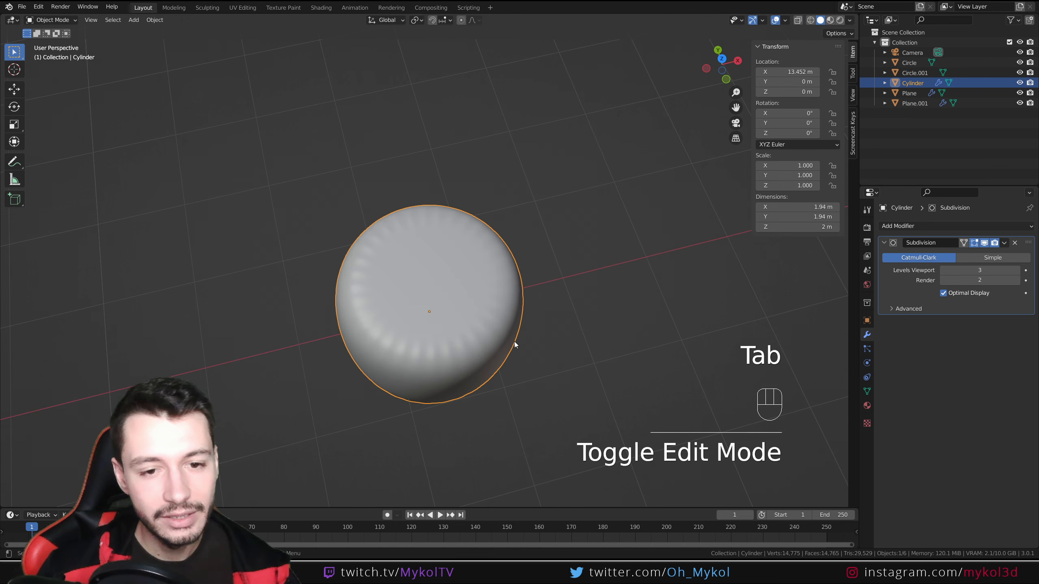
pyautogui.moveTo(515, 344); pyautogui.dragTo(477, 302, button='middle')
pyautogui.press('Tab')
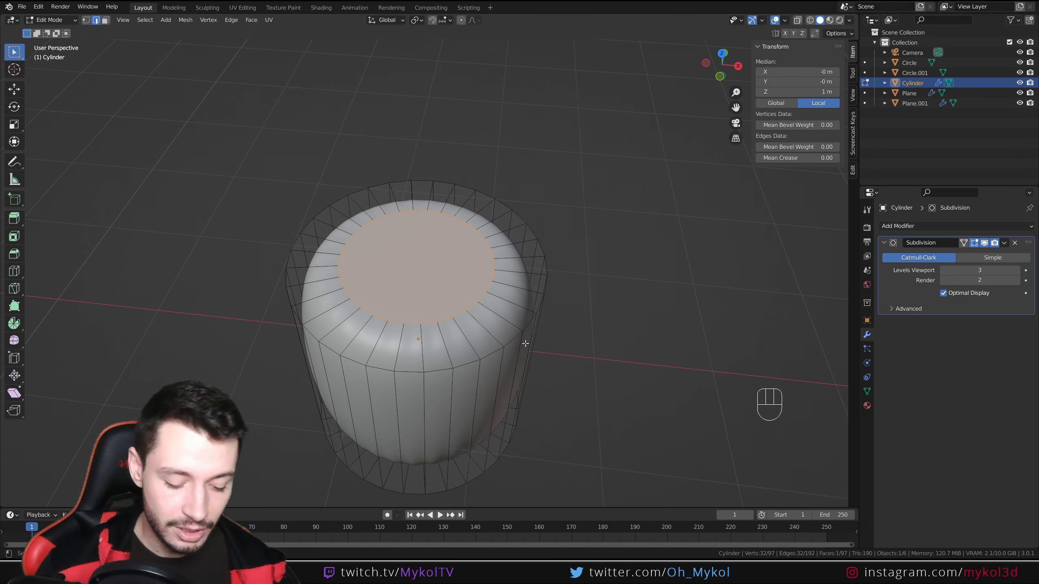
pyautogui.hotkey('shift', 'r')
pyautogui.press('Tab')
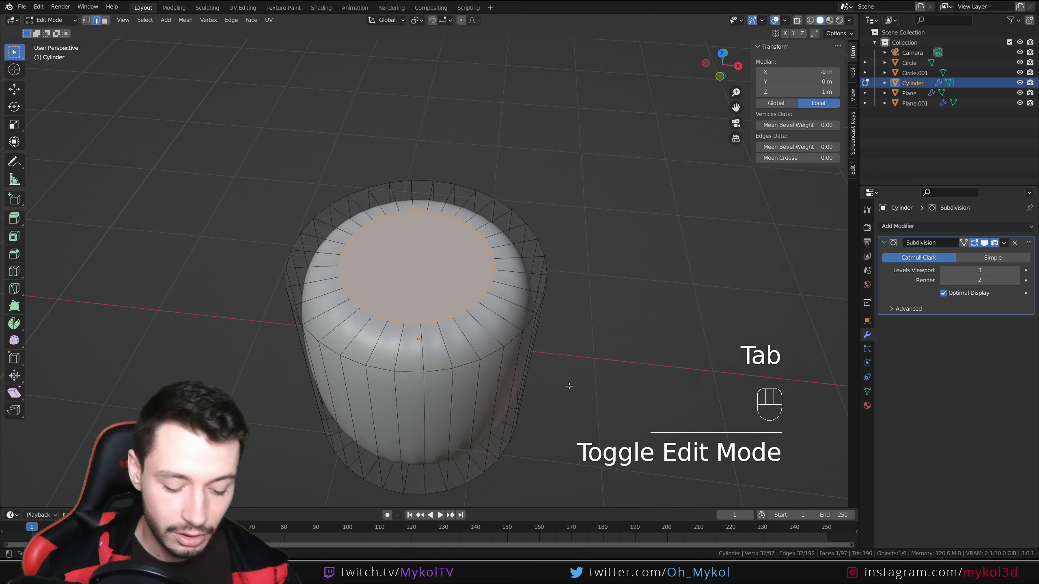
pyautogui.press('s')
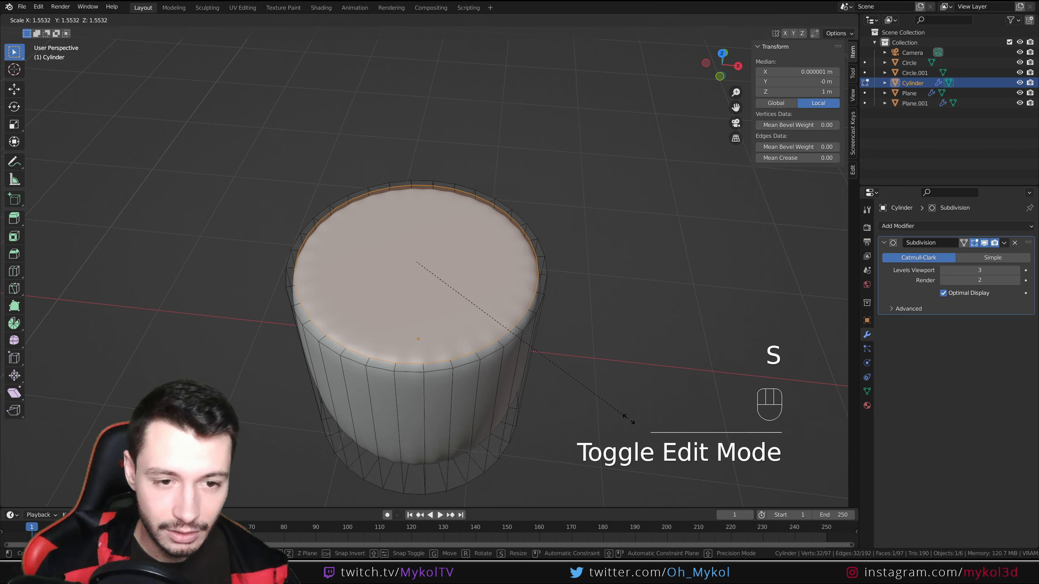
pyautogui.click(629, 420)
# - Raise the inner top face about 0.05 m along Z and inset it by about 0.05 m
pyautogui.press('g')
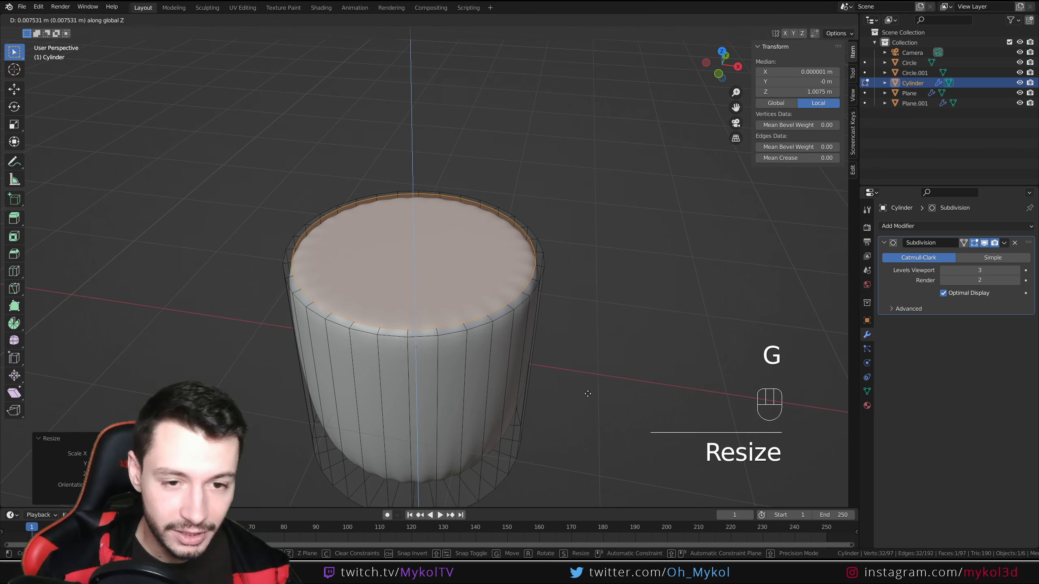
pyautogui.click(593, 394)
pyautogui.press('i')
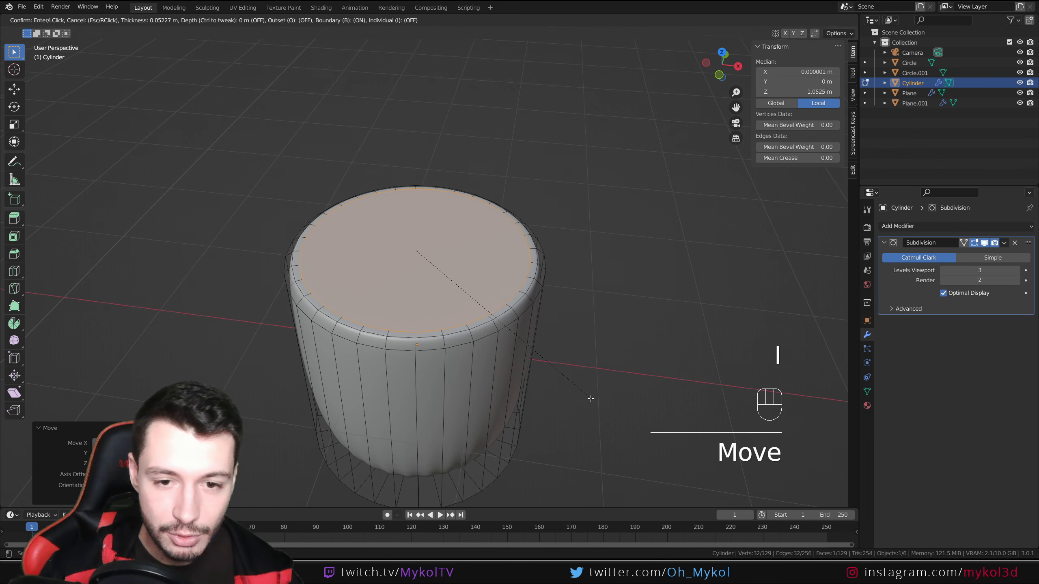
pyautogui.click(589, 397)
# - Examine the rounded rim and the flat n-gon cap in both Object Mode and Edit Mode
pyautogui.press('Tab')
pyautogui.moveTo(511, 385)
pyautogui.mouseDown(button='middle')
pyautogui.moveTo(465, 339)
pyautogui.moveTo(496, 382)
pyautogui.mouseUp(button='middle')
pyautogui.press('Tab')
pyautogui.scroll(3, 540, 297)
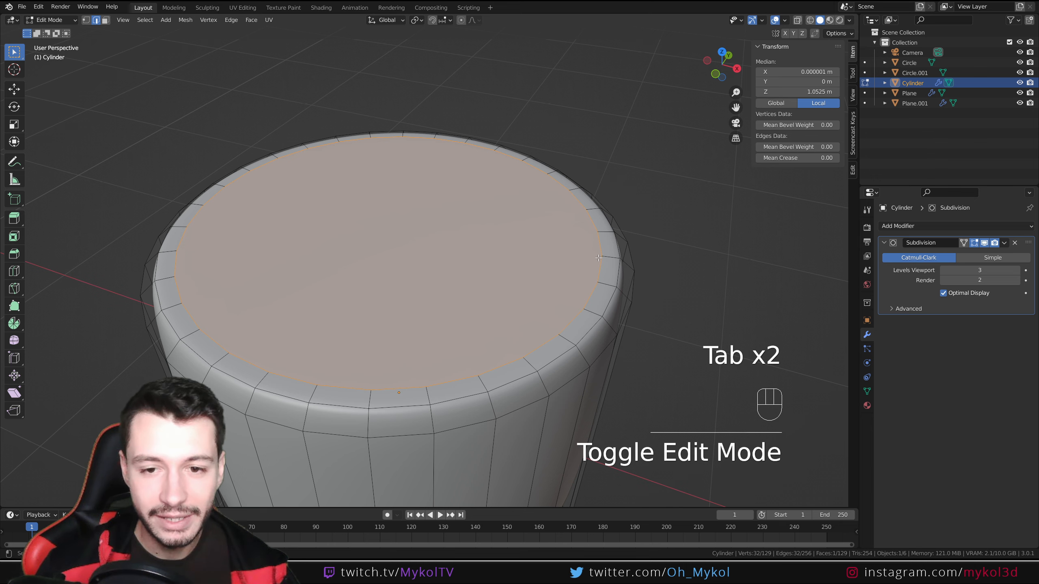
pyautogui.moveTo(630, 268); pyautogui.dragTo(596, 251, button='middle')
pyautogui.click(586, 249)
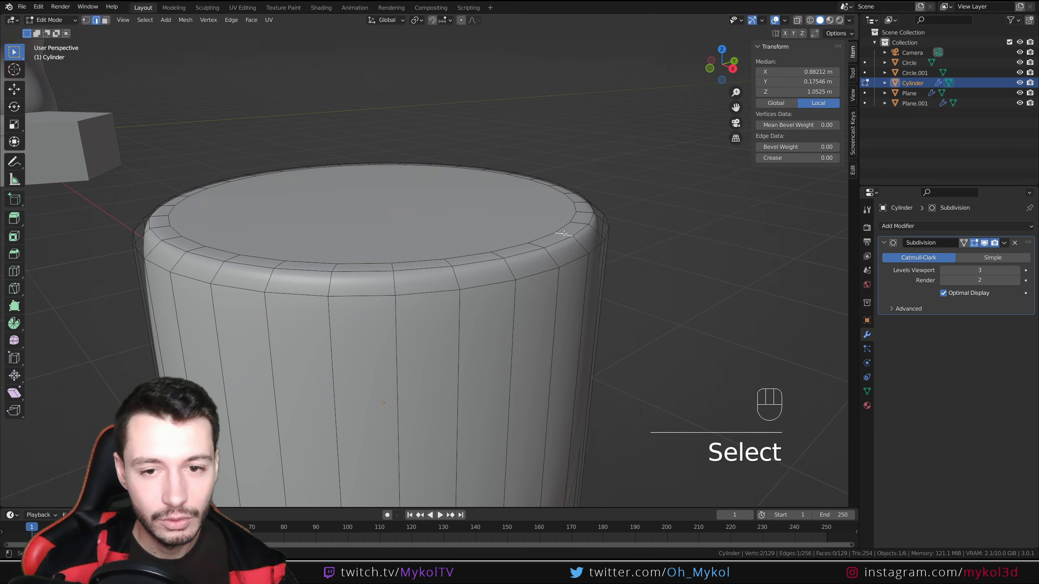
pyautogui.scroll(-2, 341, 294)
pyautogui.moveTo(342, 294); pyautogui.dragTo(411, 298, button='middle')
pyautogui.press('Tab')
pyautogui.press('Tab')
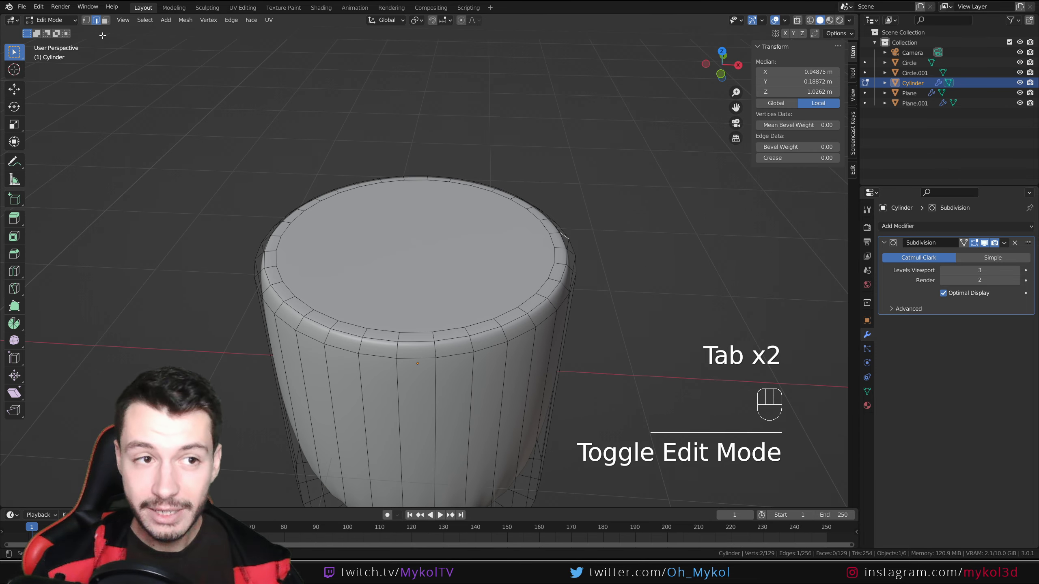
# - Raise a single inner rim vertex of the n-gon cap by about 0.18 m and check the cap's shading in Object Mode
pyautogui.click(85, 19)
pyautogui.click(282, 237)
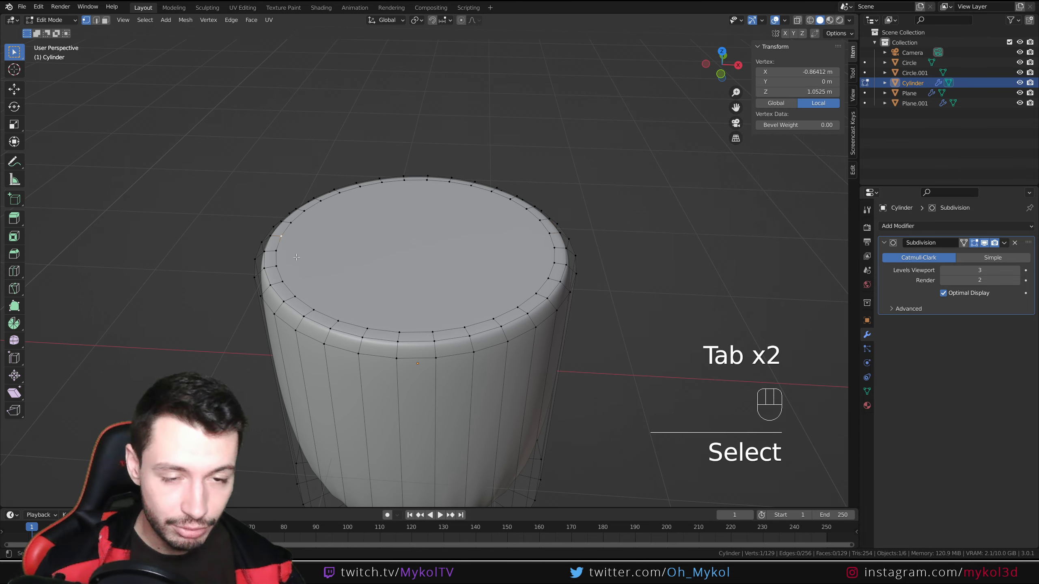
pyautogui.press('g')
pyautogui.click(316, 276)
pyautogui.press('Tab')
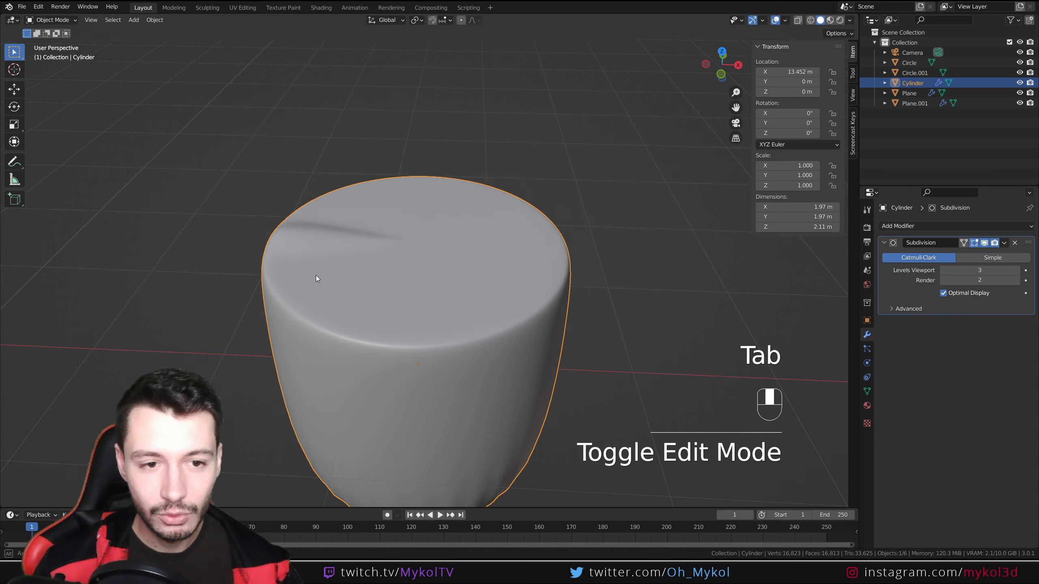
pyautogui.moveTo(316, 275); pyautogui.dragTo(349, 324, button='middle')
# - Undo the rim vertex move on the cylinder cap and return to Object Mode
pyautogui.press('Tab')
pyautogui.hotkey('ctrl', 'z')
pyautogui.hotkey('ctrl', 'z')
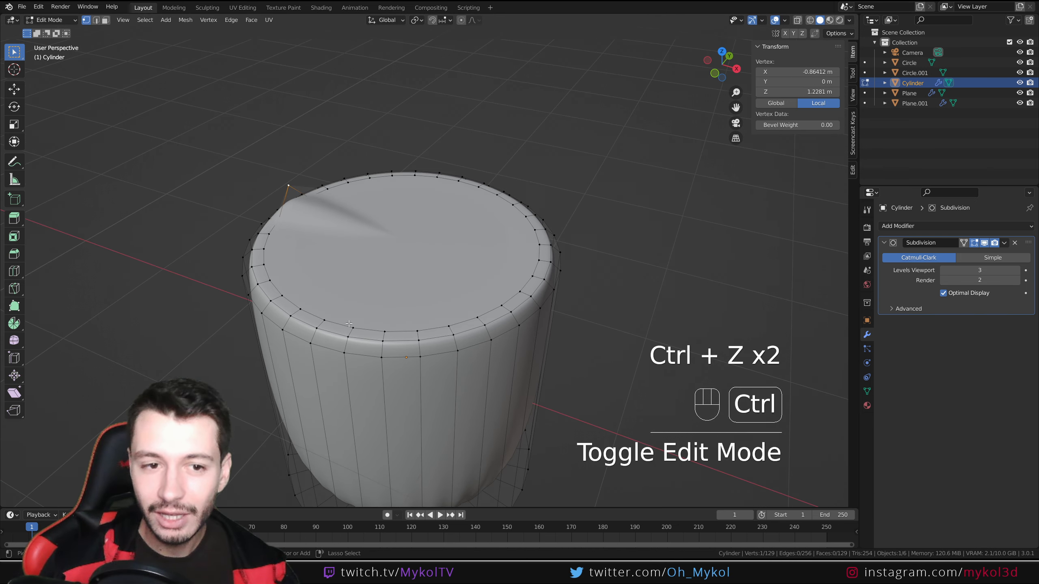
pyautogui.hotkey('ctrl', 'z')
pyautogui.press('Tab')
# - Delete the cylinder from the scene
pyautogui.scroll(-5, 350, 293)
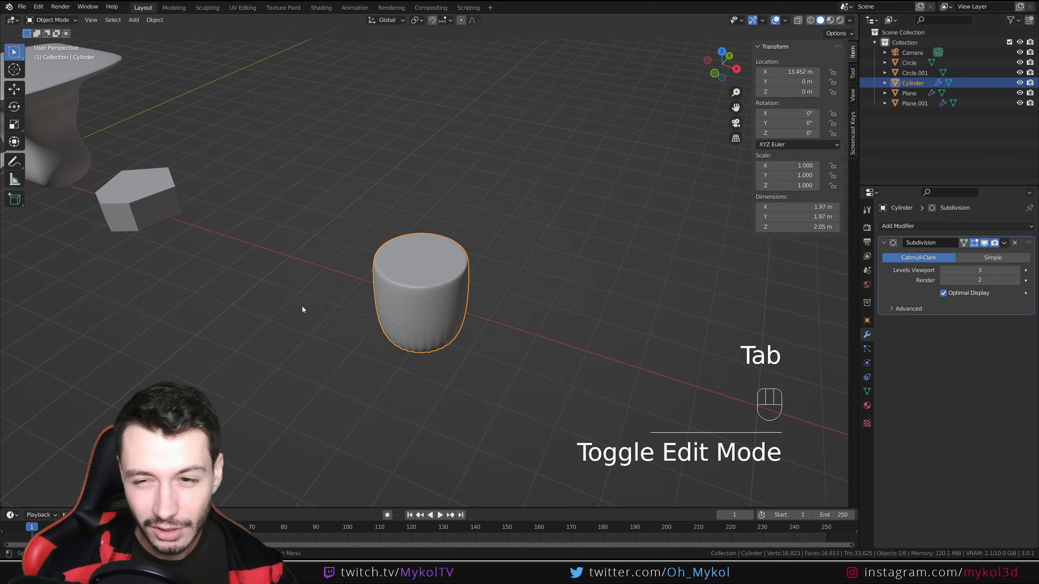
pyautogui.press('Delete')
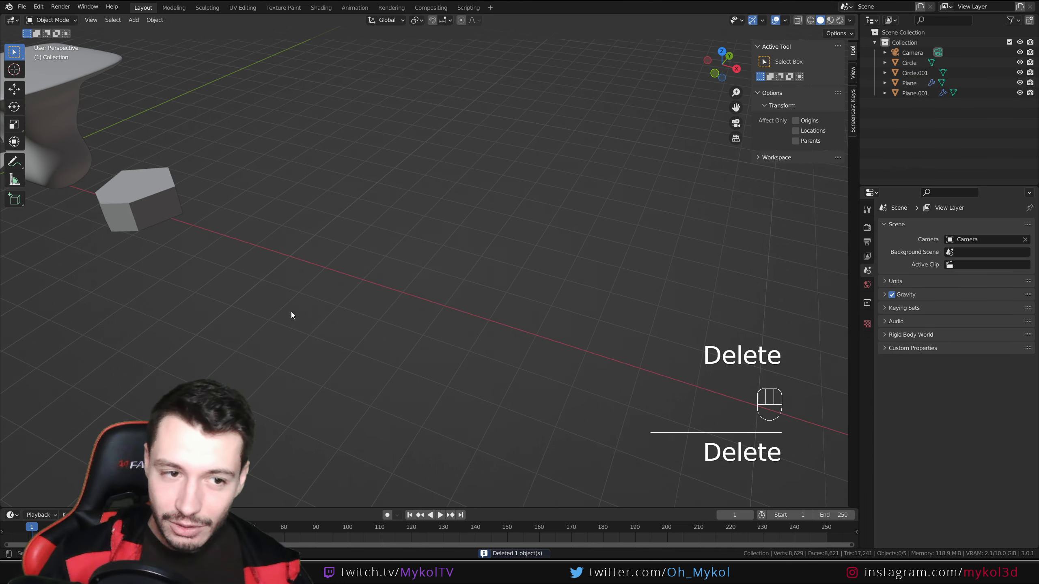
# - Move the second table (Plane.001) behind the first one, to about 5.92 m in Y
pyautogui.scroll(-5, 291, 311)
pyautogui.keyDown('shift'); pyautogui.moveTo(231, 300); pyautogui.dragTo(418, 424, button='middle'); pyautogui.keyUp('shift')
pyautogui.click(400, 378)
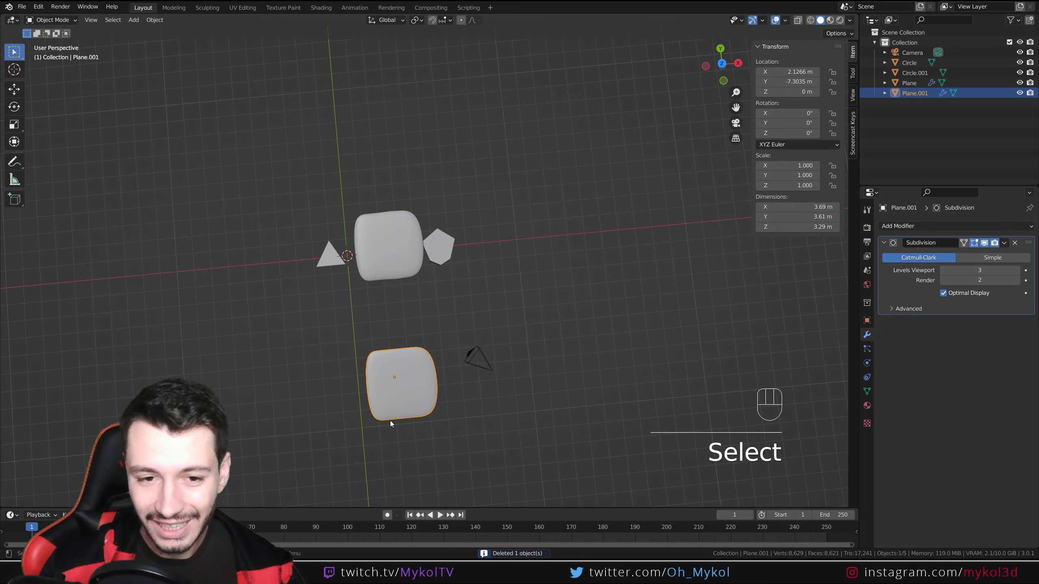
pyautogui.press('g')
pyautogui.click(375, 300)
# - Examine both tables, the Circle.001 prism and the flat triangle from several angles, selecting each shape to compare
pyautogui.moveTo(376, 300); pyautogui.dragTo(444, 287, button='middle')
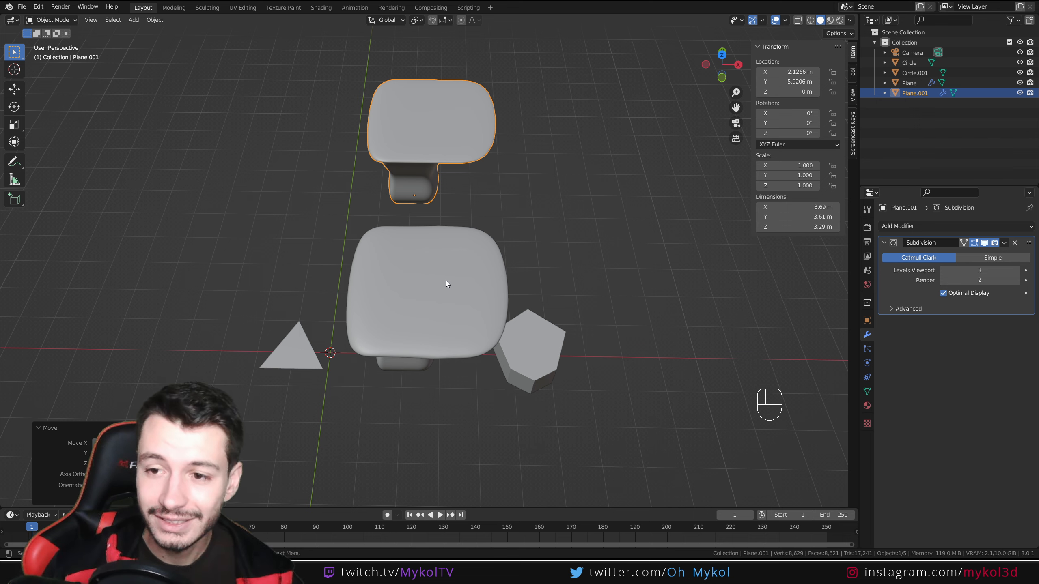
pyautogui.moveTo(461, 321); pyautogui.dragTo(432, 296, button='middle')
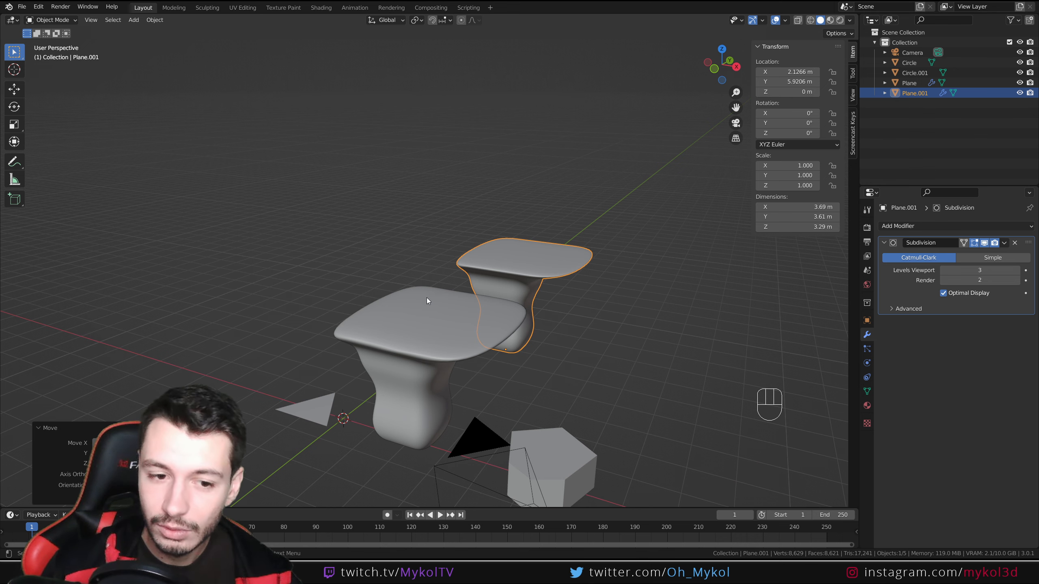
pyautogui.moveTo(462, 326); pyautogui.dragTo(473, 329, button='middle')
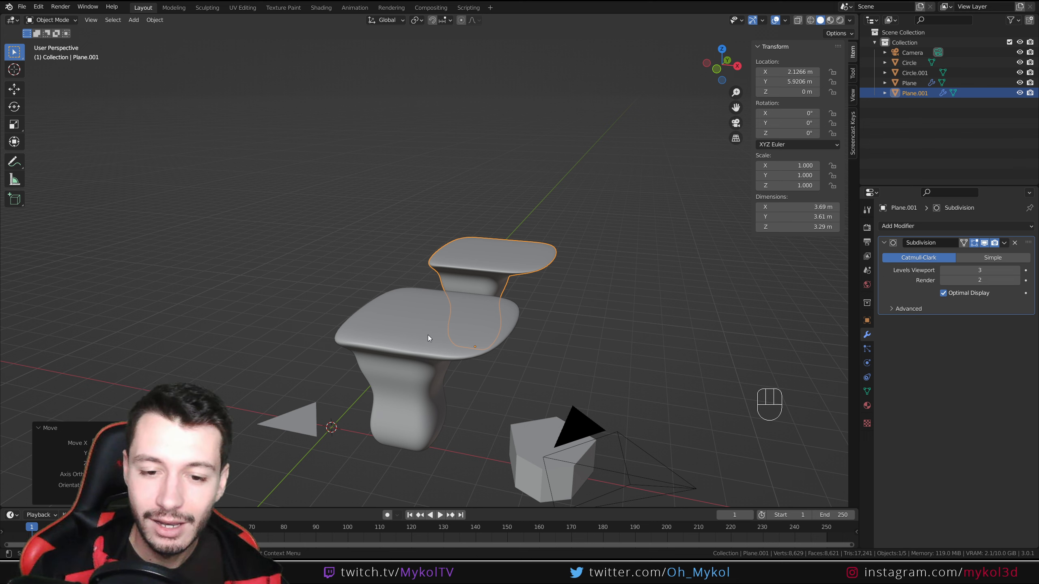
pyautogui.moveTo(530, 347); pyautogui.dragTo(567, 373, button='middle')
pyautogui.keyDown('shift'); pyautogui.moveTo(567, 373); pyautogui.dragTo(482, 312, button='middle'); pyautogui.keyUp('shift')
pyautogui.click(483, 314)
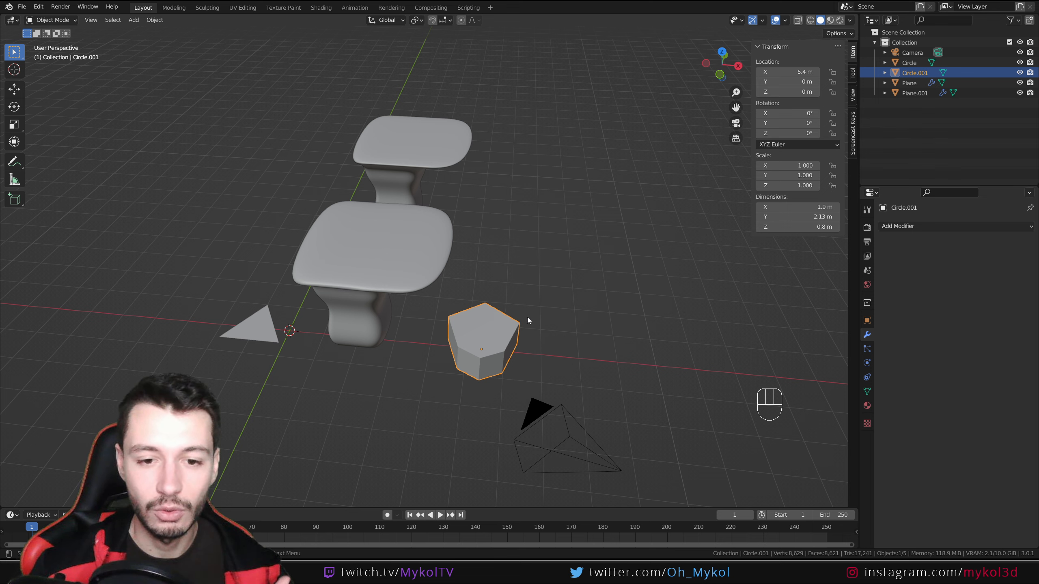
pyautogui.click(360, 279)
pyautogui.click(261, 324)
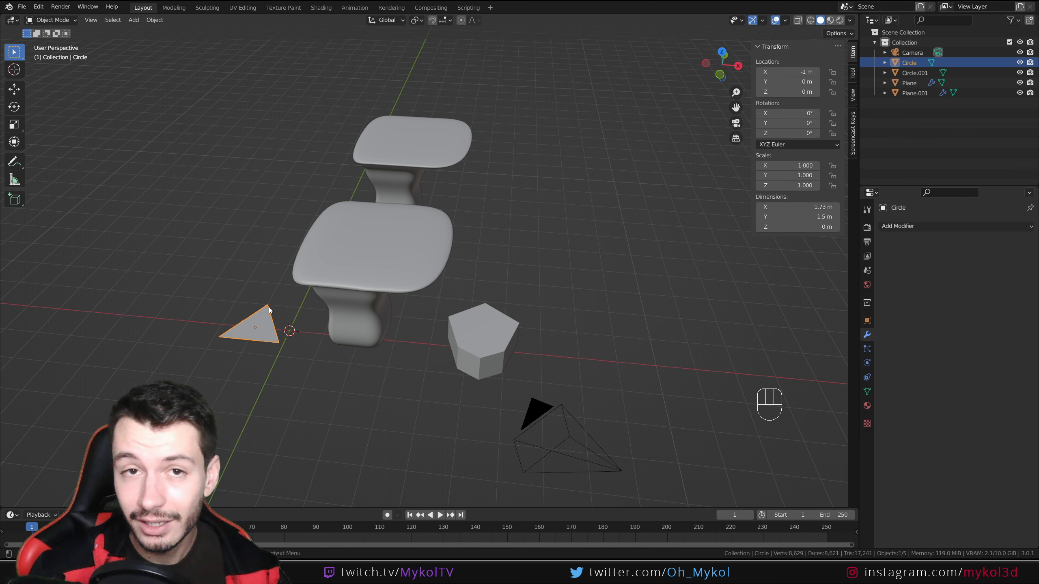
pyautogui.click(367, 263)
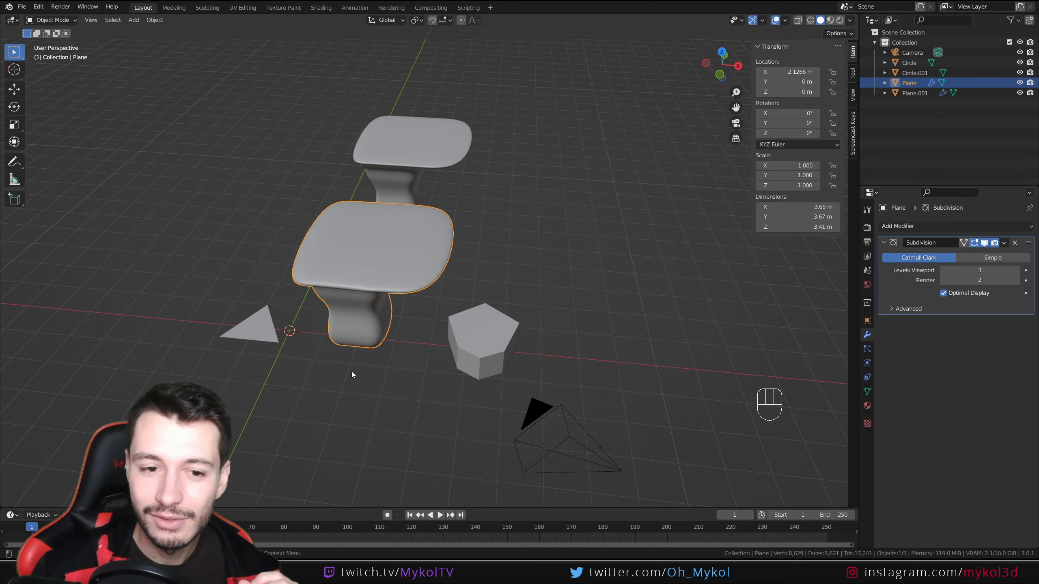
# - Inspect the front table's quad topology and the Circle.001 prism's mesh in Edit Mode
pyautogui.moveTo(352, 373); pyautogui.dragTo(392, 293, button='middle')
pyautogui.press('Tab')
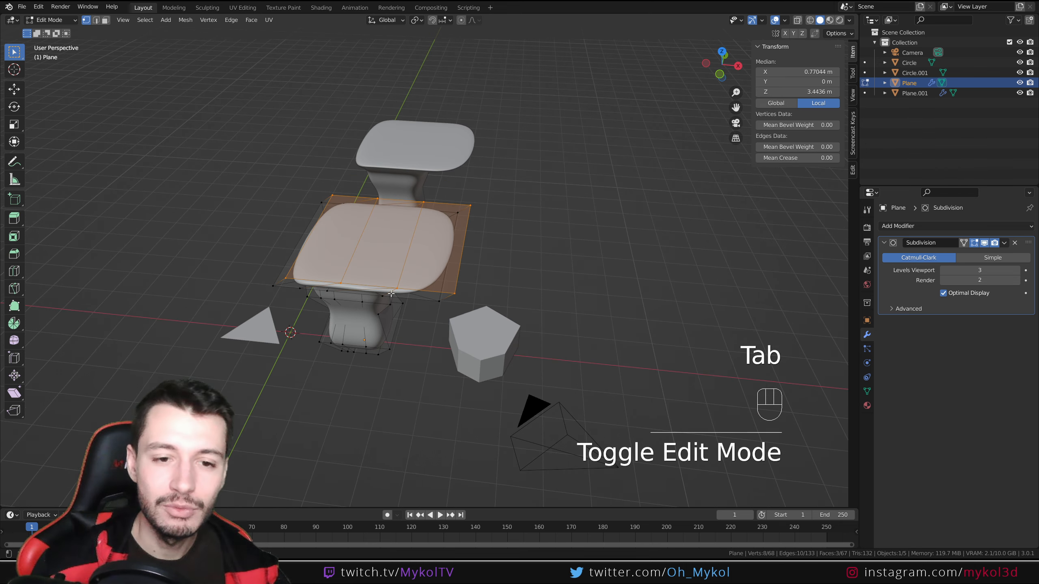
pyautogui.click(392, 294)
pyautogui.click(377, 198)
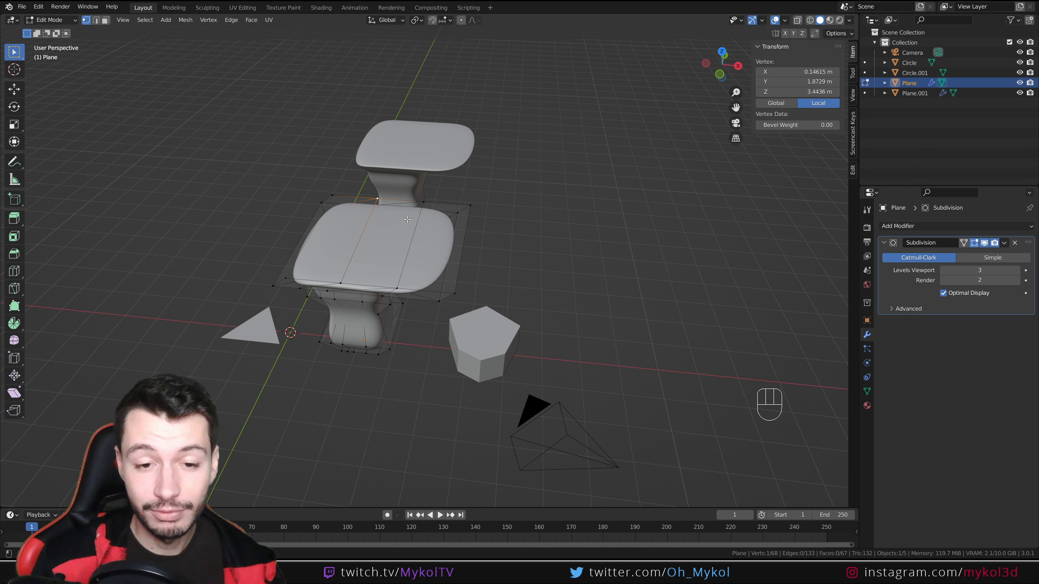
pyautogui.press('Tab')
pyautogui.click(500, 349)
pyautogui.press('Tab')
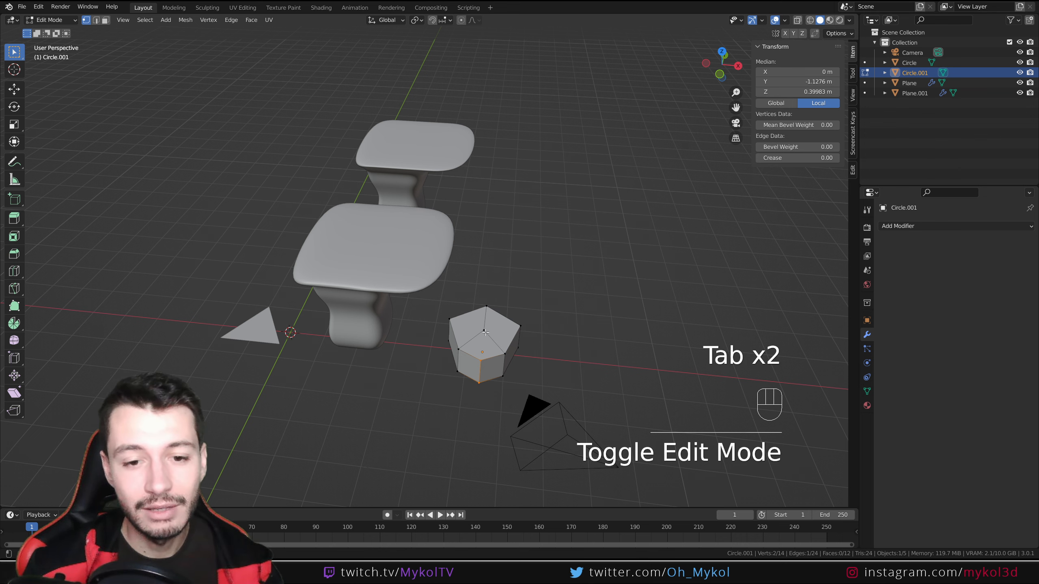
pyautogui.press('Tab')
pyautogui.scroll(3, 500, 377)
pyautogui.keyDown('shift'); pyautogui.moveTo(500, 377); pyautogui.dragTo(444, 348, button='middle'); pyautogui.keyUp('shift')
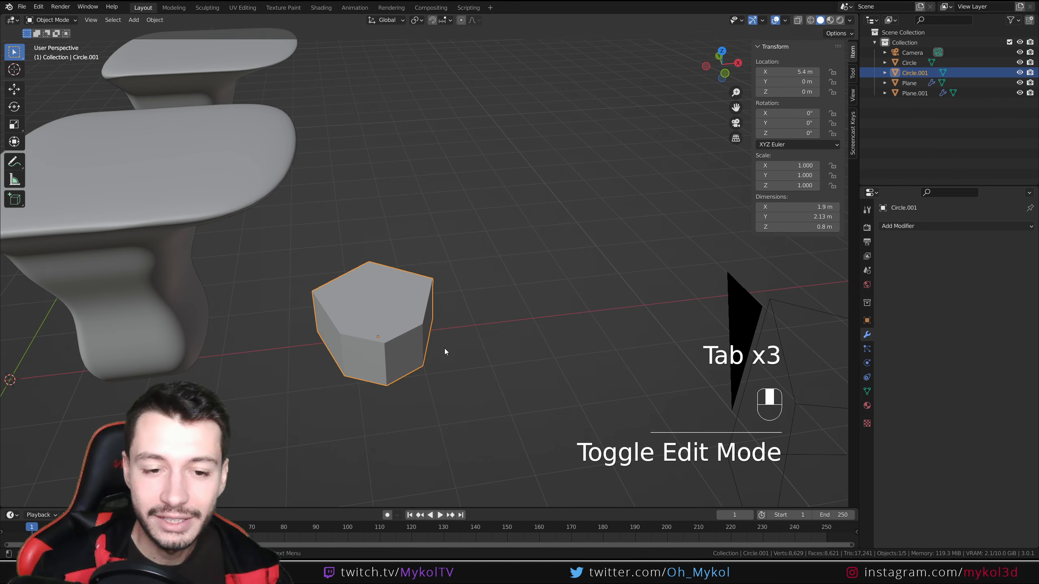
pyautogui.click(965, 226)
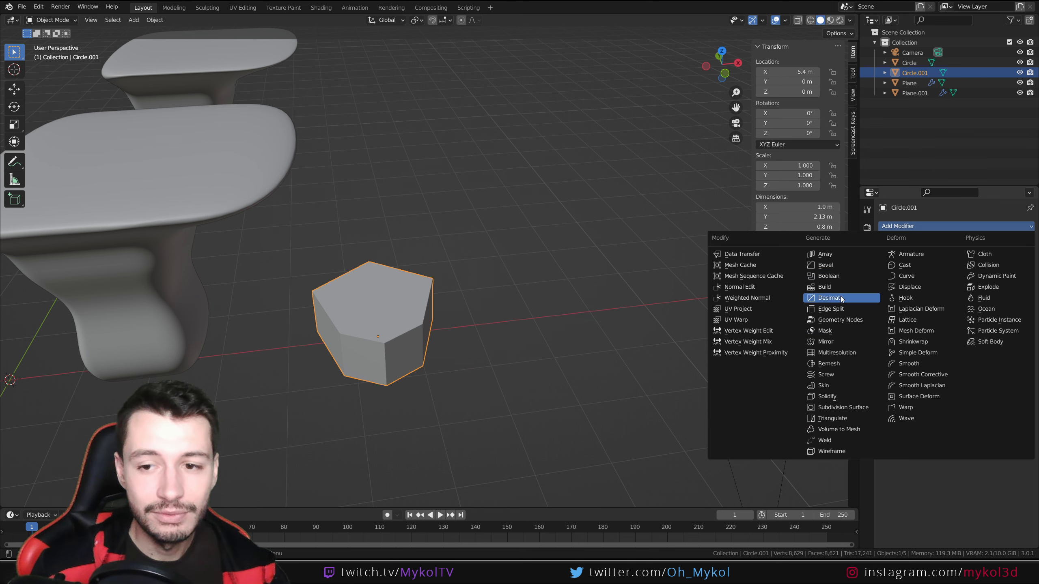
pyautogui.click(837, 278)
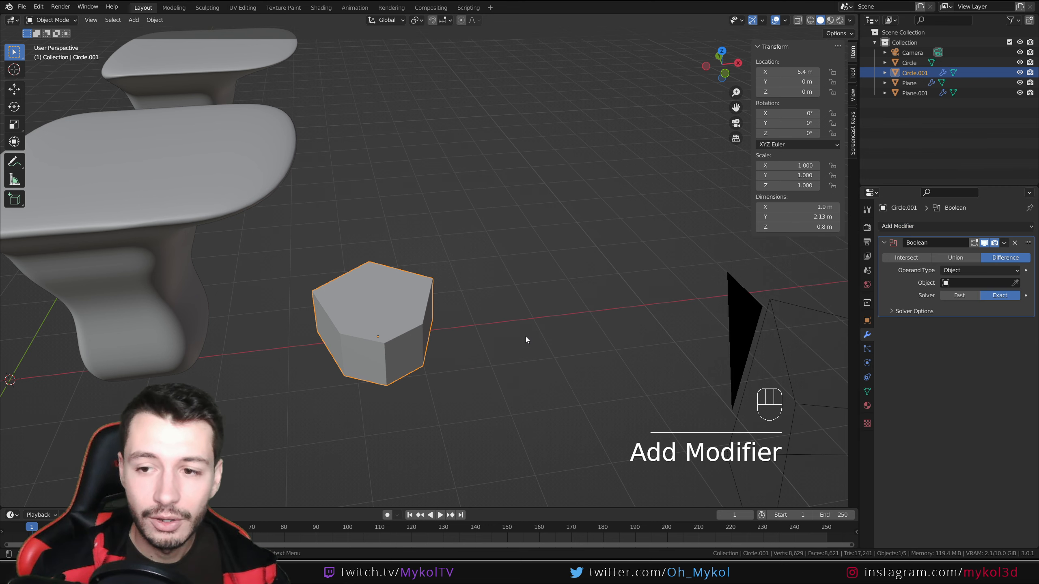
pyautogui.click(1015, 242)
# - Add a Bevel modifier to the Circle.001 prism with a 0.1 m amount and one segment
pyautogui.click(946, 226)
pyautogui.click(825, 265)
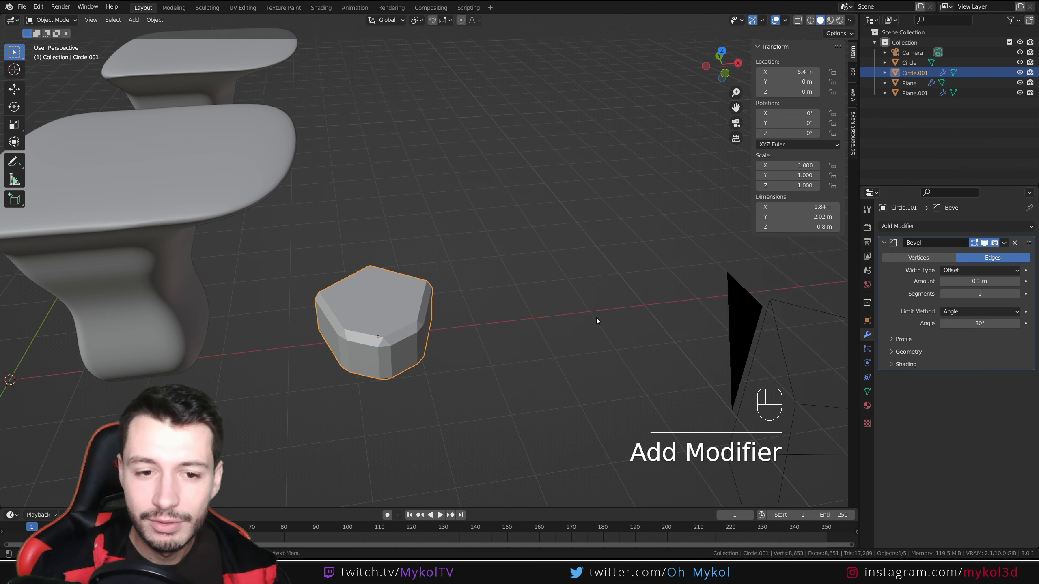
pyautogui.scroll(3, 524, 324)
pyautogui.keyDown('shift'); pyautogui.moveTo(481, 329); pyautogui.dragTo(422, 232, button='middle'); pyautogui.keyUp('shift')
pyautogui.scroll(-5, 421, 231)
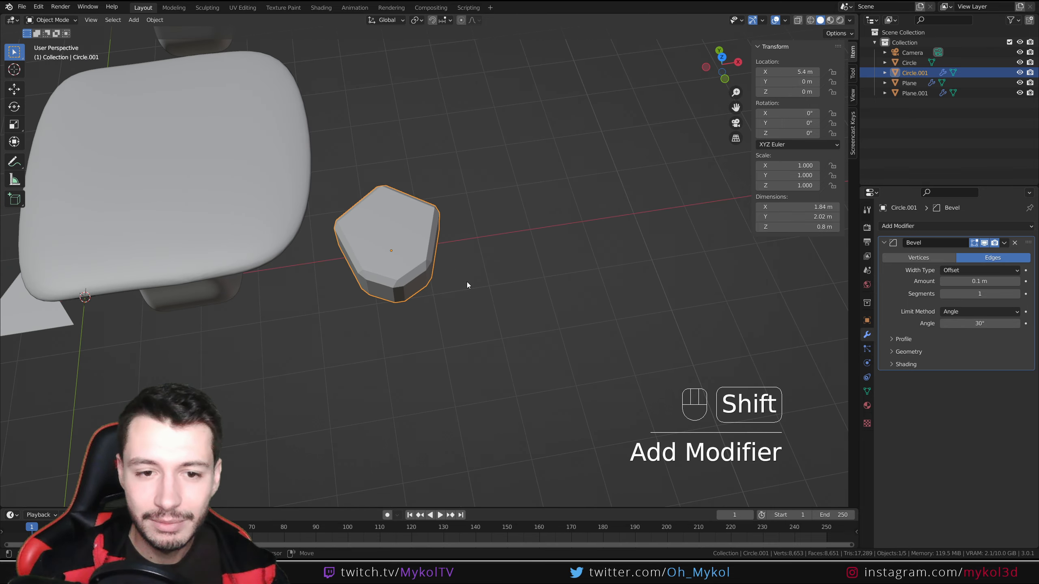
# - Add a circle with 5 vertices and move it along X to about 8.03 m, beside the beveled prism
pyautogui.hotkey('shift', 'a')
pyautogui.click(531, 302)
pyautogui.click(131, 390)
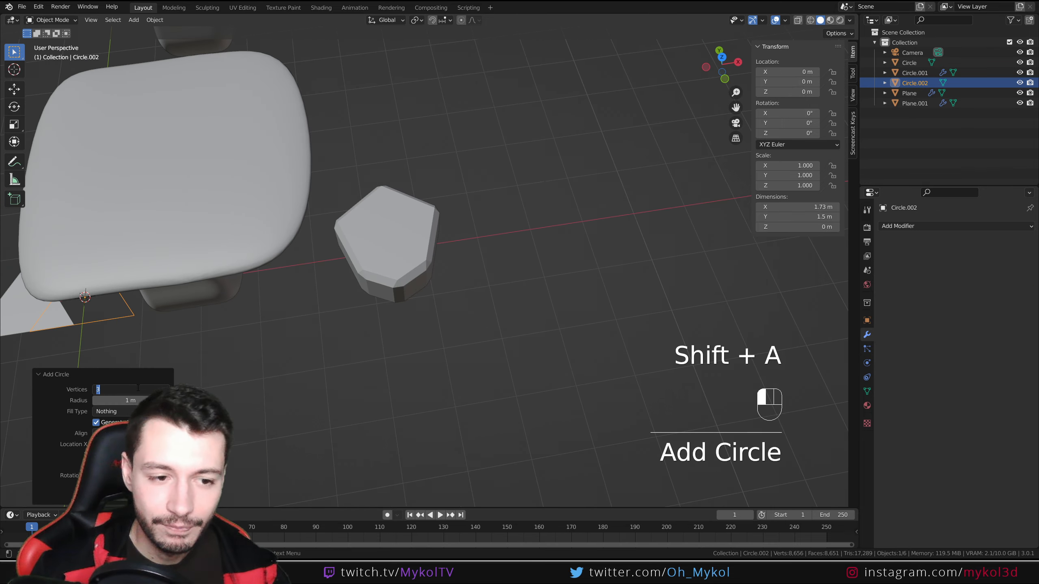
pyautogui.write('5')
pyautogui.press('Return')
pyautogui.press('g')
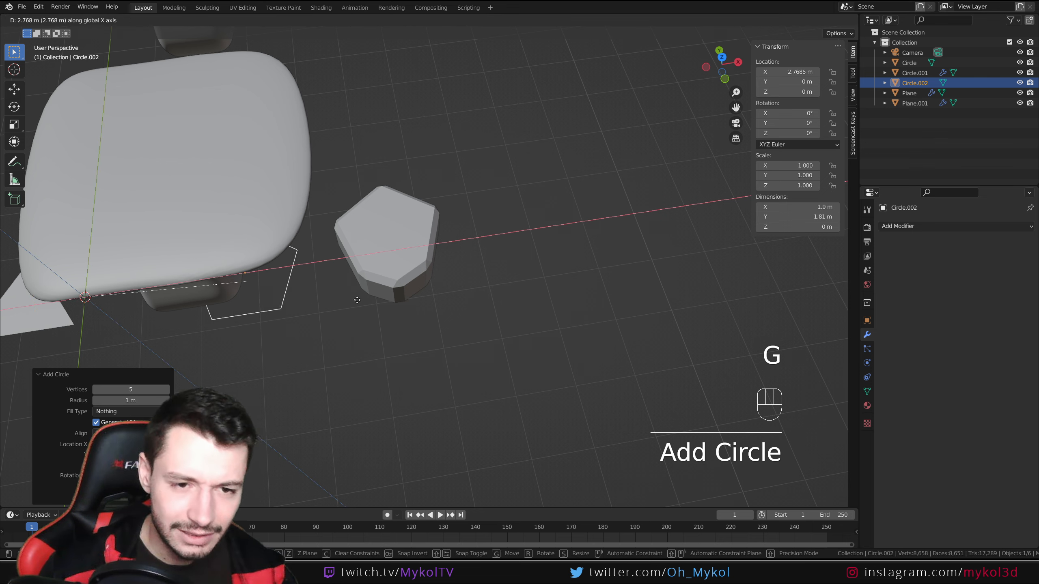
pyautogui.click(627, 272)
# - Fill the five-sided circle with a face and extrude it about 0.85 m into a prism
pyautogui.press('Tab')
pyautogui.scroll(1, 625, 274)
pyautogui.press('a')
pyautogui.press('f')
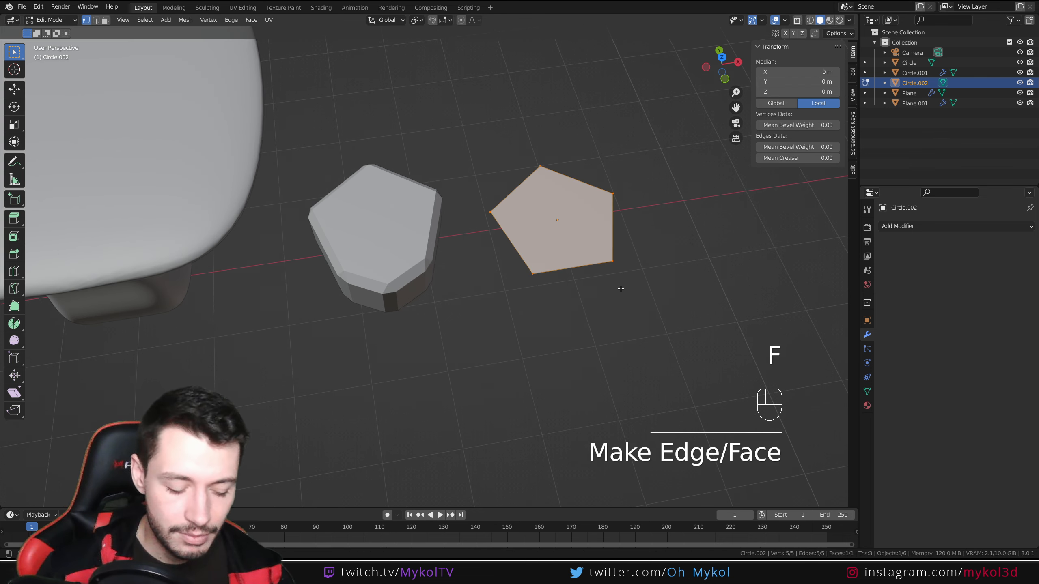
pyautogui.press('e')
pyautogui.click(622, 260)
pyautogui.press('Tab')
pyautogui.moveTo(622, 260); pyautogui.dragTo(841, 244, button='middle')
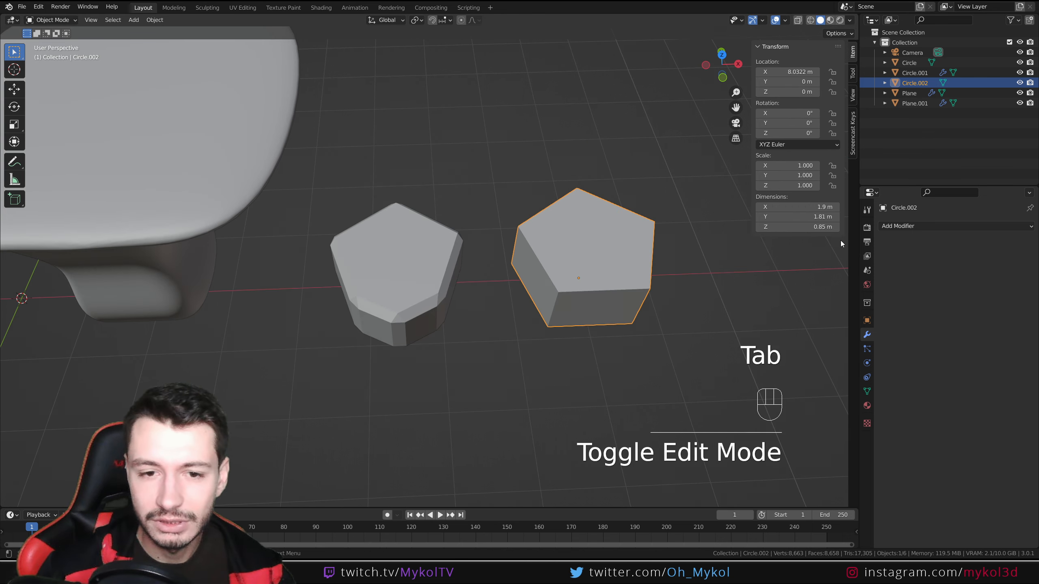
# - Add a Bevel modifier with a 0.1 m amount to the new pentagonal prism and compare it with the Circle.001 prism
pyautogui.click(402, 263)
pyautogui.click(615, 251)
pyautogui.click(904, 226)
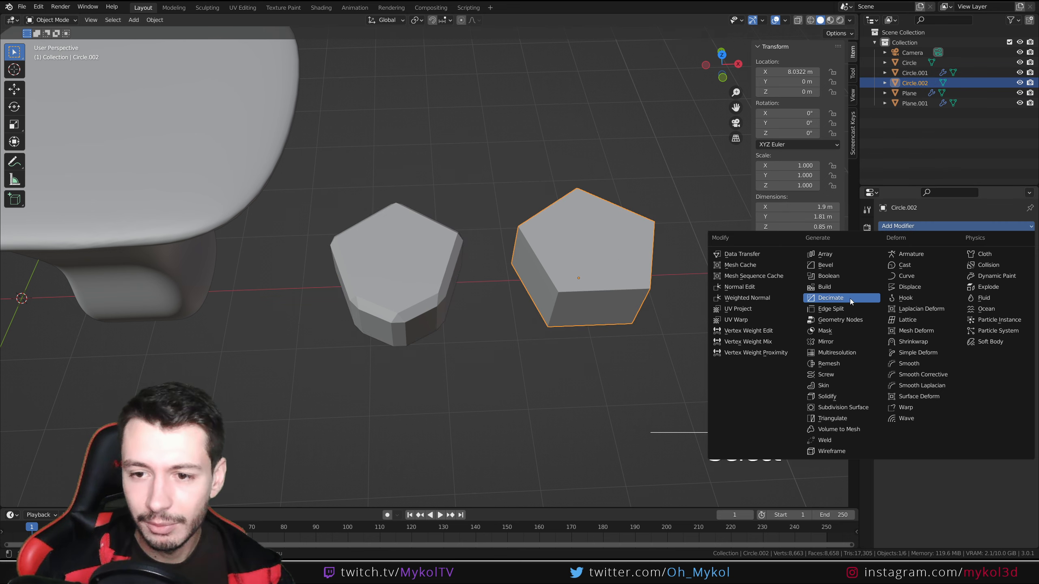
pyautogui.click(844, 267)
pyautogui.keyDown('shift'); pyautogui.moveTo(704, 299); pyautogui.dragTo(506, 301, button='middle'); pyautogui.keyUp('shift')
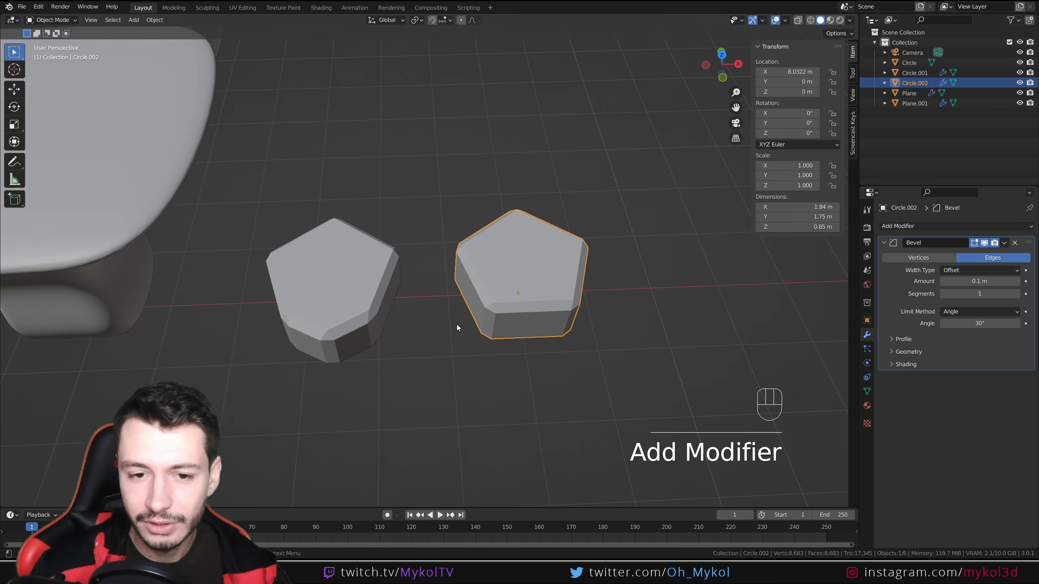
pyautogui.moveTo(458, 328); pyautogui.dragTo(448, 289, button='middle')
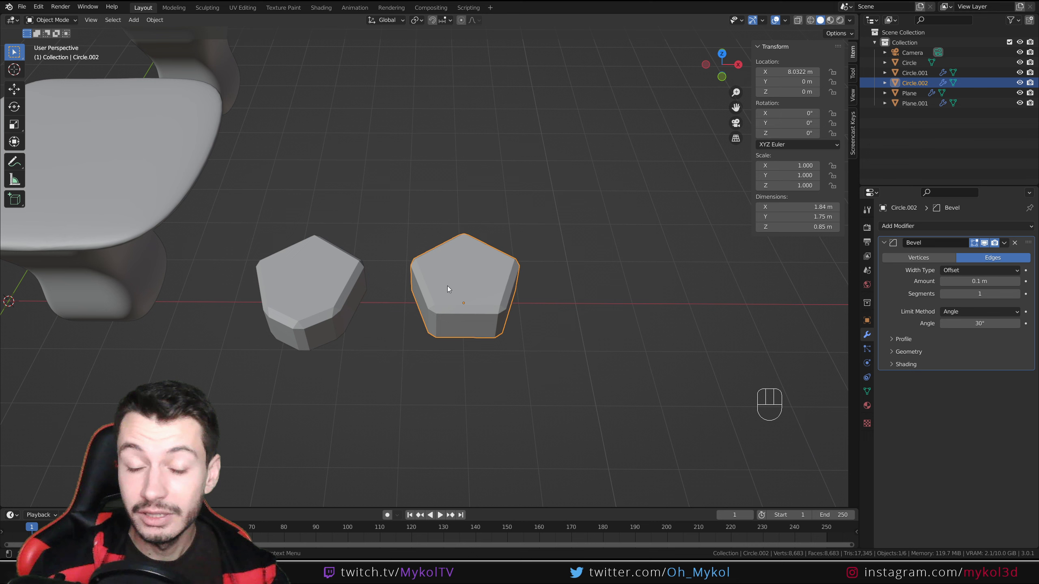
# - Remove the Bevel modifier from the new pentagonal prism and delete that prism
pyautogui.click(1015, 243)
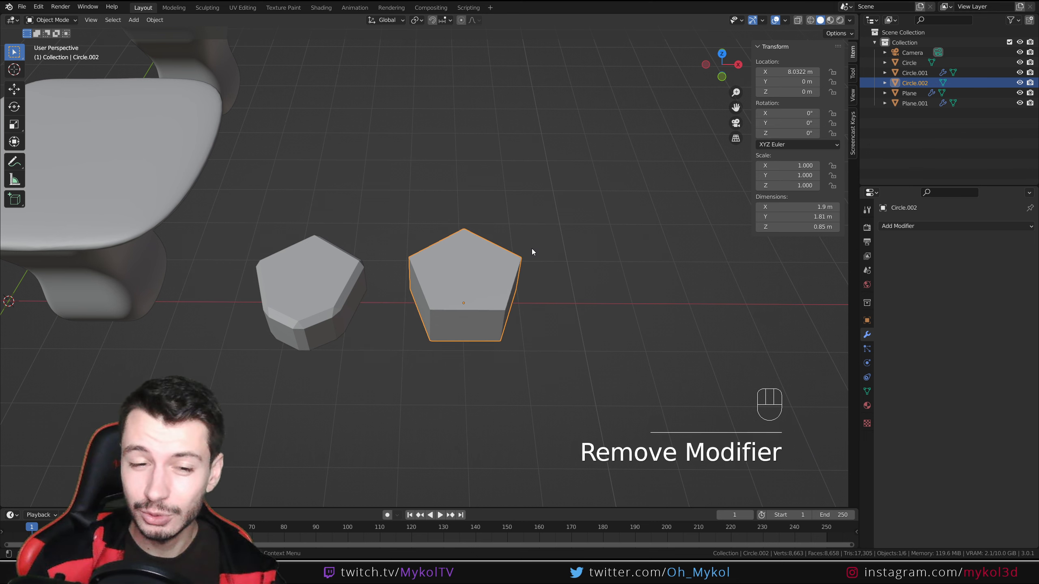
pyautogui.press('Delete')
# - Add a level 3 Subdivision Surface modifier to the beveled Circle.001 prism and shade it smooth
pyautogui.click(301, 285)
pyautogui.keyDown('shift'); pyautogui.moveTo(300, 286); pyautogui.dragTo(383, 295, button='middle'); pyautogui.keyUp('shift')
pyautogui.hotkey('ctrl', '3')
pyautogui.rightClick(383, 295)
pyautogui.click(383, 294)
pyautogui.scroll(-4, 436, 346)
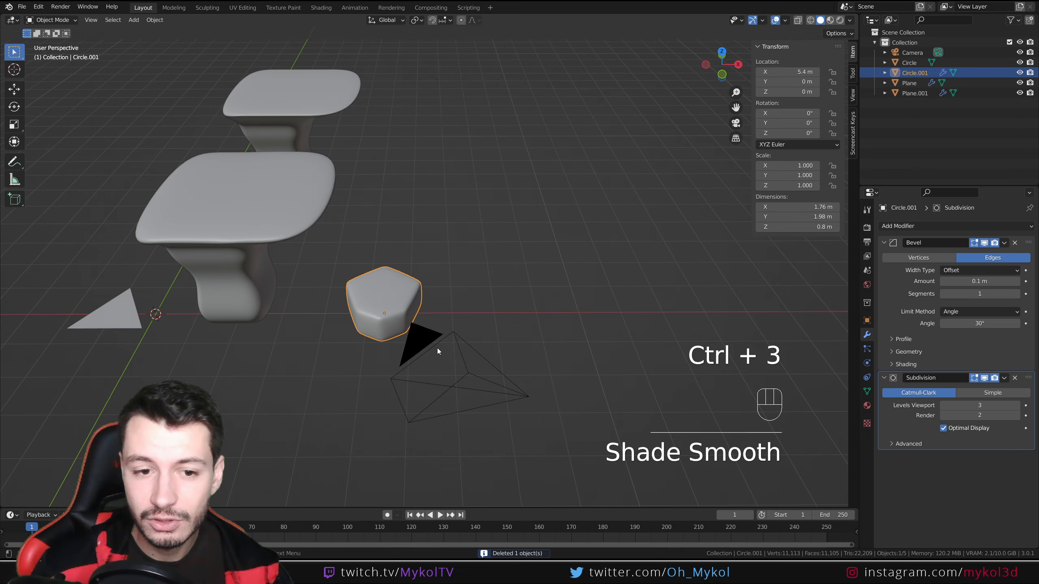
# - Examine the rounded edges and smooth shading of the subdivided Circle.001 prism up close and beside the tables
pyautogui.moveTo(436, 346); pyautogui.dragTo(396, 373, button='middle')
pyautogui.scroll(5, 401, 329)
pyautogui.moveTo(401, 329); pyautogui.dragTo(456, 286, button='middle')
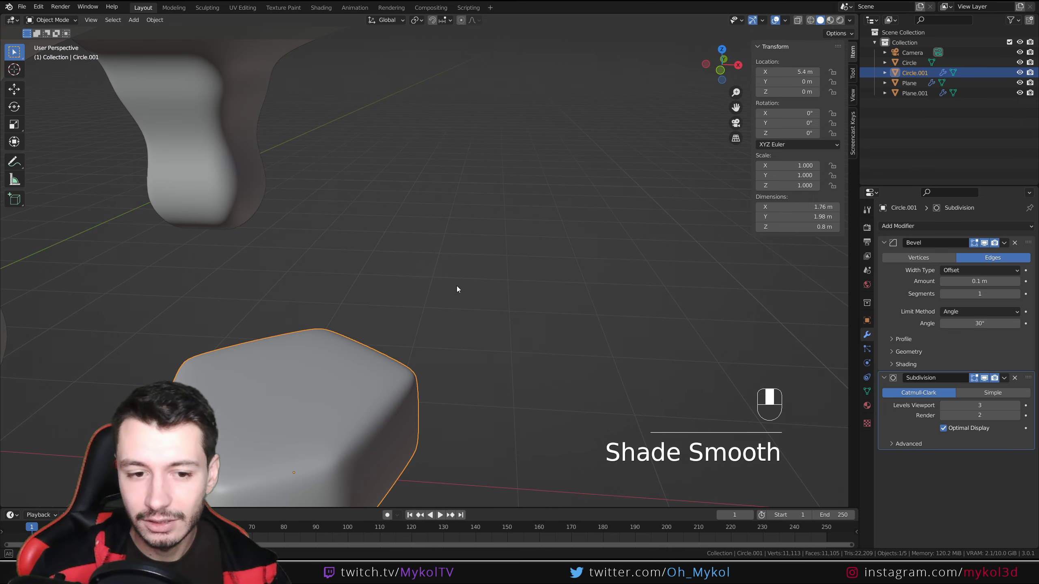
pyautogui.scroll(-3, 406, 322)
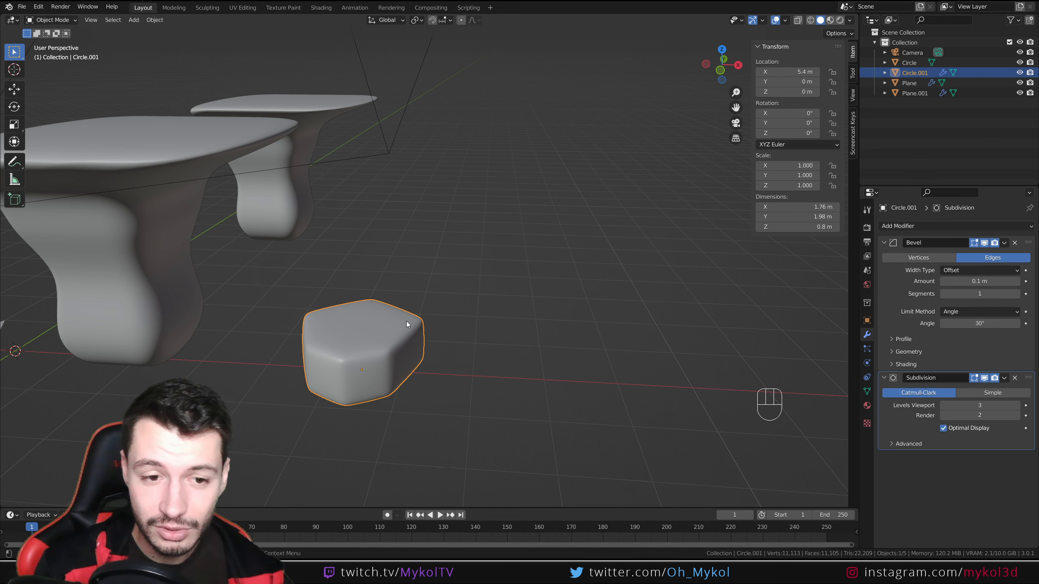
pyautogui.scroll(-3, 420, 309)
pyautogui.keyDown('shift'); pyautogui.moveTo(293, 315); pyautogui.dragTo(450, 297, button='middle'); pyautogui.keyUp('shift')
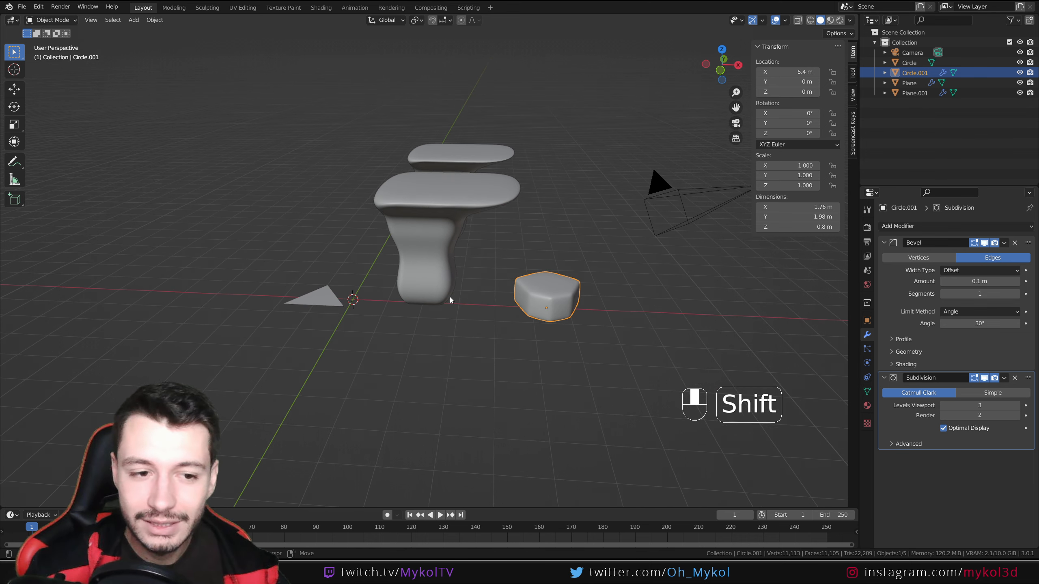
# - Compare the flat triangle with the smoothed prism and both tables for a final overview of all shapes
pyautogui.click(318, 302)
pyautogui.scroll(5, 340, 315)
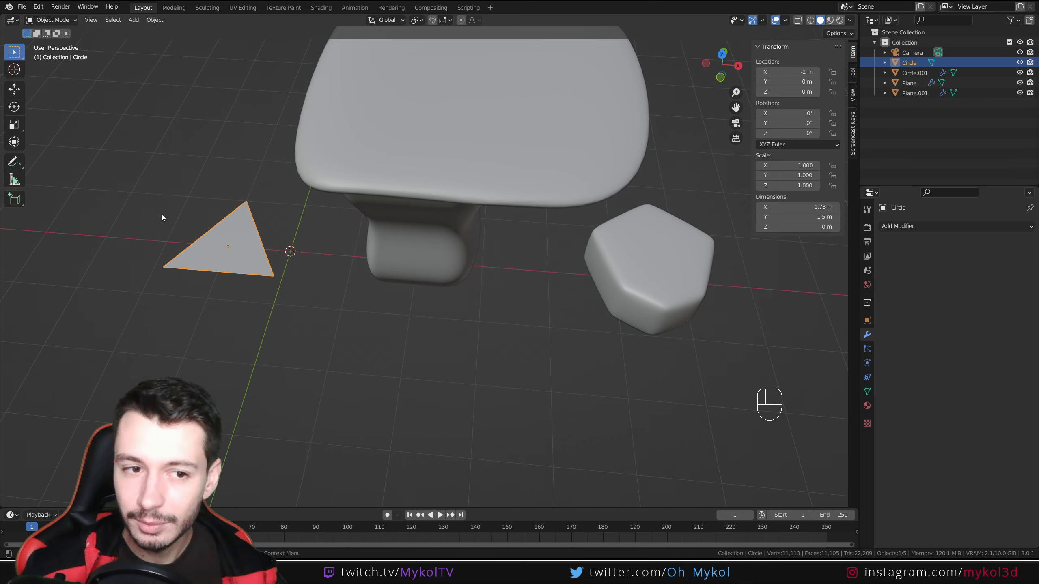
pyautogui.keyDown('shift'); pyautogui.moveTo(250, 237); pyautogui.dragTo(246, 302, button='middle'); pyautogui.keyUp('shift')
pyautogui.scroll(-3, 246, 303)
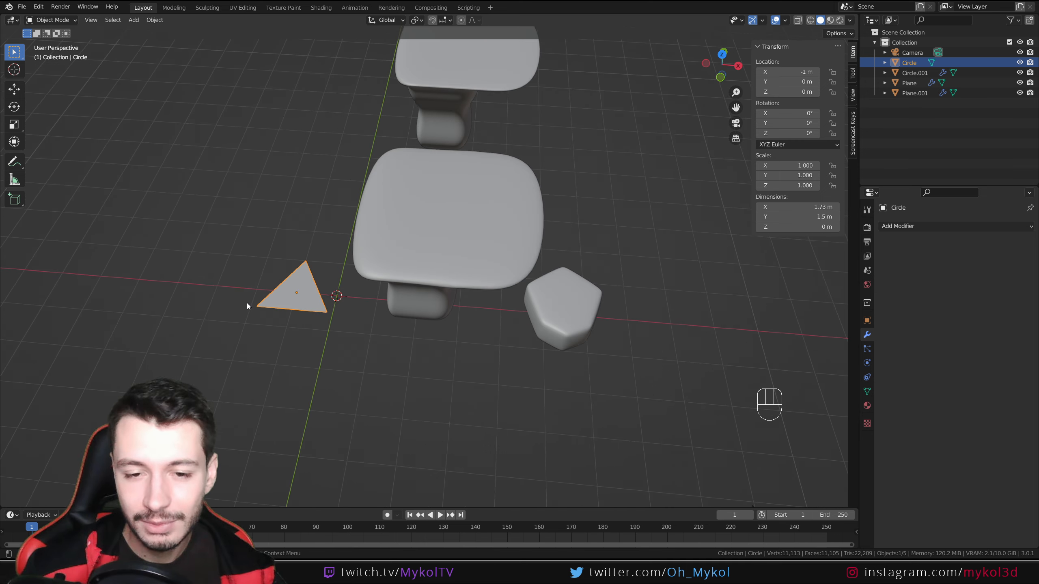
pyautogui.keyDown('shift'); pyautogui.moveTo(495, 311); pyautogui.dragTo(335, 288, button='middle'); pyautogui.keyUp('shift')
pyautogui.click(427, 264)
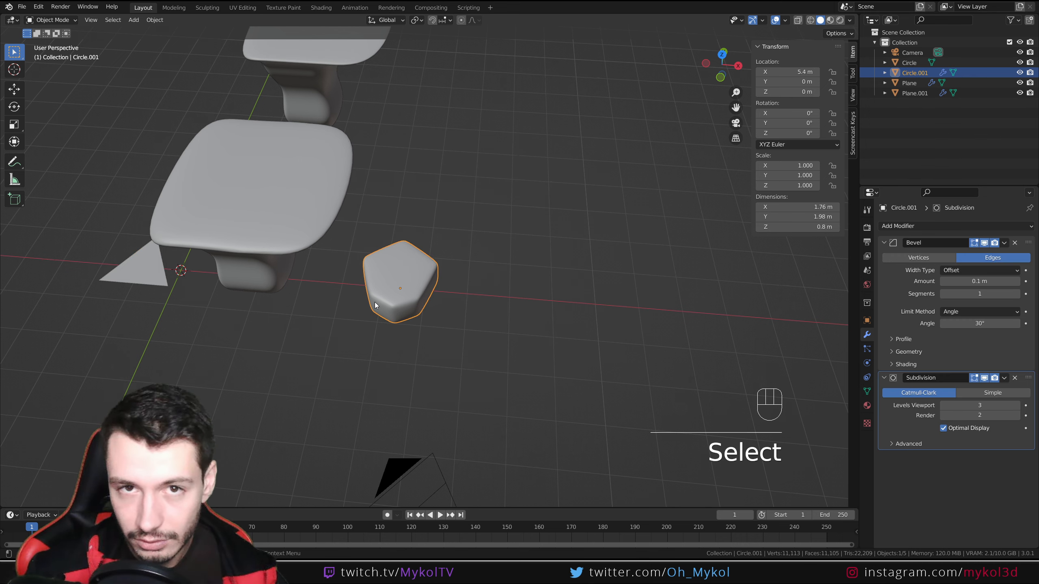
pyautogui.scroll(4, 357, 331)
pyautogui.scroll(-4, 356, 330)
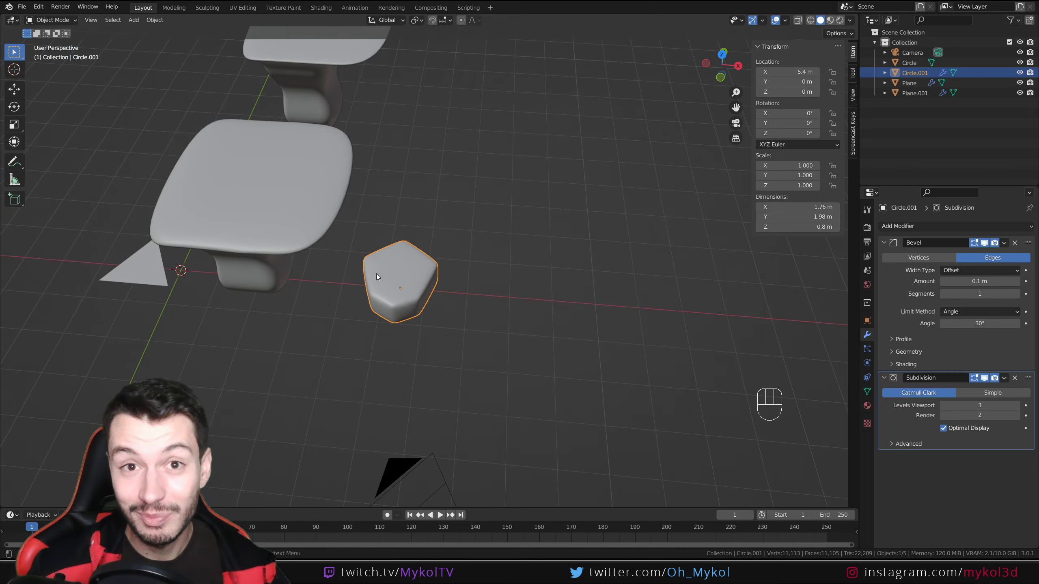
pyautogui.moveTo(376, 274); pyautogui.dragTo(627, 291, button='middle')
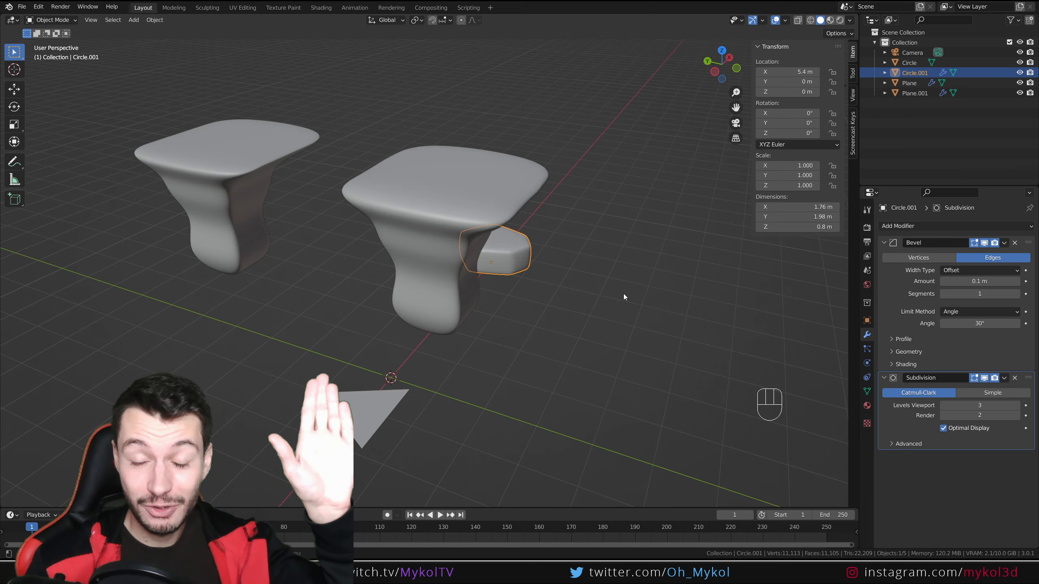